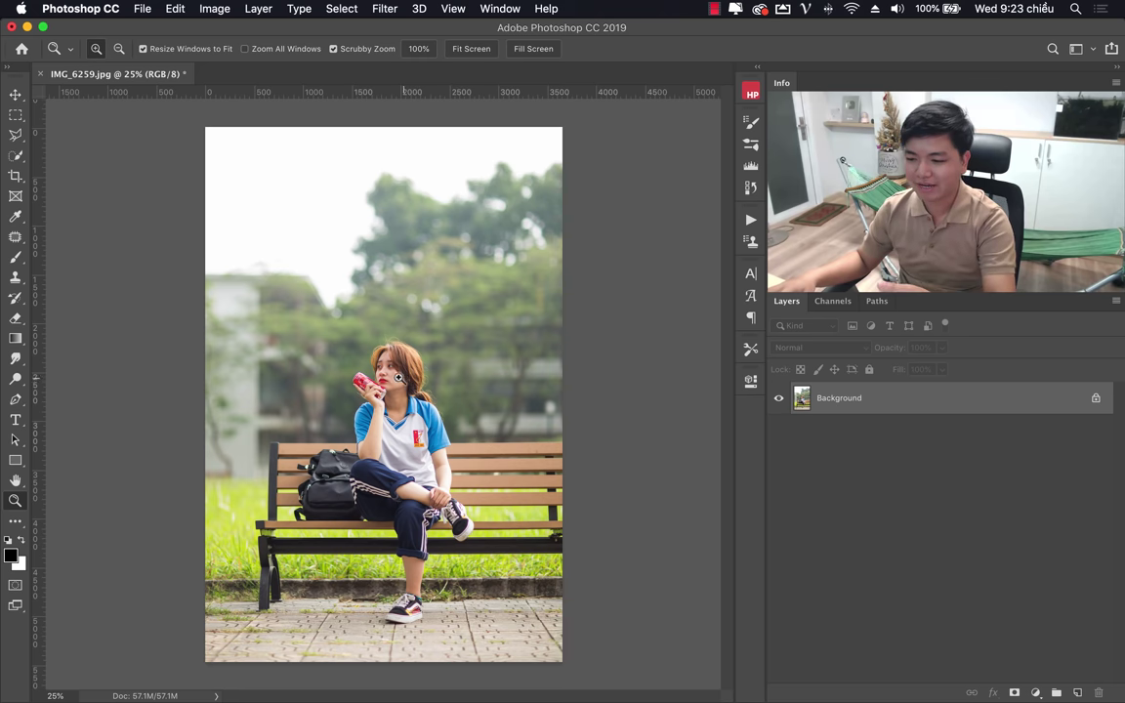
Inspect the girl-on-bench photo up close with the Zoom tool and show rulers.
left_click_drag(338, 361, 399, 427)
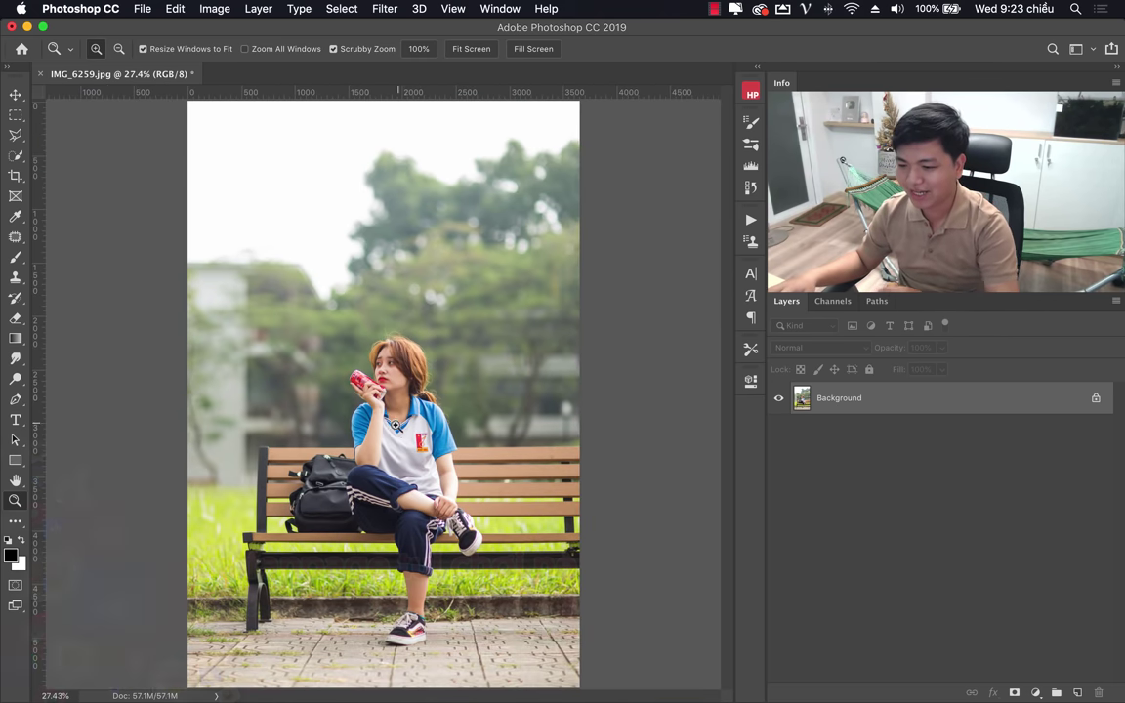
key("ctrl+r")
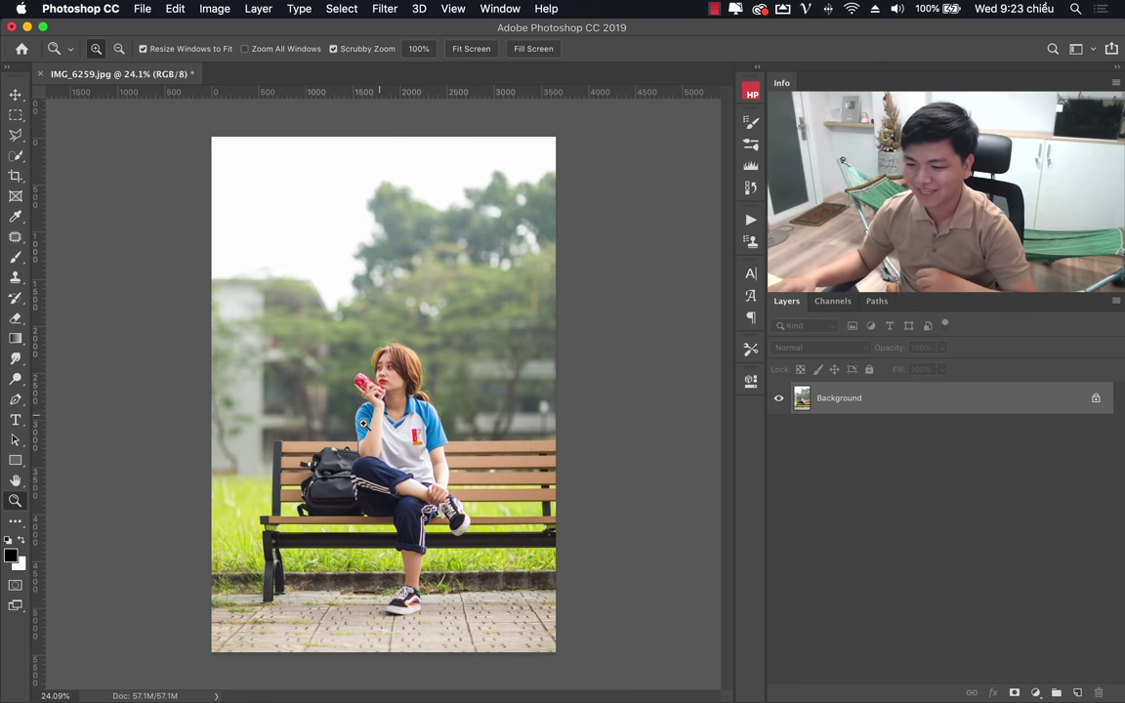
mouse_move(371, 421)
left_mouse_down()
mouse_move(472, 408)
mouse_move(540, 452)
left_mouse_up()
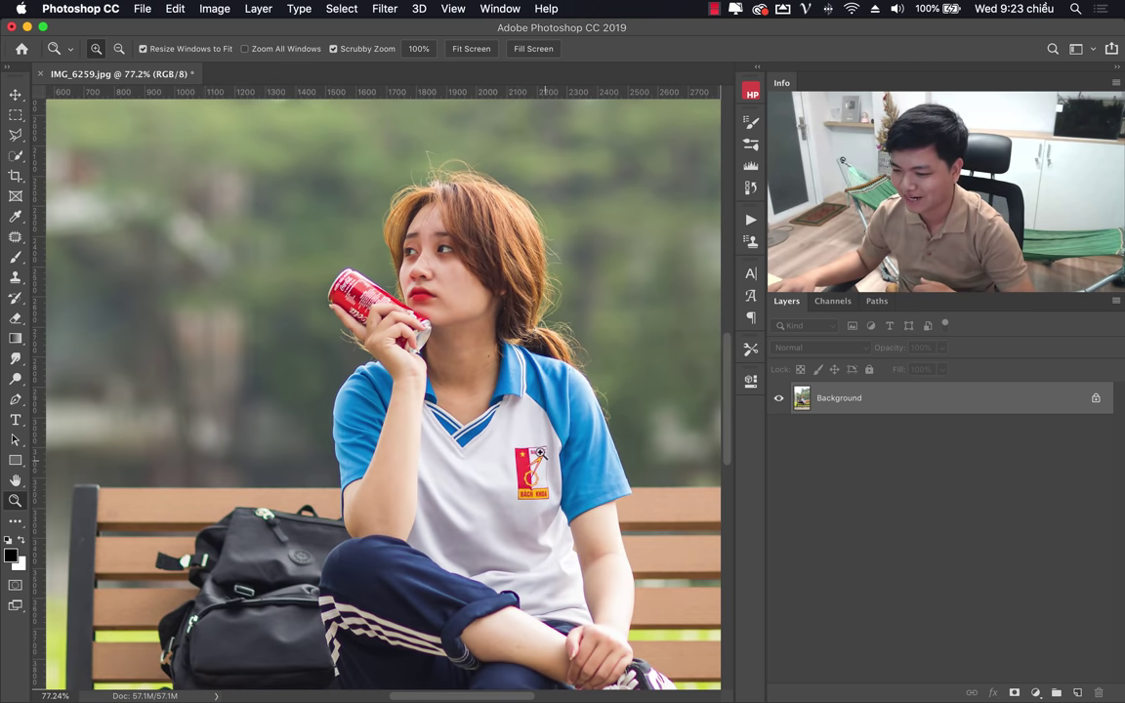
mouse_move(445, 343)
left_mouse_down()
mouse_move(402, 354)
mouse_move(390, 379)
mouse_move(401, 368)
left_mouse_up()
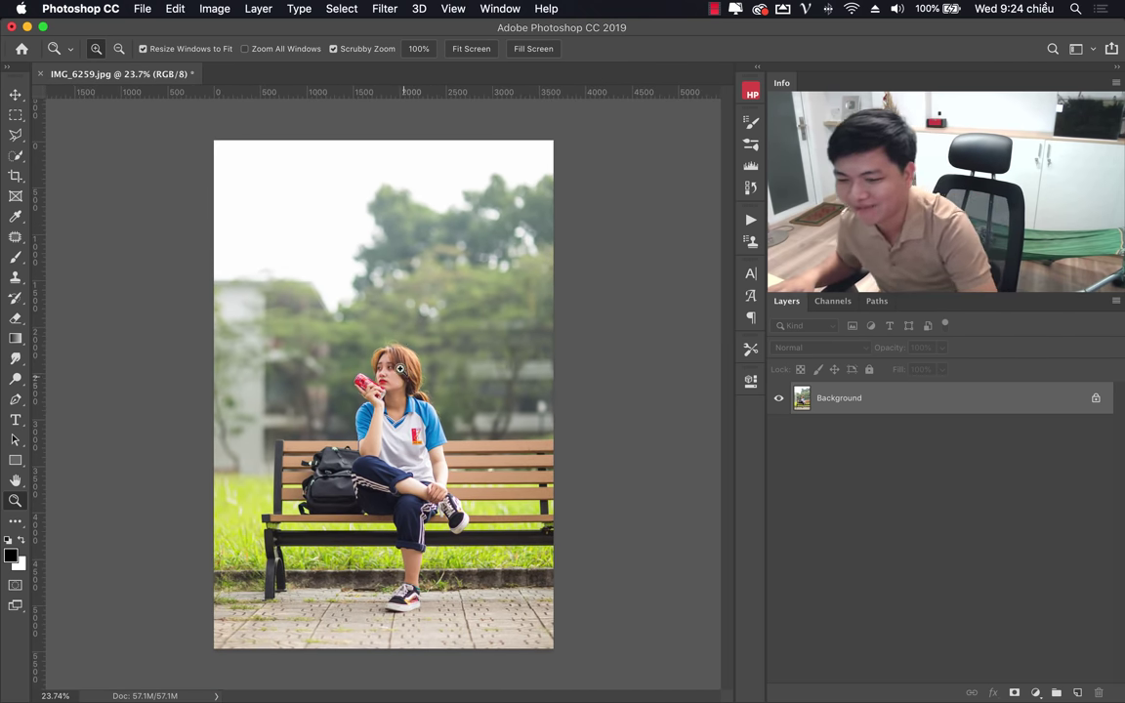
Create a new white portrait document 1380 px wide by 2048 px high.
left_click(141, 11)
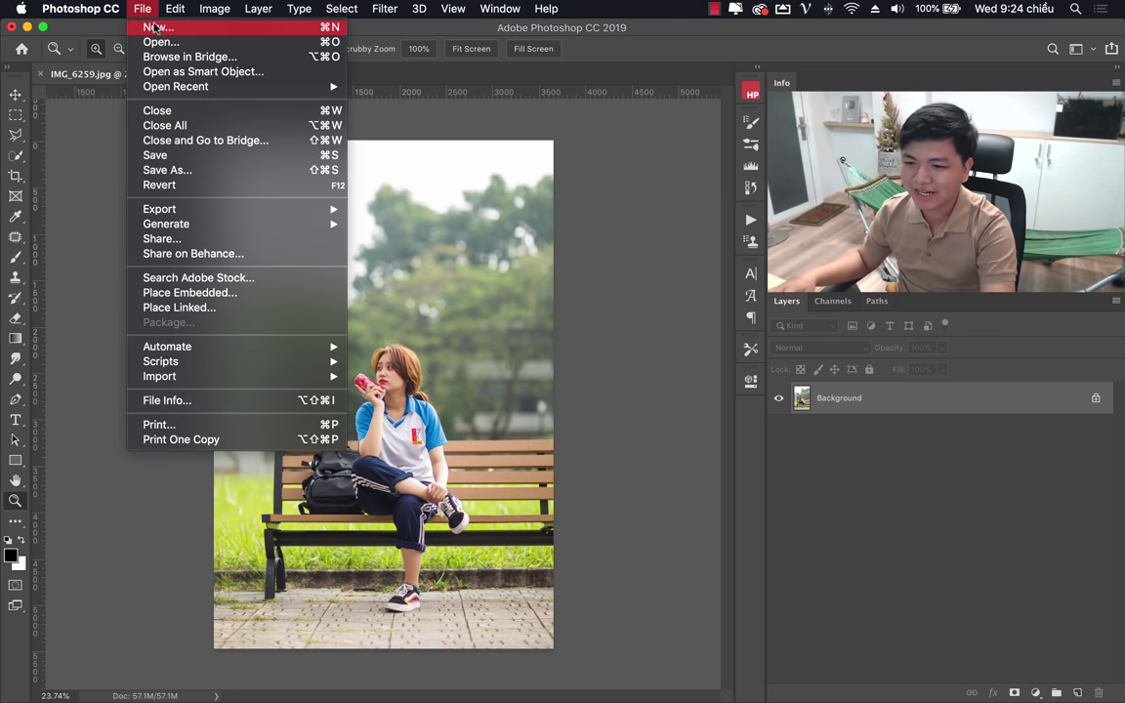
left_click(232, 28)
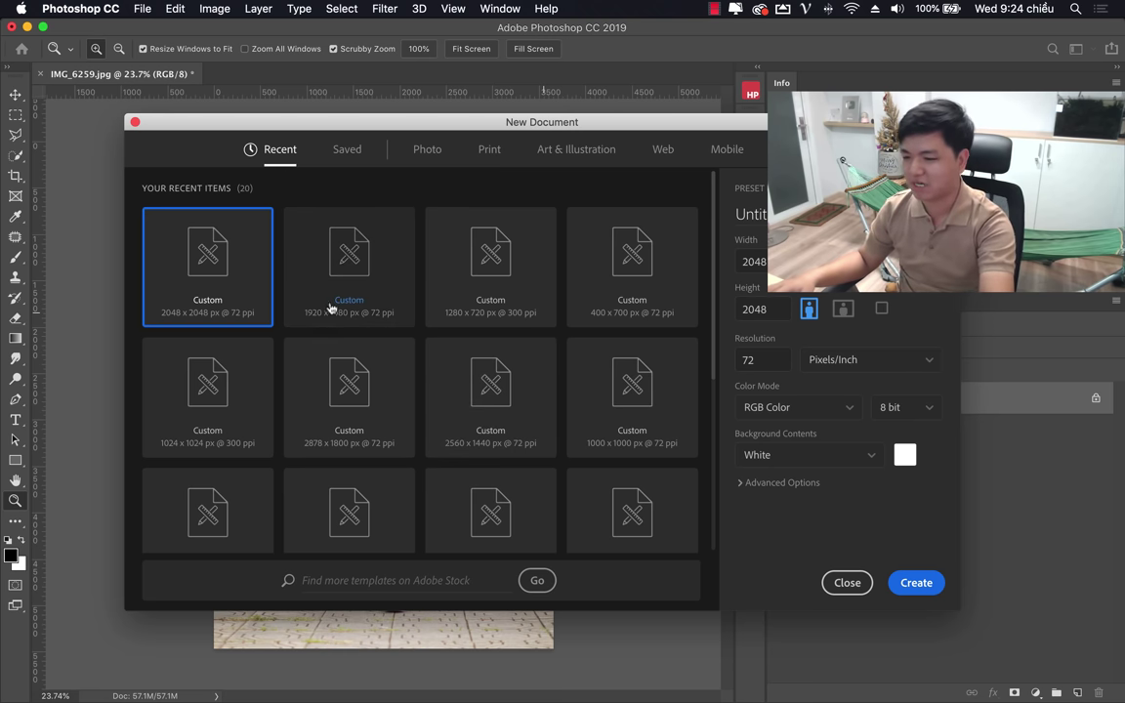
double_click(772, 309)
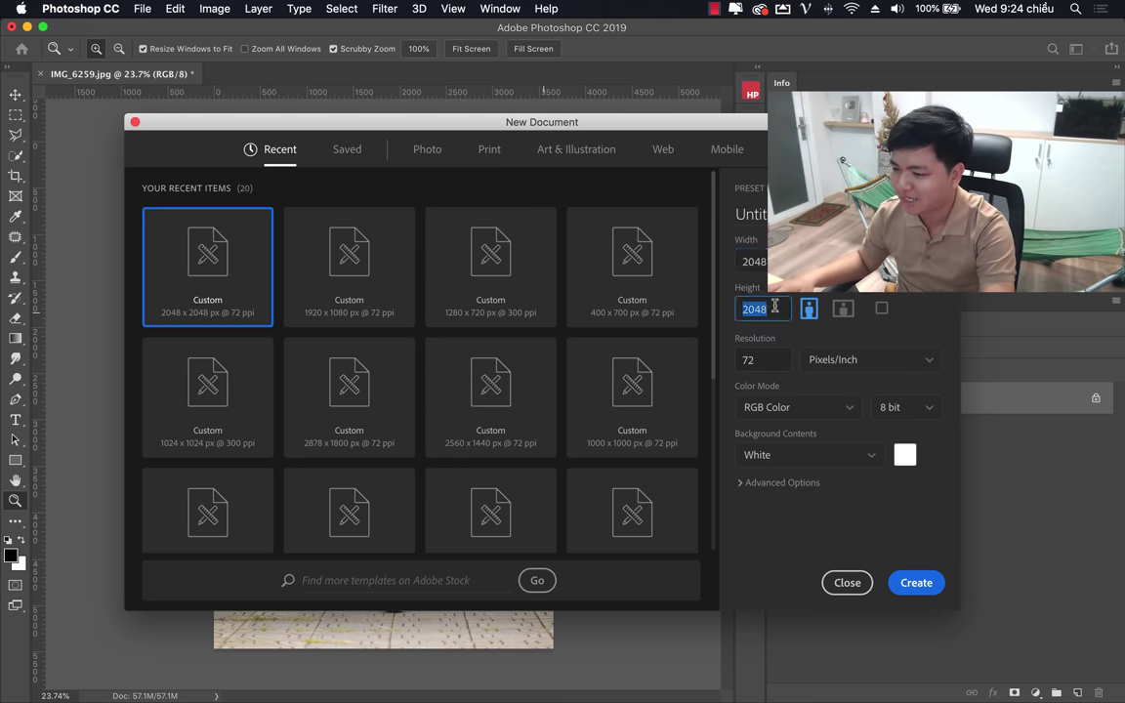
left_click(810, 311)
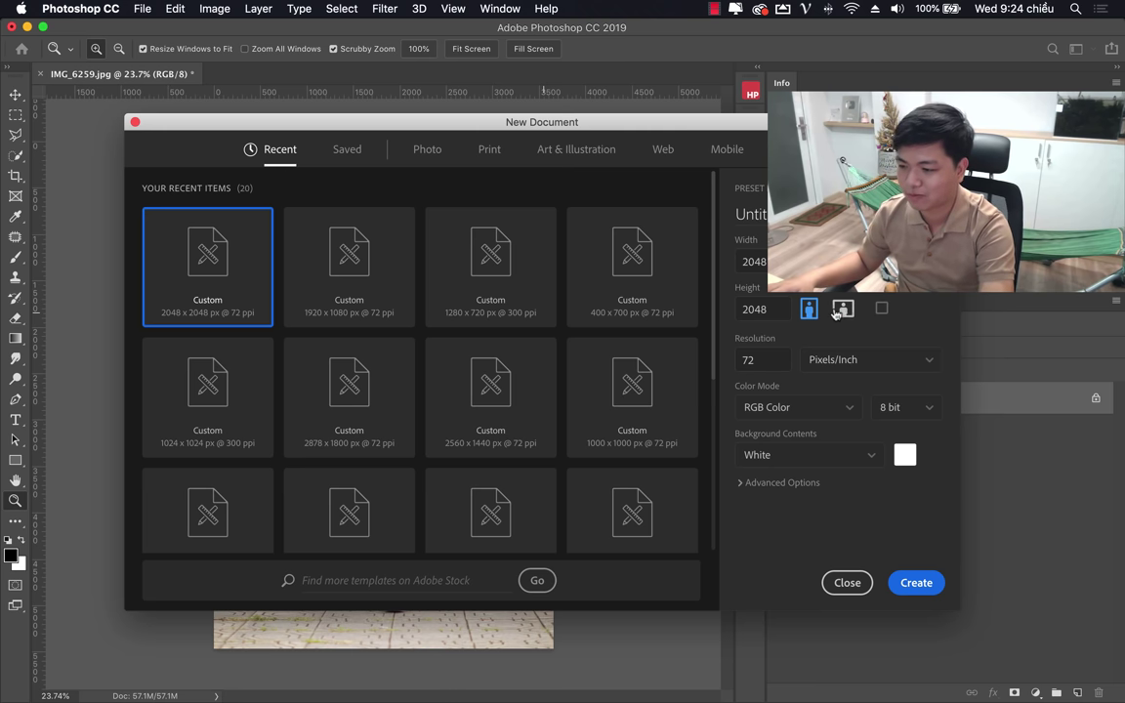
left_click(757, 308)
double_click(757, 261)
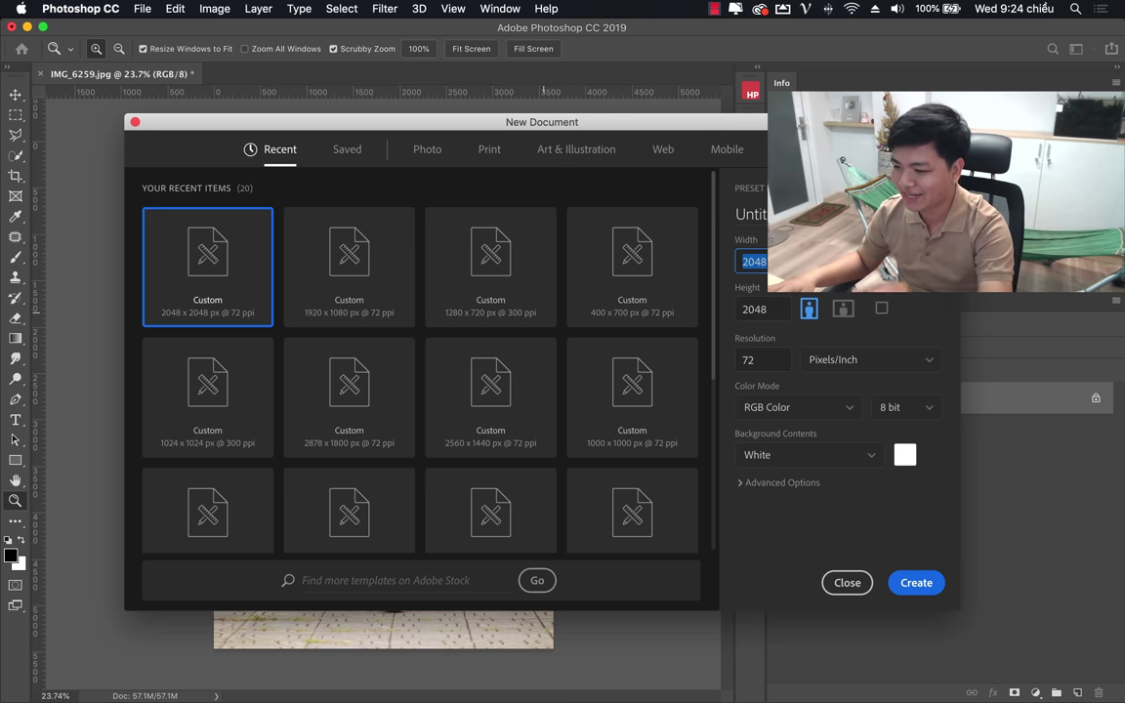
double_click(769, 308)
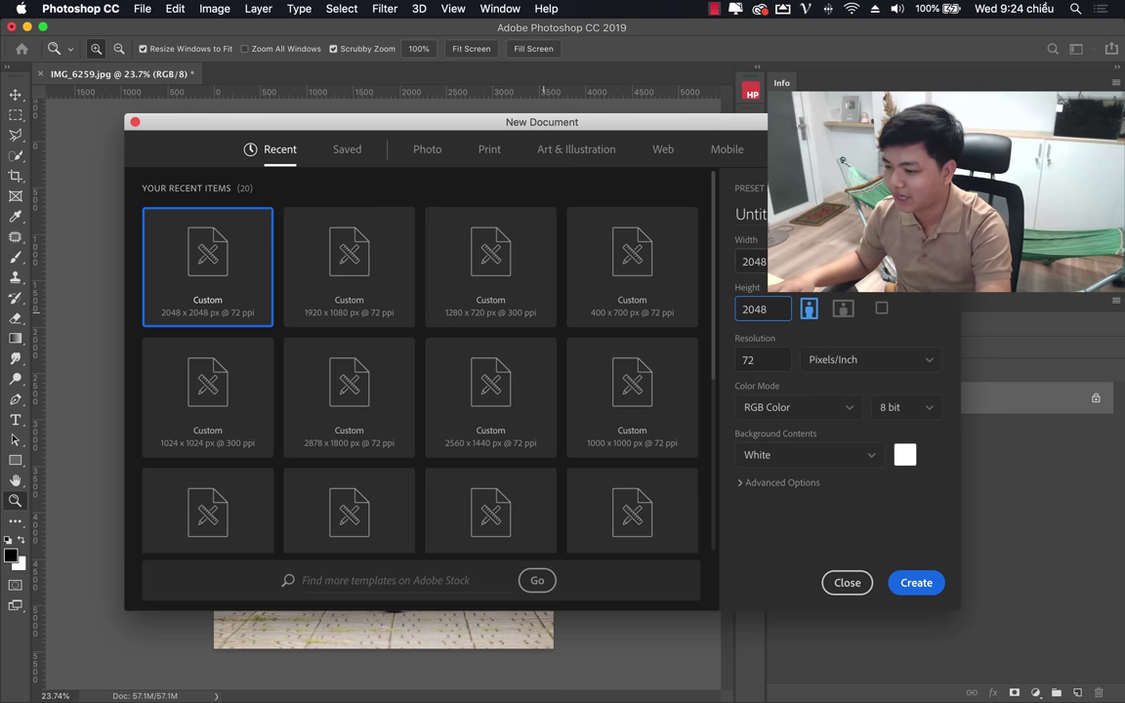
double_click(754, 261)
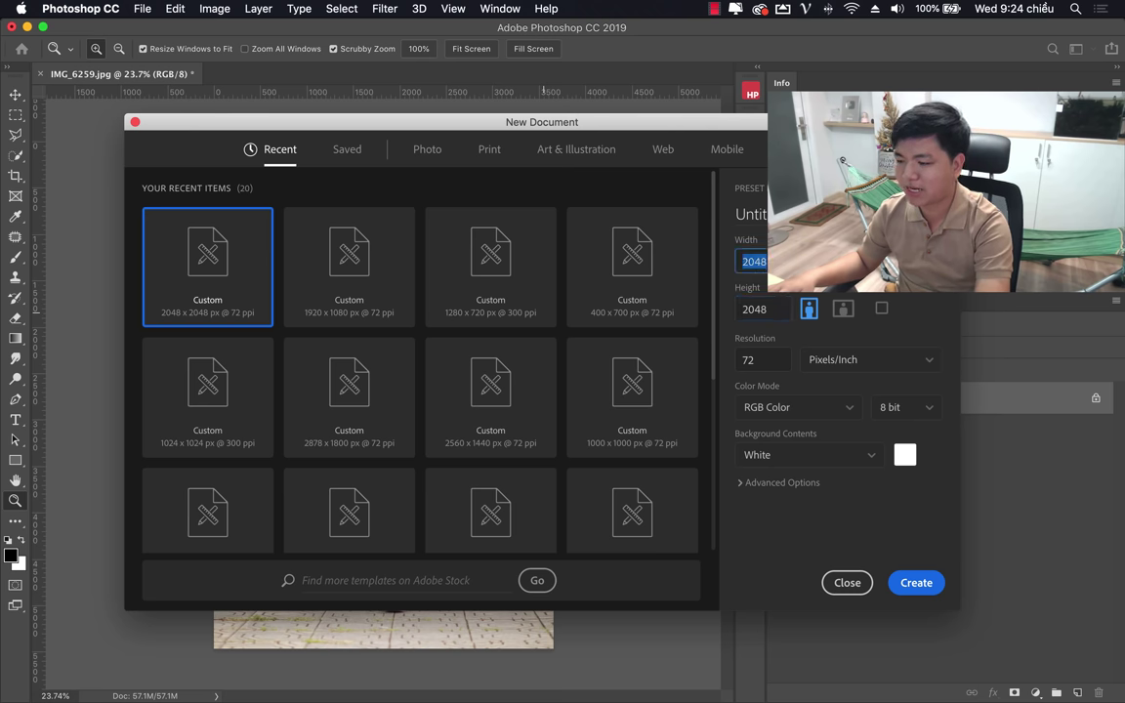
double_click(766, 308)
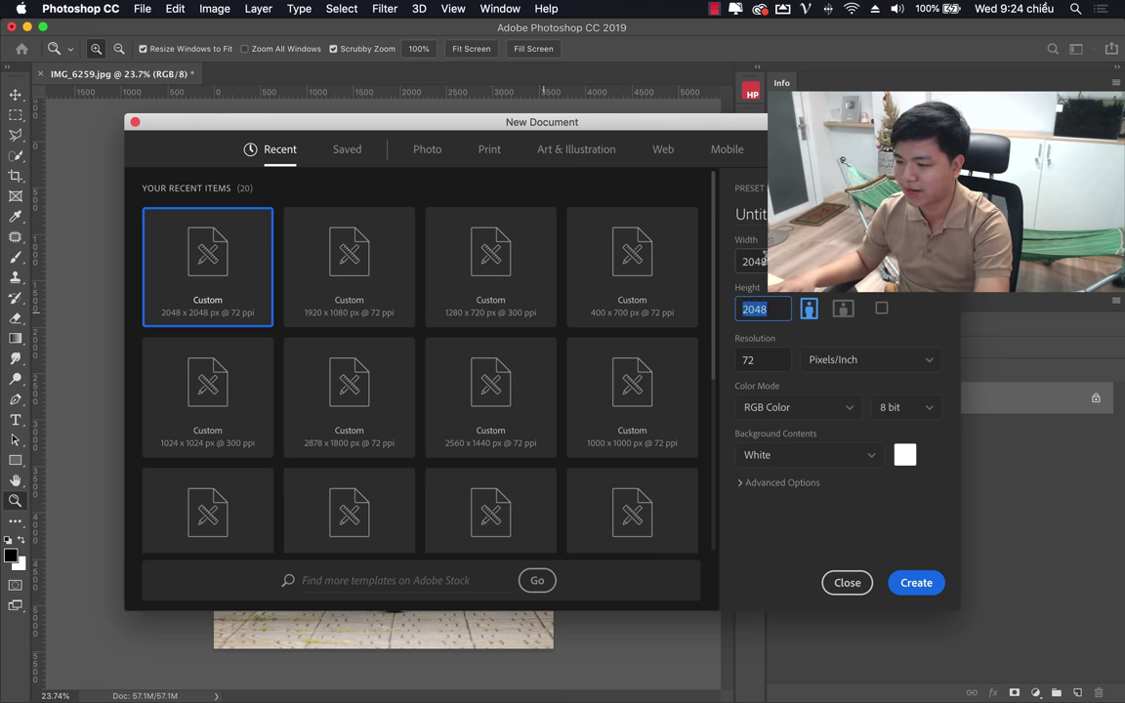
key("shift+Tab")
type("13")
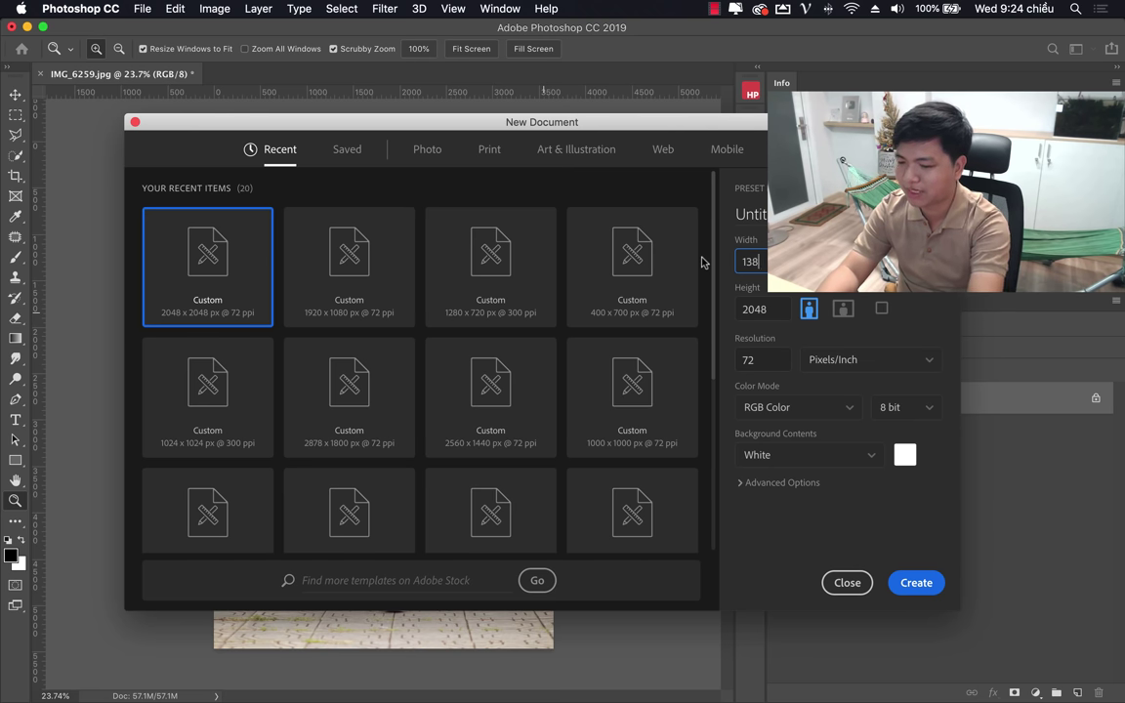
type("80")
left_click(913, 583)
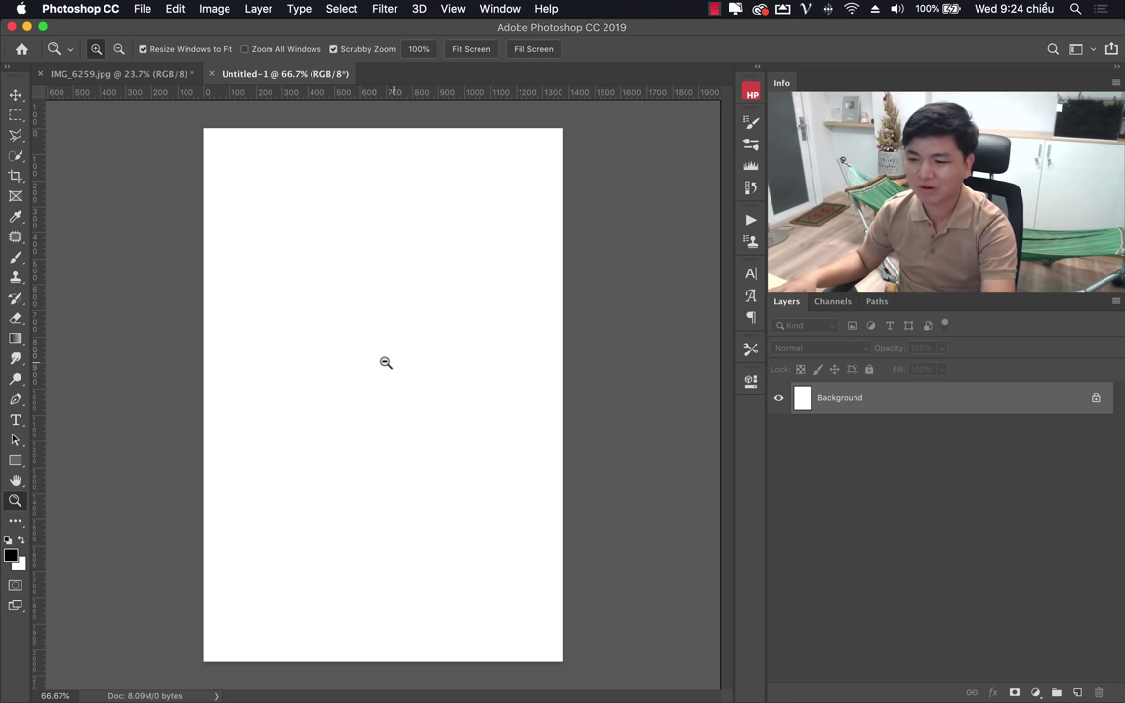
Switch back to IMG_6259.jpg and zoom the photo to fill the window height.
left_click_drag(383, 364, 379, 366)
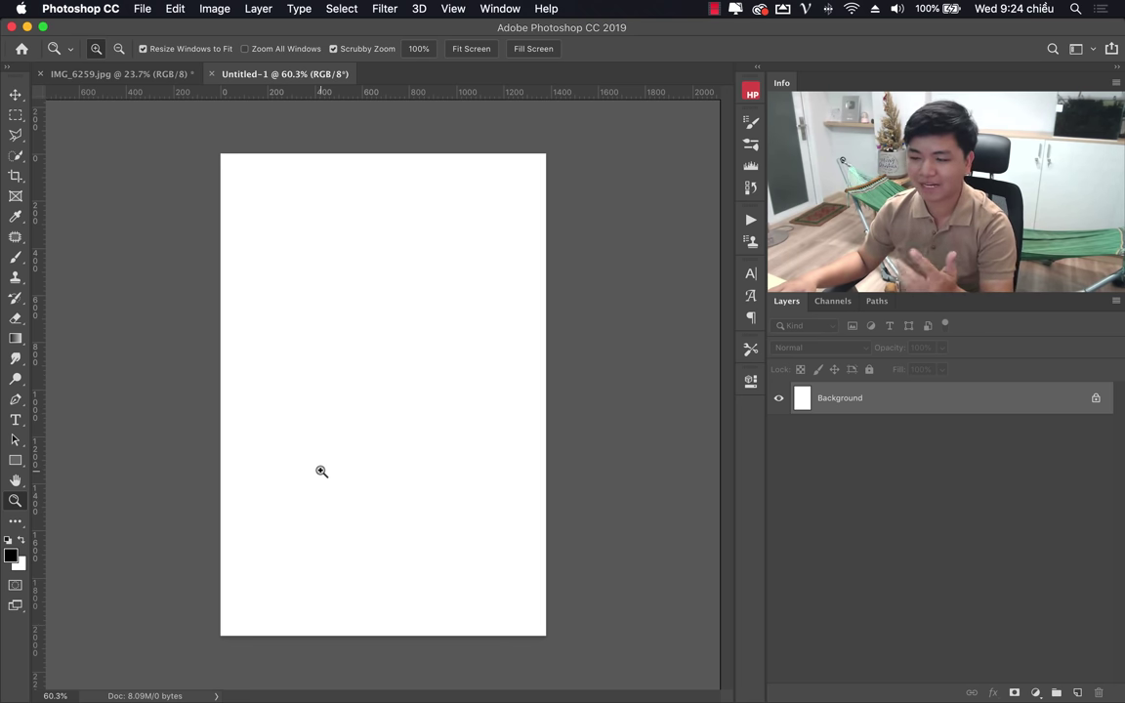
left_click(122, 74)
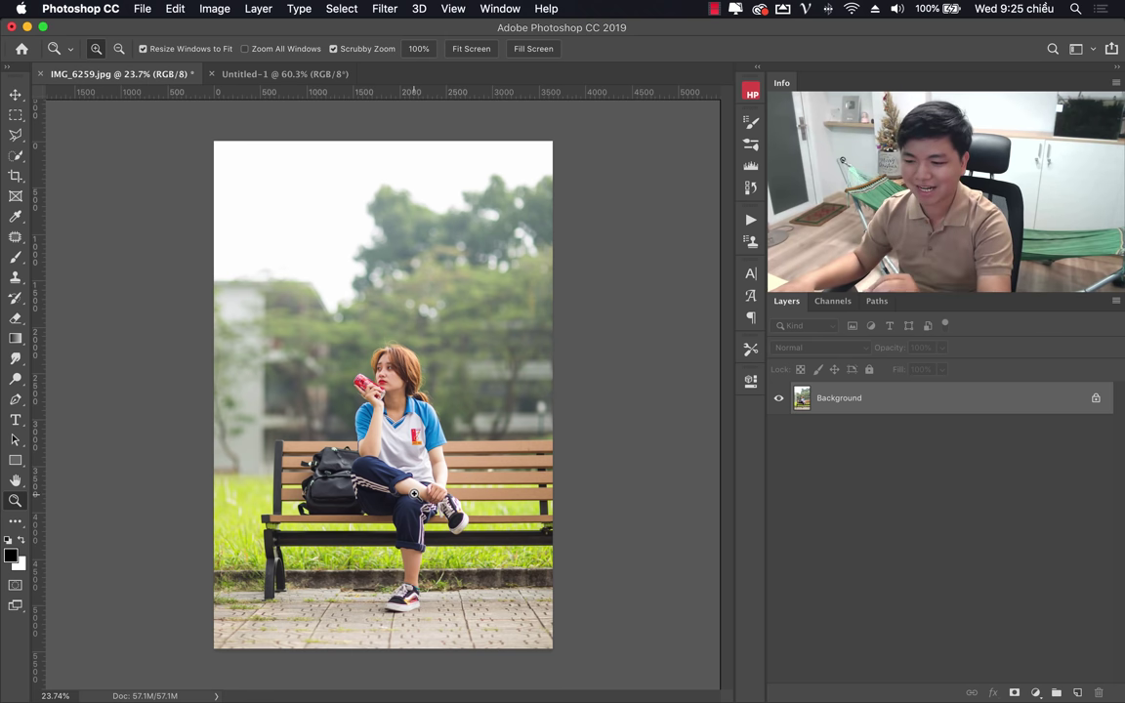
left_click_drag(367, 414, 421, 455)
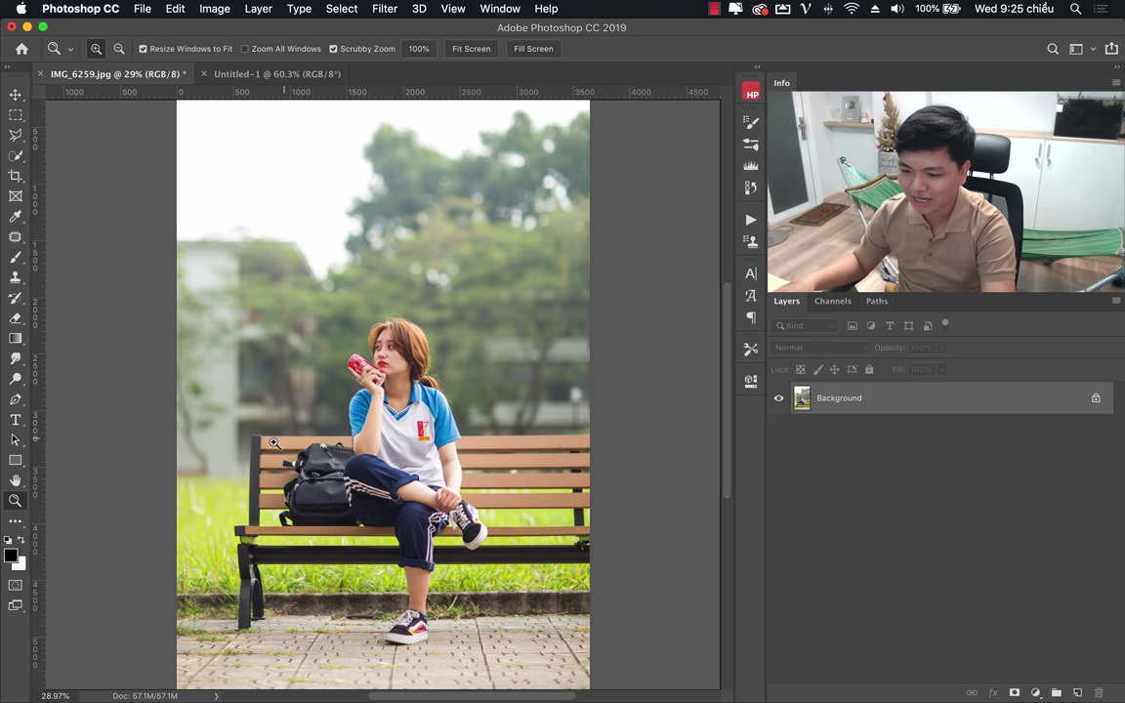
Quick-select the girl and her backpack, adding the left part of the bench.
left_click(17, 154)
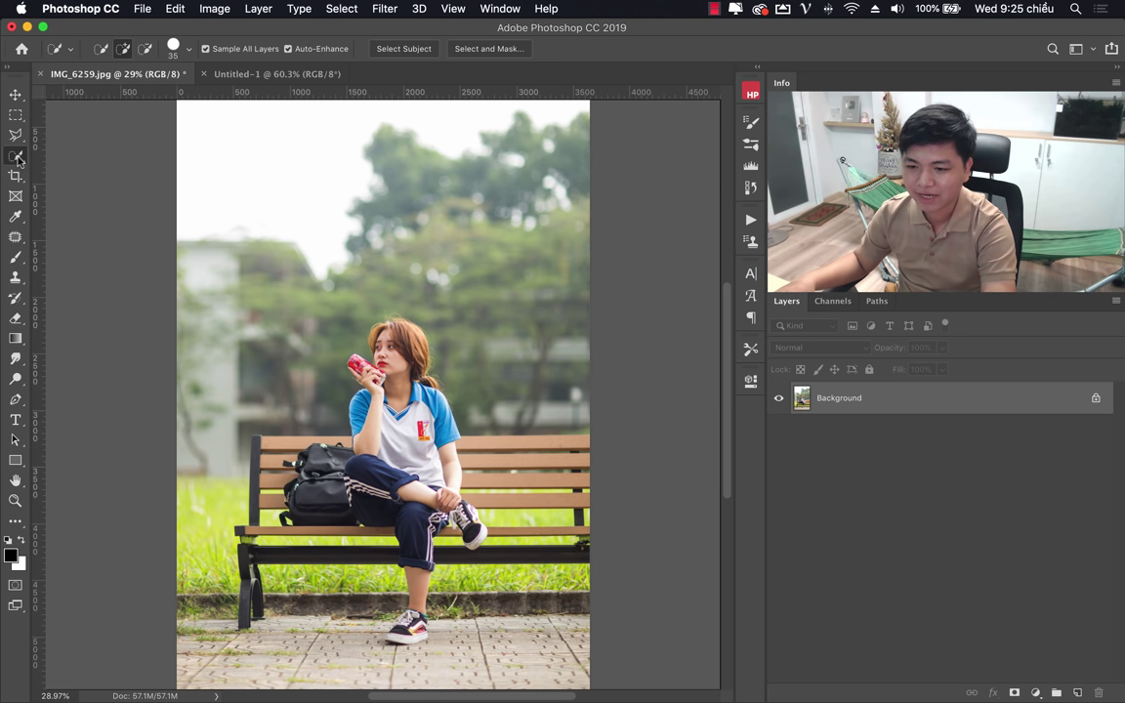
mouse_move(14, 155)
left_mouse_down()
mouse_move(53, 170)
mouse_move(69, 146)
left_mouse_up()
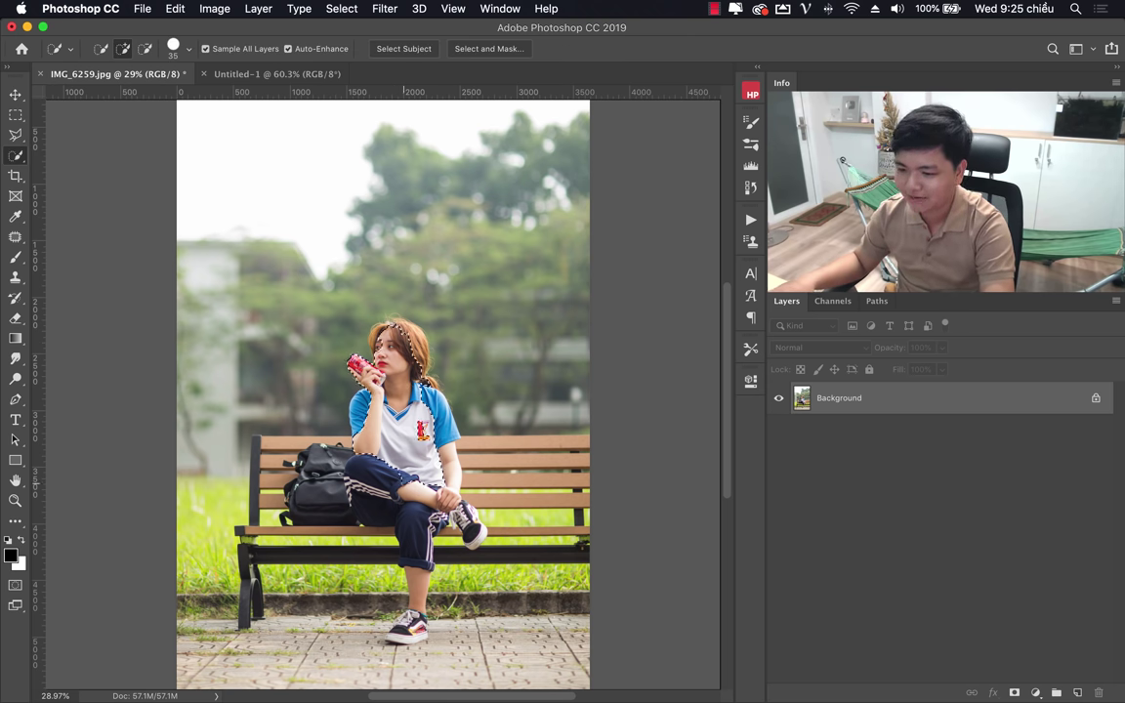
left_click_drag(398, 342, 415, 449)
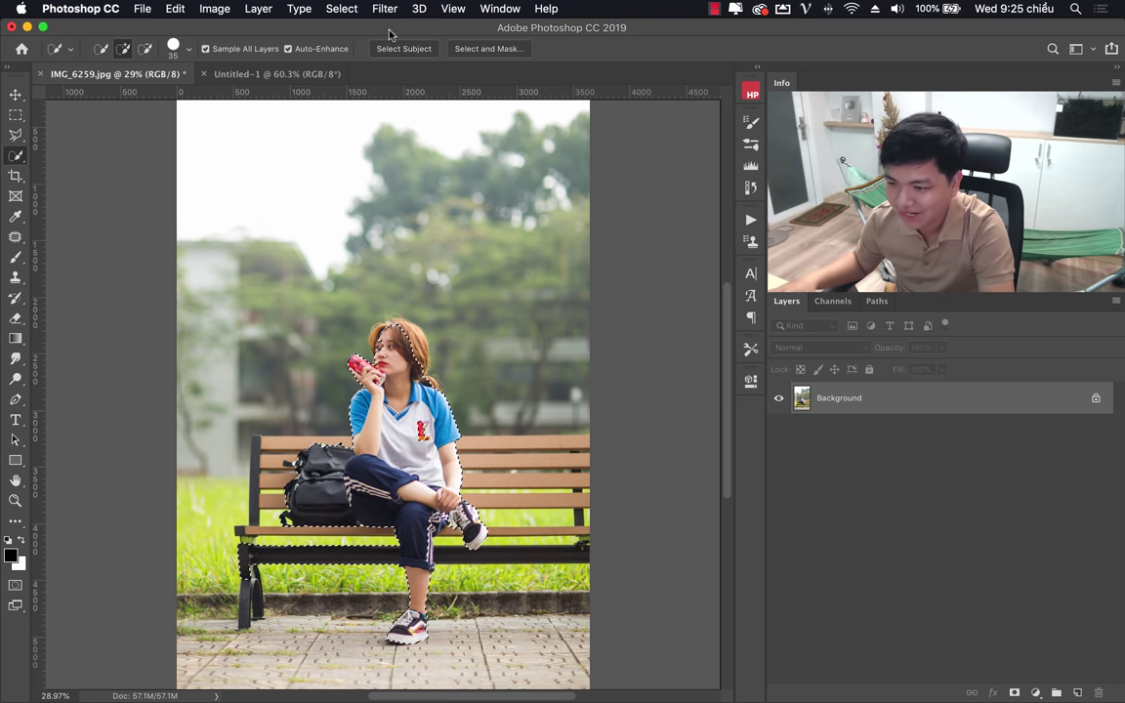
mouse_move(373, 444)
left_mouse_down()
mouse_move(272, 439)
mouse_move(255, 518)
left_mouse_up()
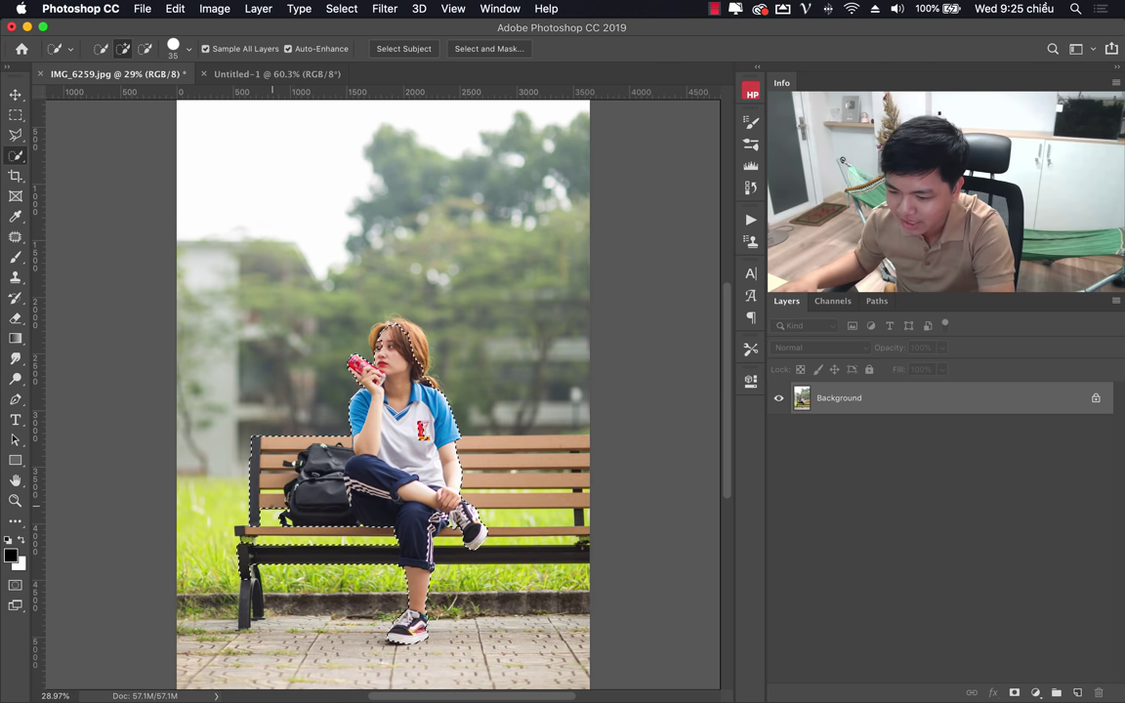
Use Select Subject, then add the bench's lower rail, legs, backrest and right side at brush size 80.
left_click(401, 51)
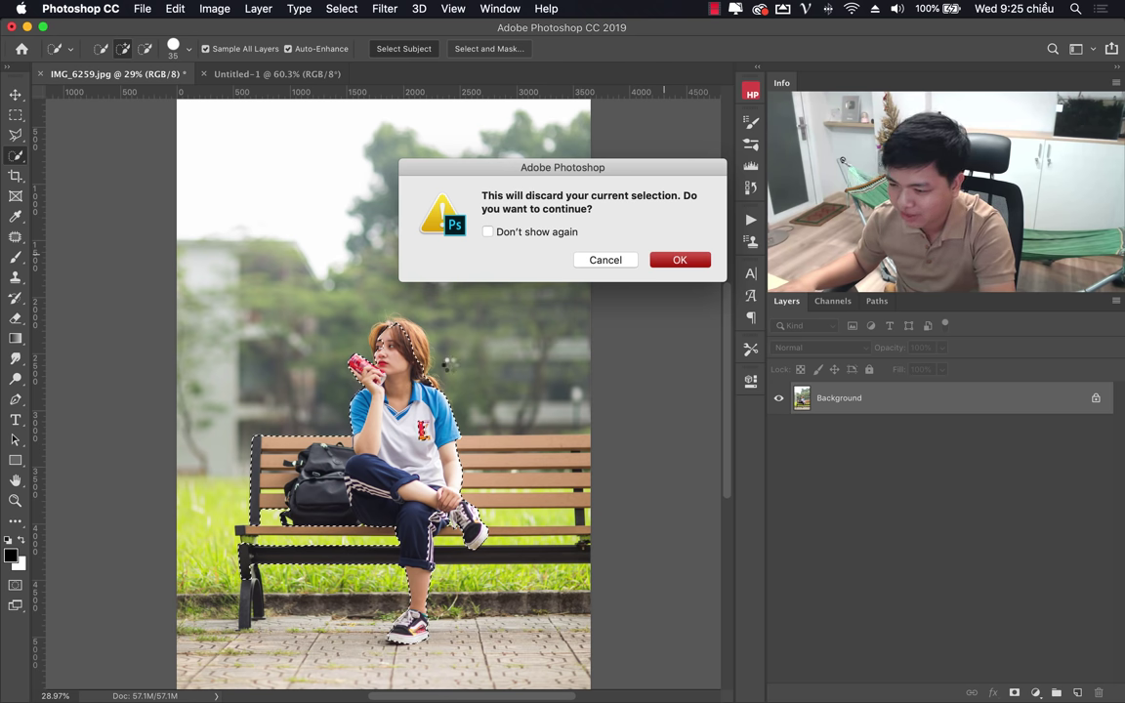
key("Return")
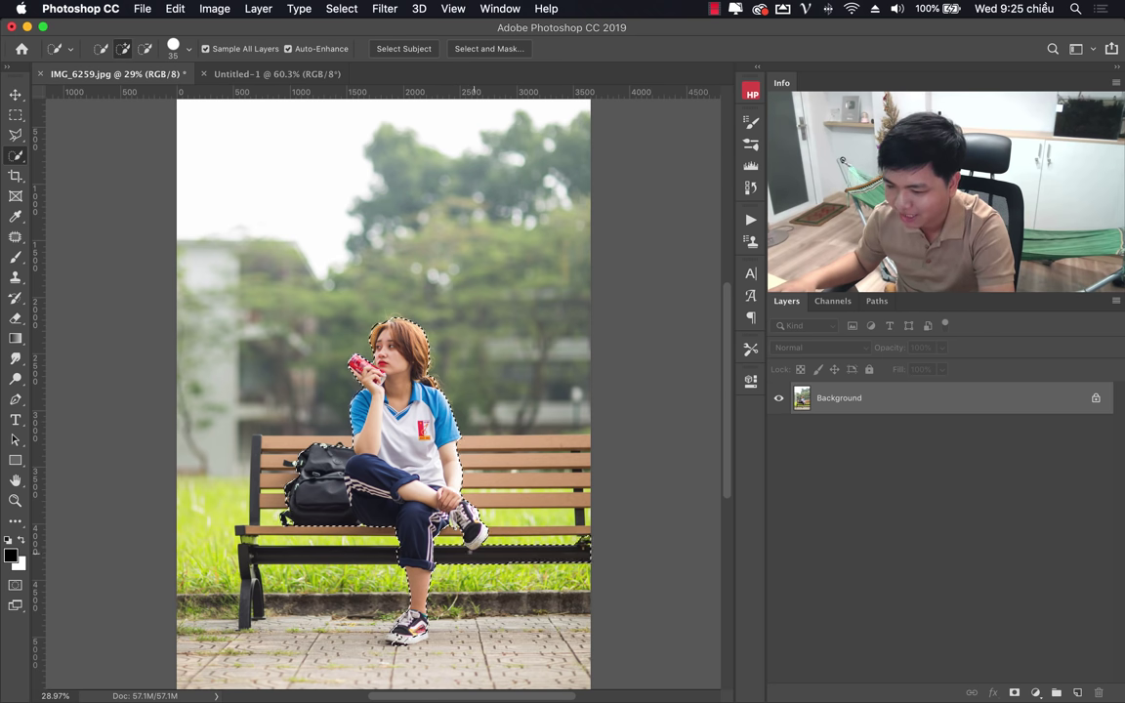
mouse_move(472, 552)
left_mouse_down()
mouse_move(293, 552)
mouse_move(248, 585)
mouse_move(272, 546)
left_mouse_up()
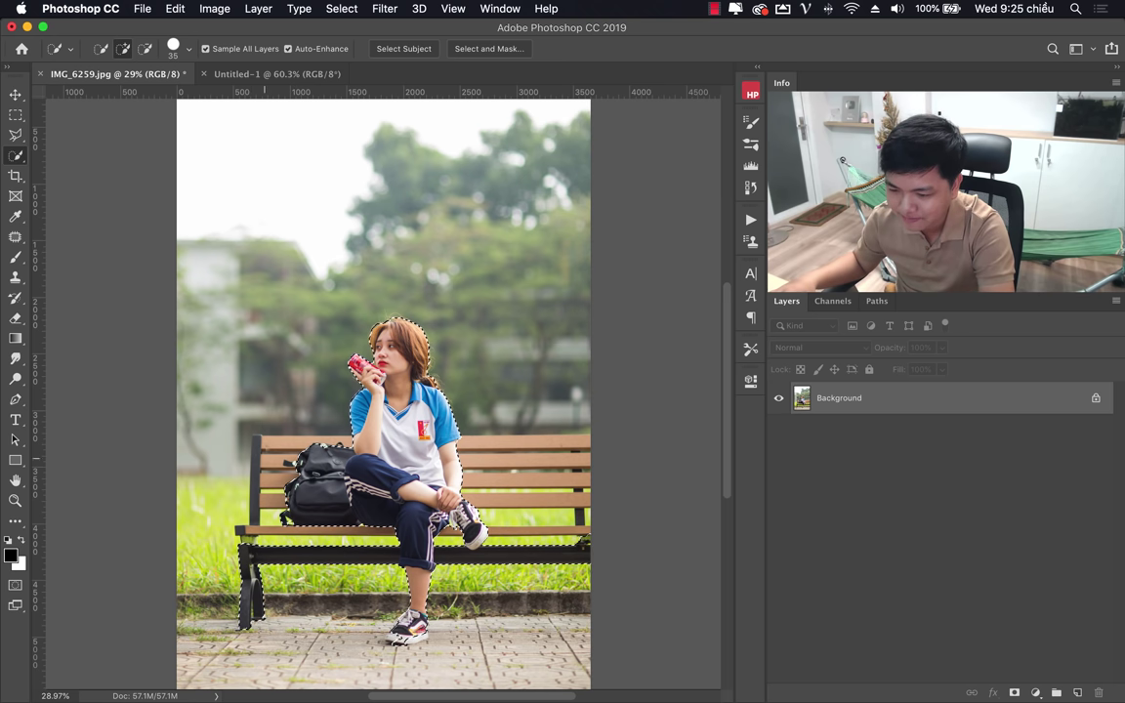
left_click_drag(263, 449, 257, 479)
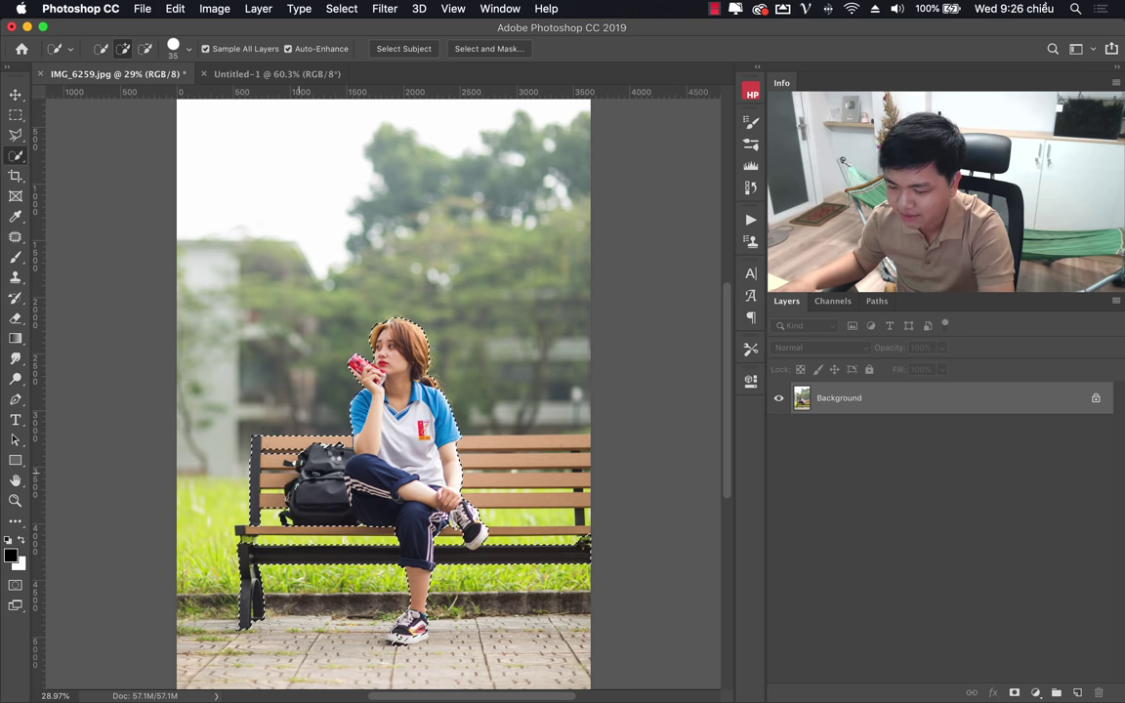
key("bracketright")
key("bracketright")
key("bracketright")
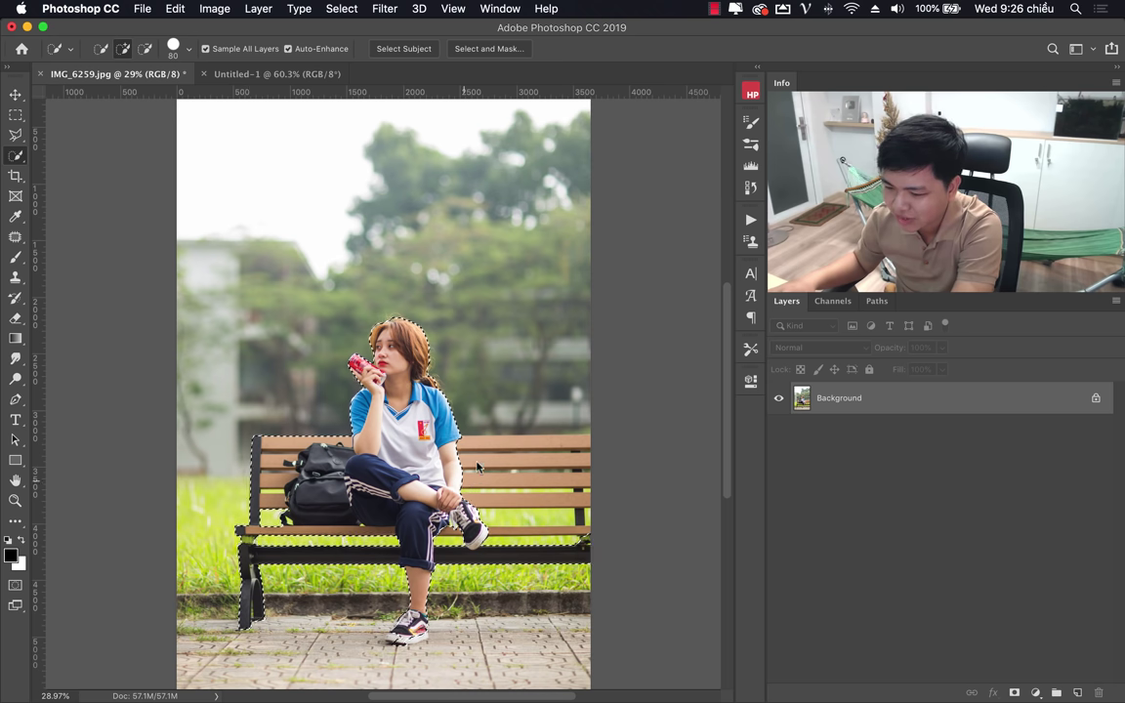
left_click_drag(481, 446, 510, 445)
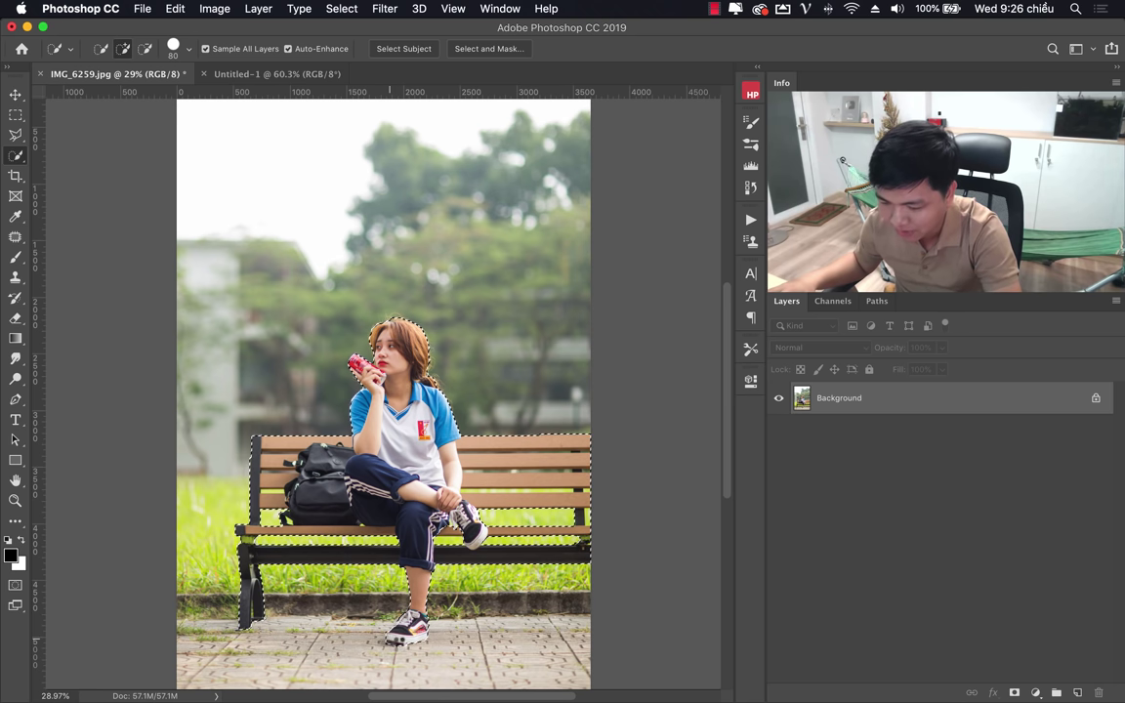
key("z")
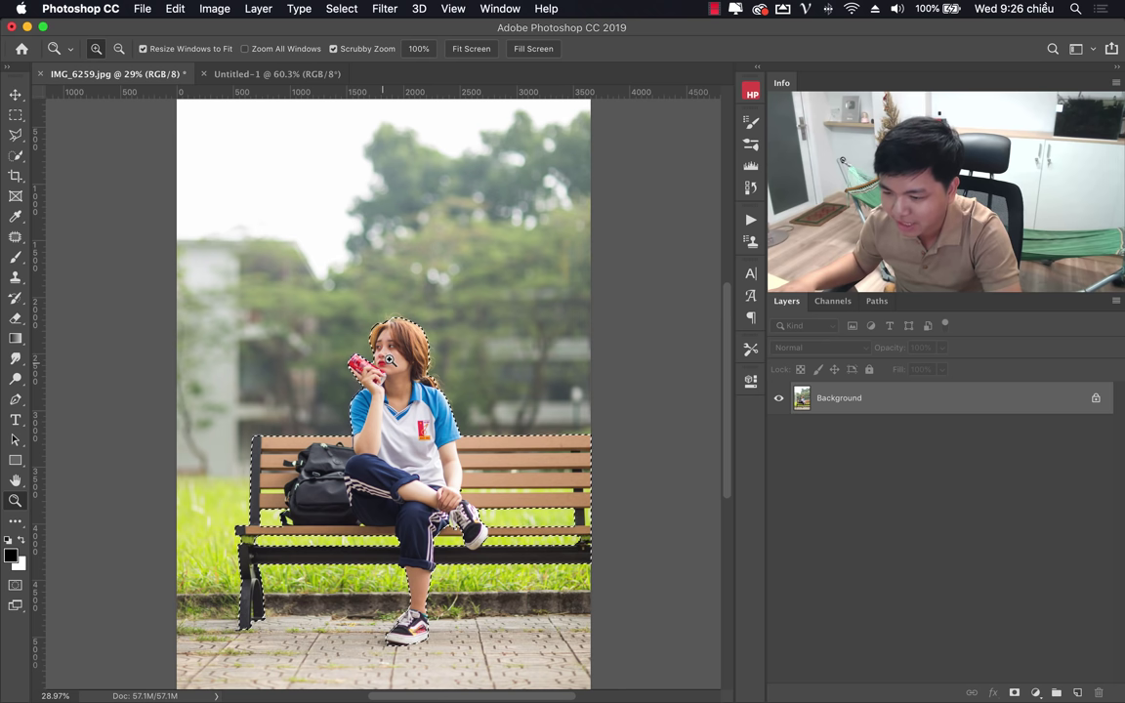
At brush size 45, fit the selection to the sneaker sole and heel, excluding the pavement shadow.
left_click_drag(414, 625, 414, 473)
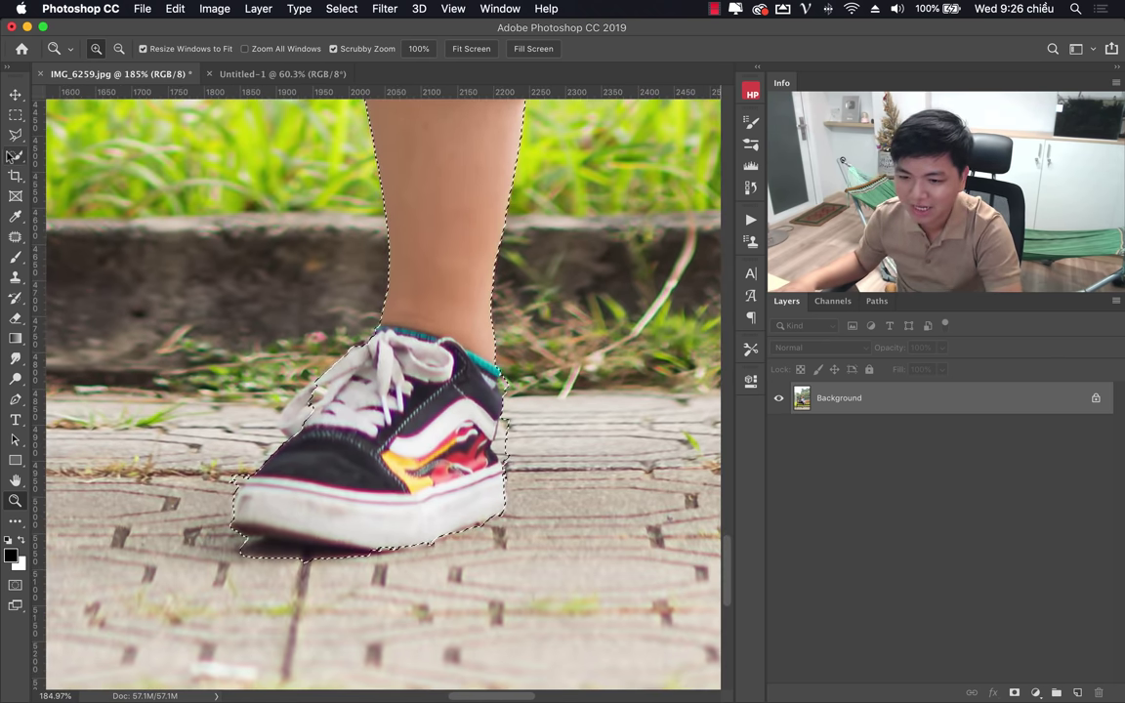
left_click(13, 158)
left_click(78, 153)
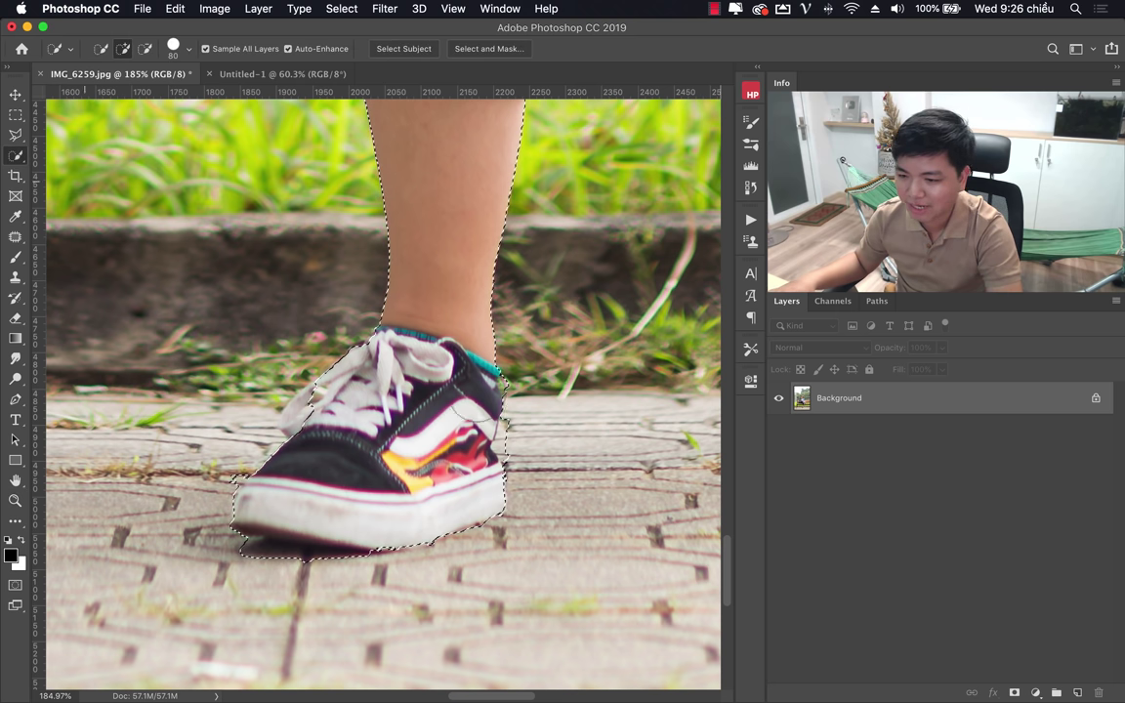
key("bracketleft")
key("bracketleft")
key("bracketleft")
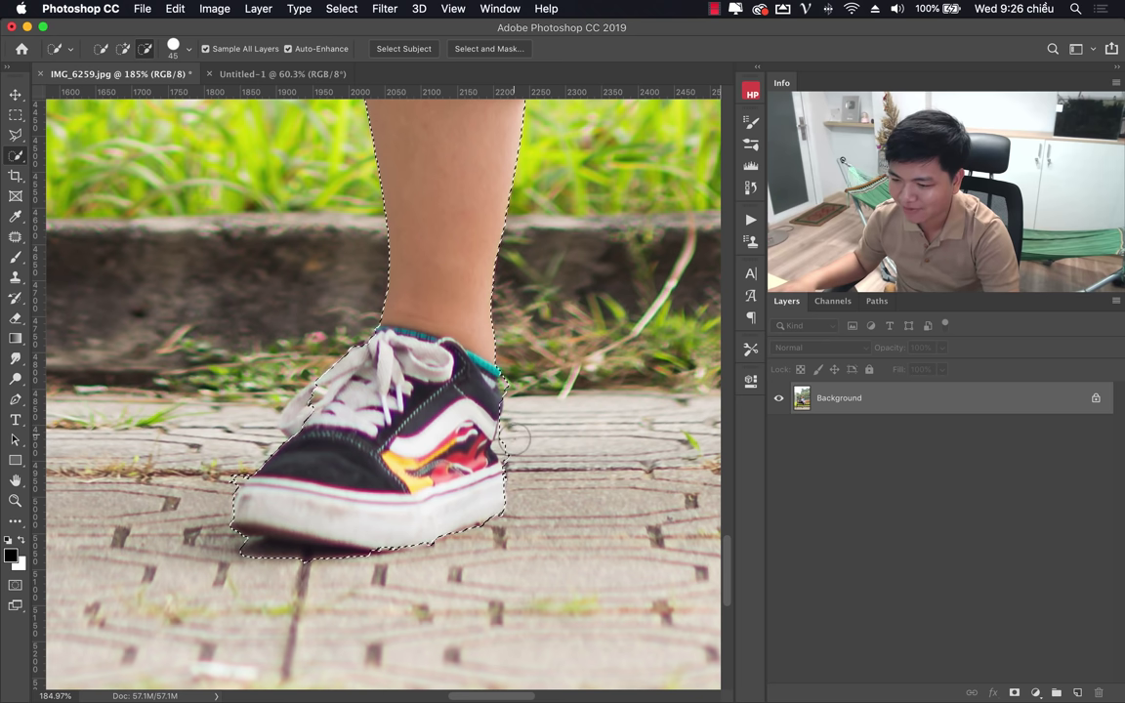
left_click_drag(439, 539, 304, 572)
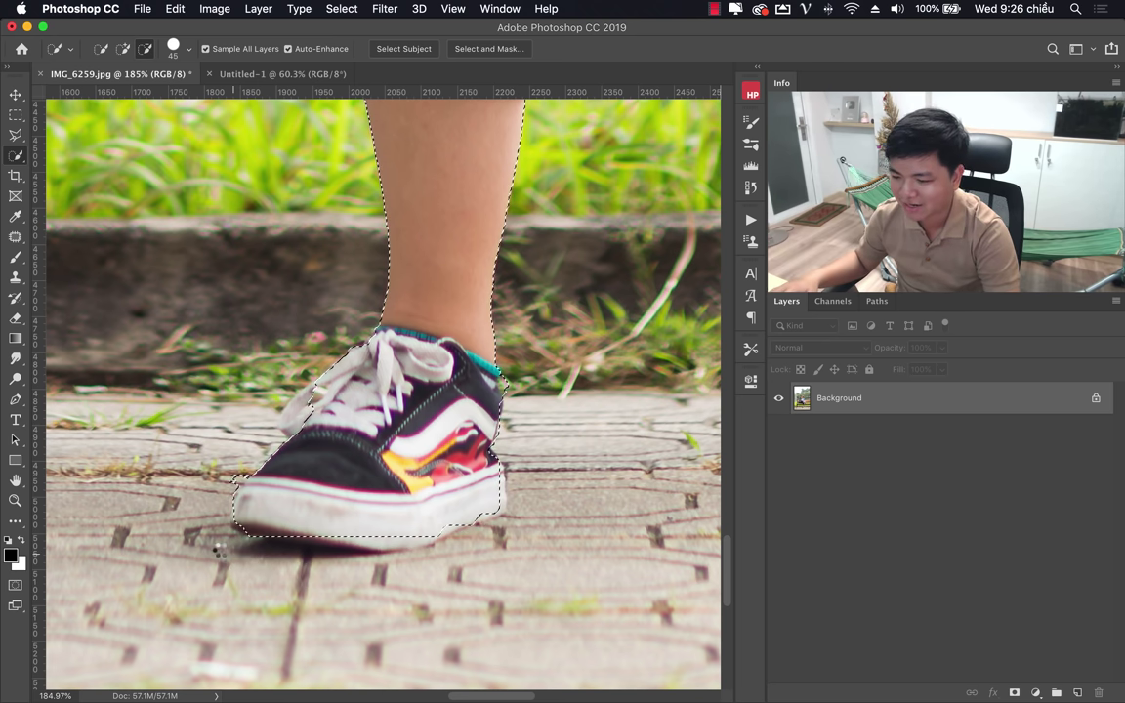
left_click(180, 468, "shift")
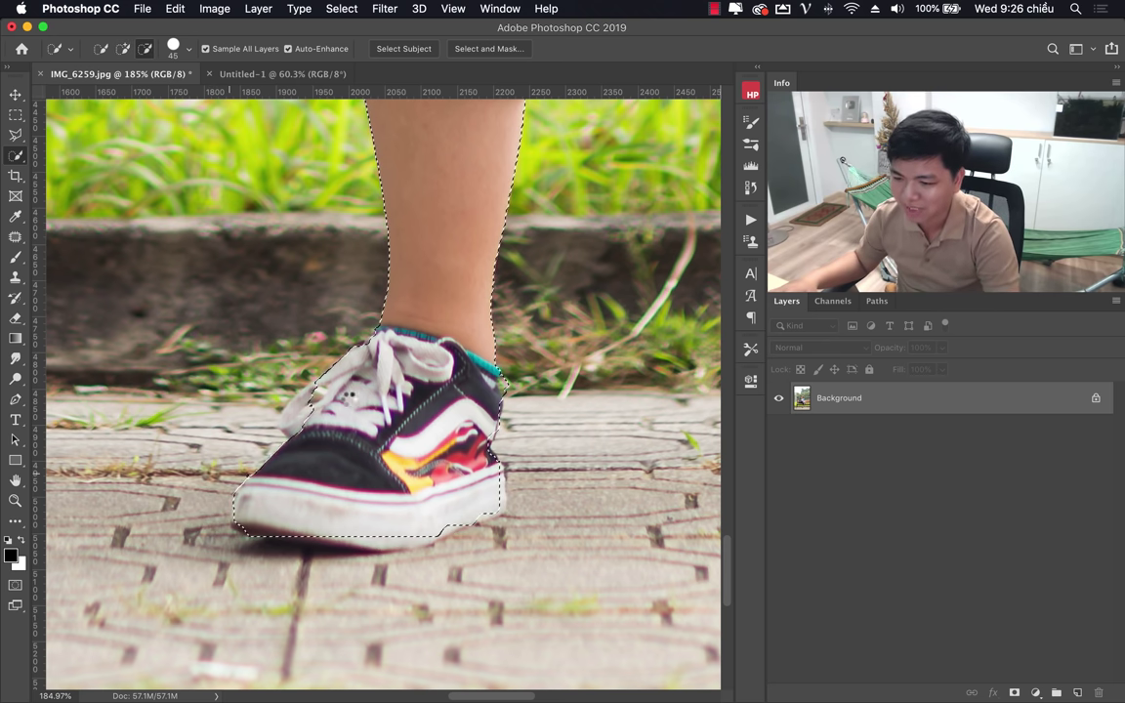
left_click_drag(229, 532, 404, 545)
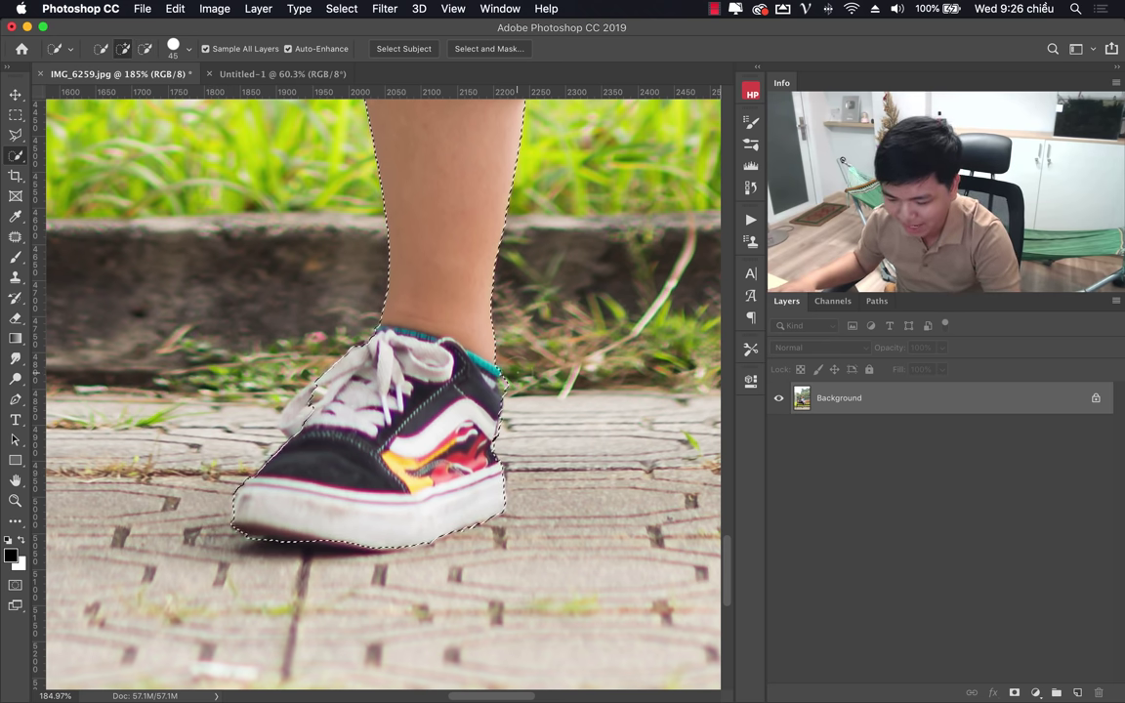
key("alt")
left_click_drag(430, 547, 527, 398)
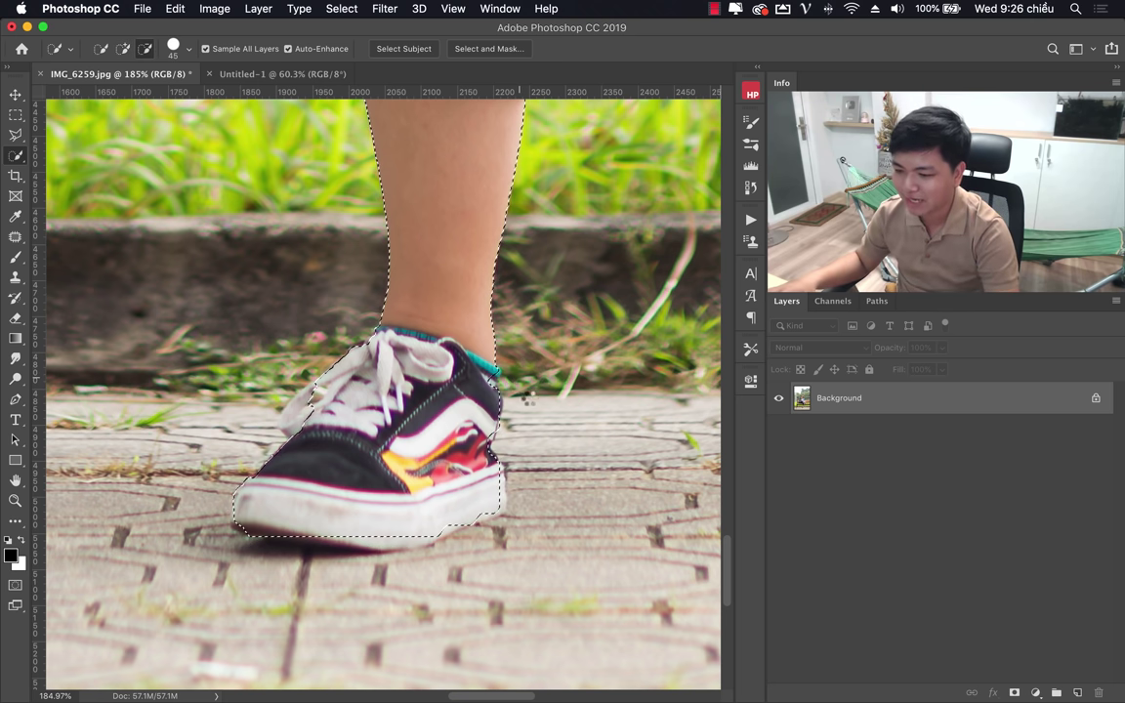
Zoom into the Coca-Cola can and add its left side and the girl's fingers to the selection.
key("z")
left_click_drag(423, 356, 336, 388)
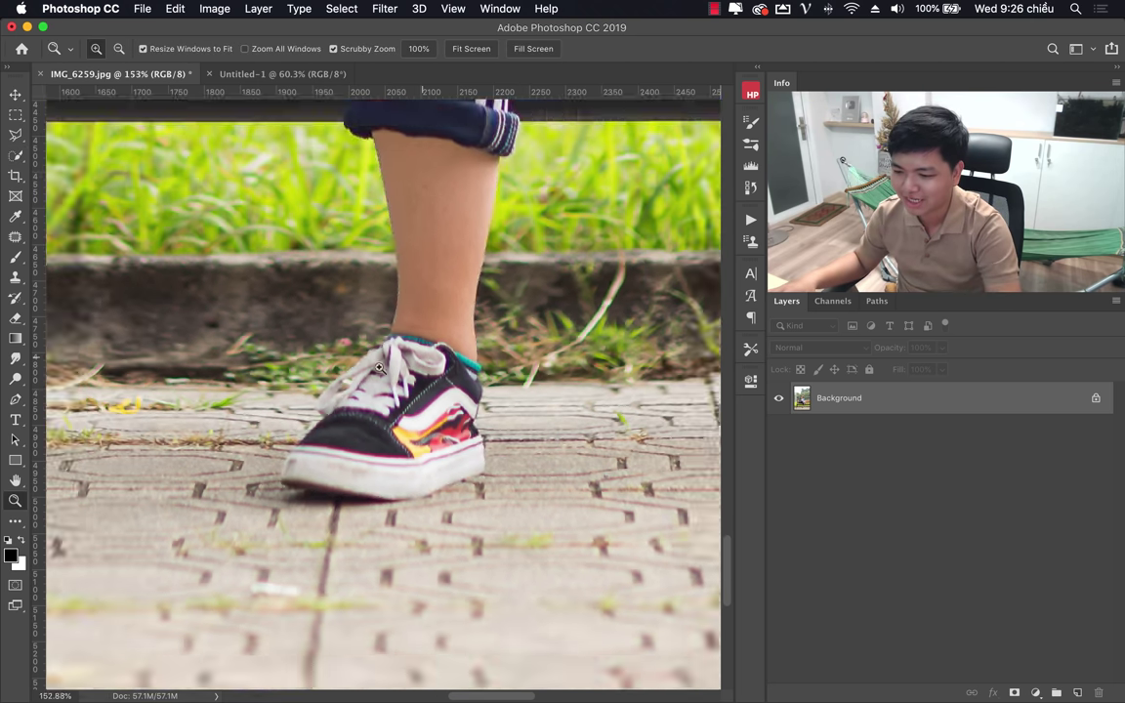
scroll(370, 308, "up", 5)
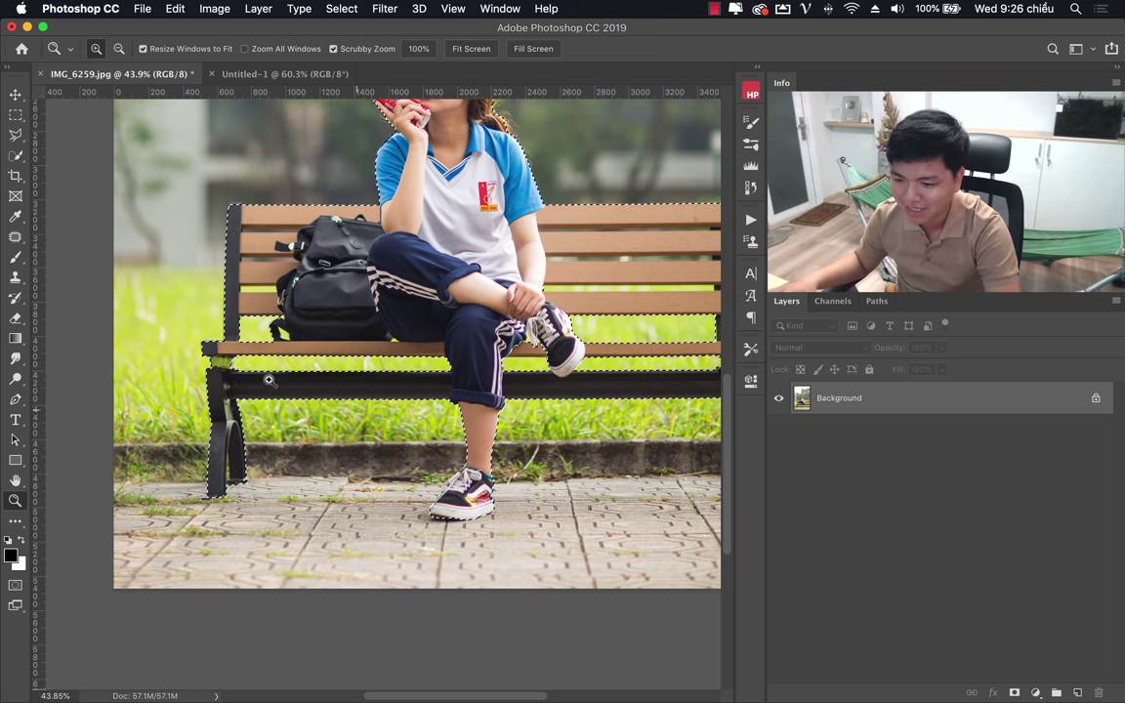
scroll(359, 328, "up", 4)
left_click_drag(384, 160, 417, 281)
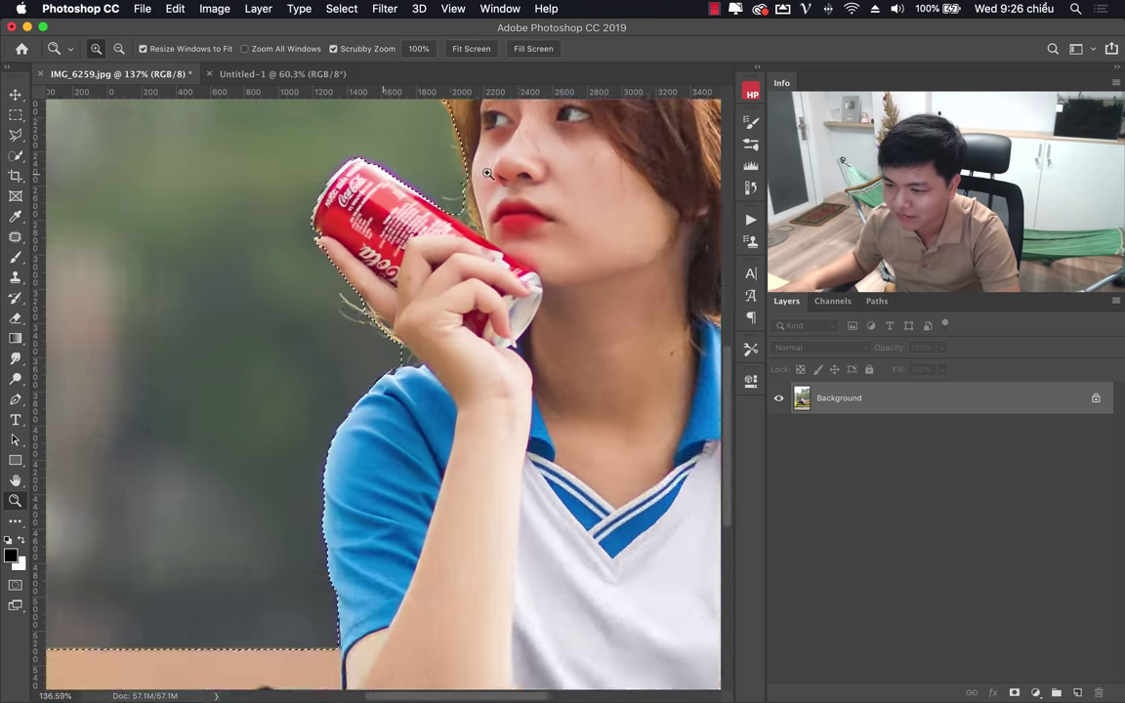
key("super+r")
scroll(293, 312, "up", 3)
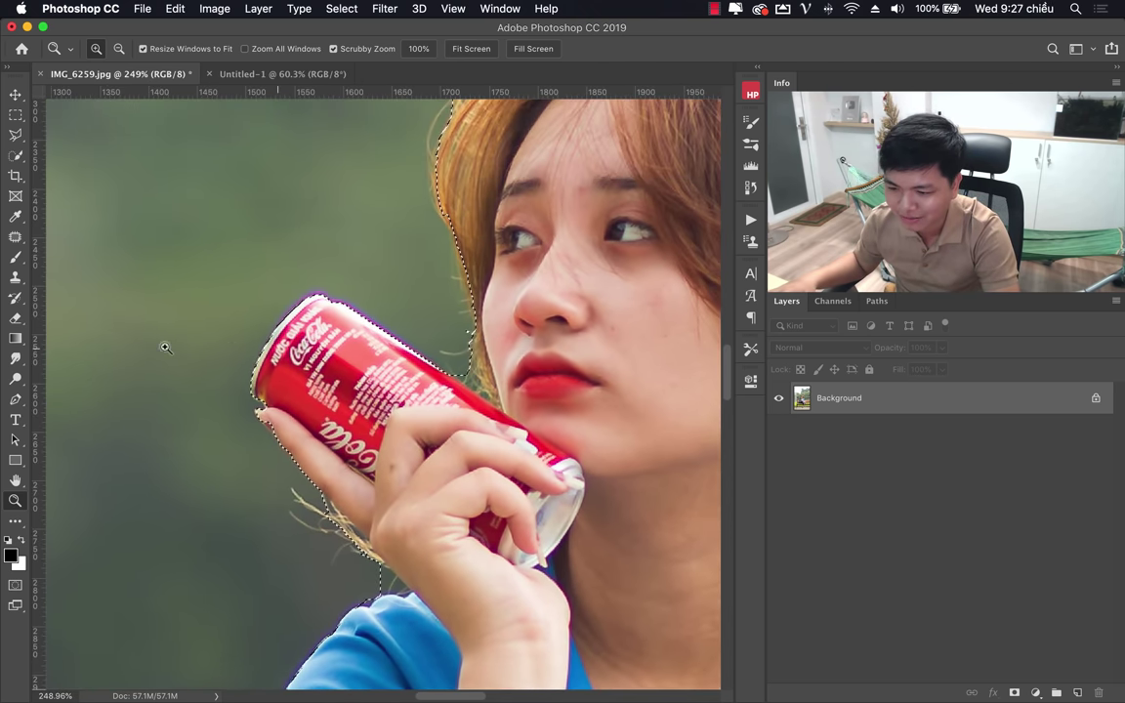
left_click(16, 155)
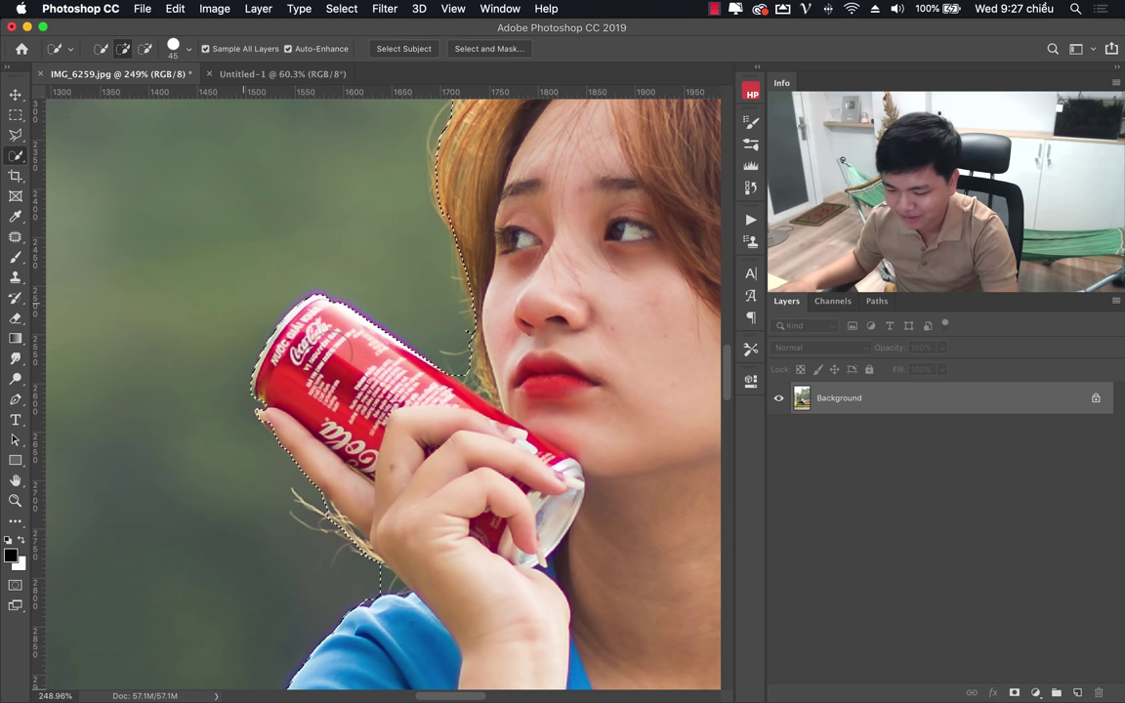
mouse_move(279, 400)
left_mouse_down()
mouse_move(322, 429)
mouse_move(403, 424)
mouse_move(283, 422)
left_mouse_up()
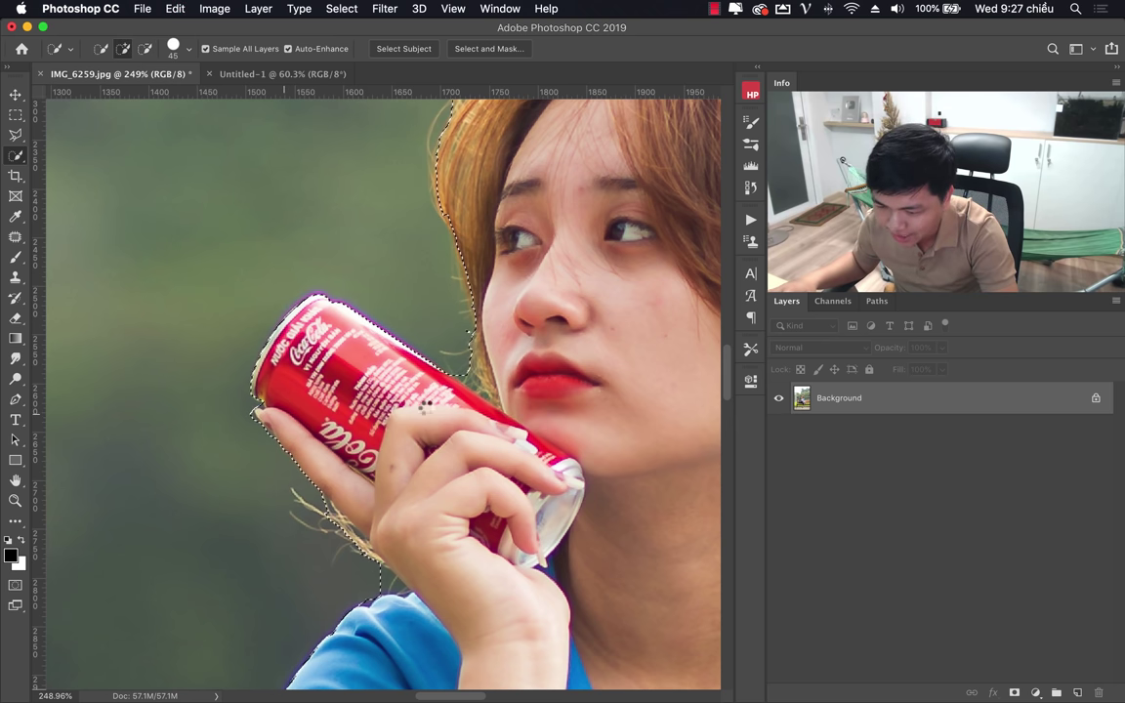
key("bracketleft")
key("bracketleft")
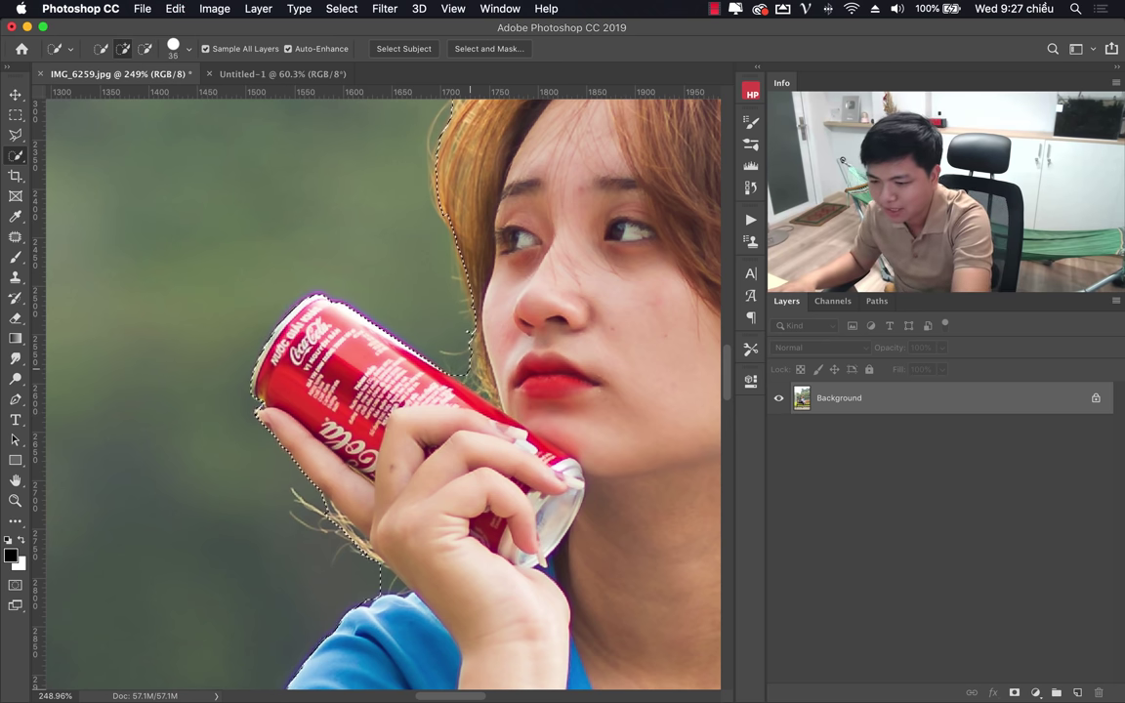
Choose the Polygonal Lasso and zoom in on the bench slats near the shoe.
key("l")
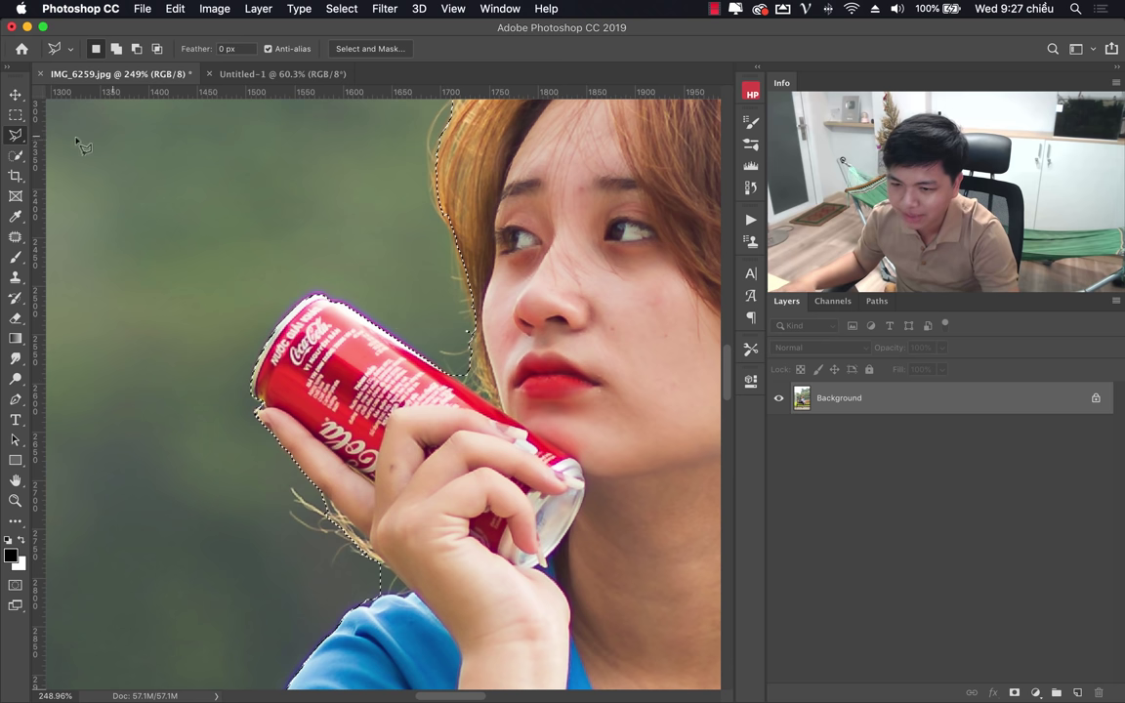
right_click(15, 135)
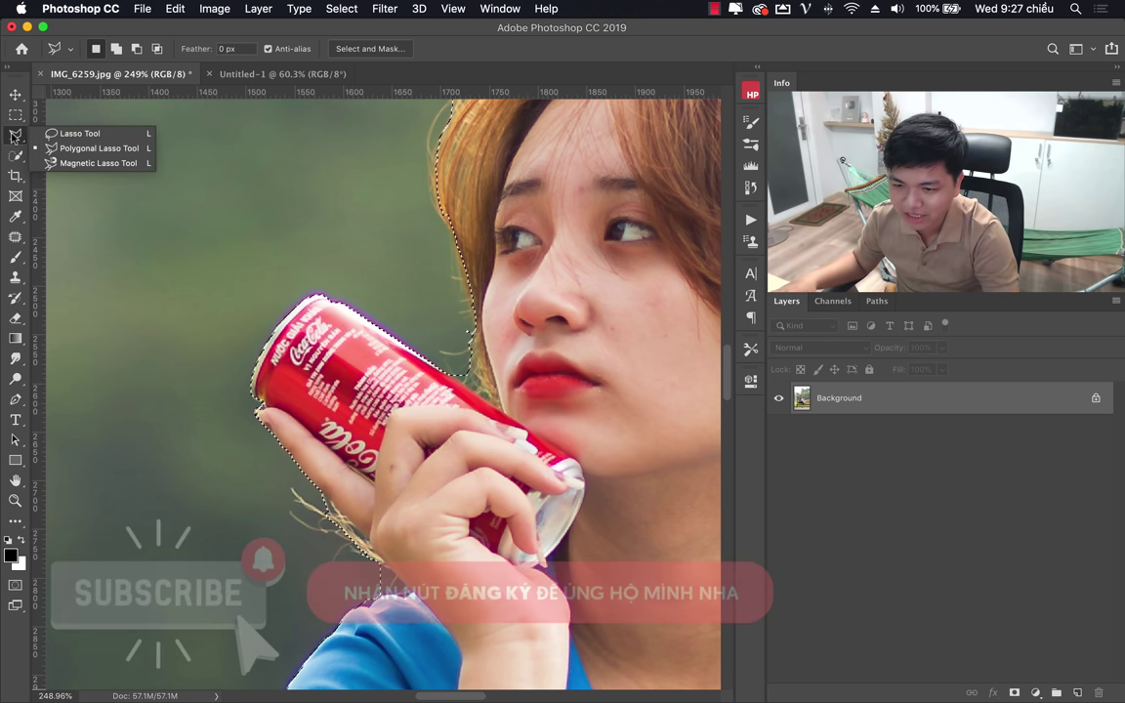
left_click(80, 151)
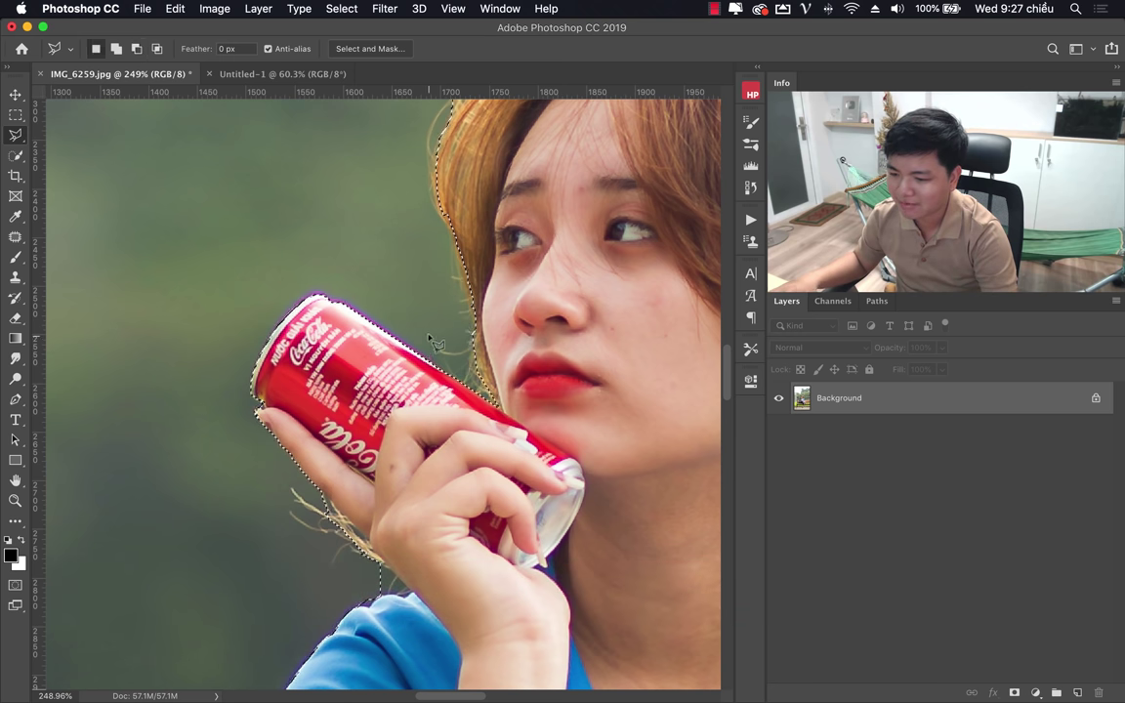
key("z")
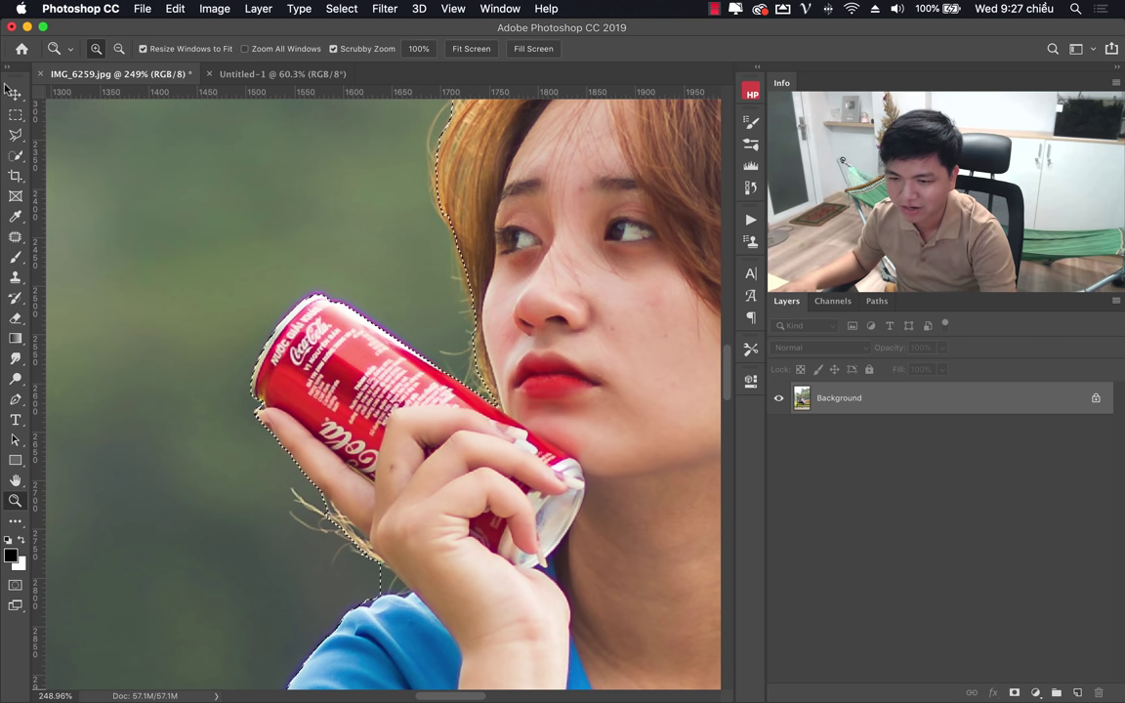
left_click(15, 134)
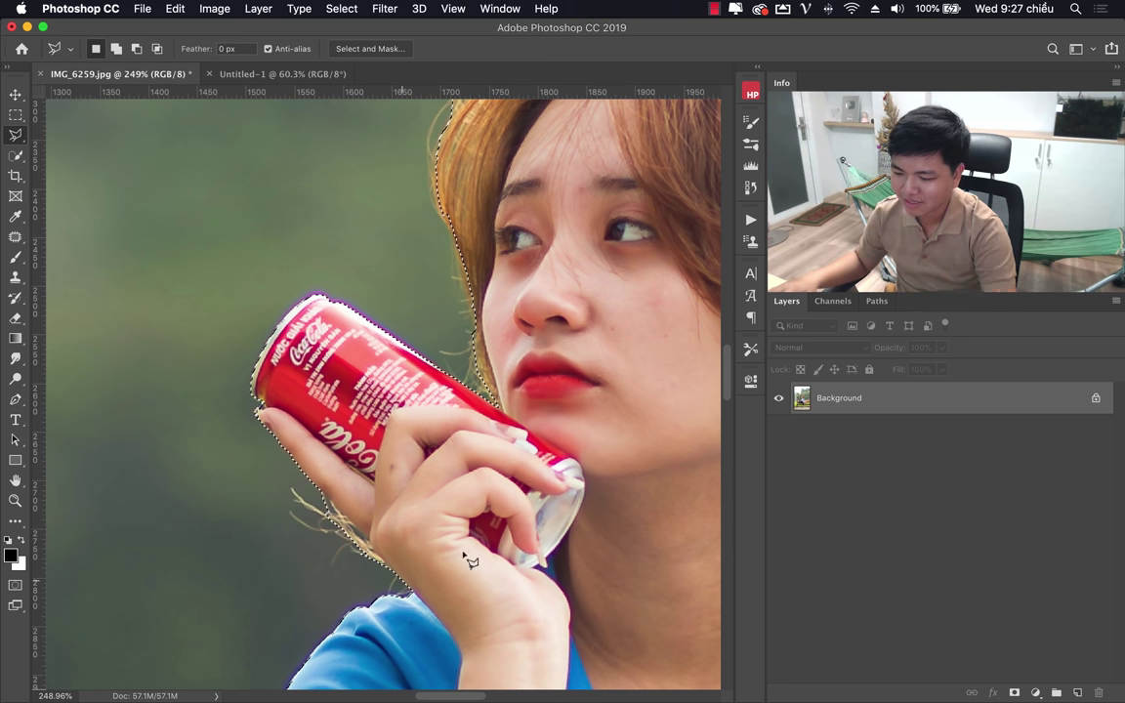
left_click_drag(467, 558, 176, 558)
left_click_drag(335, 503, 351, 608)
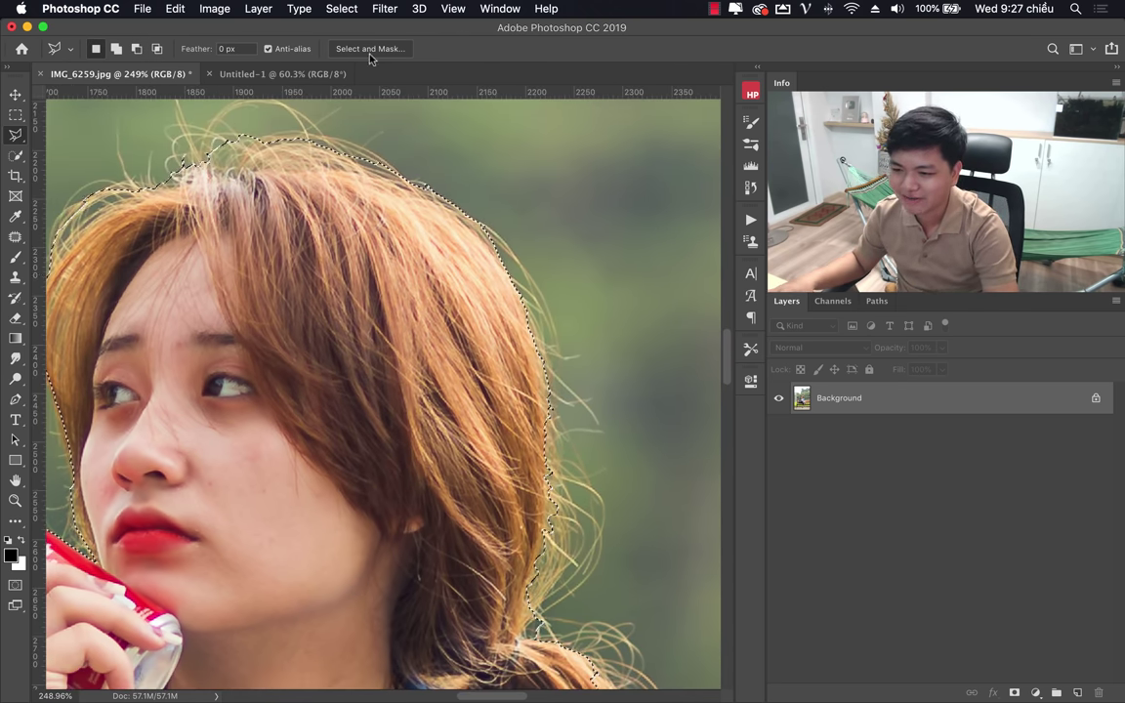
key("z")
left_click_drag(464, 317, 390, 322)
left_click_drag(510, 501, 433, 406)
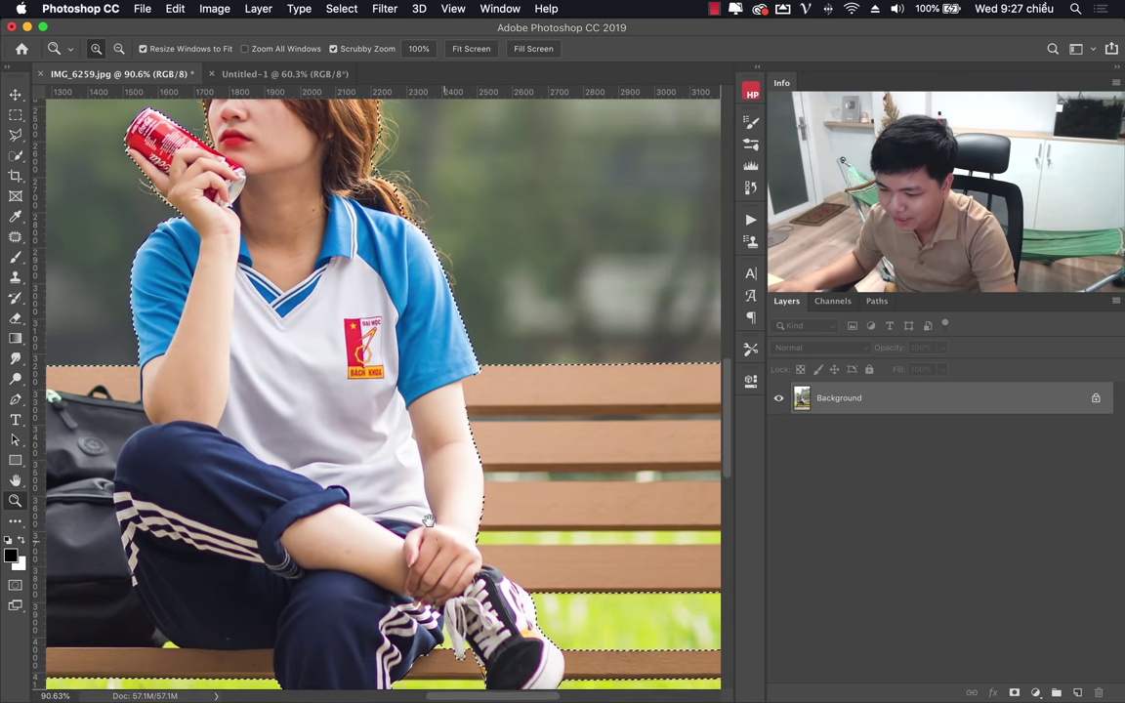
scroll(244, 475, "right", 5)
scroll(359, 437, "down", 3)
left_click_drag(353, 430, 382, 426)
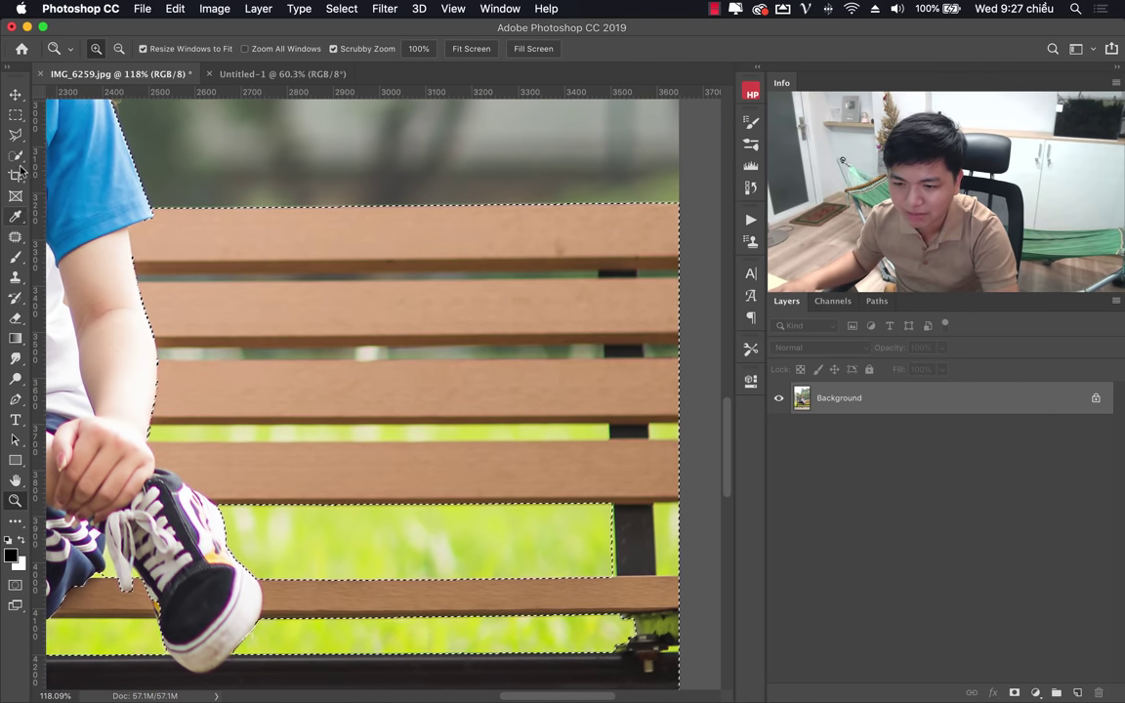
Subtract the green grass strips between the bench slats from the selection.
left_click(14, 134)
left_click(115, 583, "alt")
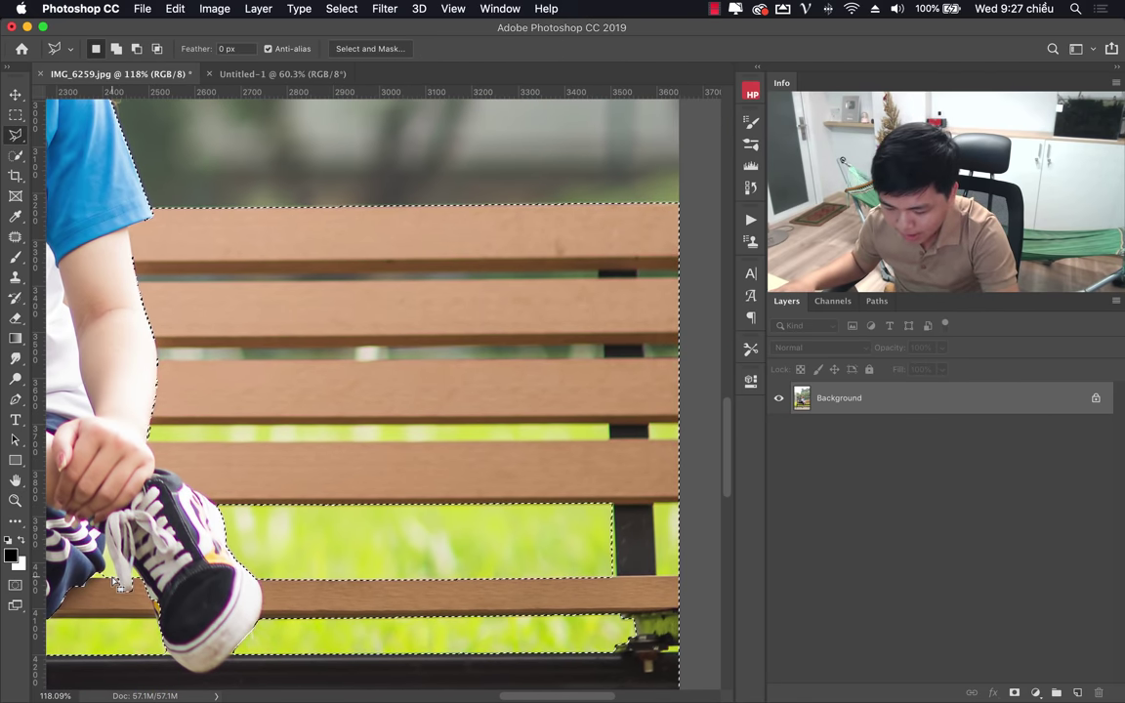
left_click(151, 426)
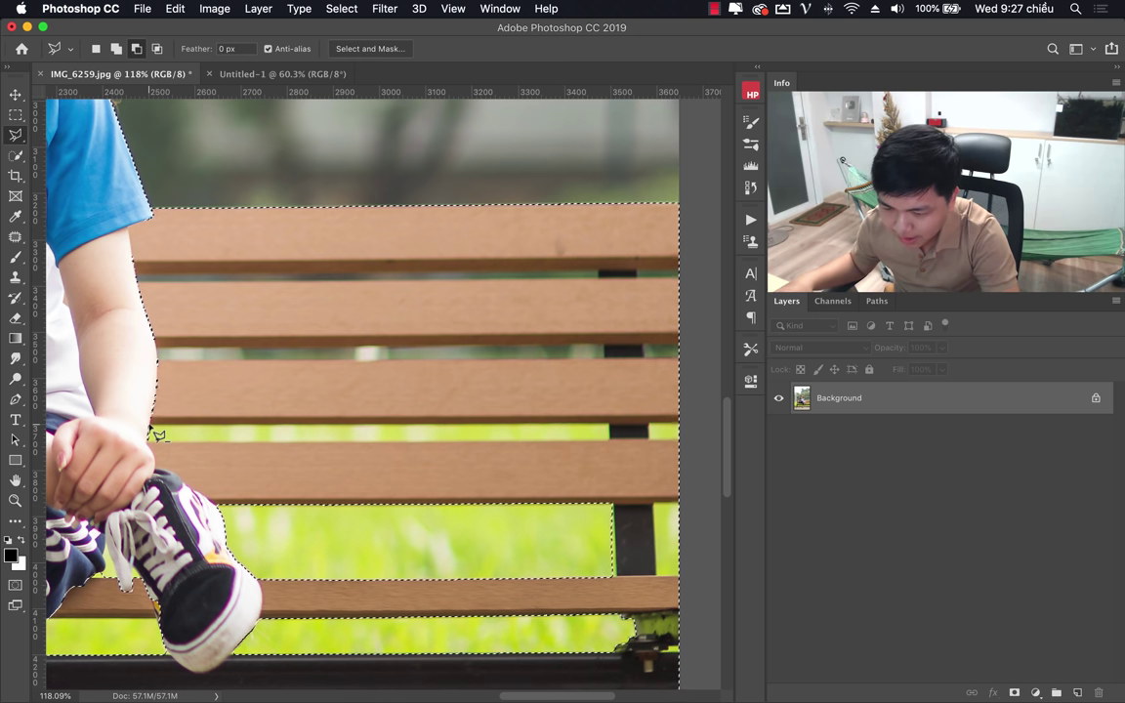
scroll(390, 429, "right", 3)
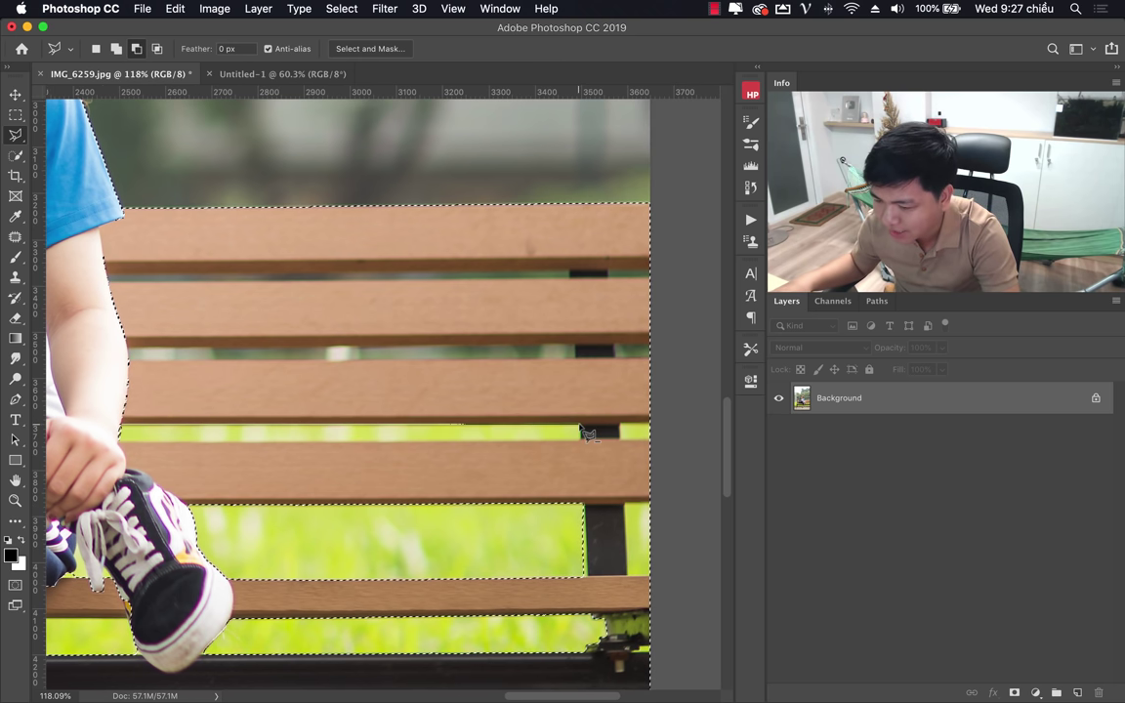
left_click(581, 438)
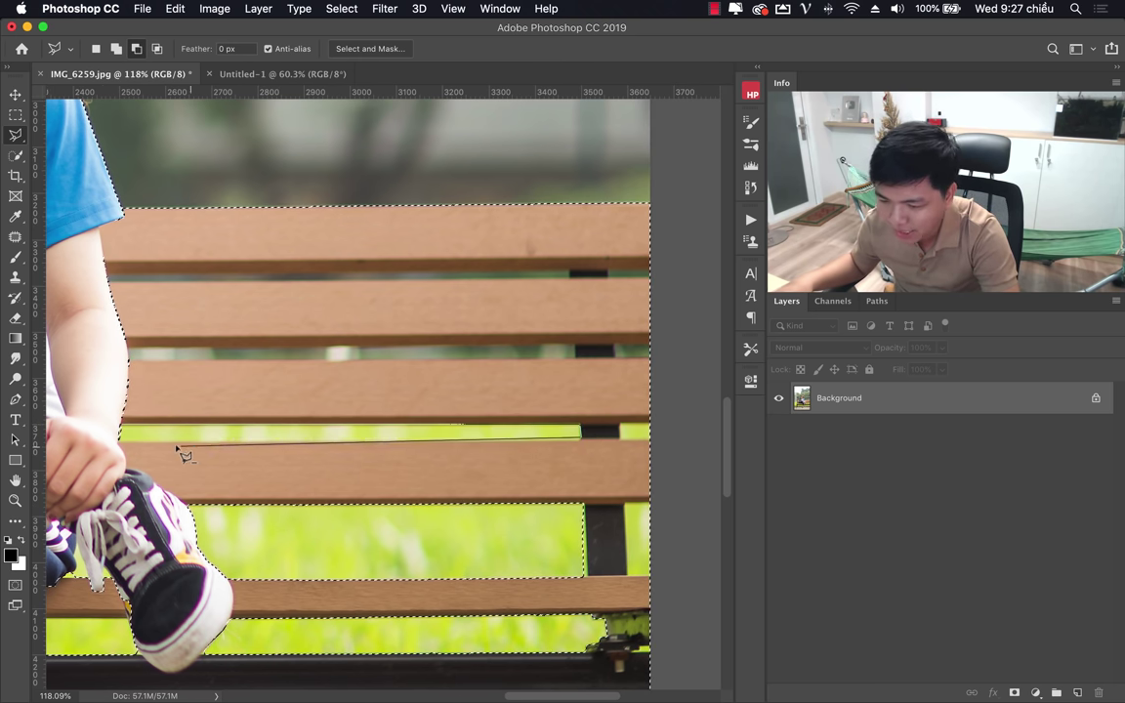
left_click(127, 437)
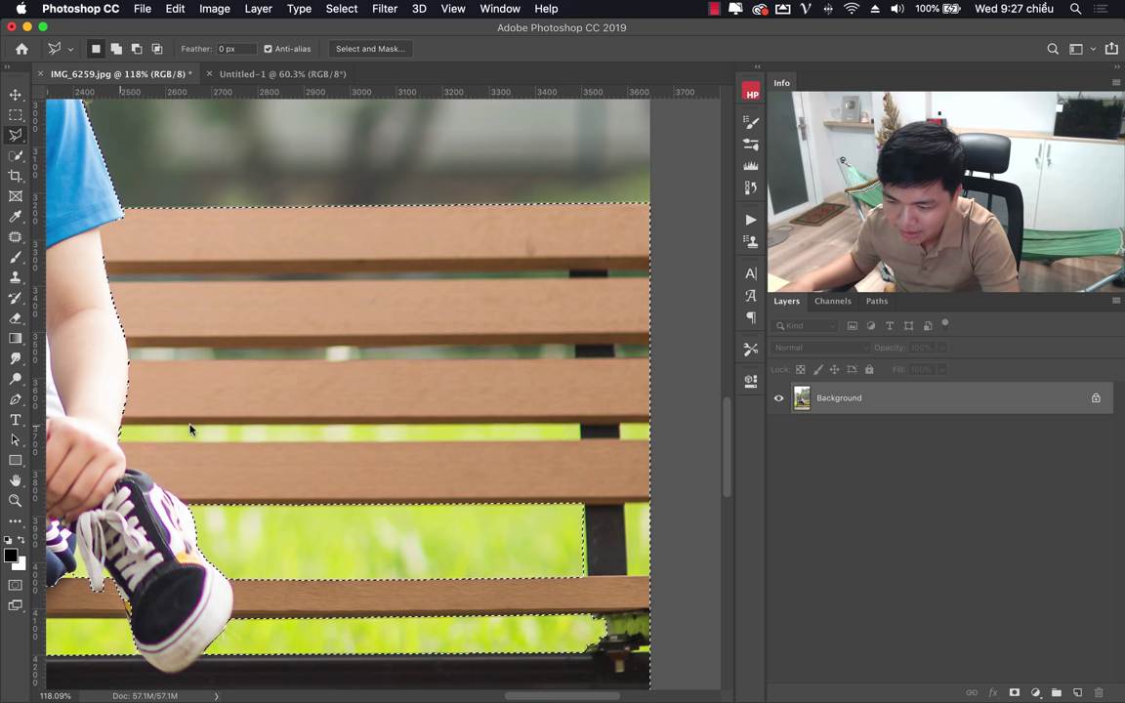
left_click(621, 426)
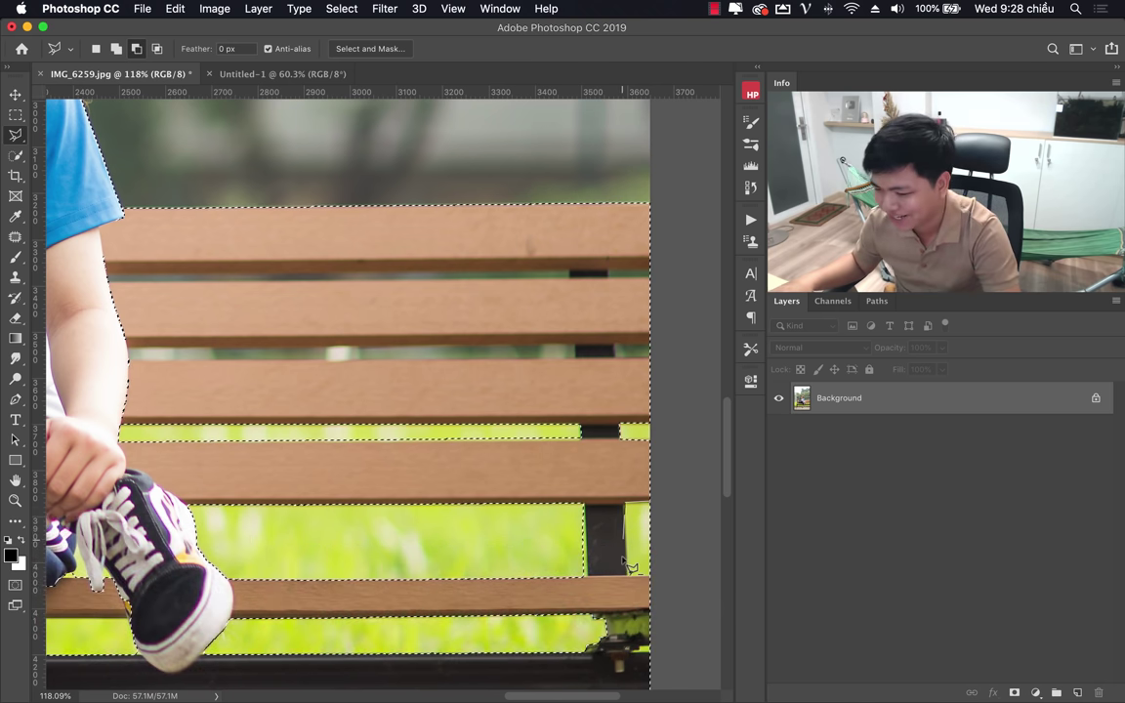
Scroll around the bench to check the slat gaps, then zoom out to the whole image.
scroll(376, 447, "left", 5)
scroll(376, 447, "up", 5)
scroll(375, 447, "right", 3)
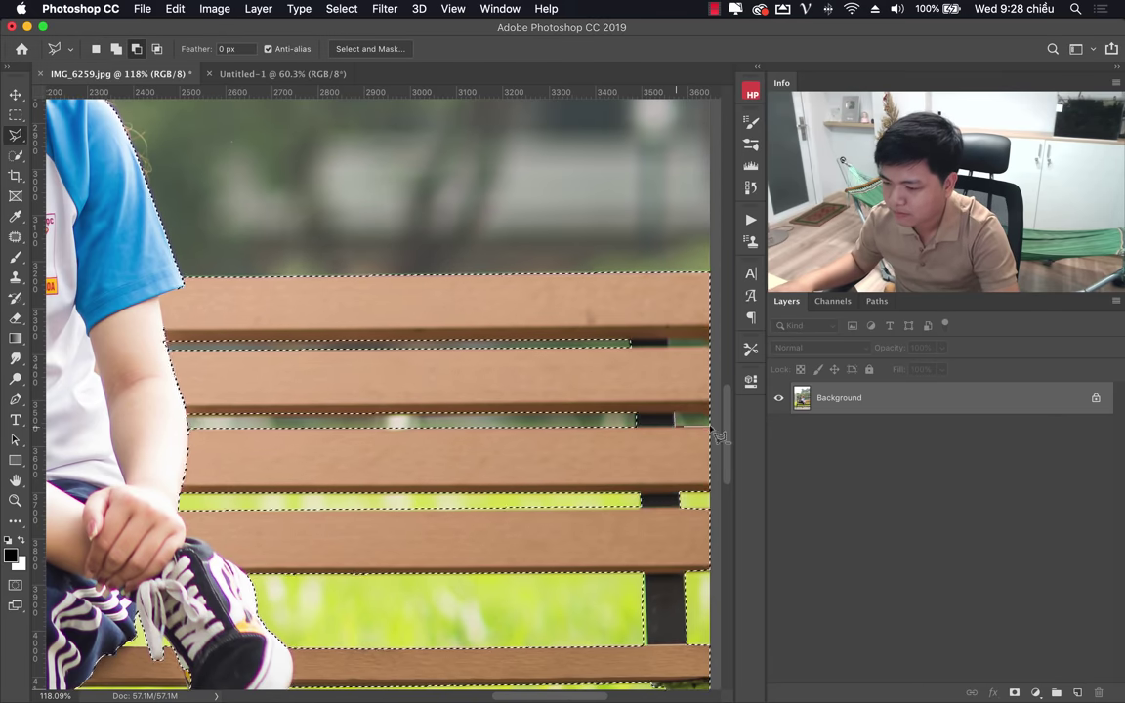
scroll(366, 430, "left", 10)
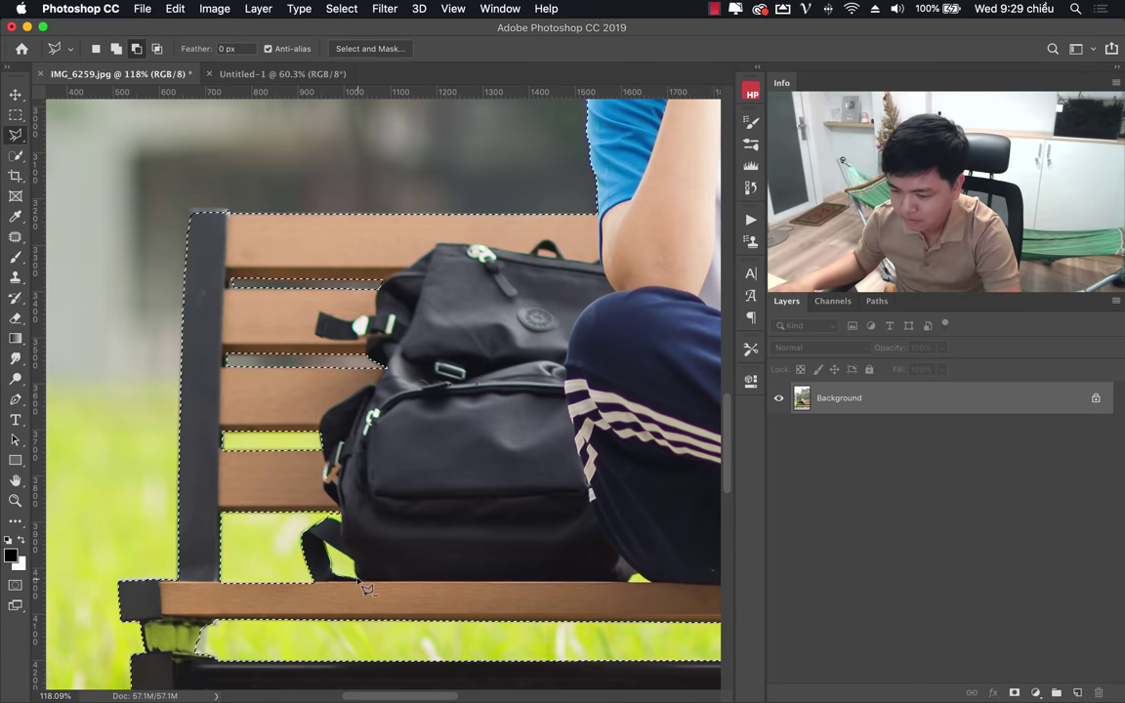
scroll(109, 508, "down", 5)
scroll(109, 508, "right", 2)
scroll(110, 507, "right", 3)
key("z")
scroll(446, 446, "down", 5)
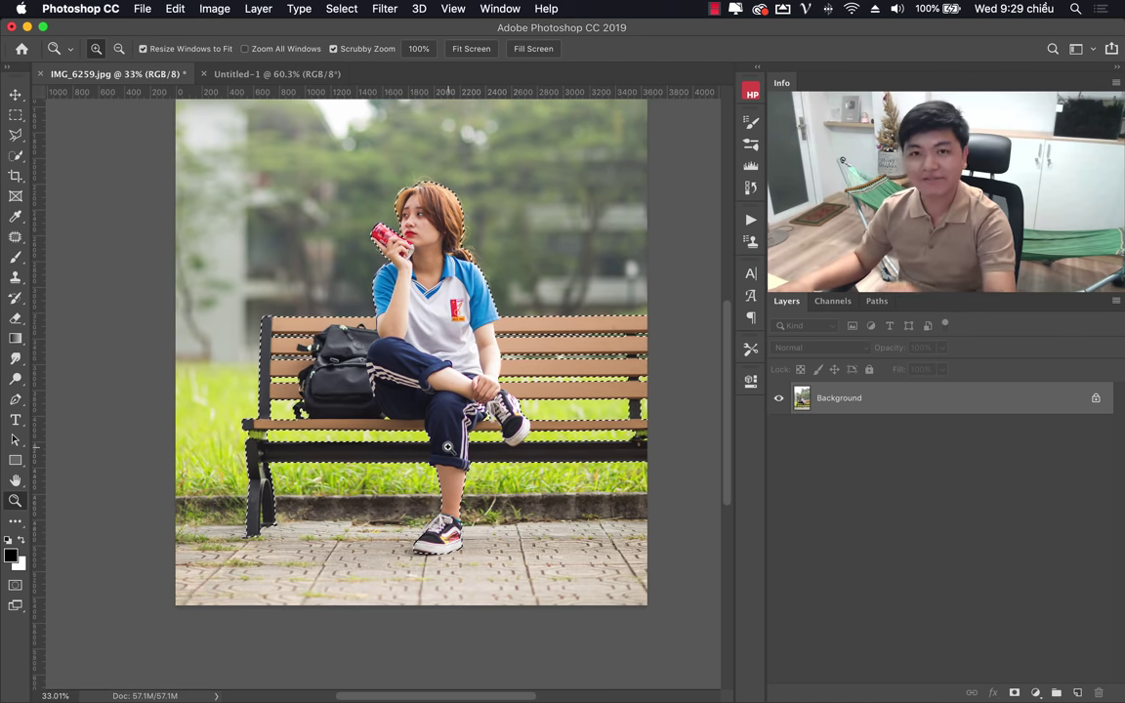
left_click(16, 135)
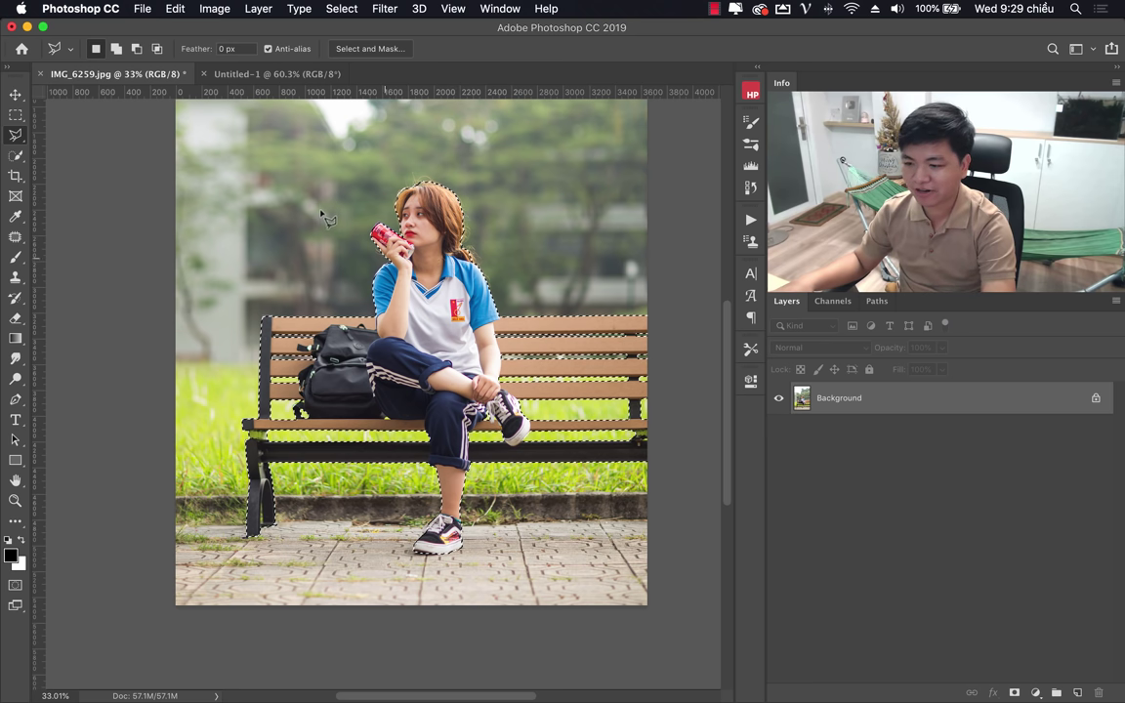
left_click(15, 158)
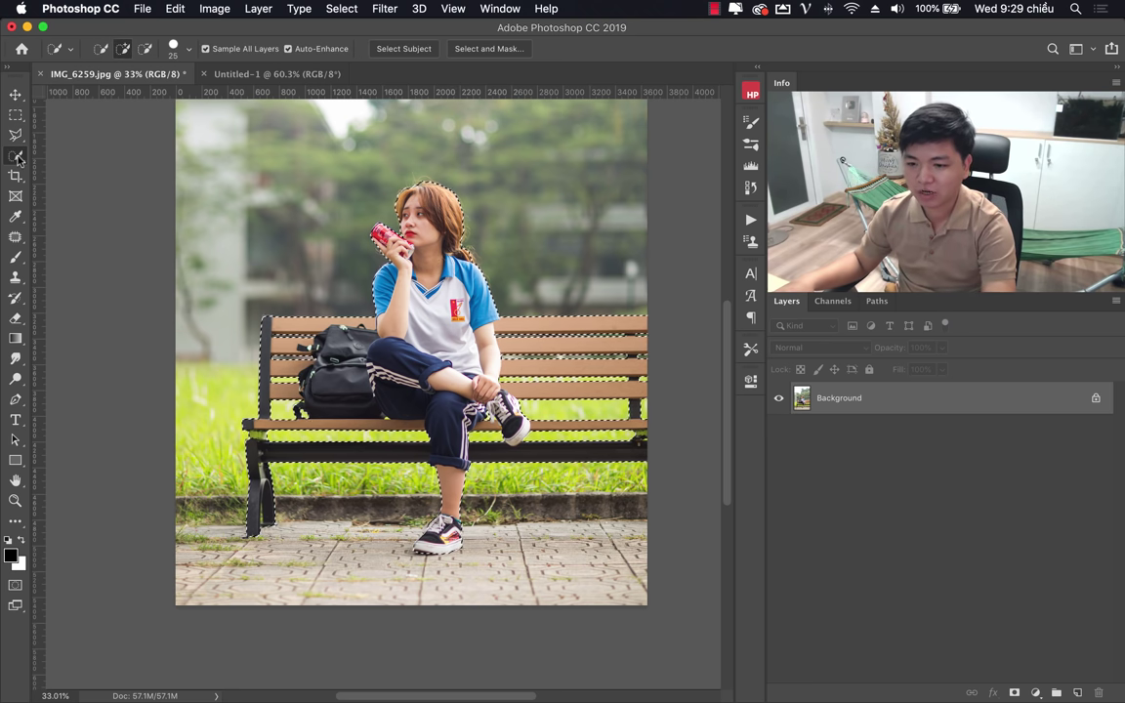
right_click(16, 159)
left_click(61, 146)
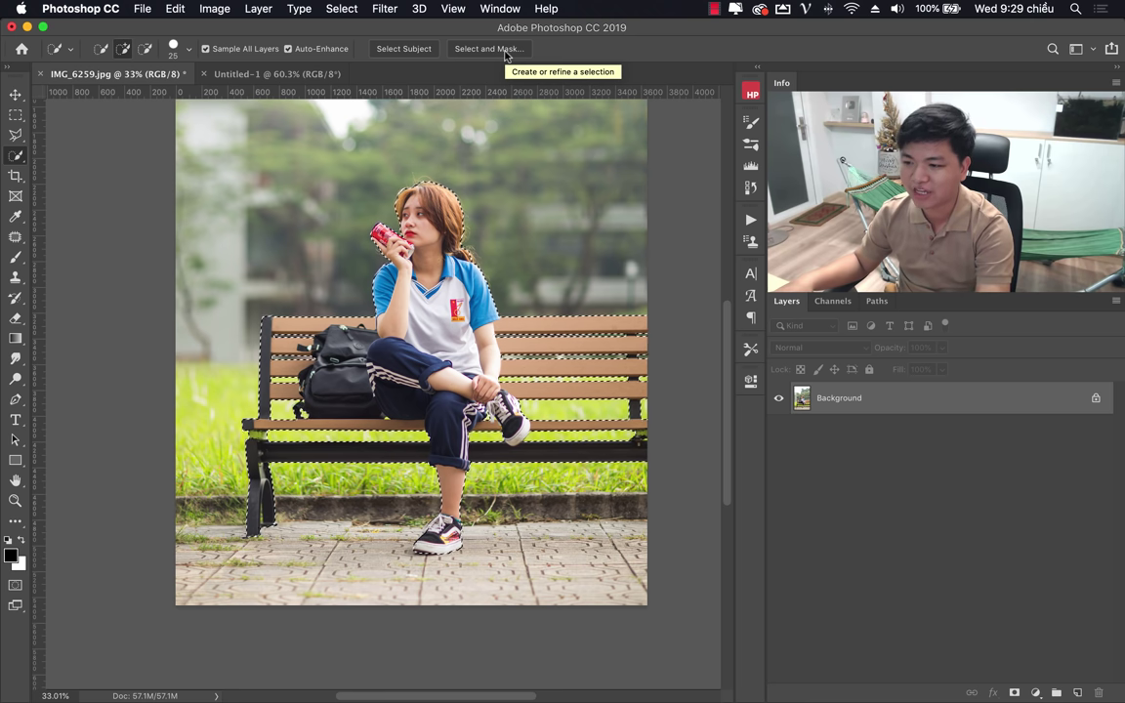
In Select and Mask, set Smooth to 8, decontaminate colours, and output to a new masked layer.
left_click(488, 49)
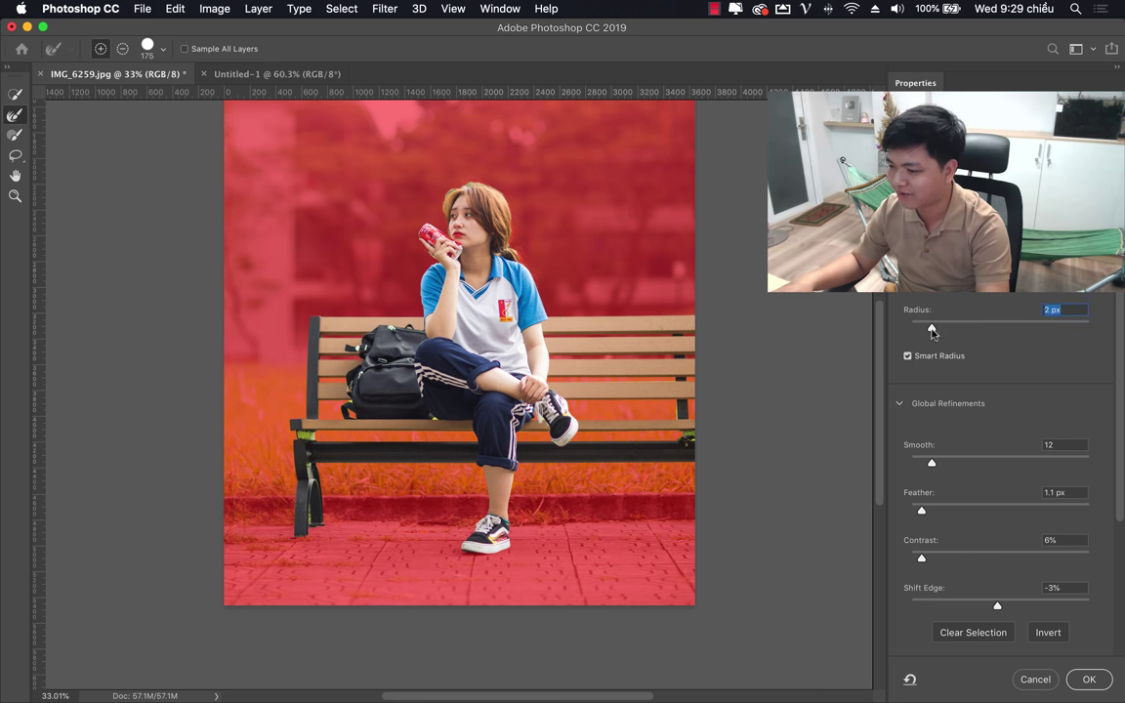
left_click_drag(929, 463, 924, 467)
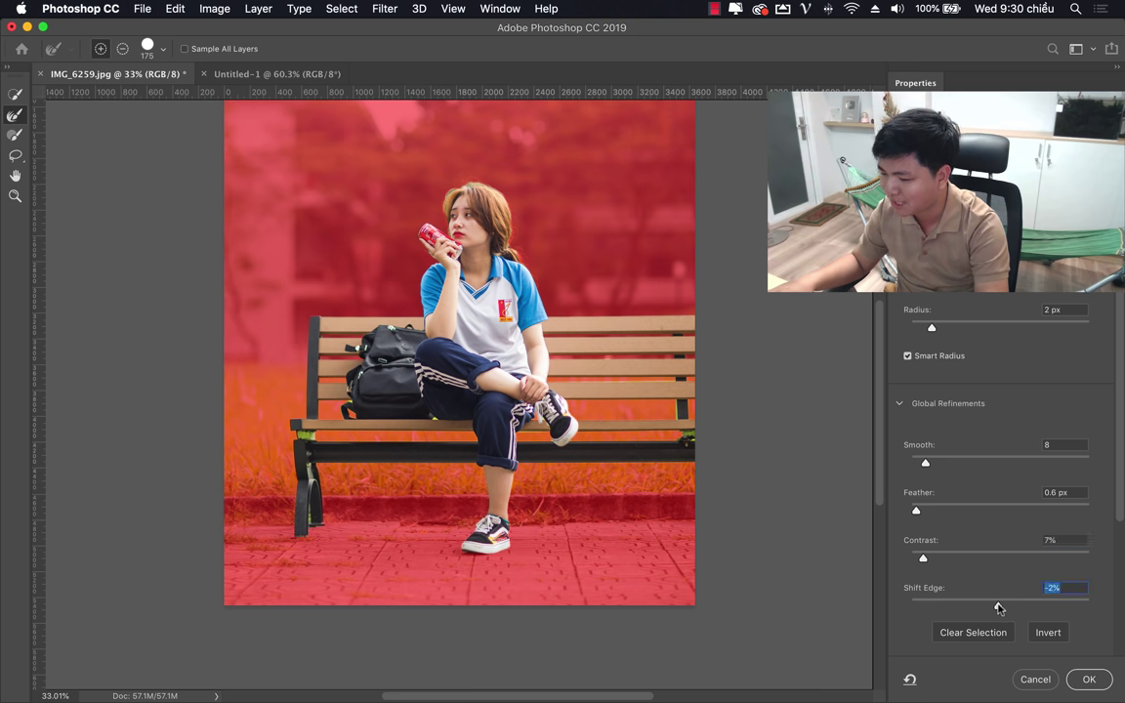
scroll(1101, 500, "down", 4)
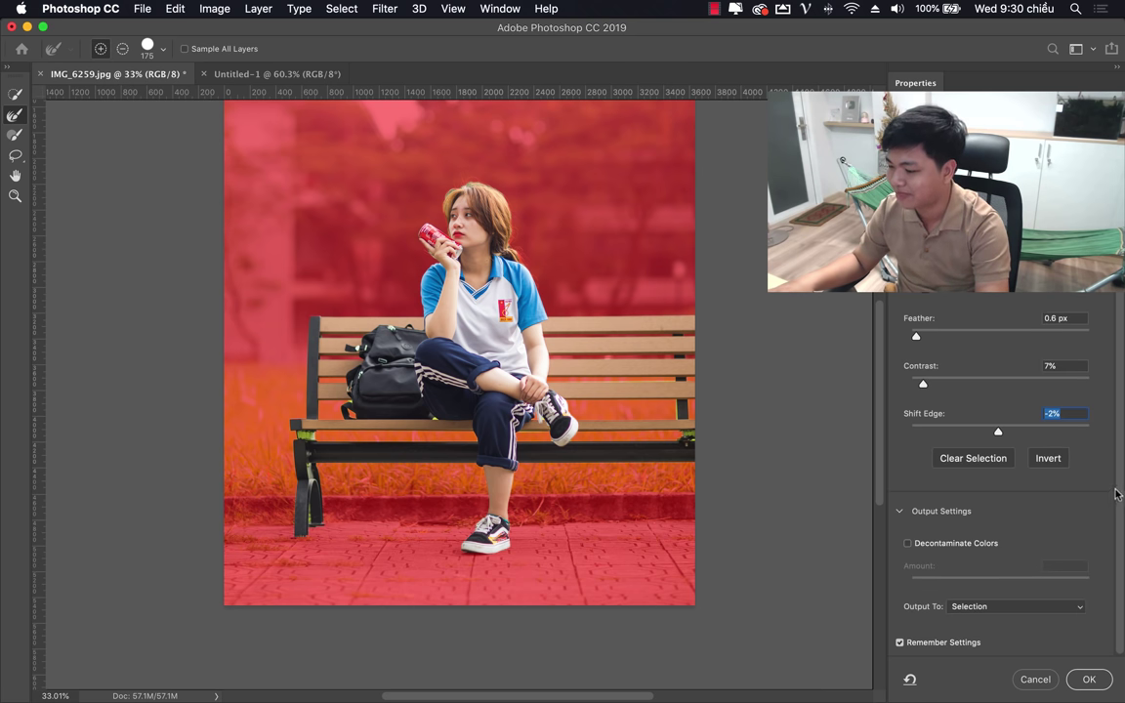
left_click(907, 543)
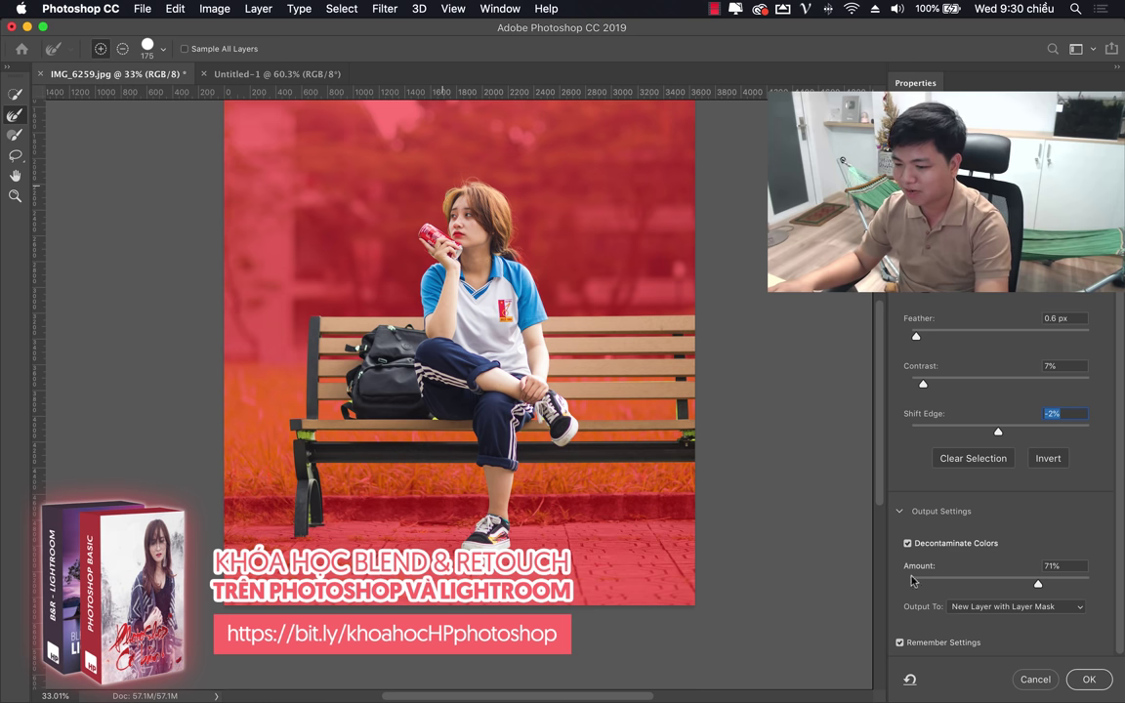
left_click(958, 608)
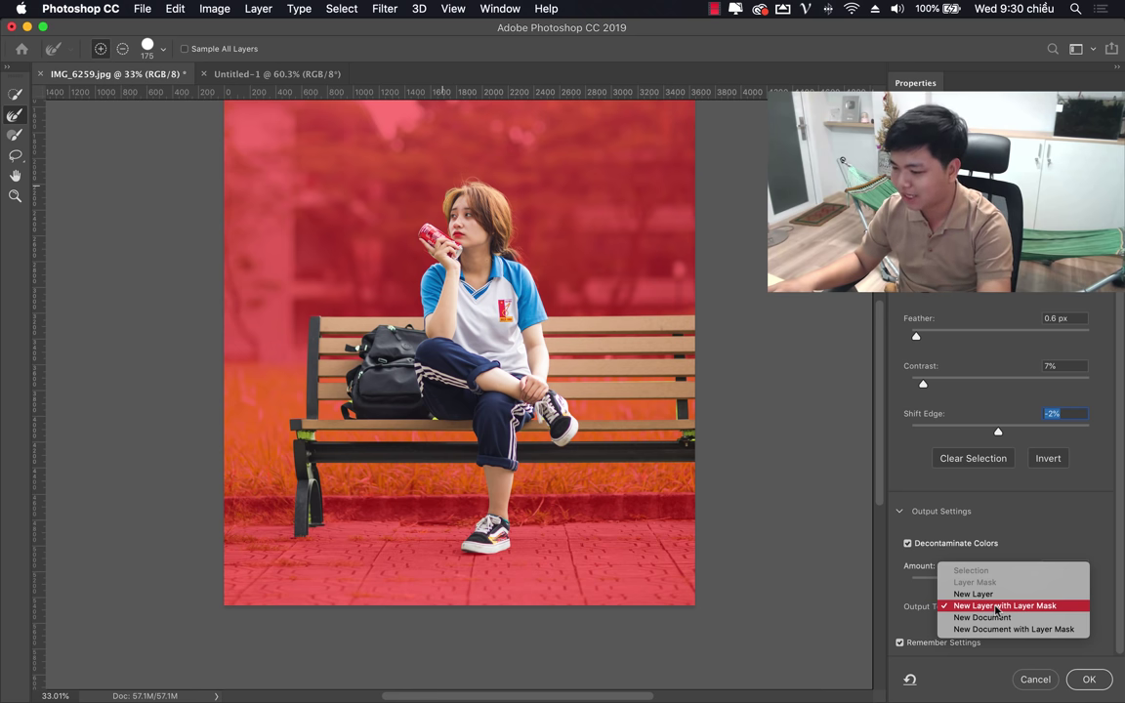
left_click(996, 605)
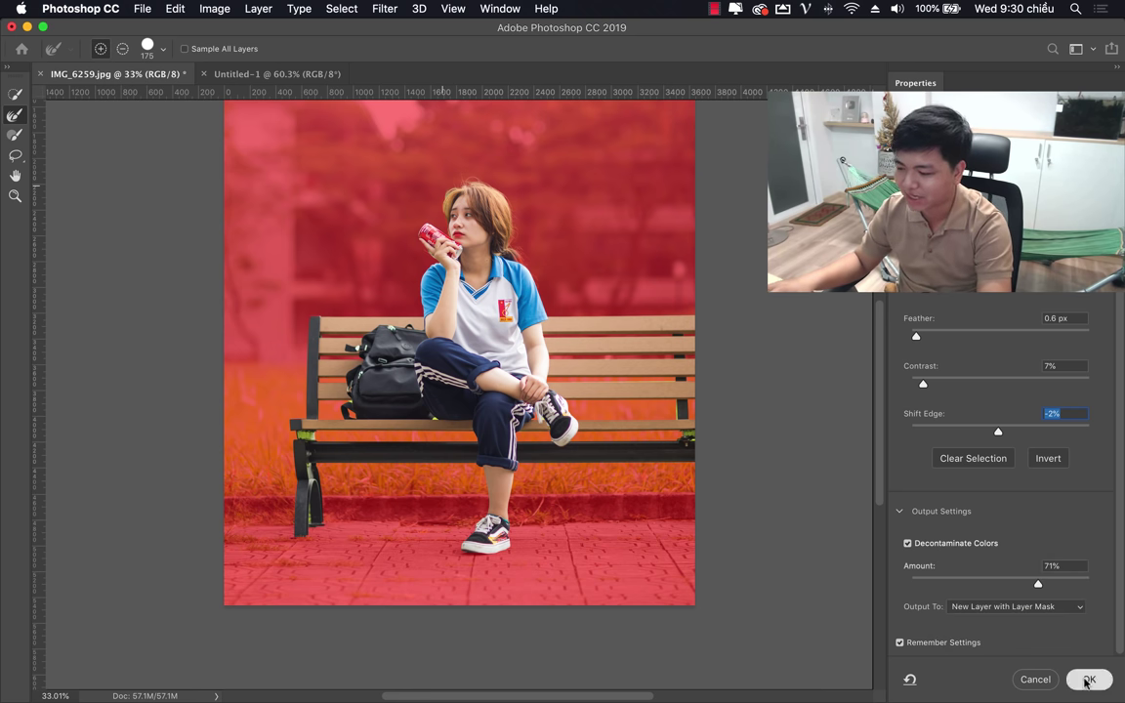
left_click(1088, 679)
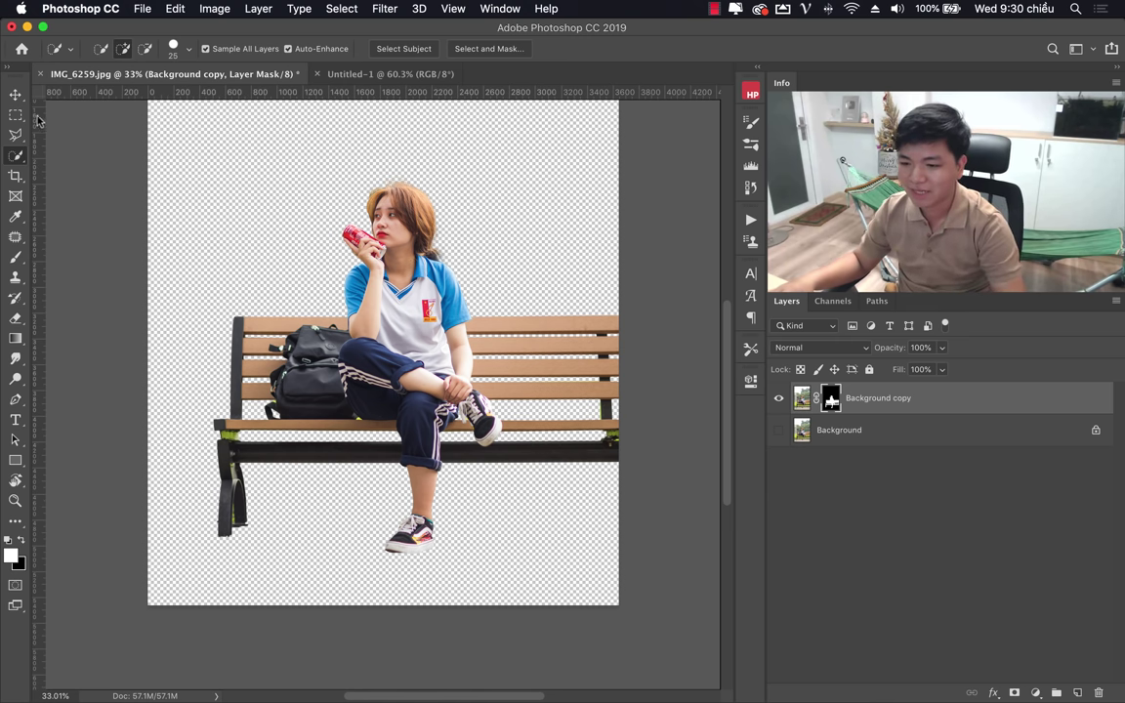
Drag the masked Background copy layer into Untitled-1 with the Move tool.
left_click(14, 94)
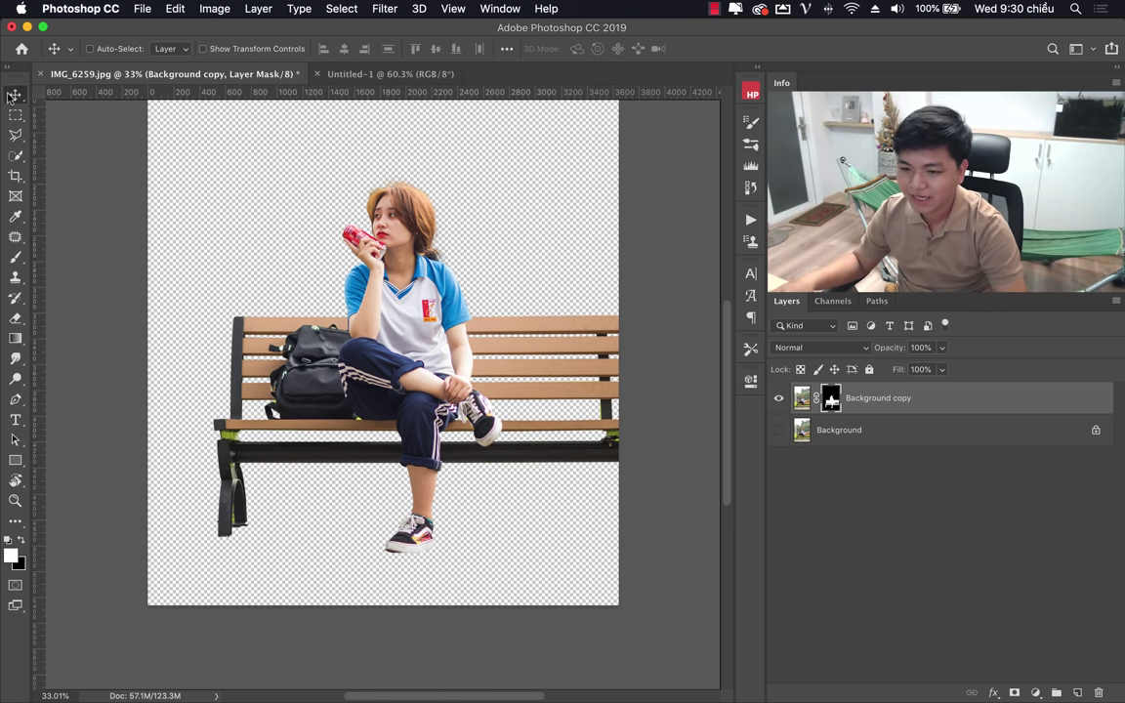
left_click(778, 400)
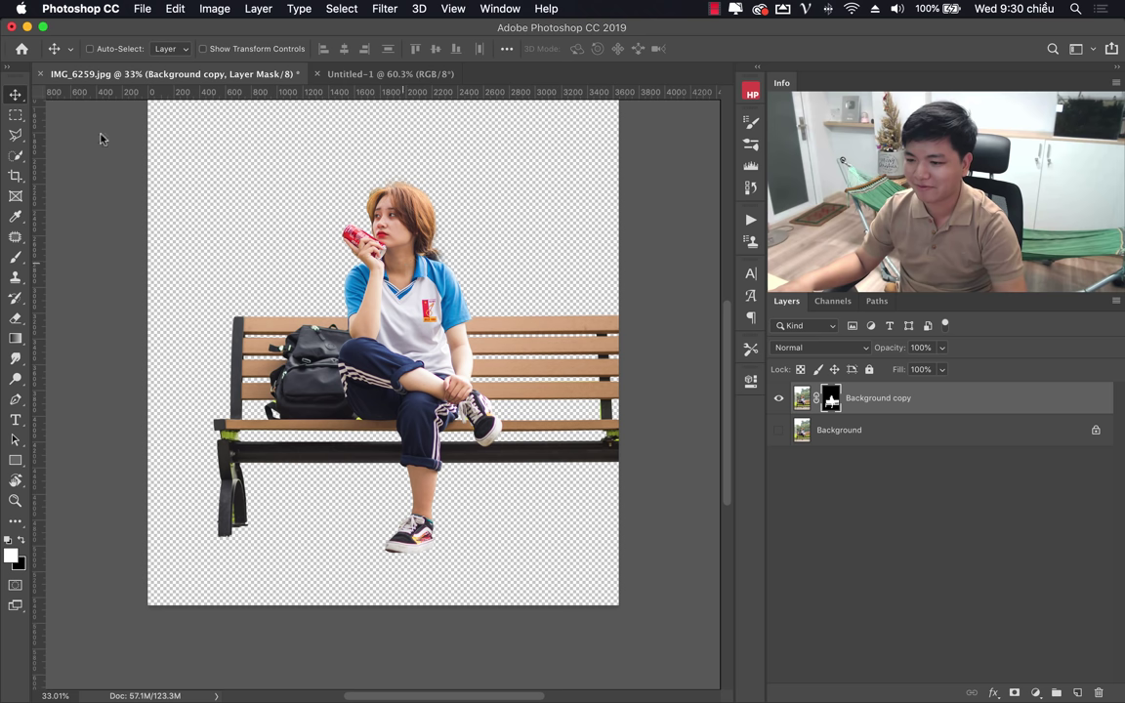
right_click(10, 97)
left_click(62, 96)
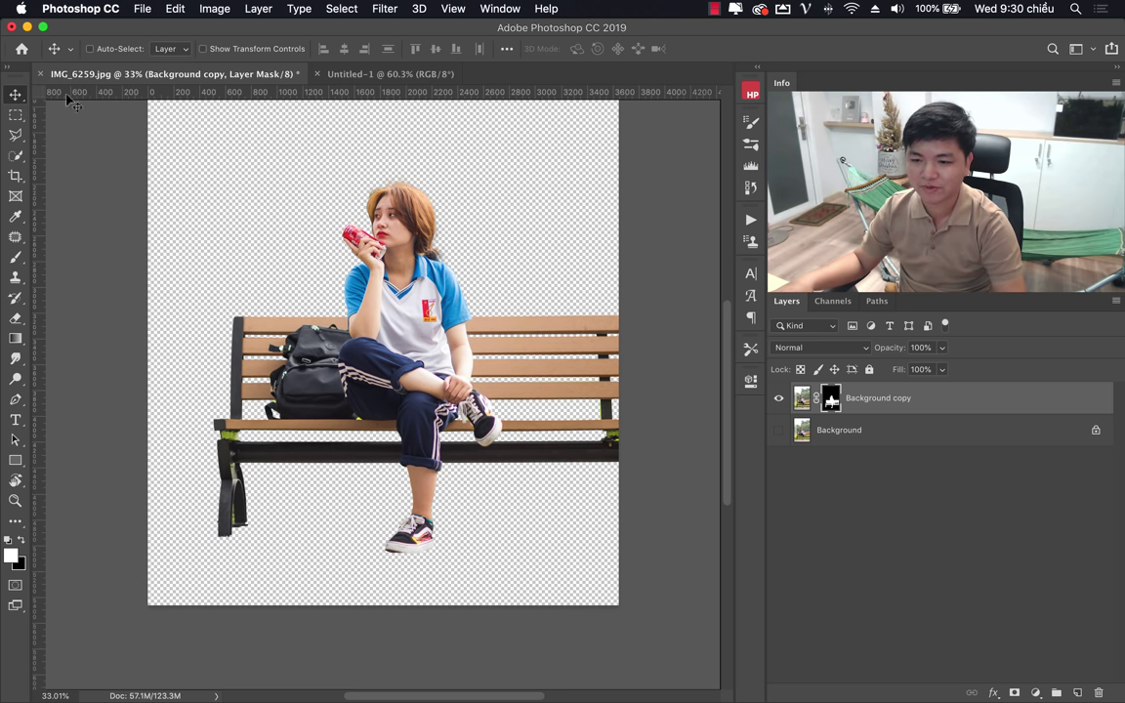
left_click_drag(381, 279, 384, 77)
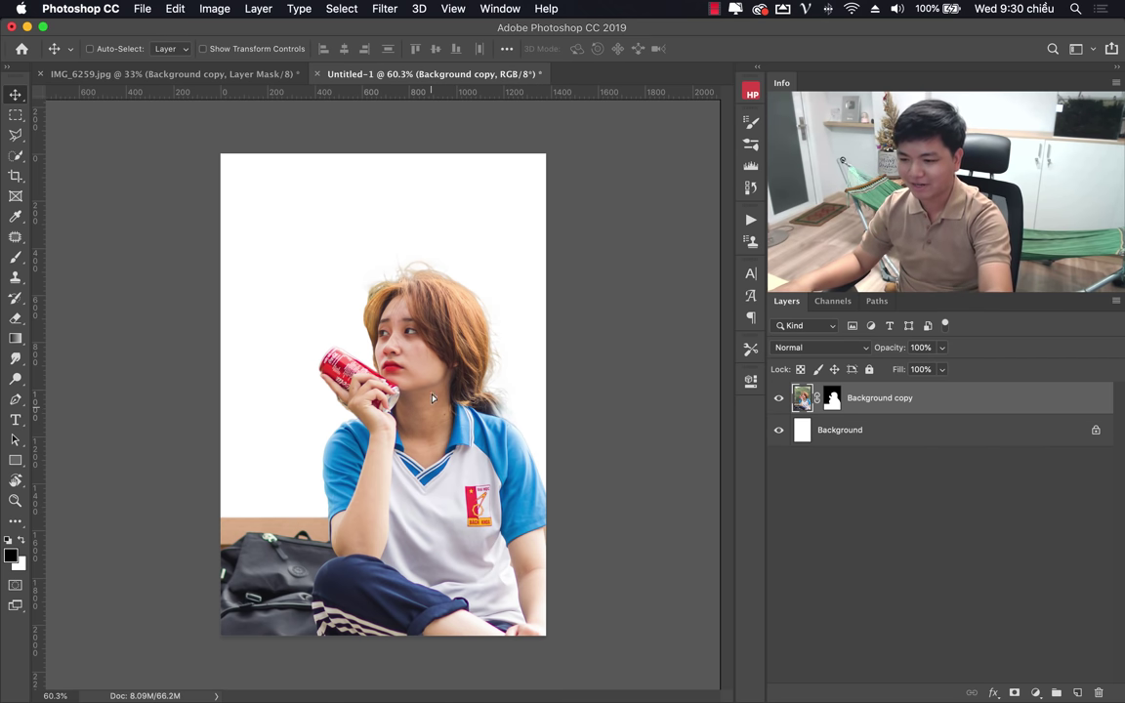
Position the pasted girl on the page and begin a Free Transform.
left_click_drag(380, 400, 369, 266)
left_click_drag(479, 330, 468, 366)
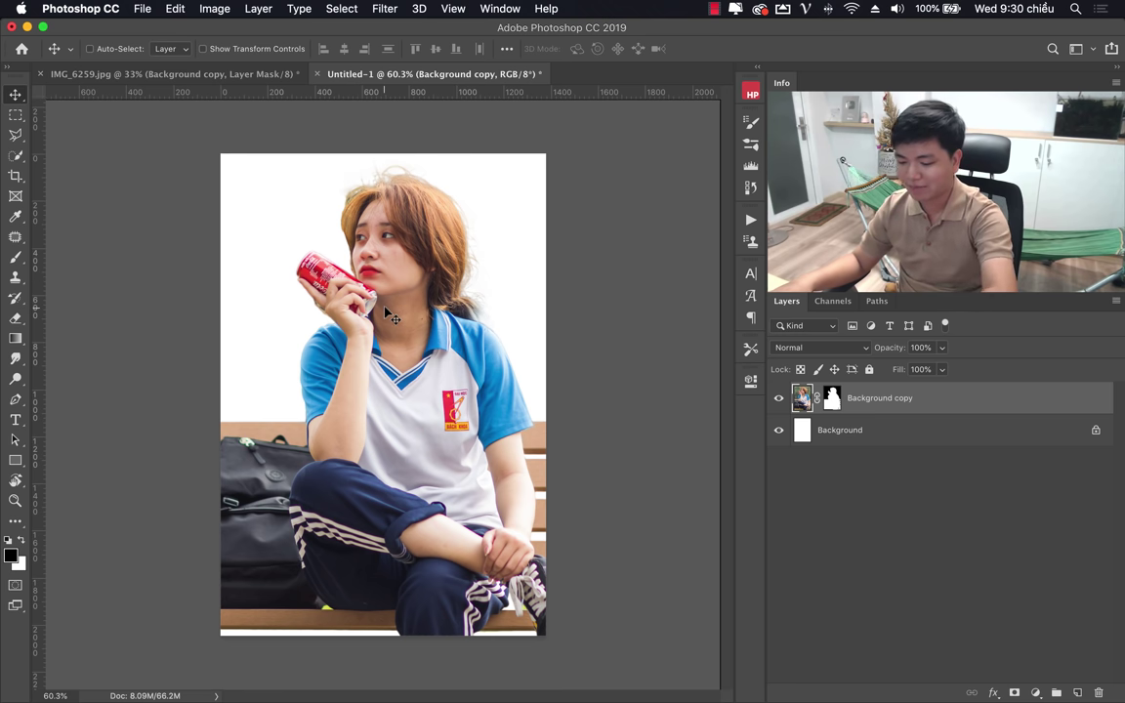
key("ctrl+t")
left_click_drag(420, 227, 341, 300)
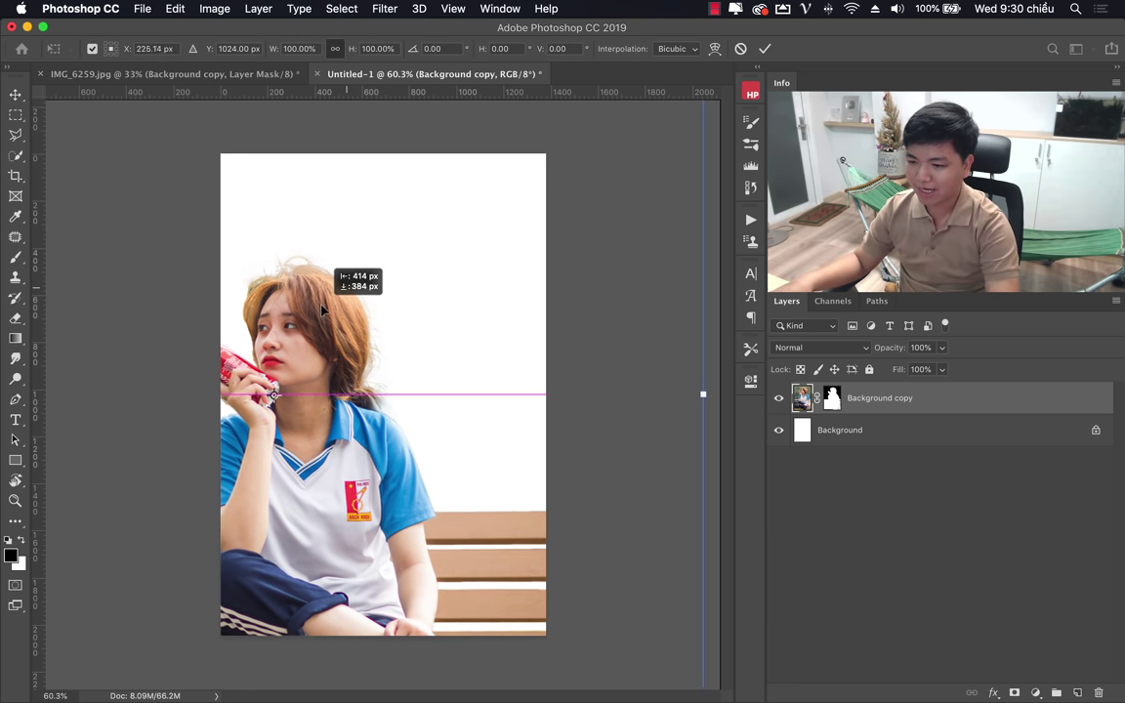
left_click_drag(389, 176, 412, 278)
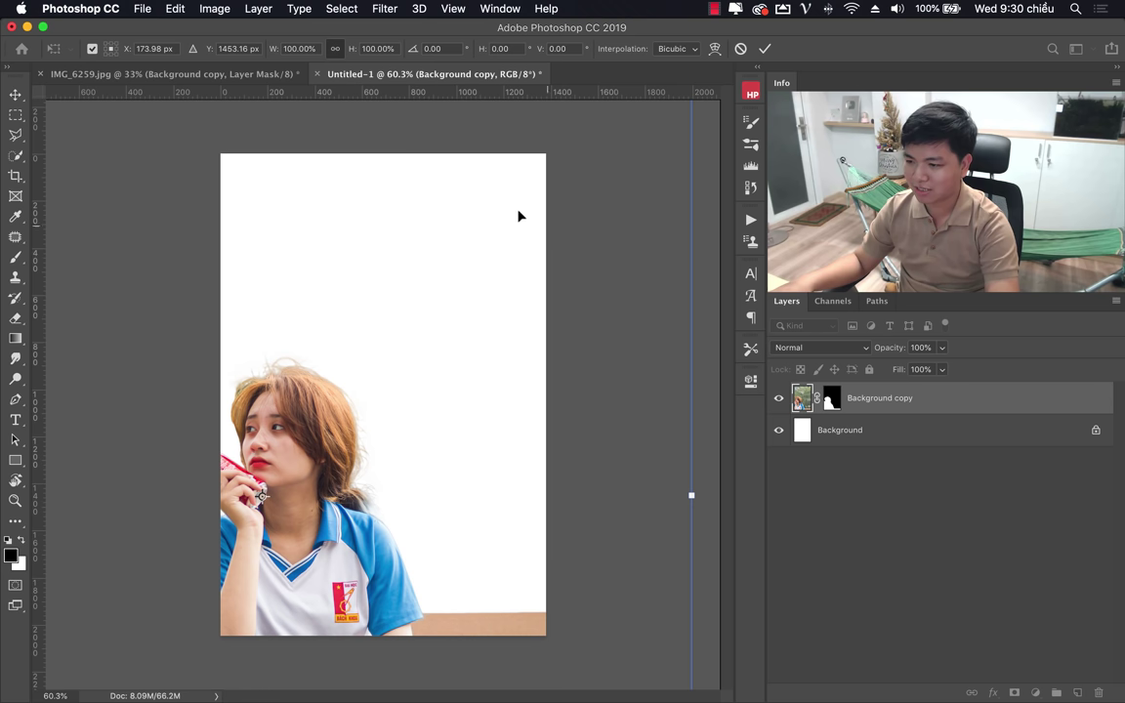
left_click_drag(520, 216, 459, 276)
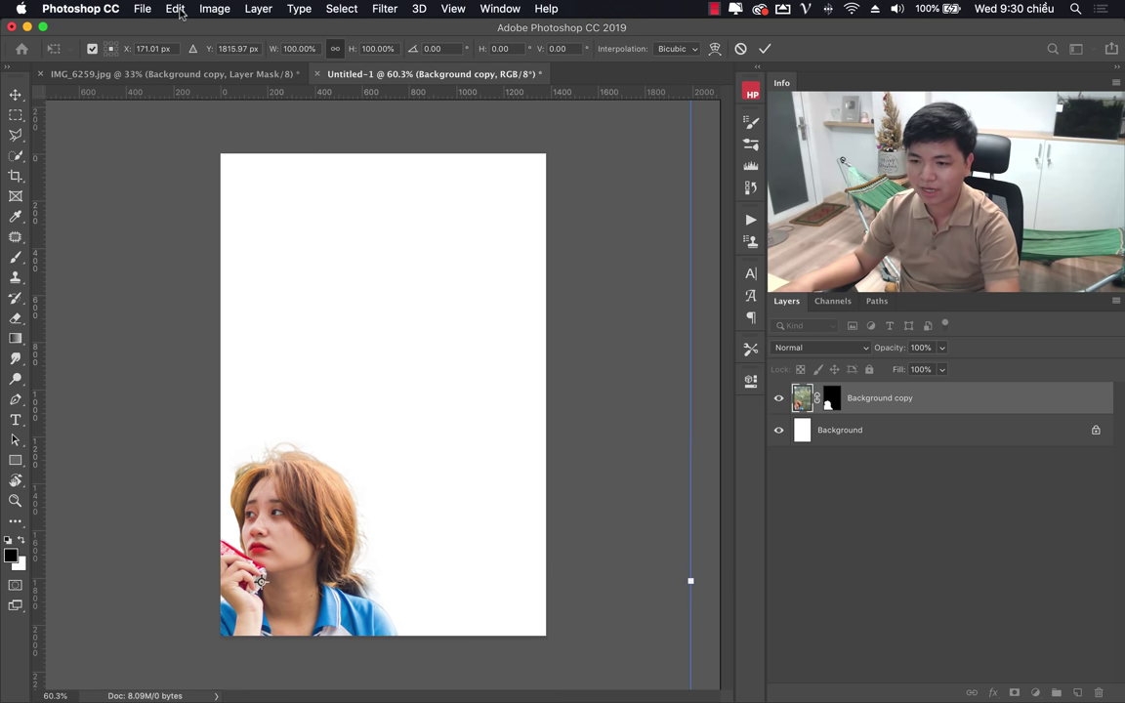
left_click(177, 9)
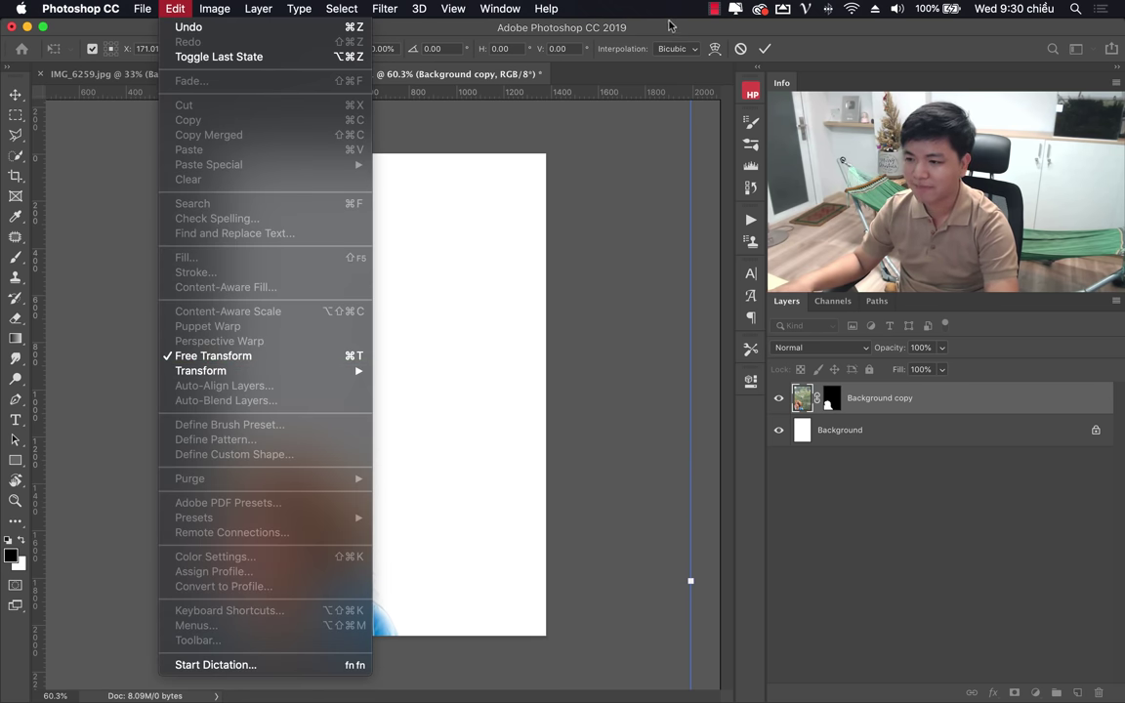
key("Escape")
left_click_drag(374, 365, 332, 577)
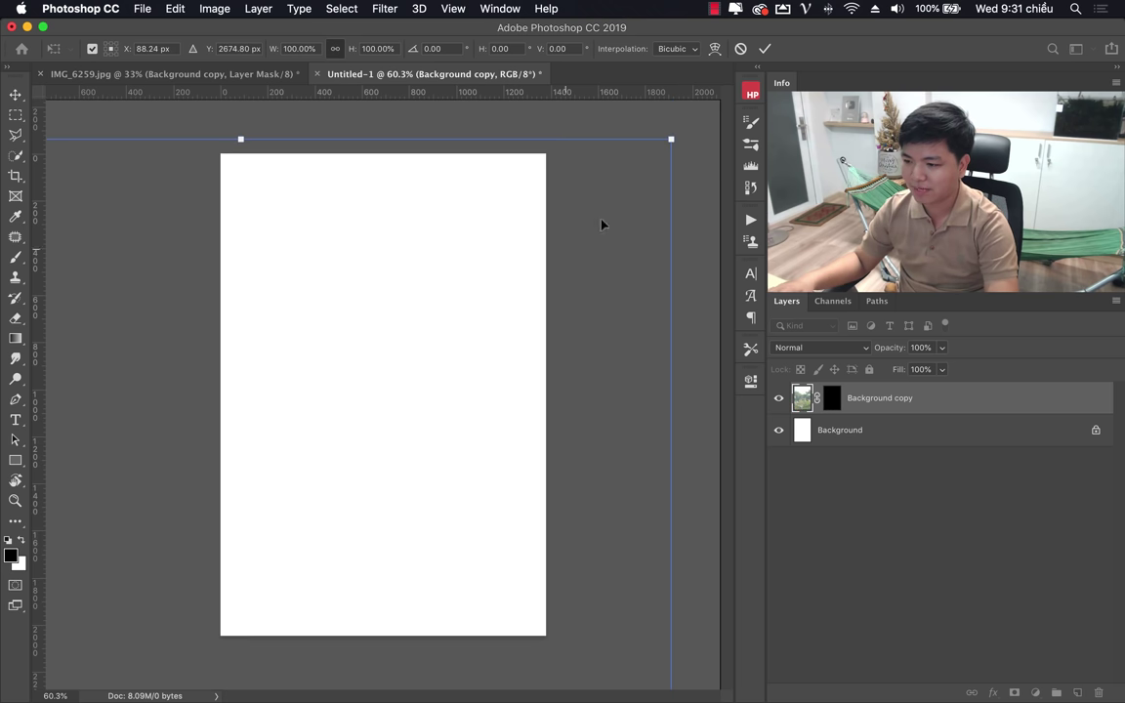
Scale the girl and bench down to about 29% and commit them low on the page.
left_click_drag(660, 147, 394, 452)
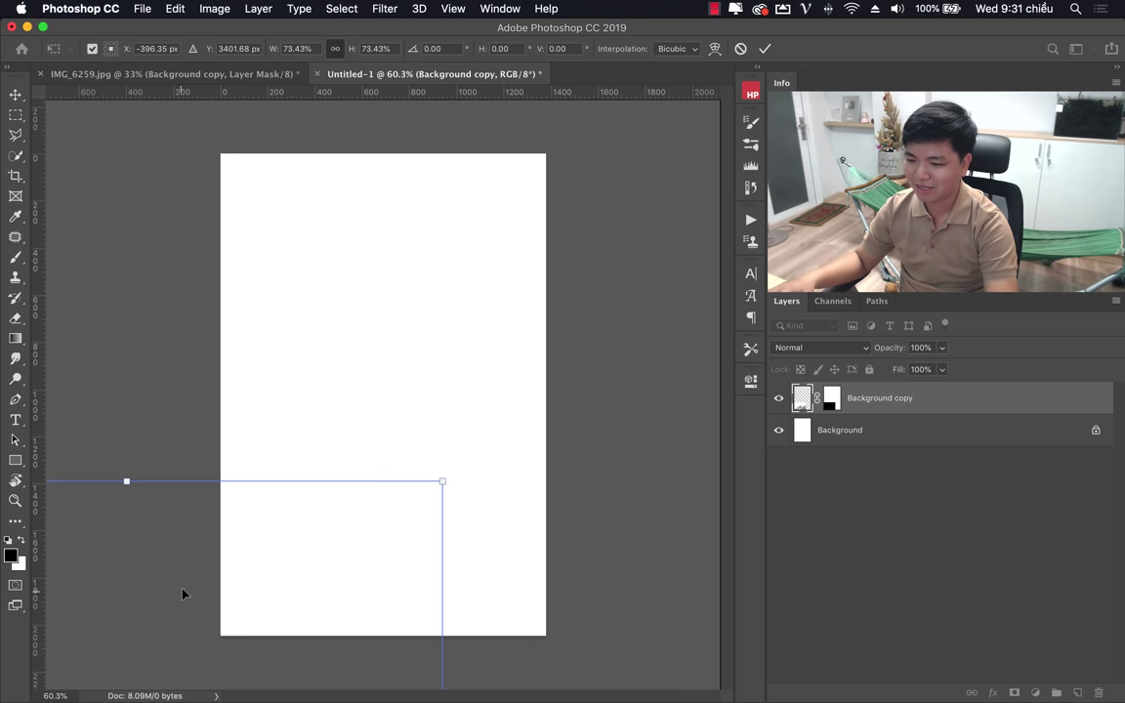
mouse_move(183, 595)
left_mouse_down()
mouse_move(396, 198)
mouse_move(361, 251)
left_mouse_up()
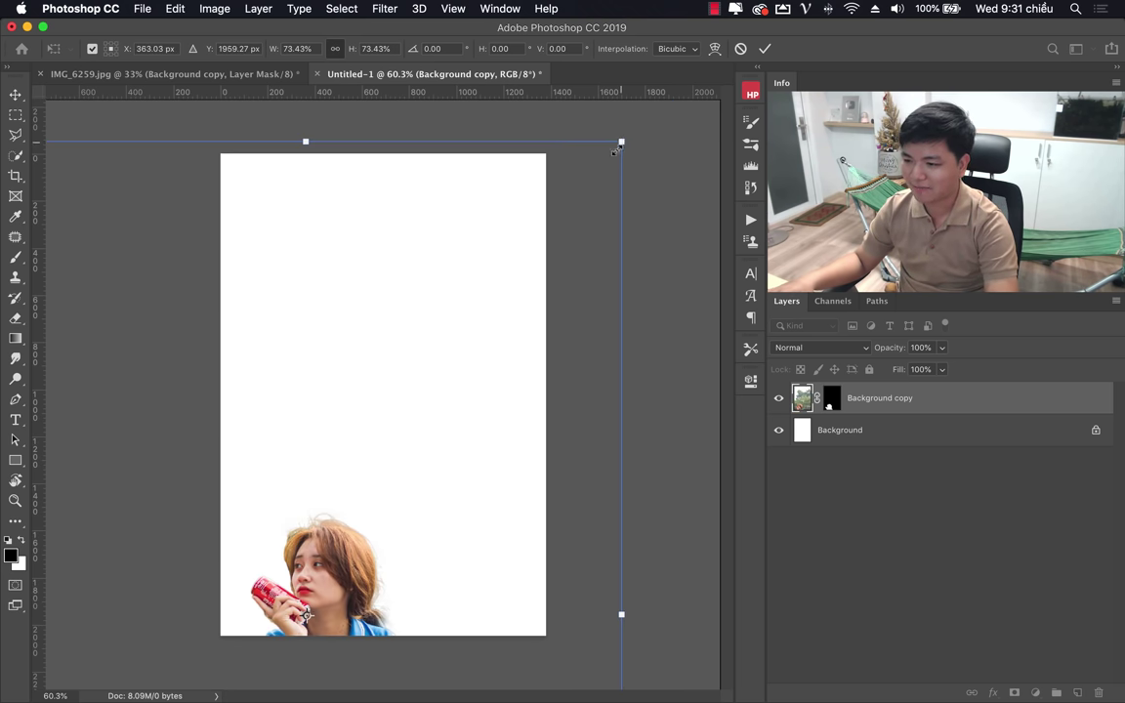
mouse_move(616, 148)
left_mouse_down()
mouse_move(357, 497)
mouse_move(435, 239)
left_mouse_up()
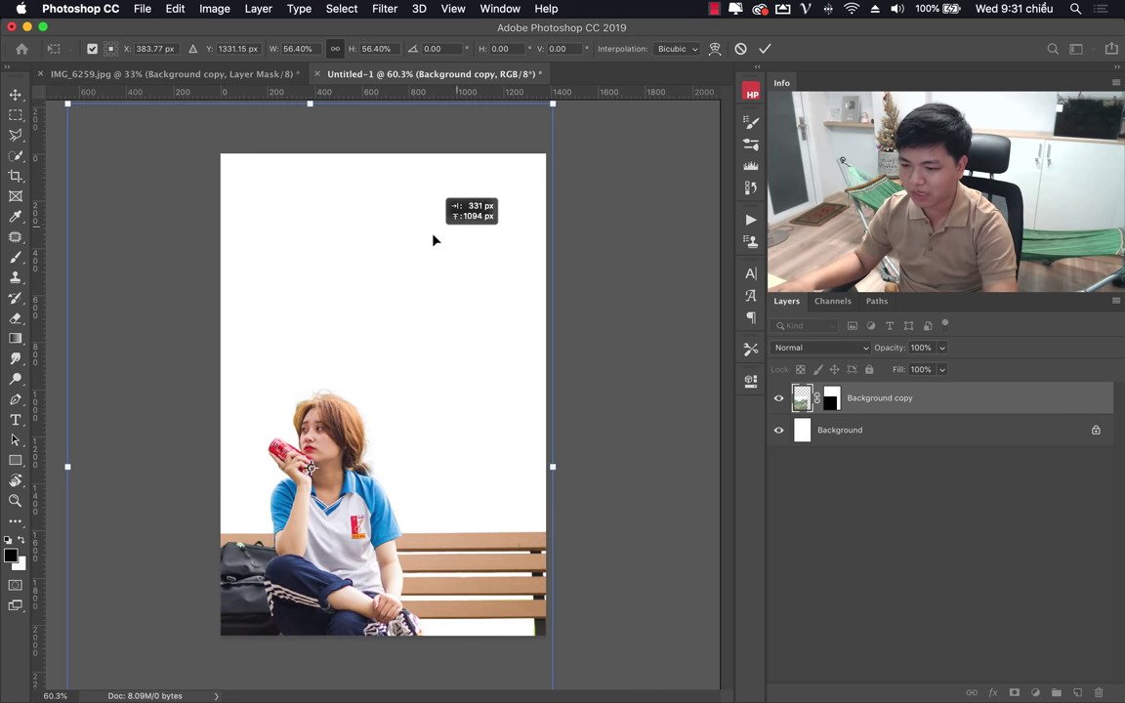
left_click_drag(553, 103, 394, 343)
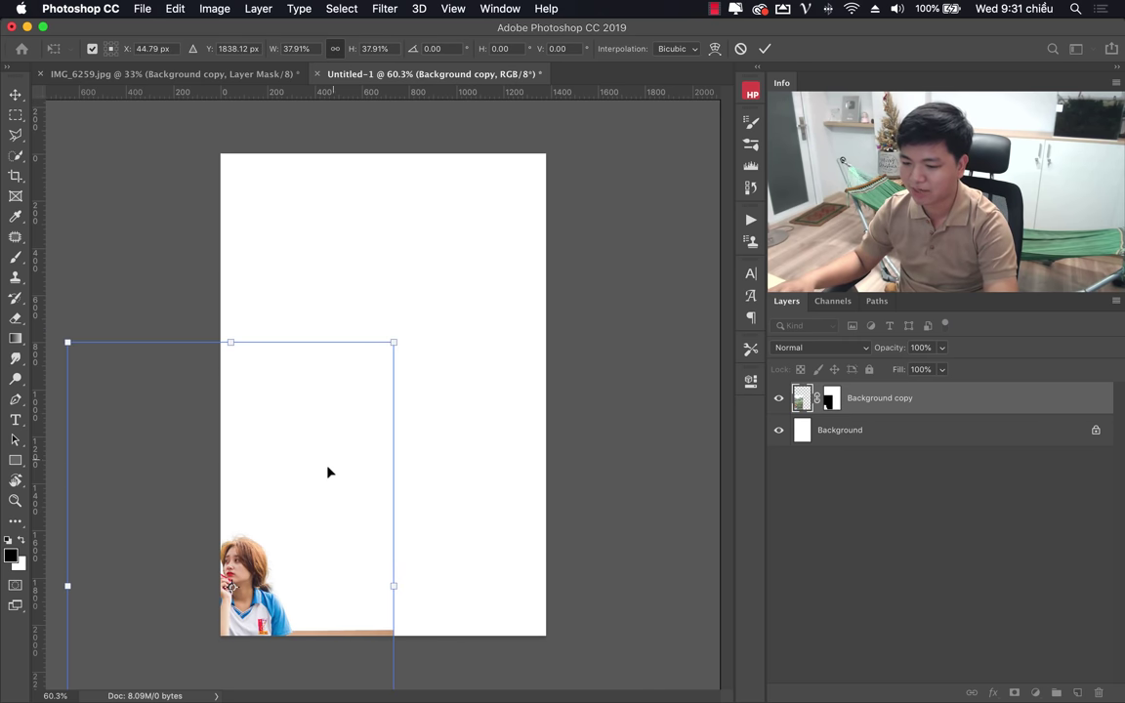
left_click_drag(329, 473, 451, 277)
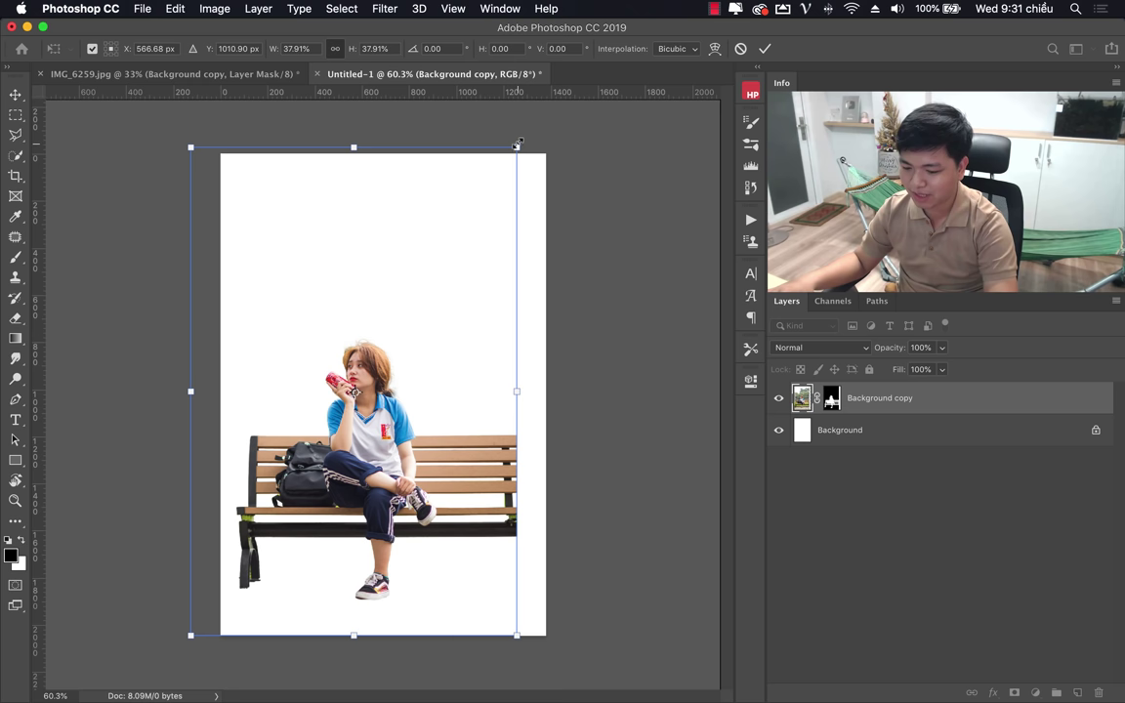
left_click_drag(517, 143, 522, 256)
key("super+z")
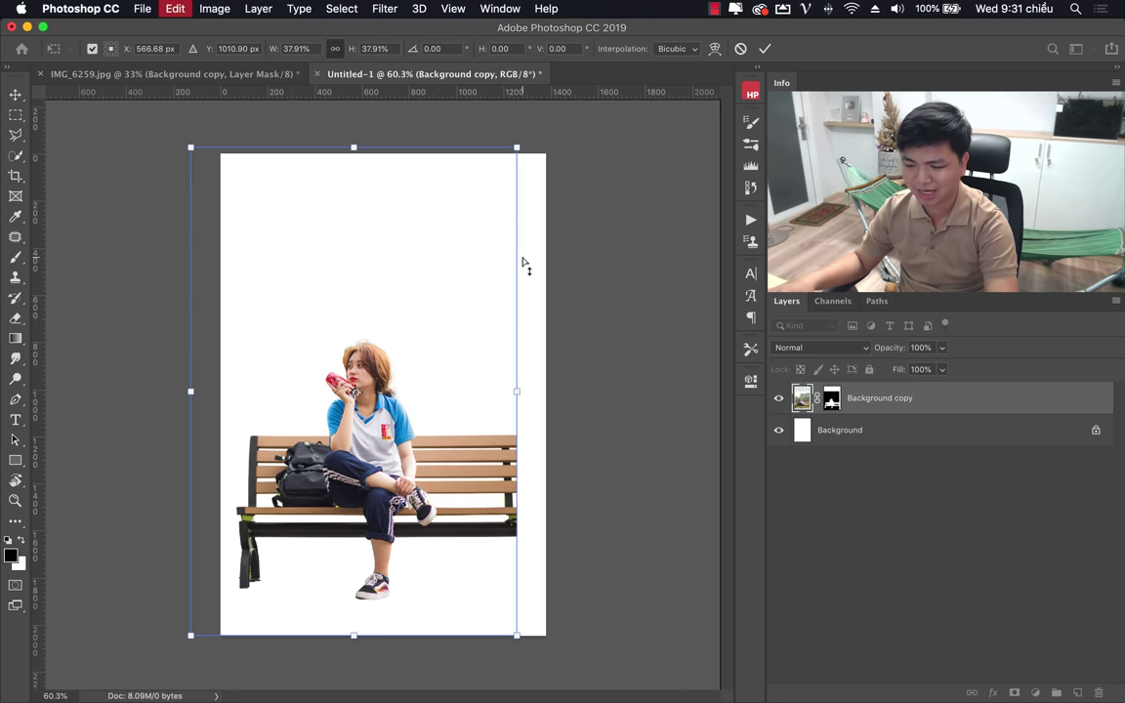
left_click_drag(517, 147, 435, 256)
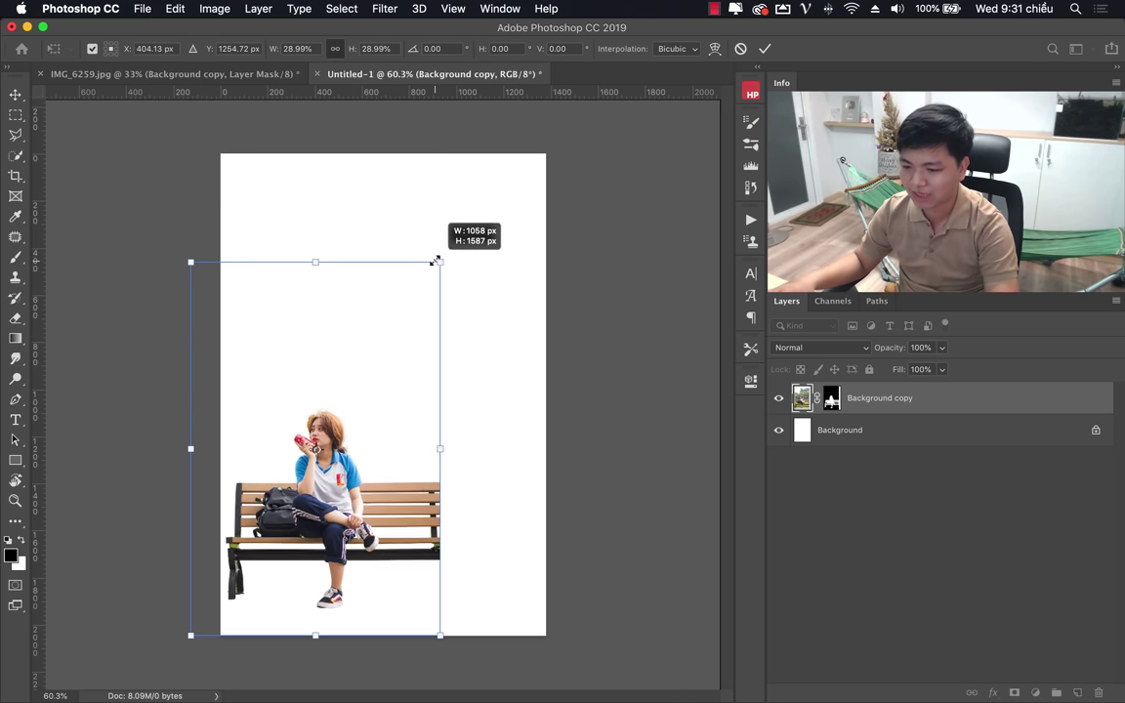
left_click_drag(374, 467, 445, 464)
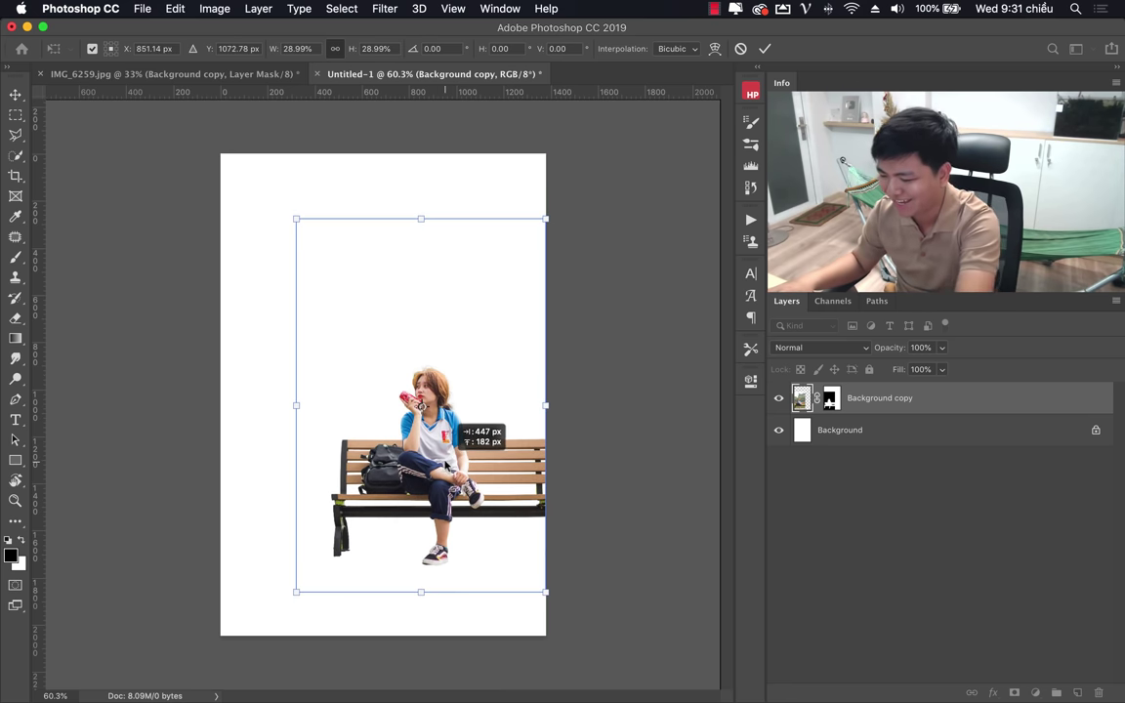
key("Return")
Zoom out to review the girl-and-bench placement on the whole page.
key("z")
mouse_move(421, 404)
left_mouse_down()
mouse_move(413, 454)
mouse_move(440, 454)
mouse_move(455, 411)
left_mouse_up()
key("v")
key("z")
key("ctrl+r")
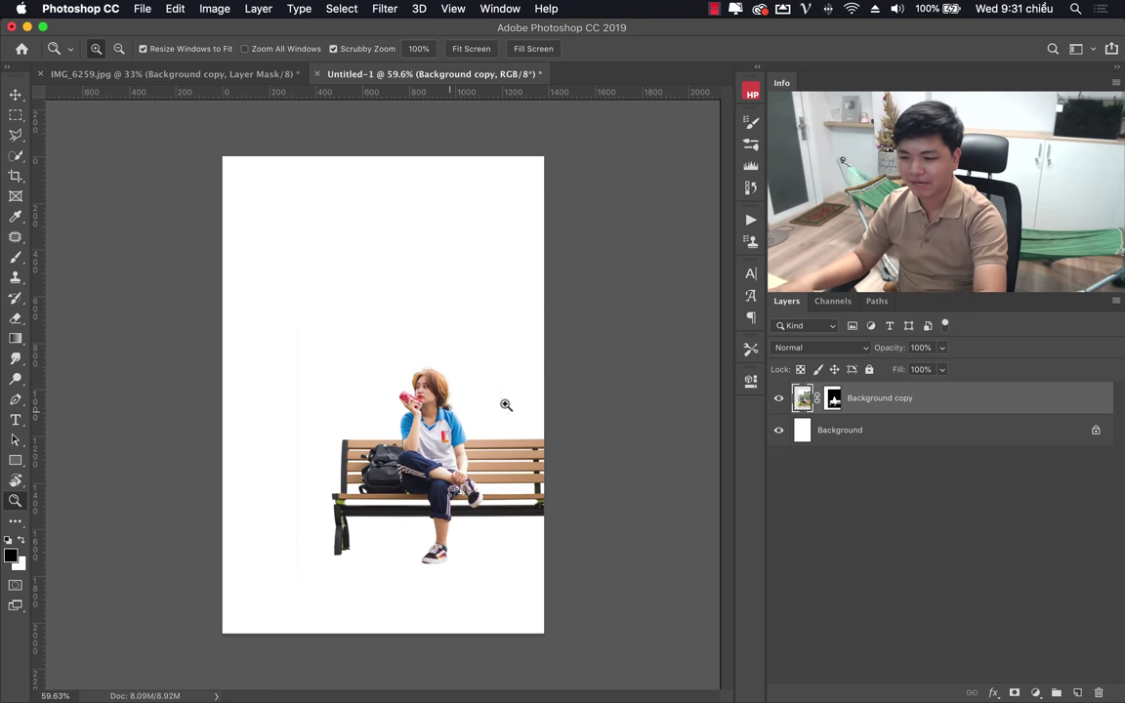
Select the white Background layer in Photoshop, then switch over to Chrome.
left_click(863, 438)
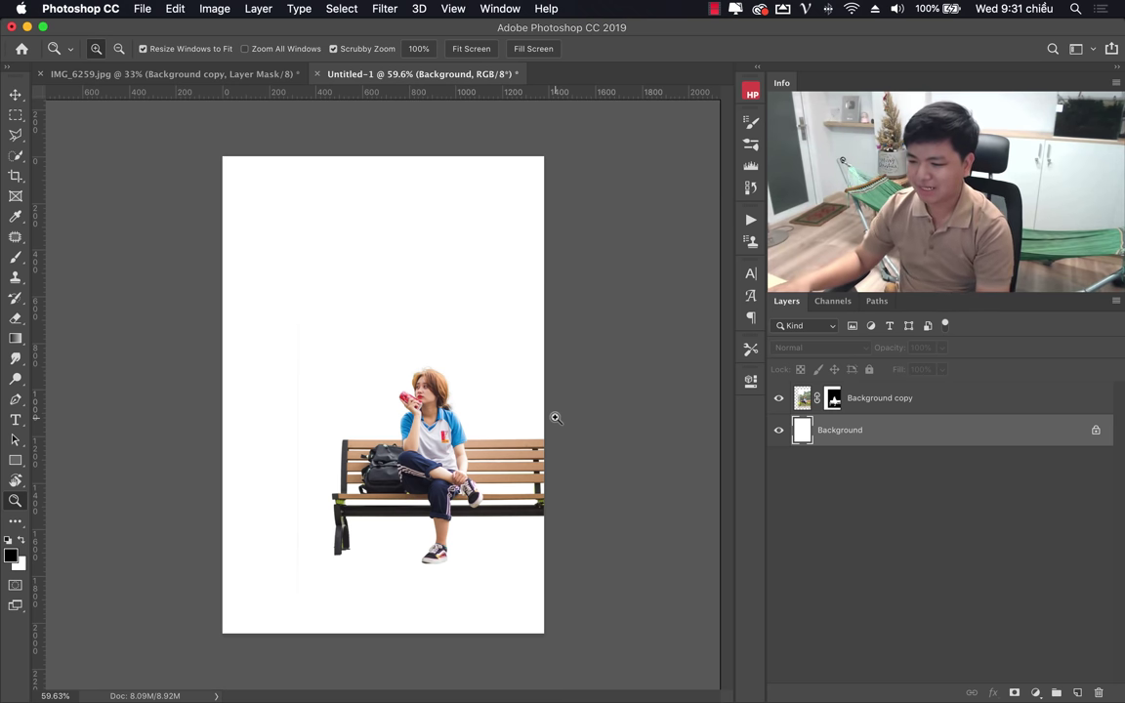
mouse_move(364, 696)
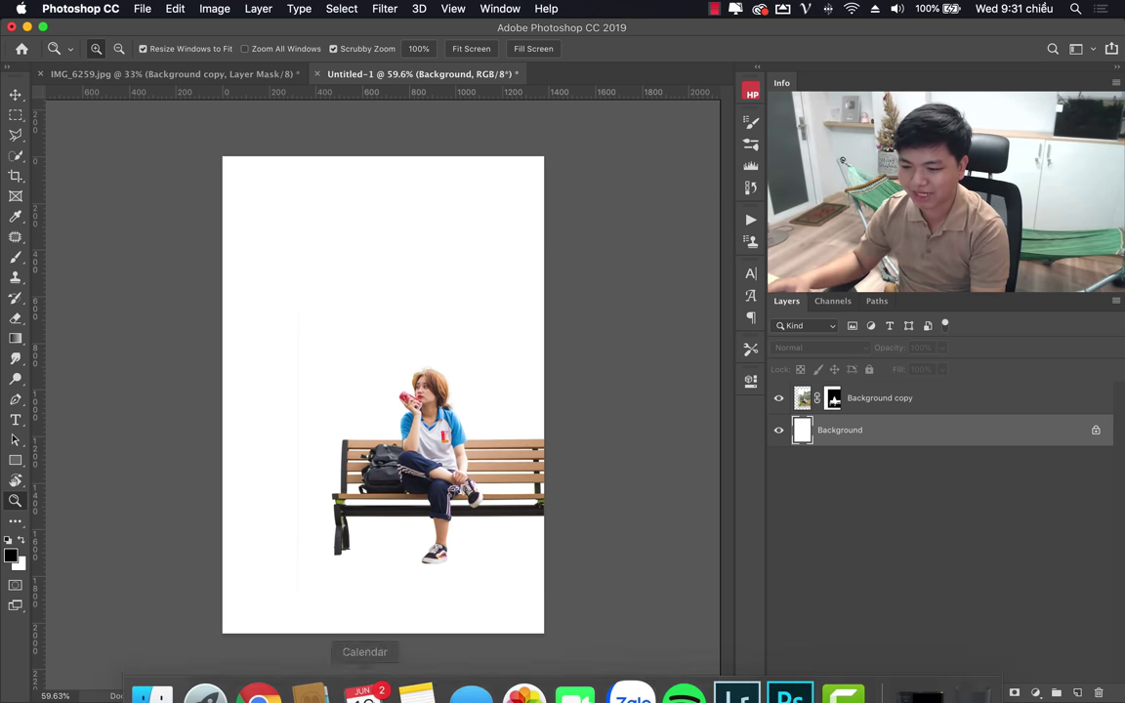
left_click(258, 670)
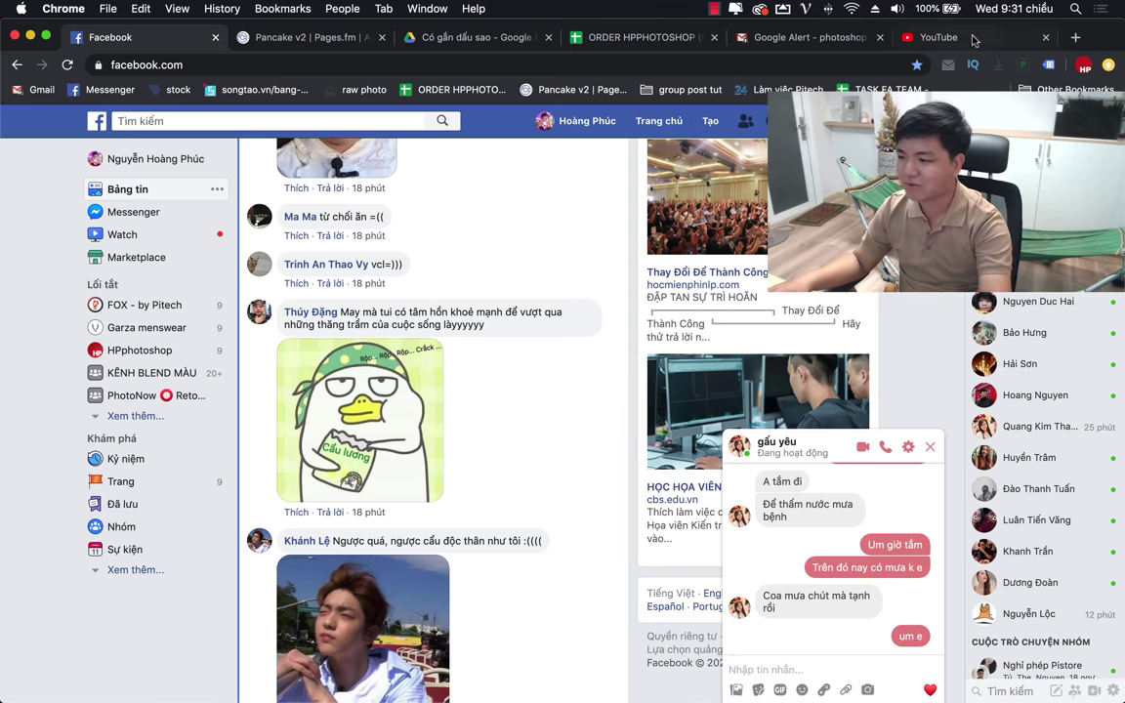
Search Google for 'manga street' in a new browser tab.
left_click(966, 38)
left_click(1074, 39)
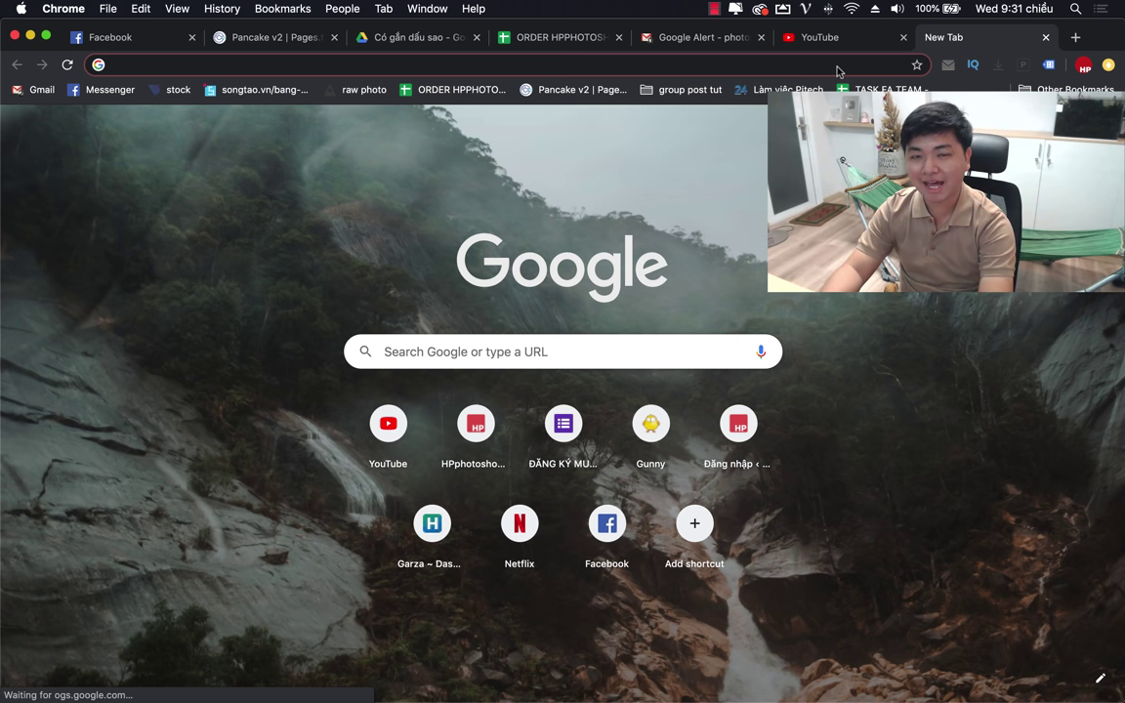
type("manga stre")
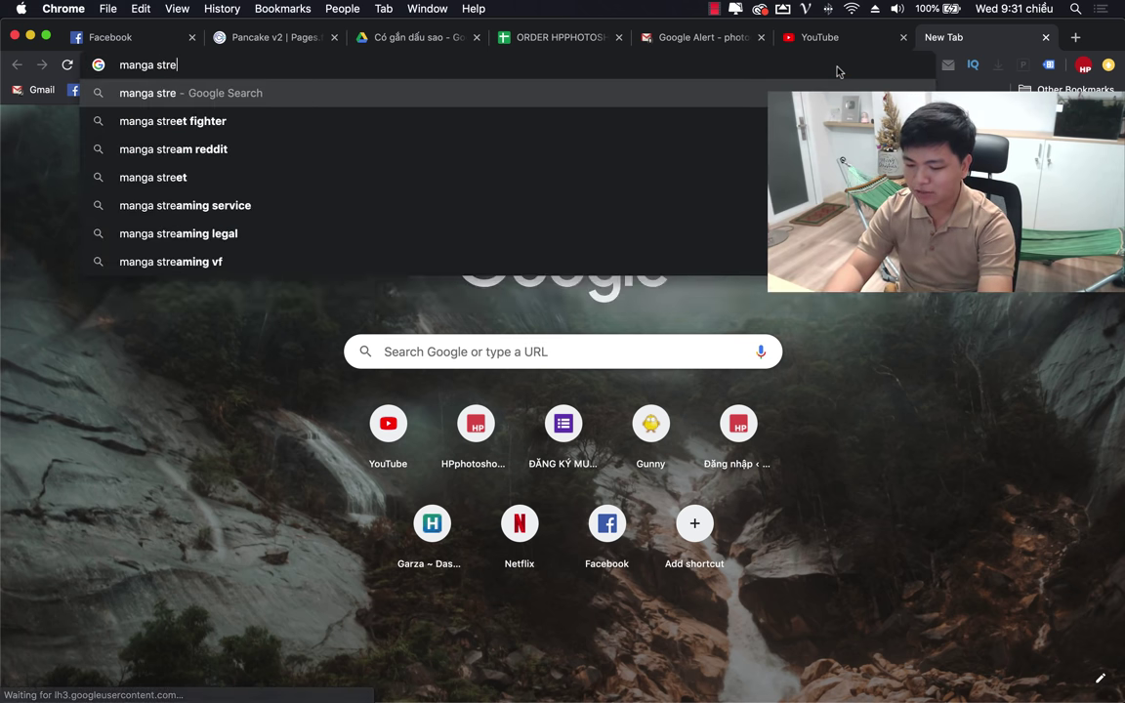
type("et")
key("Return")
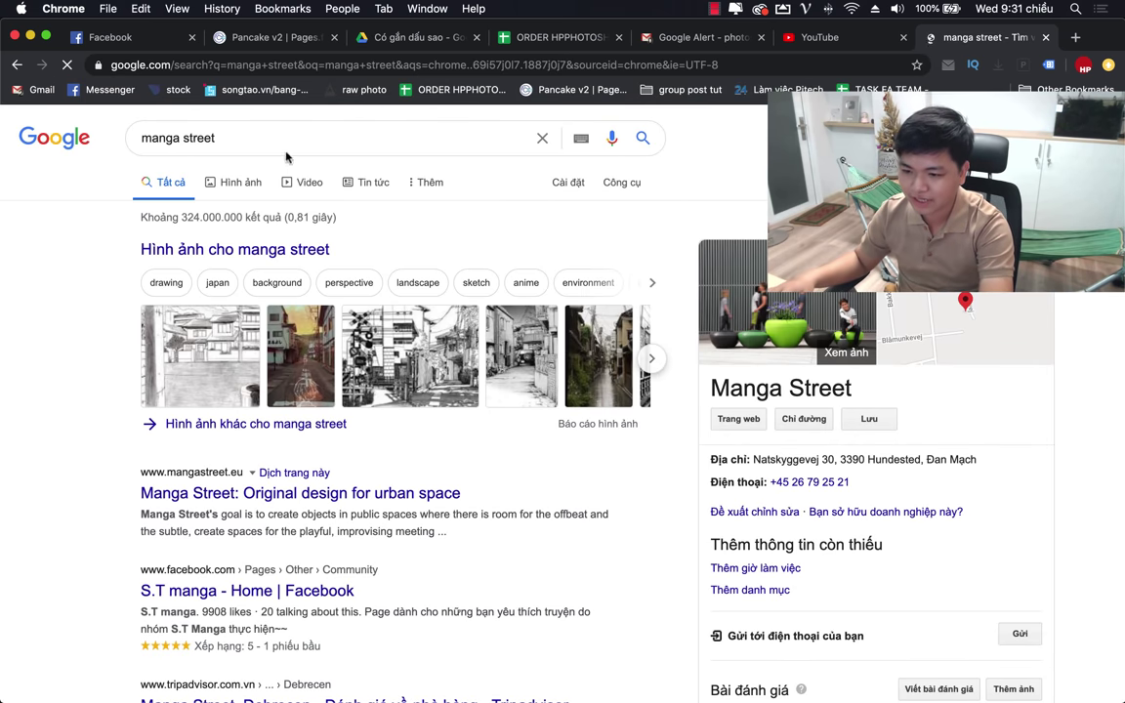
Show image results for manga street filtered to large size, and browse them.
left_click(242, 191)
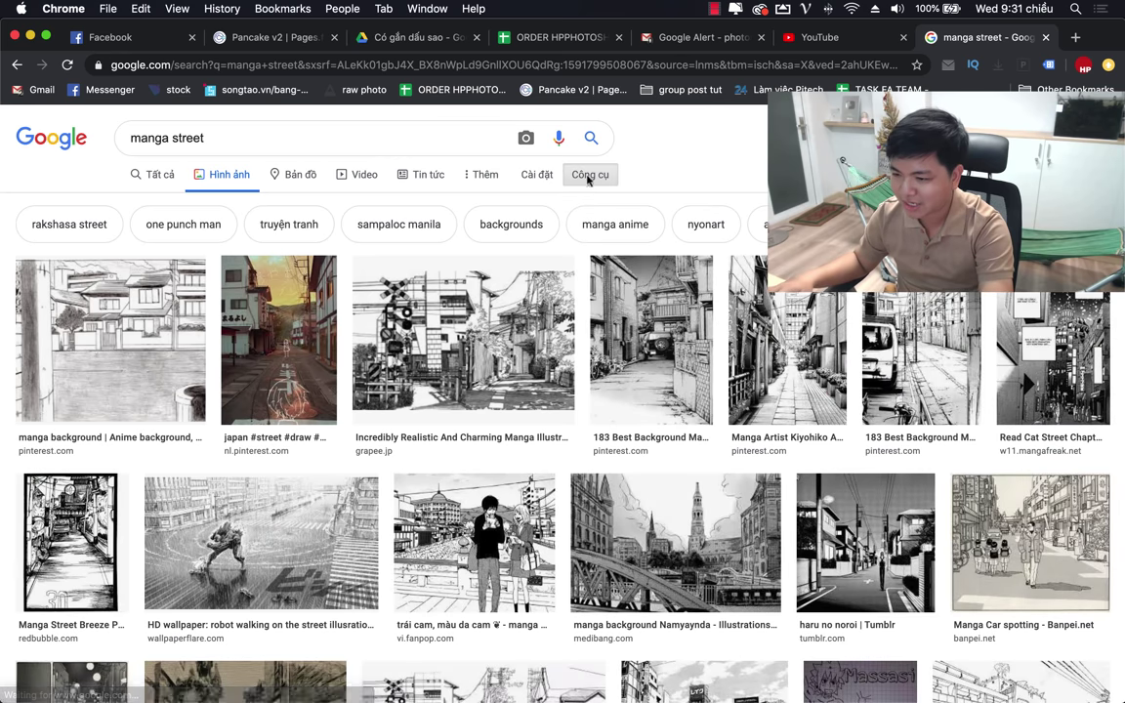
left_click(590, 174)
left_click(154, 205)
left_click(139, 250)
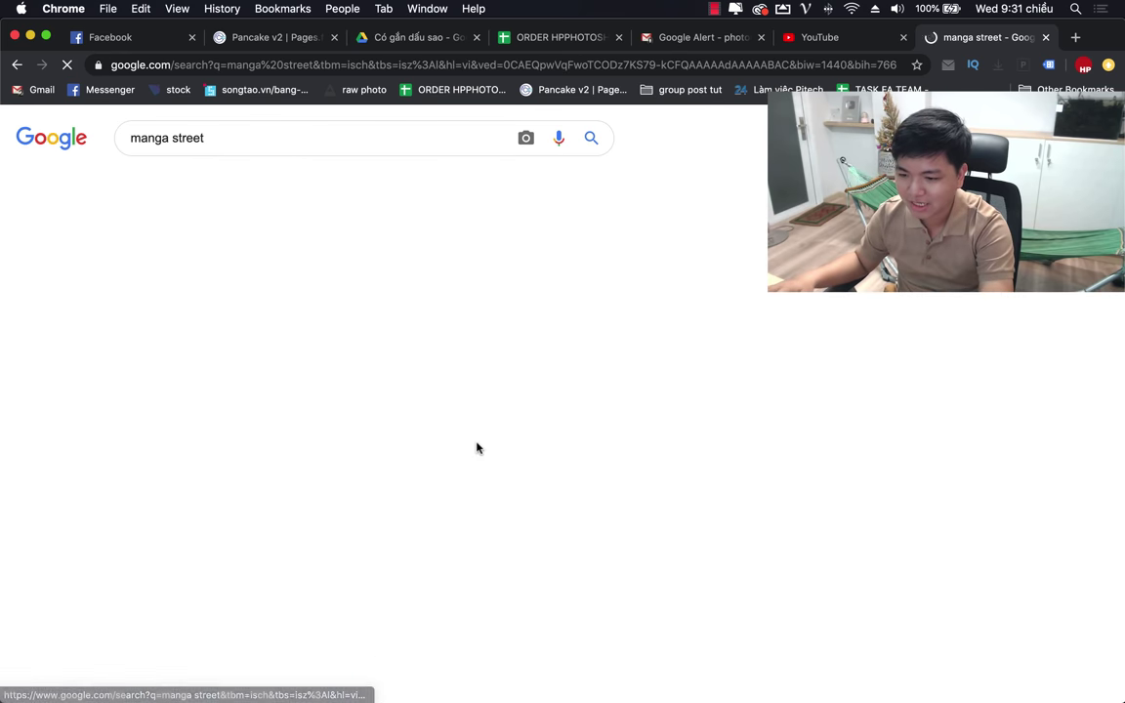
scroll(434, 442, "down", 10)
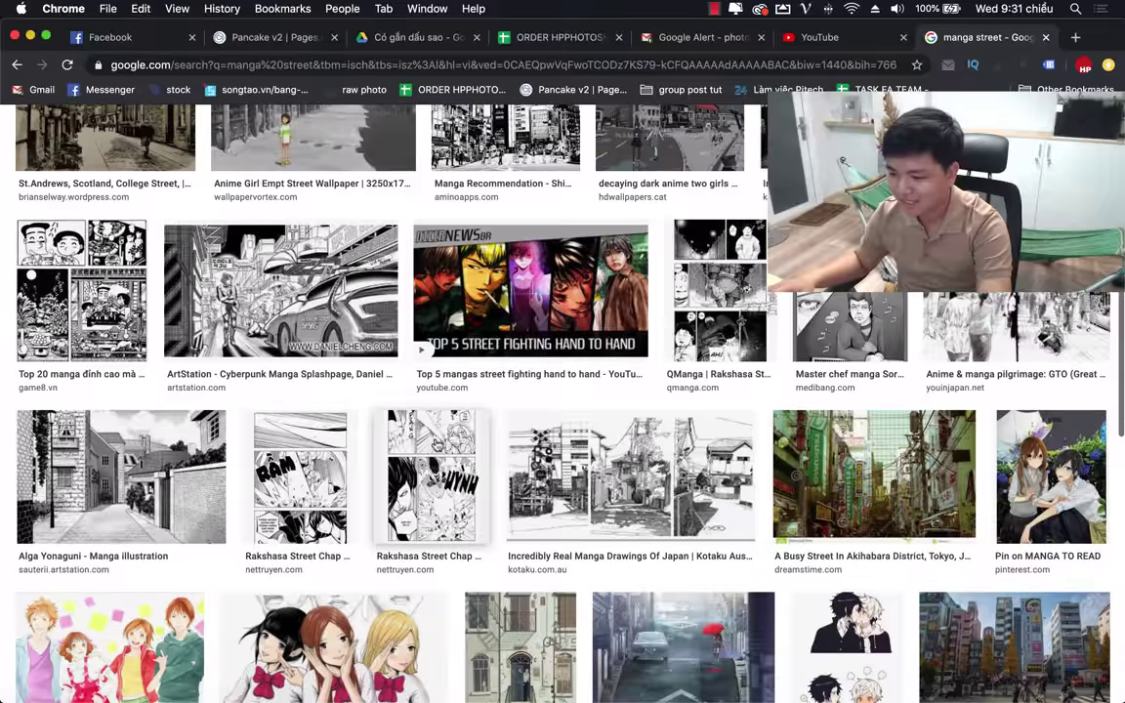
scroll(436, 442, "up", 1)
scroll(437, 442, "down", 3)
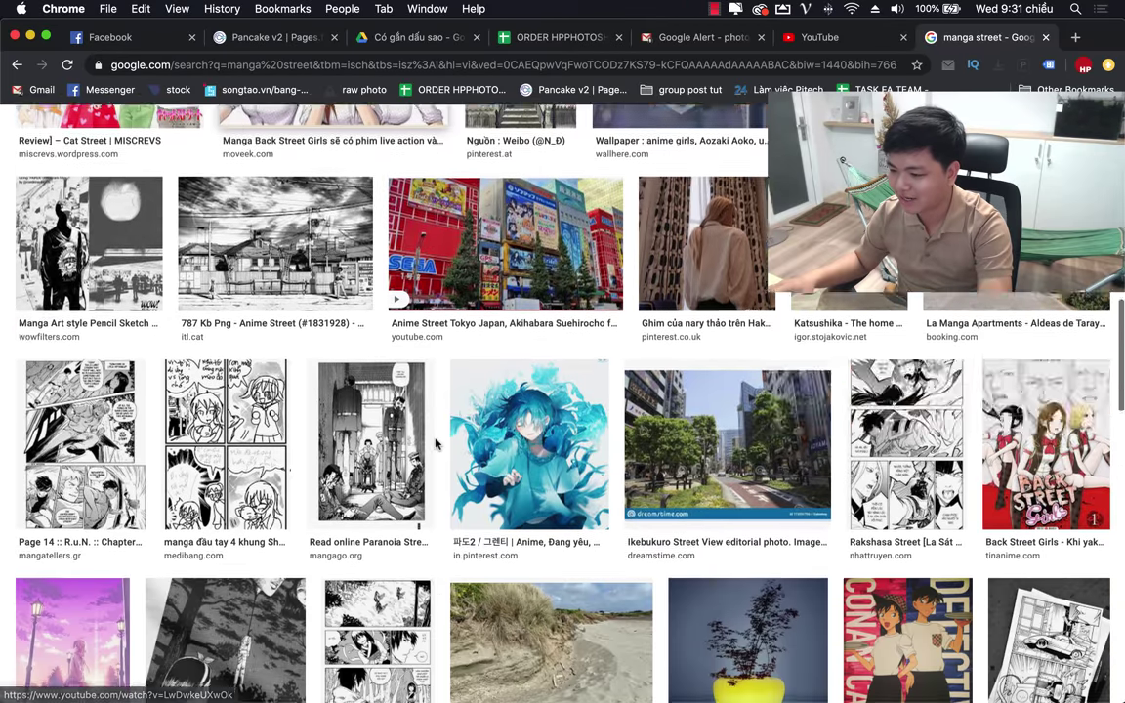
scroll(489, 434, "down", 2)
scroll(685, 420, "up", 4)
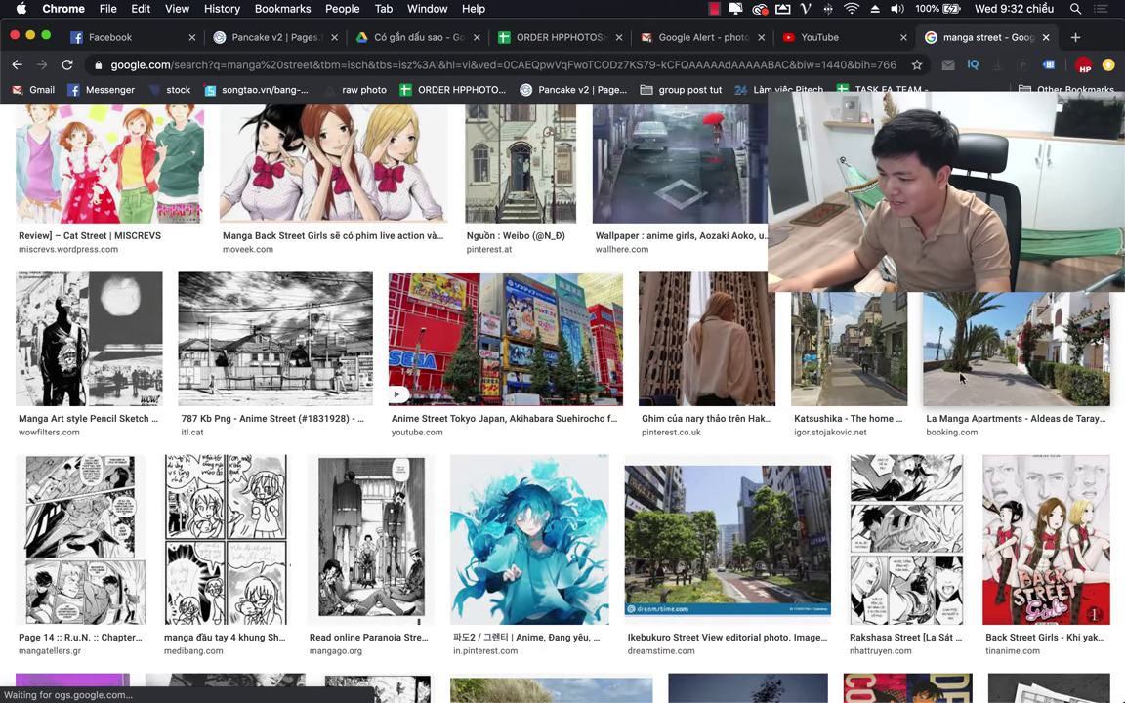
scroll(306, 496, "down", 5)
scroll(305, 496, "up", 15)
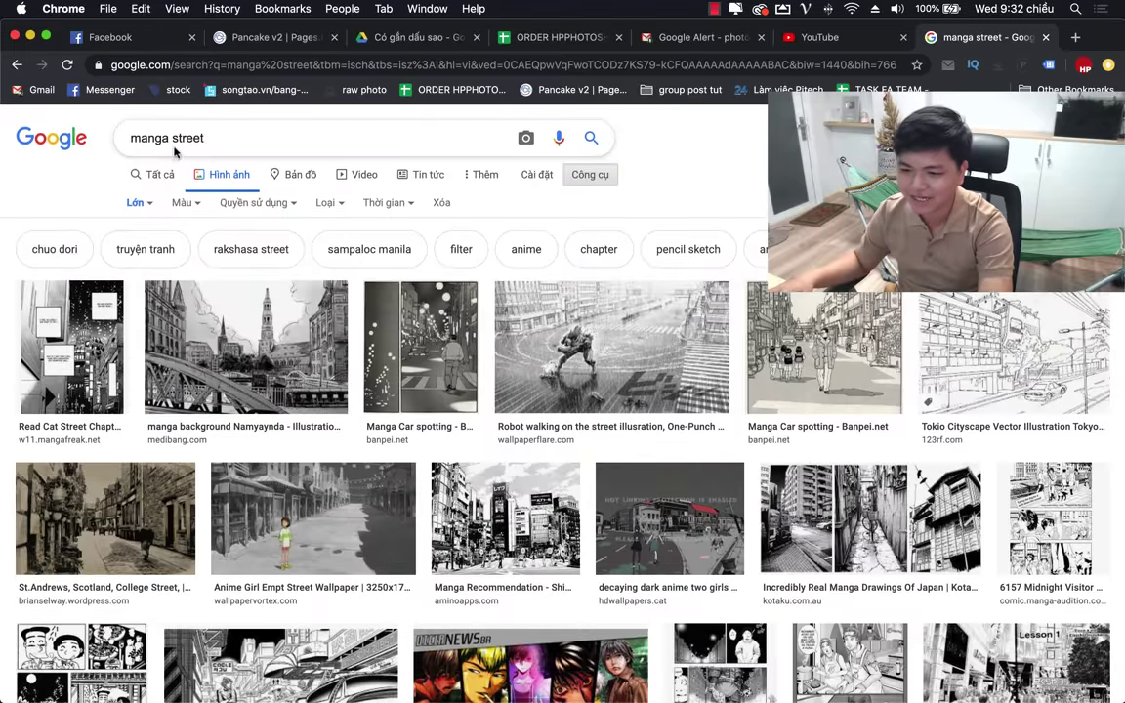
Change the image search query to 'anime street'.
left_click(162, 138)
key("super+shift+Right")
type("anime")
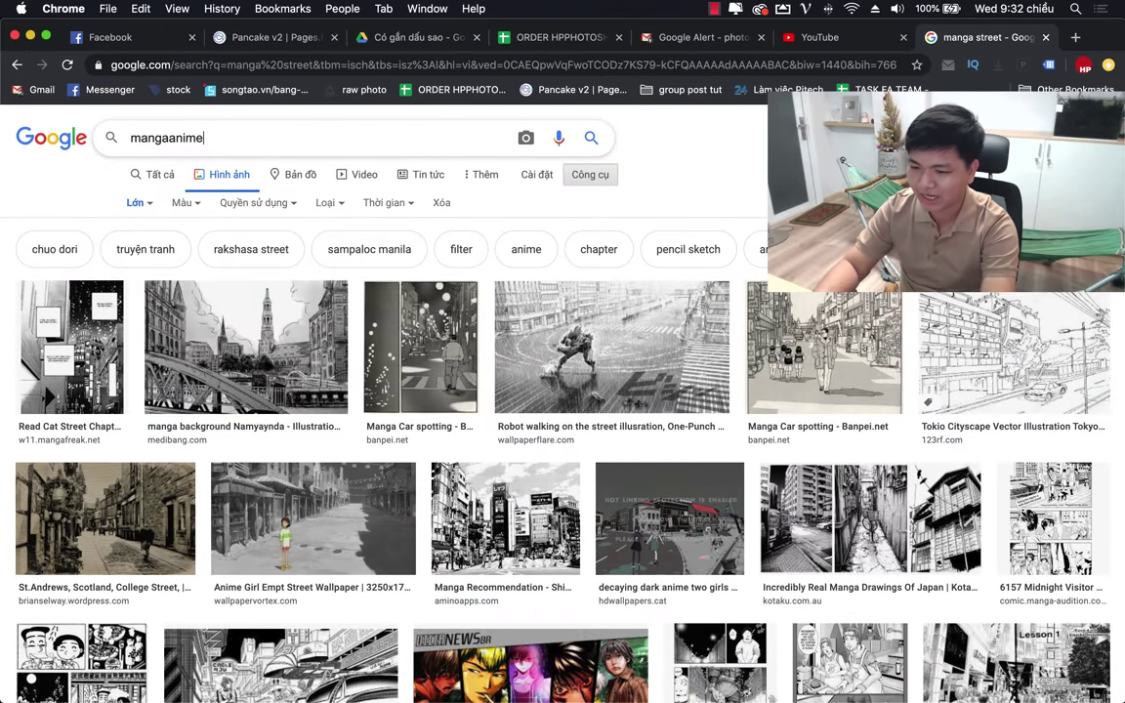
key("Return")
double_click(216, 137)
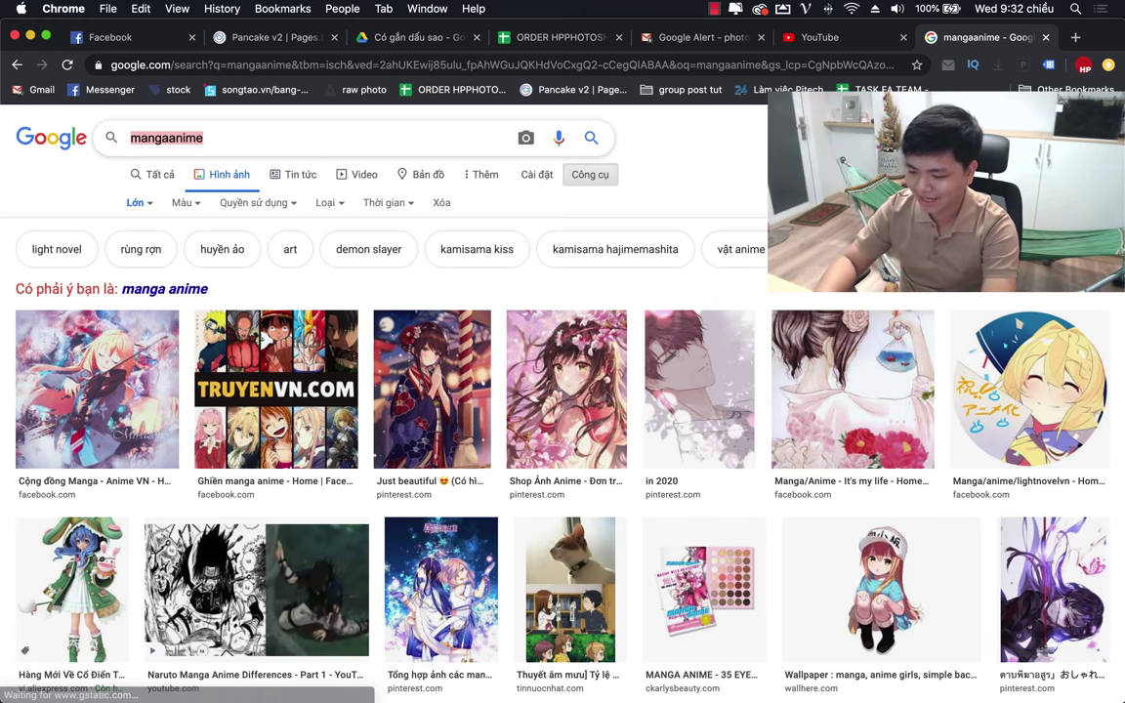
type("anime str")
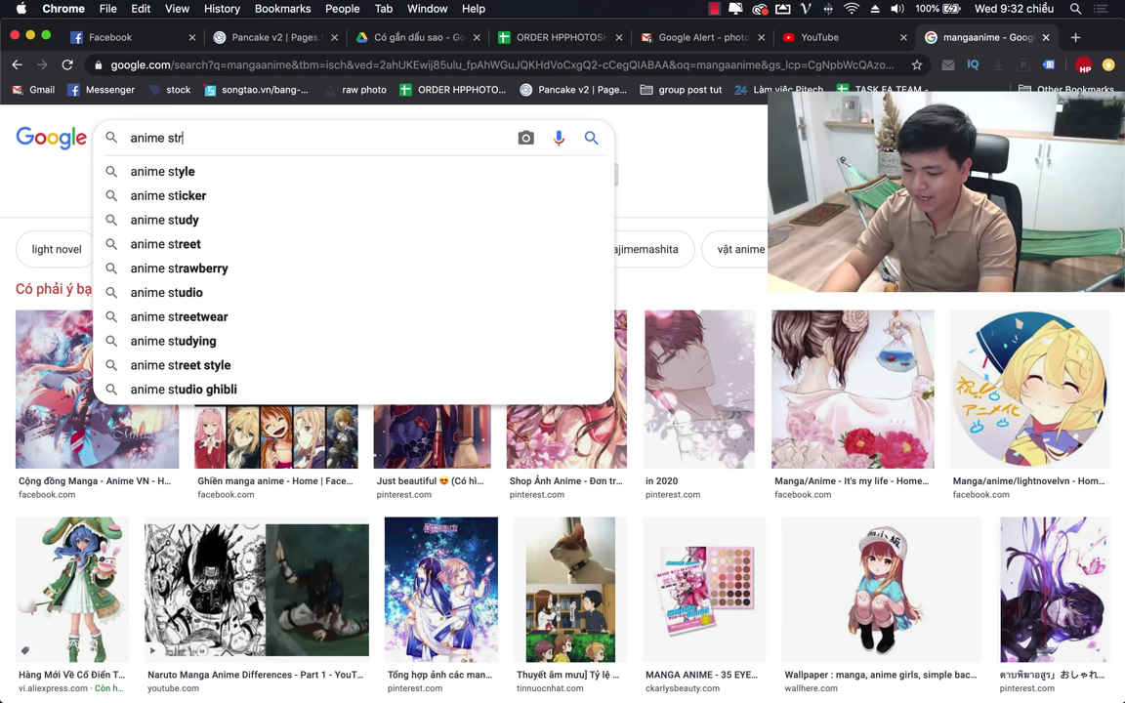
type("eet")
key("Return")
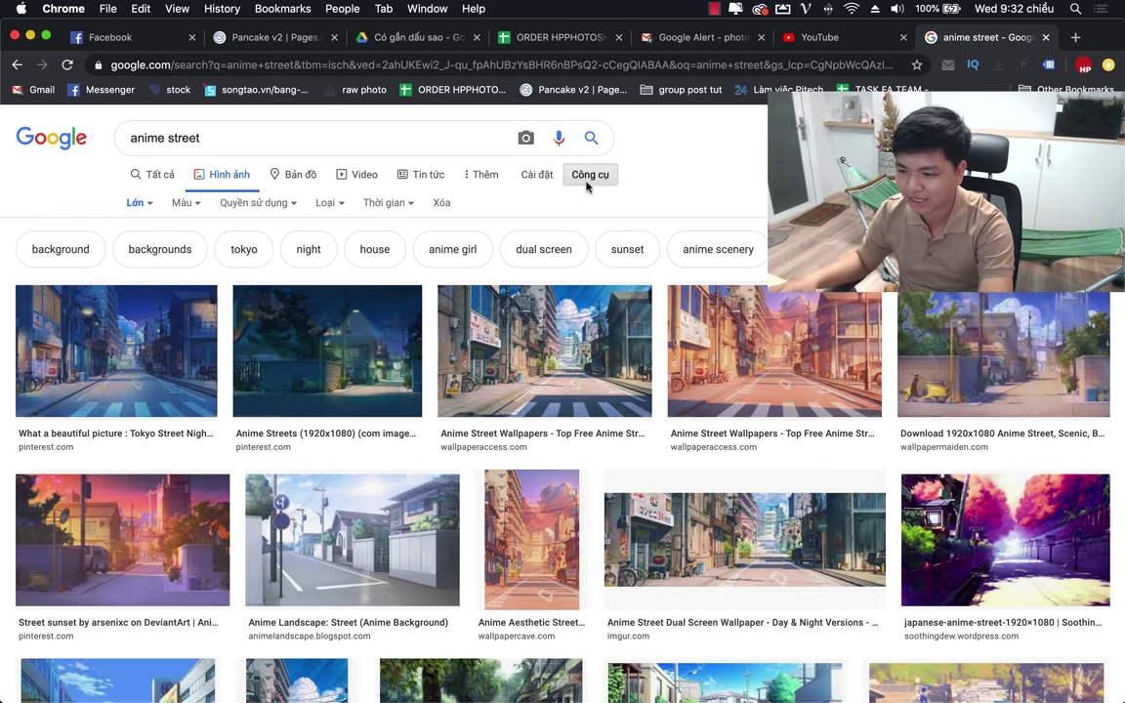
Confirm the Large size filter on the anime street results and browse them.
left_click(586, 180)
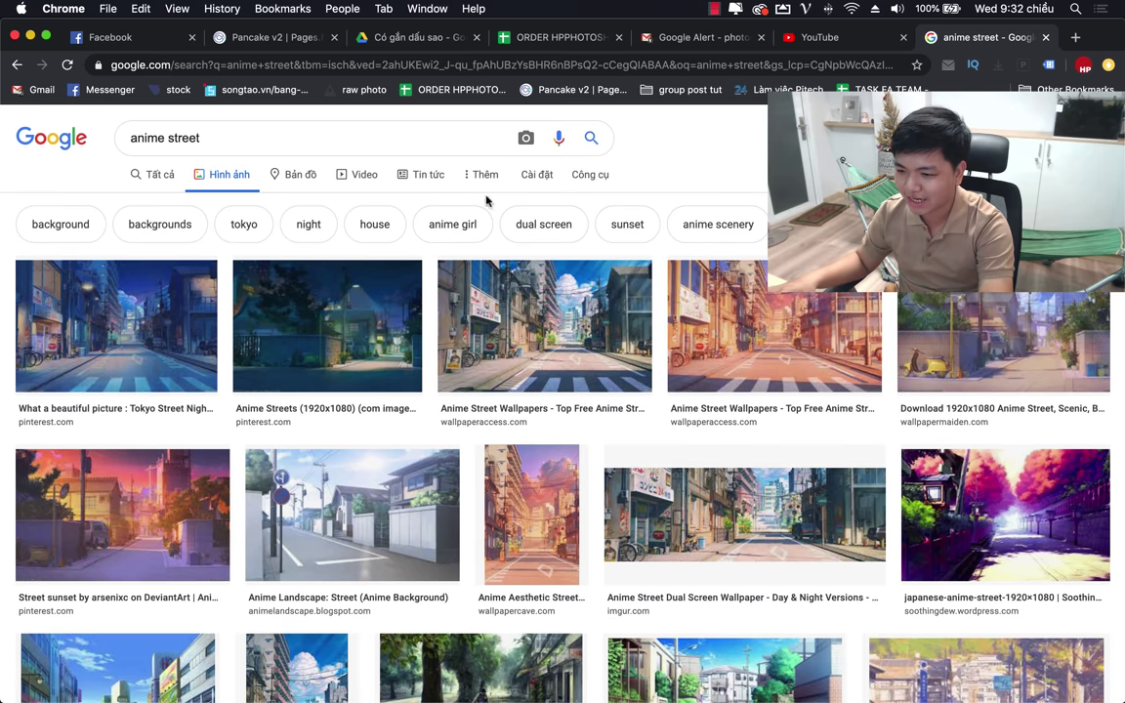
left_click(597, 178)
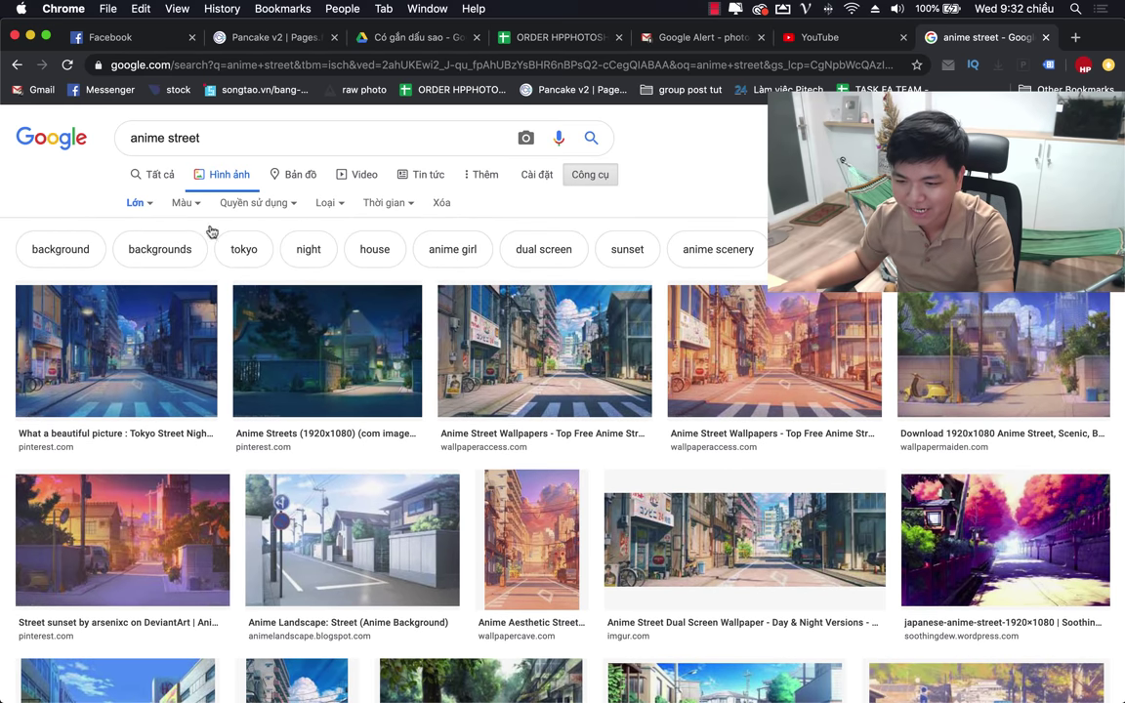
left_click(147, 203)
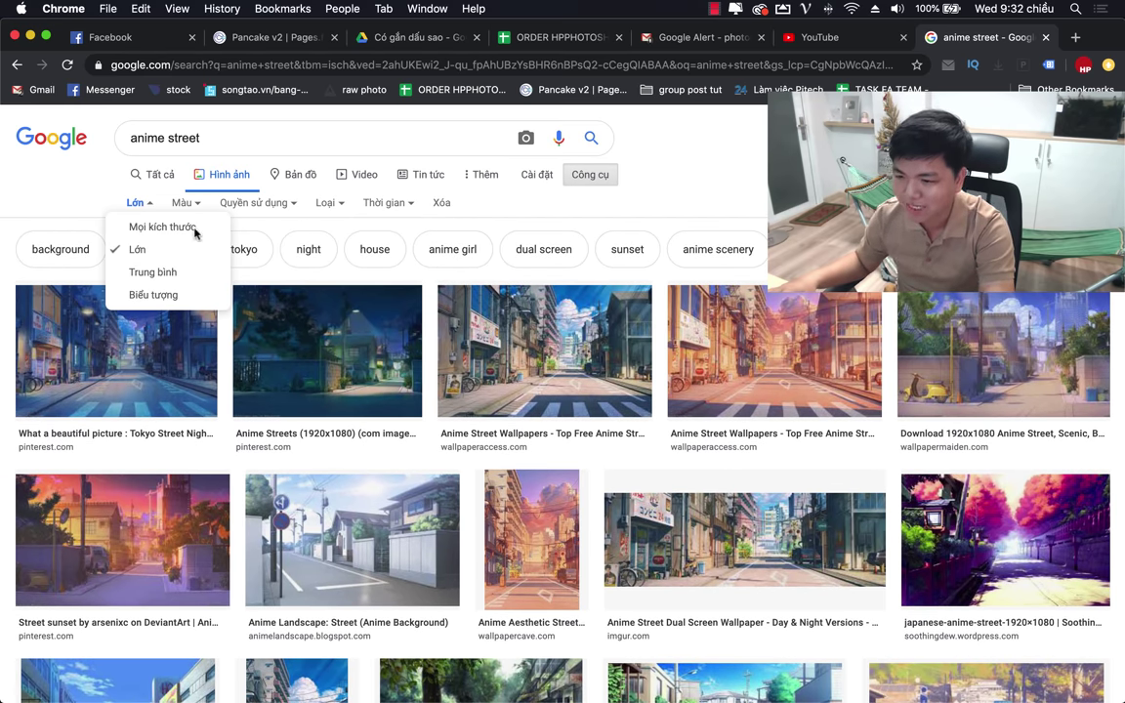
scroll(337, 444, "down", 2)
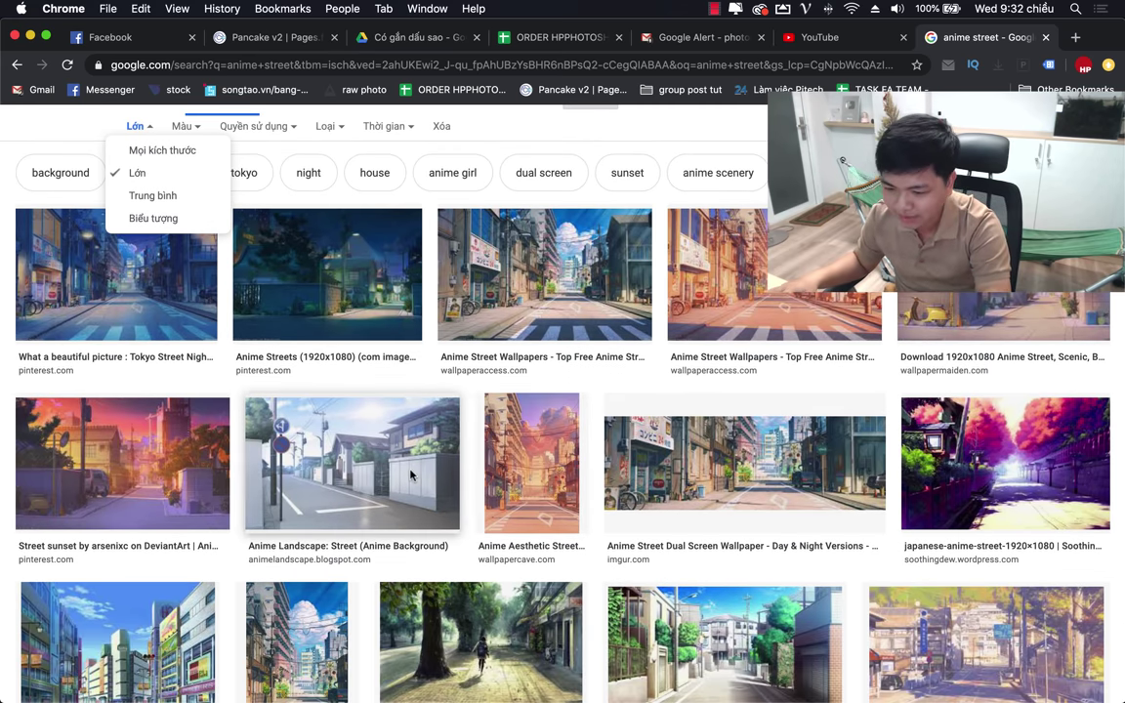
scroll(519, 474, "down", 5)
scroll(583, 431, "up", 5)
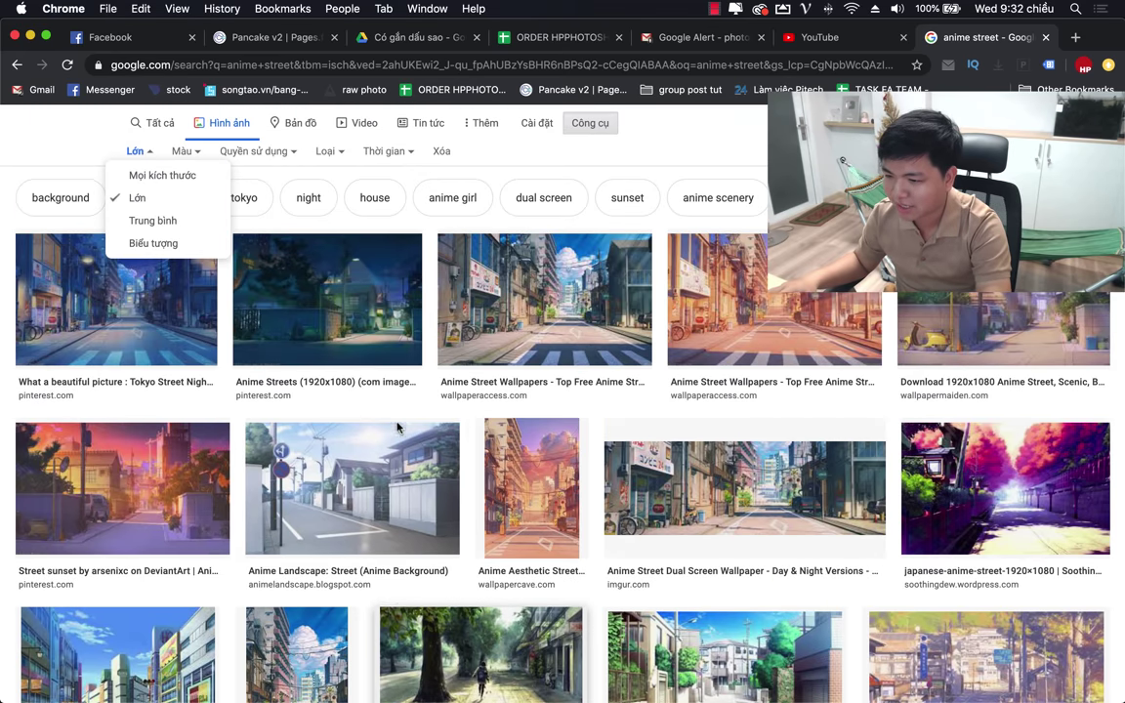
Preview the pink Anime Aesthetic Street wallpaper and download the full image.
left_click(463, 440)
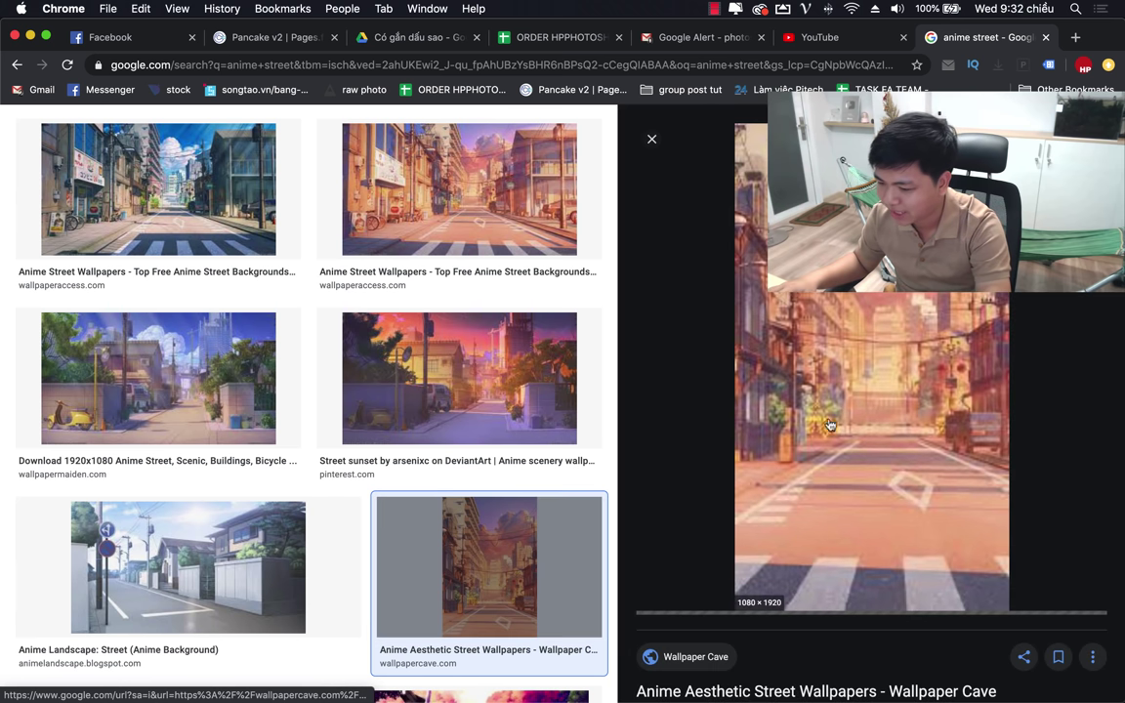
scroll(835, 439, "down", 2)
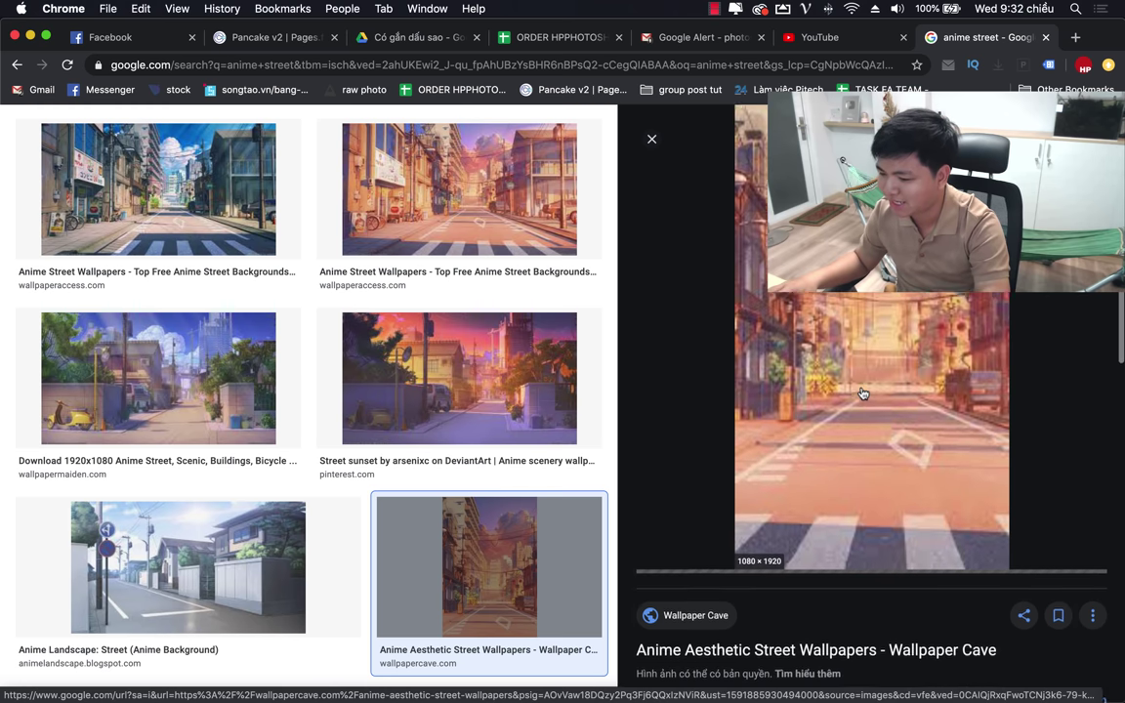
scroll(834, 425, "up", 2)
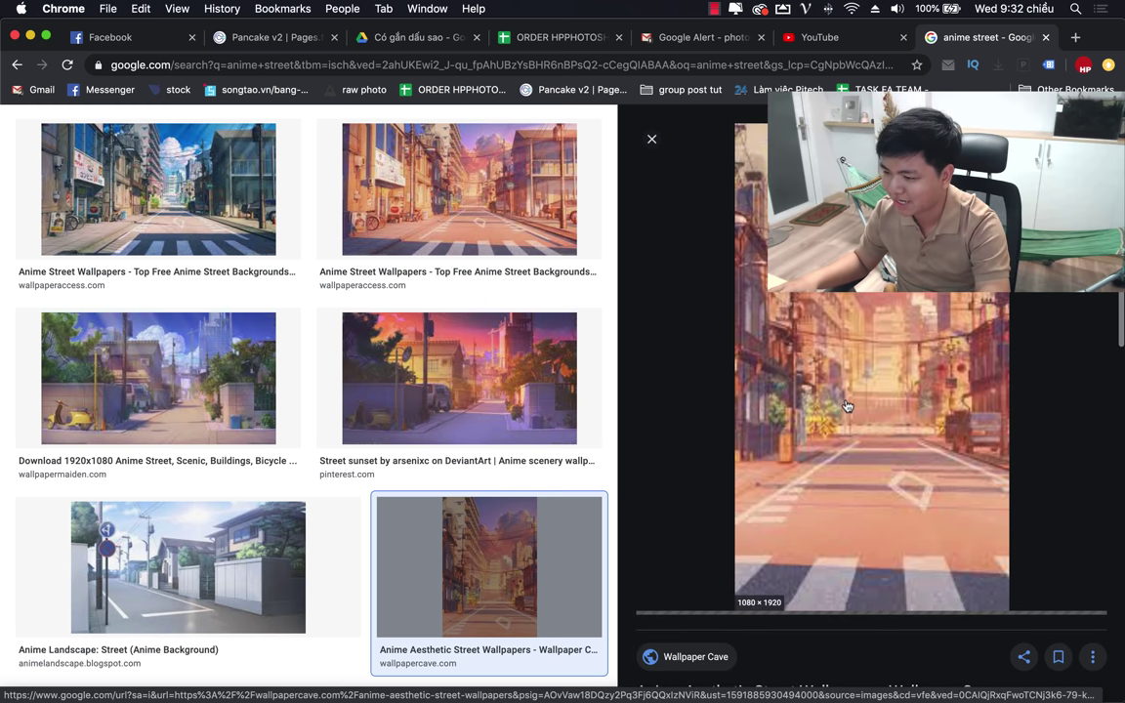
left_click(847, 406)
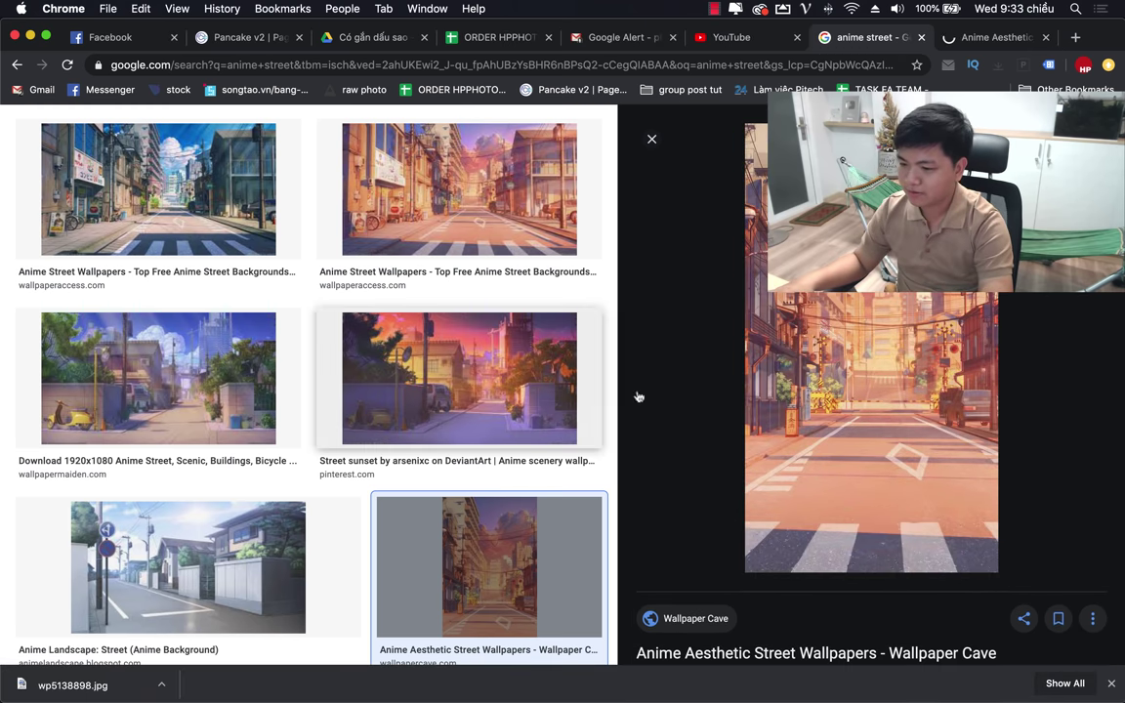
Copy the wallpaper image from the preview and return to Photoshop.
right_click(869, 299)
left_click(891, 430)
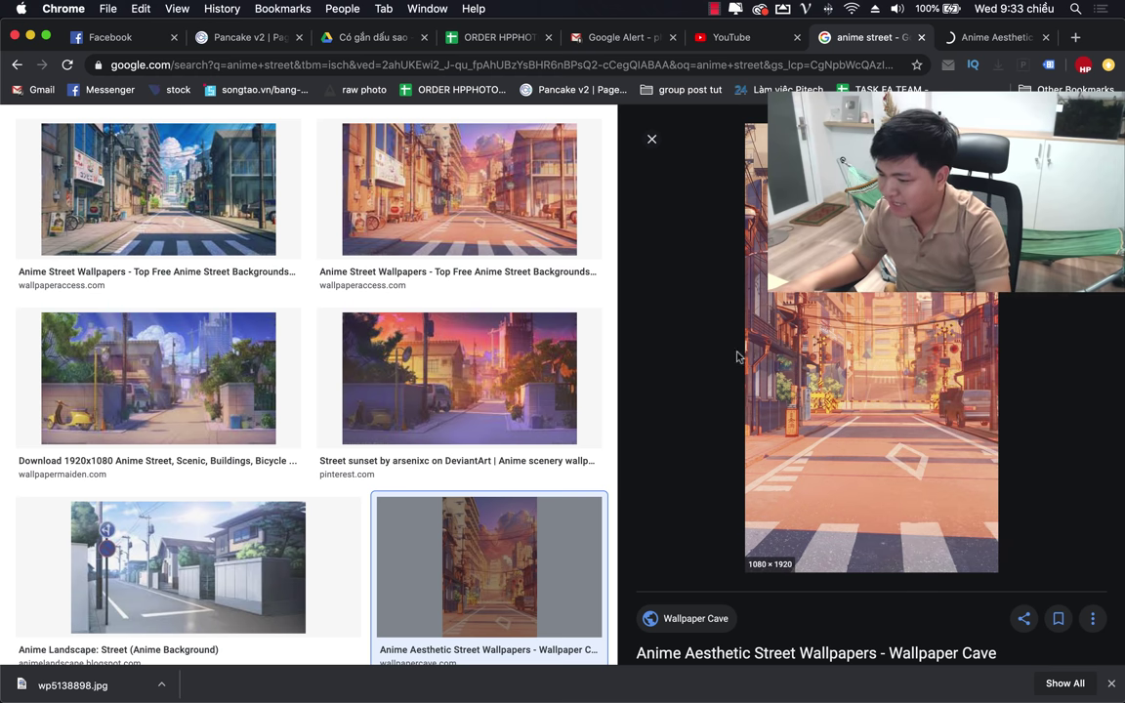
left_click(589, 232)
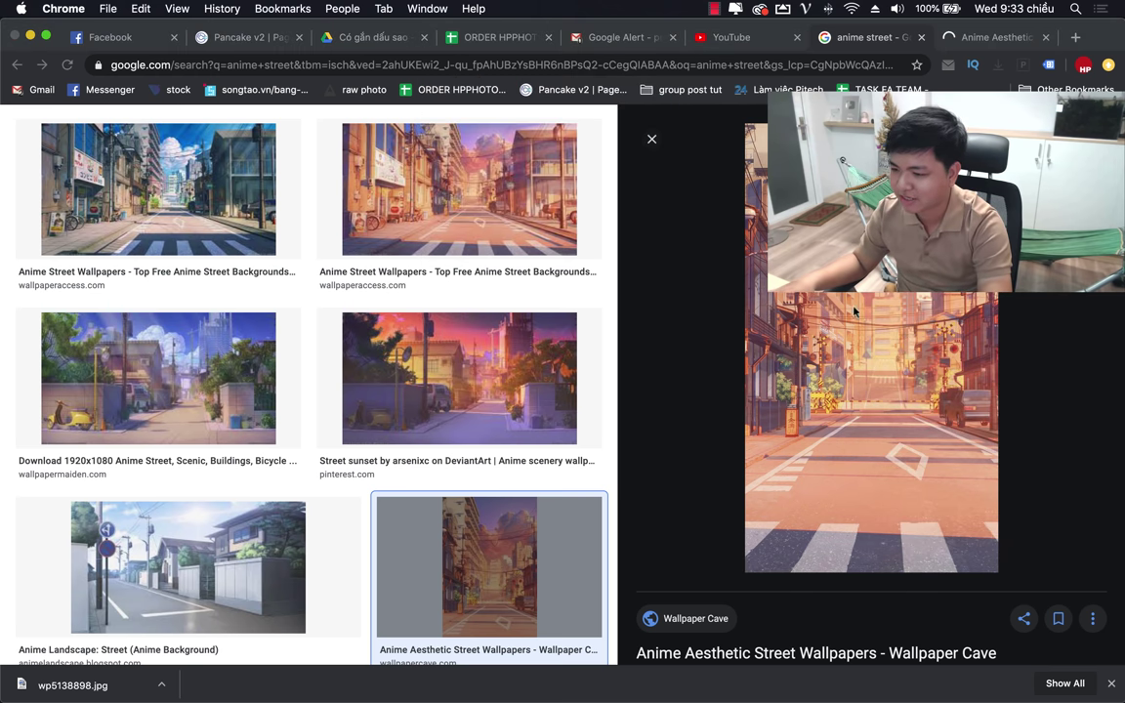
right_click(860, 306)
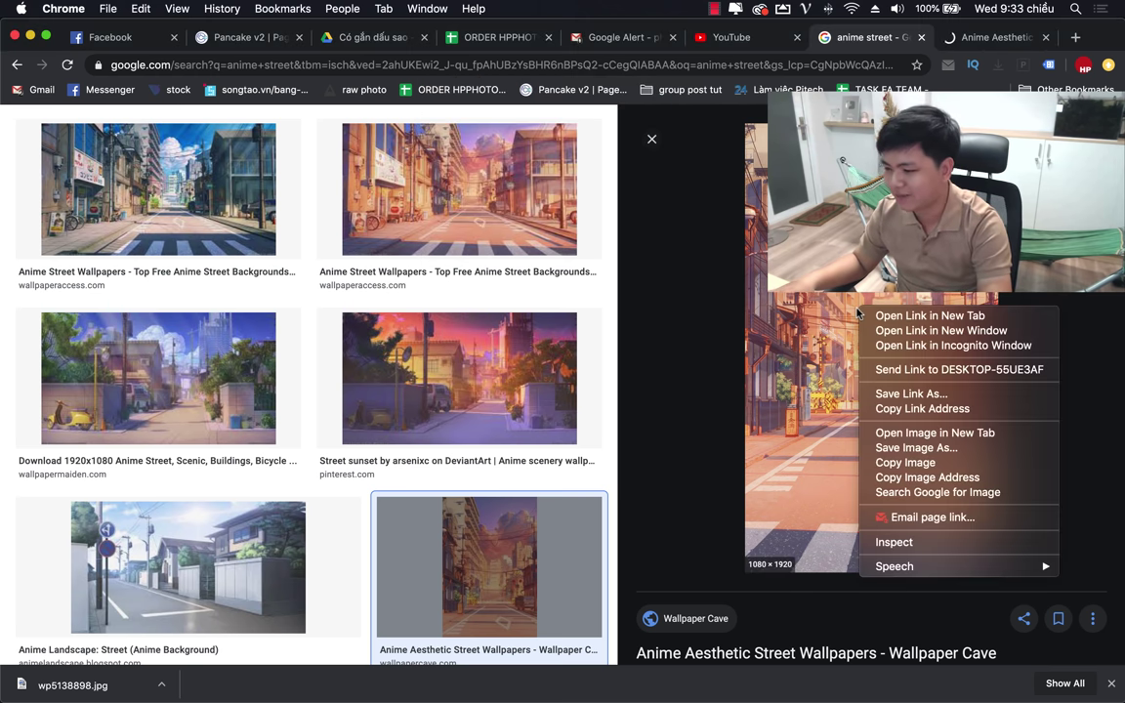
left_click(907, 462)
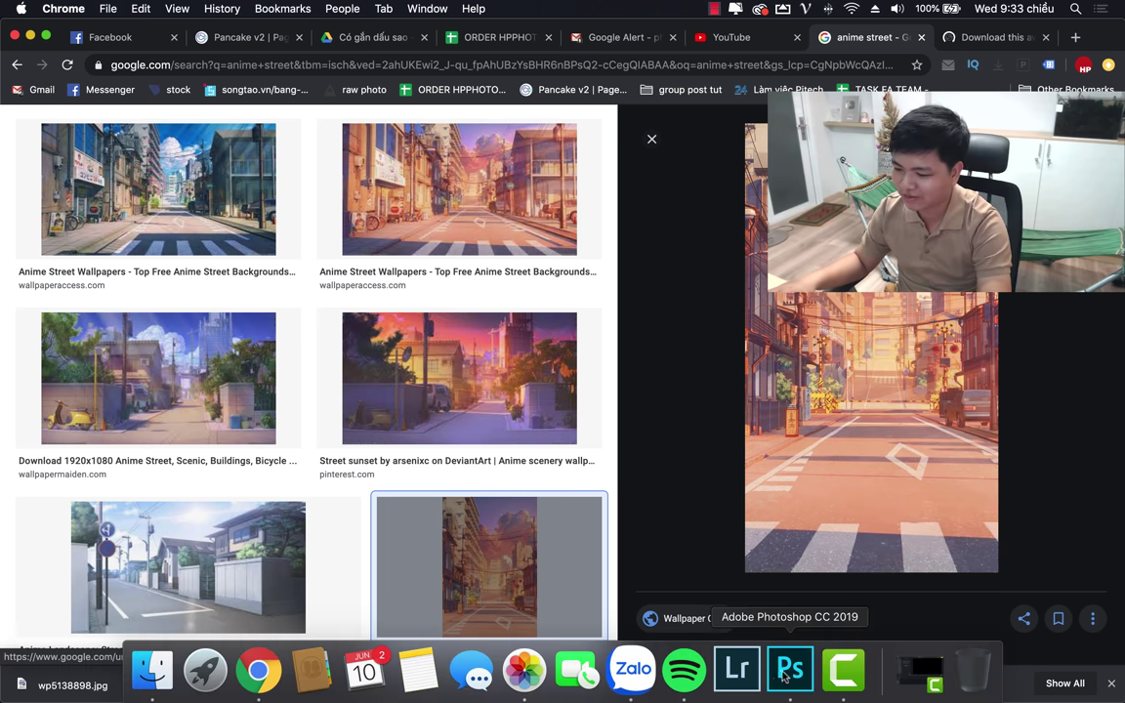
left_click(789, 672)
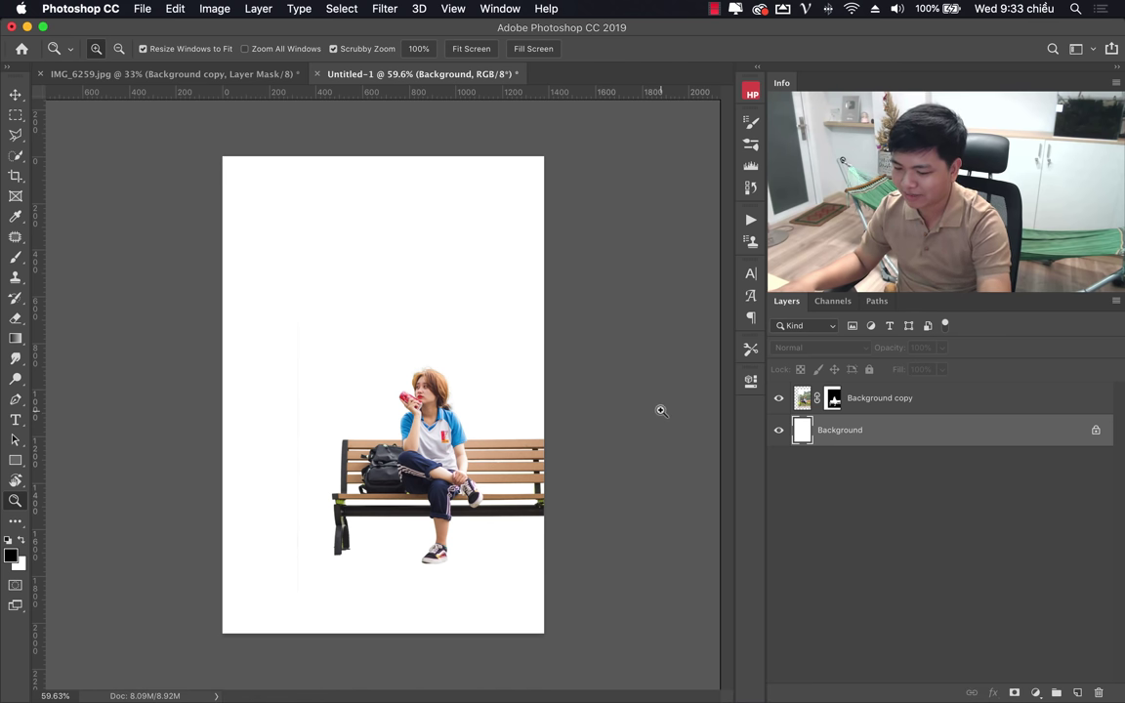
Paste the anime street wallpaper as Layer 1, scaled to about 143% to fill the canvas.
key("super+v")
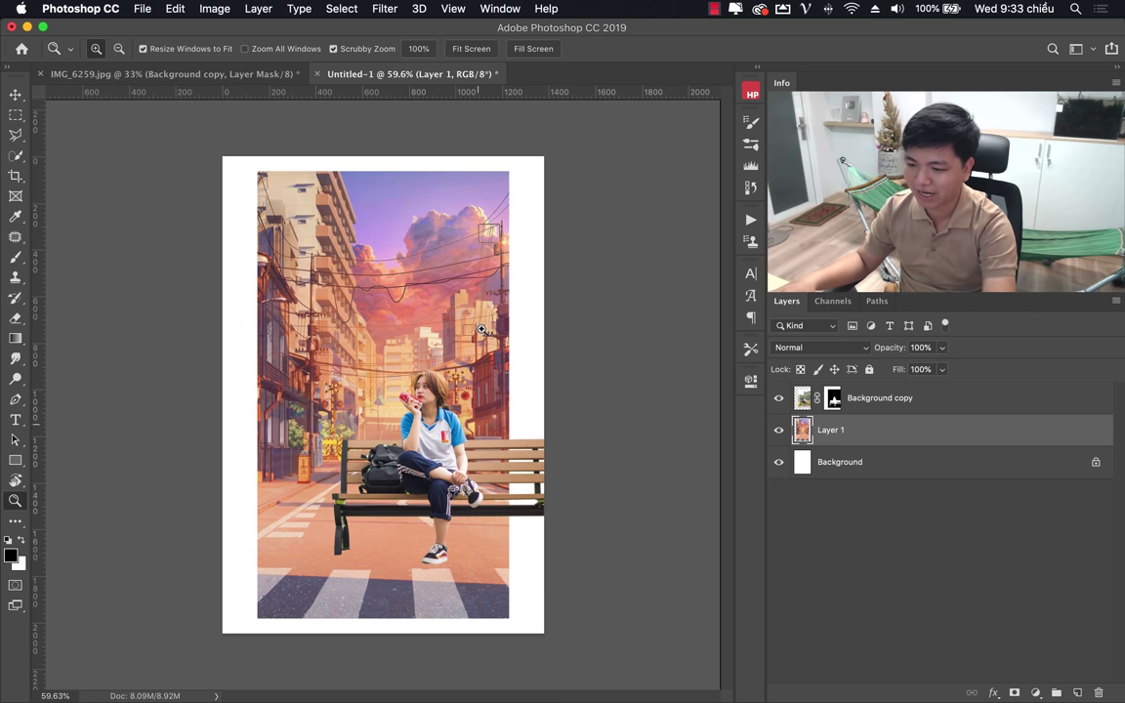
key("super+t")
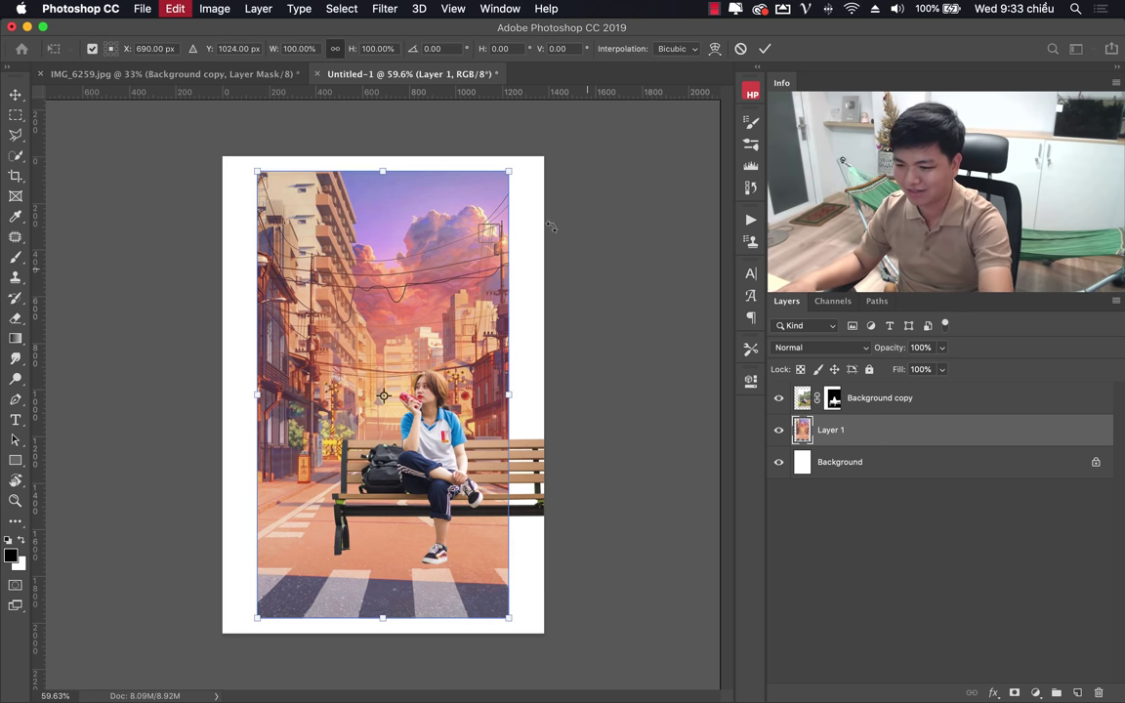
left_click_drag(516, 178, 674, 176)
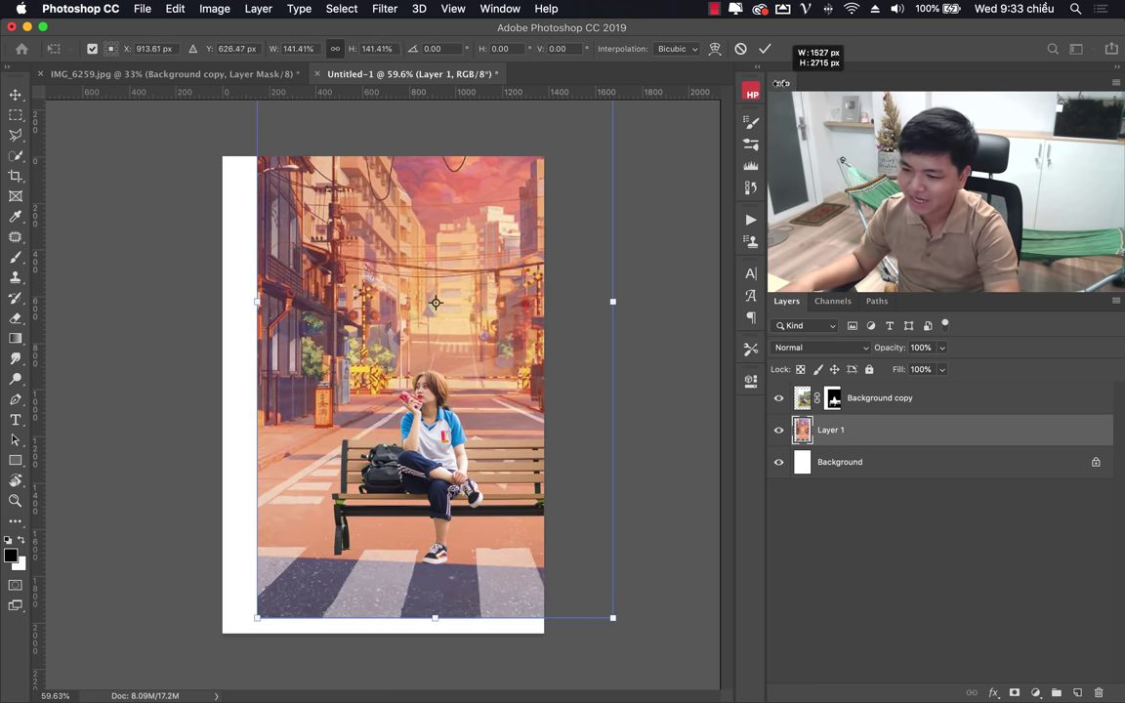
mouse_move(556, 382)
left_mouse_down()
mouse_move(499, 363)
mouse_move(493, 411)
left_mouse_up()
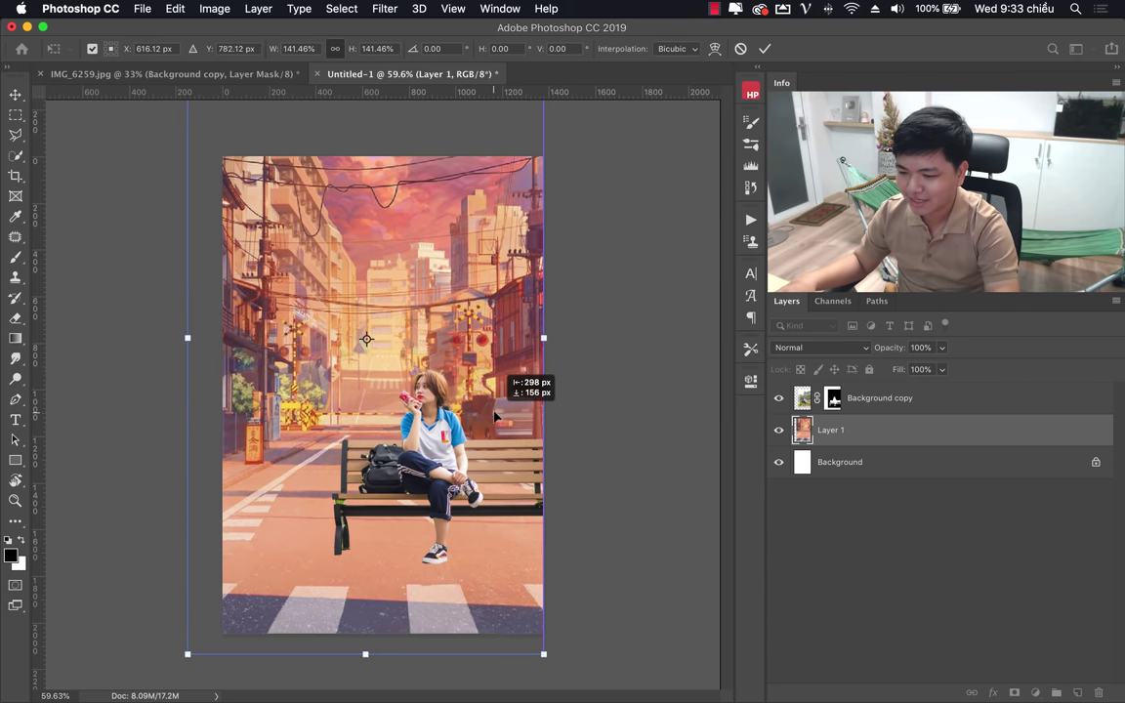
left_click_drag(545, 649, 591, 688)
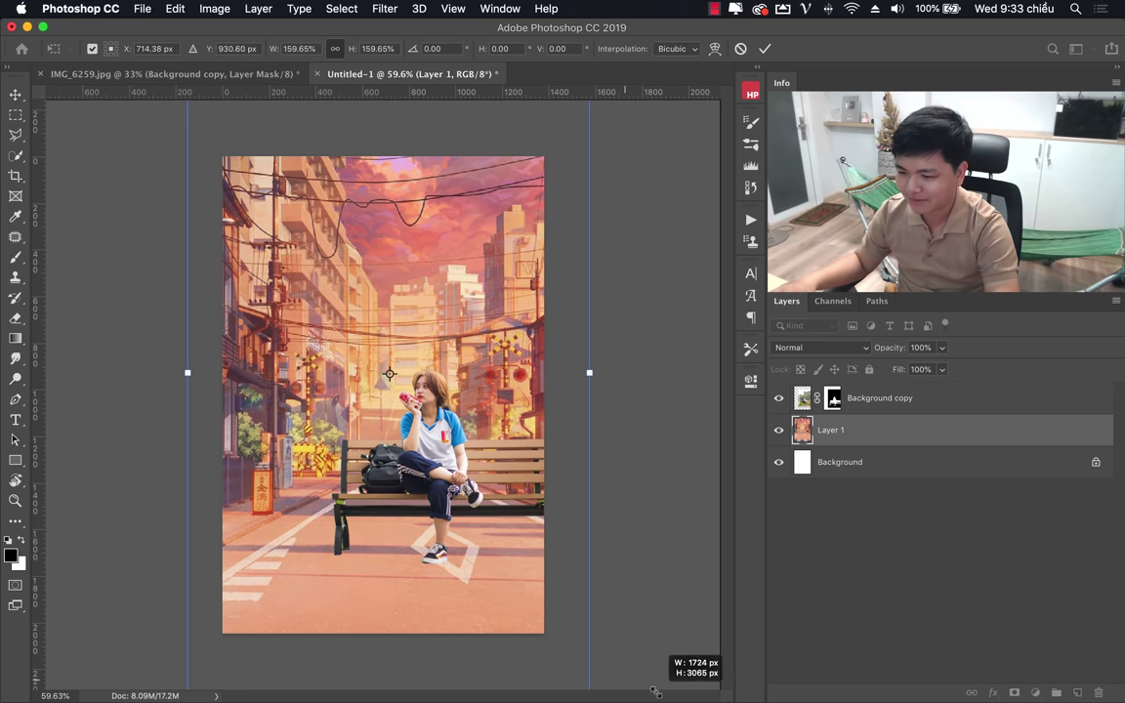
mouse_move(464, 468)
left_mouse_down()
mouse_move(427, 489)
mouse_move(444, 466)
left_mouse_up()
mouse_move(398, 385)
left_mouse_down()
mouse_move(401, 330)
mouse_move(409, 369)
mouse_move(401, 294)
mouse_move(393, 365)
left_mouse_up()
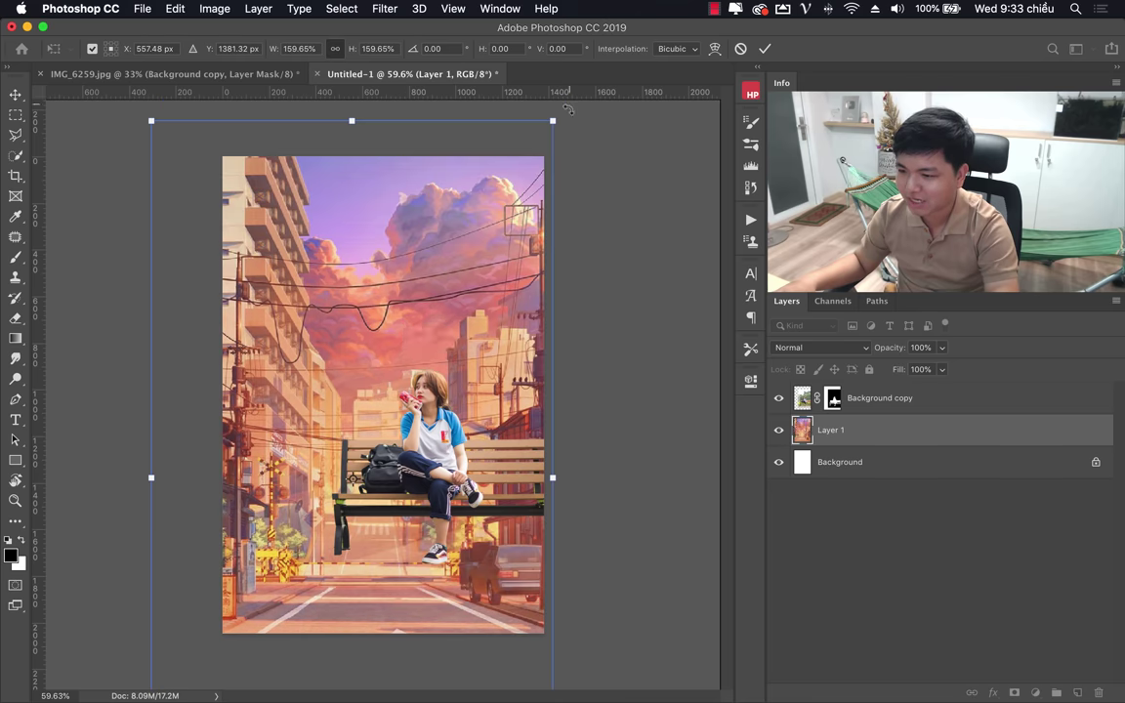
mouse_move(552, 122)
left_mouse_down()
mouse_move(521, 191)
mouse_move(529, 195)
left_mouse_up()
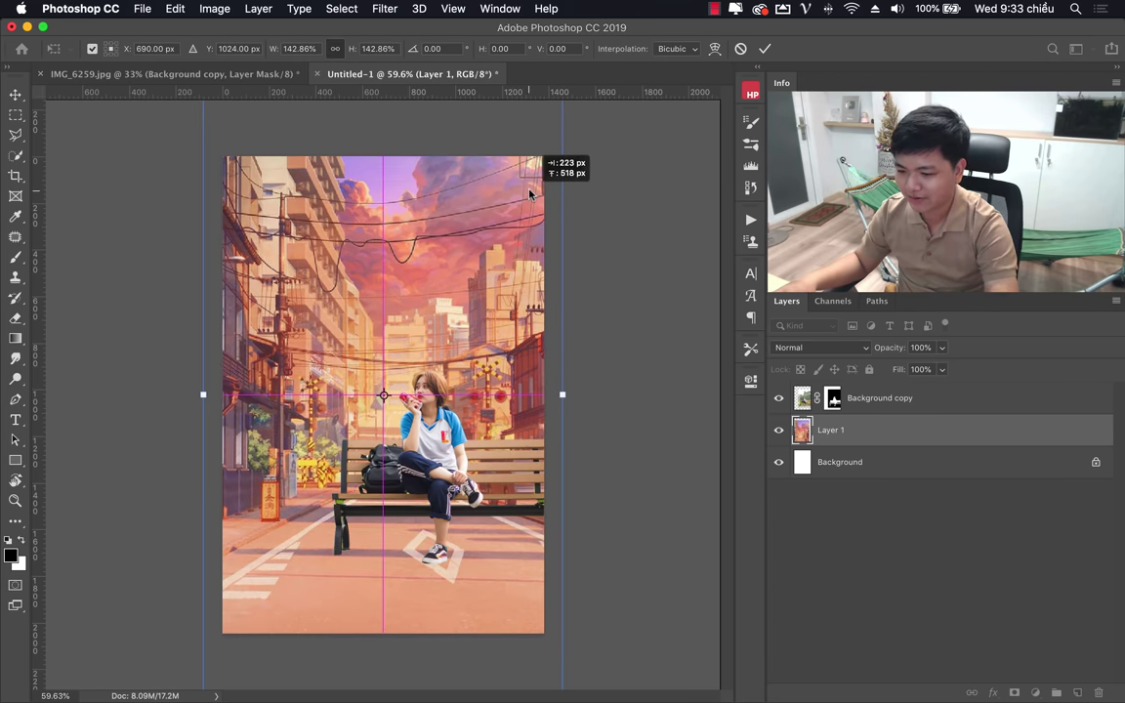
key("Return")
Move the girl-and-bench layer down 183 px, then select the anime street Layer 1.
key("z")
left_click(898, 407)
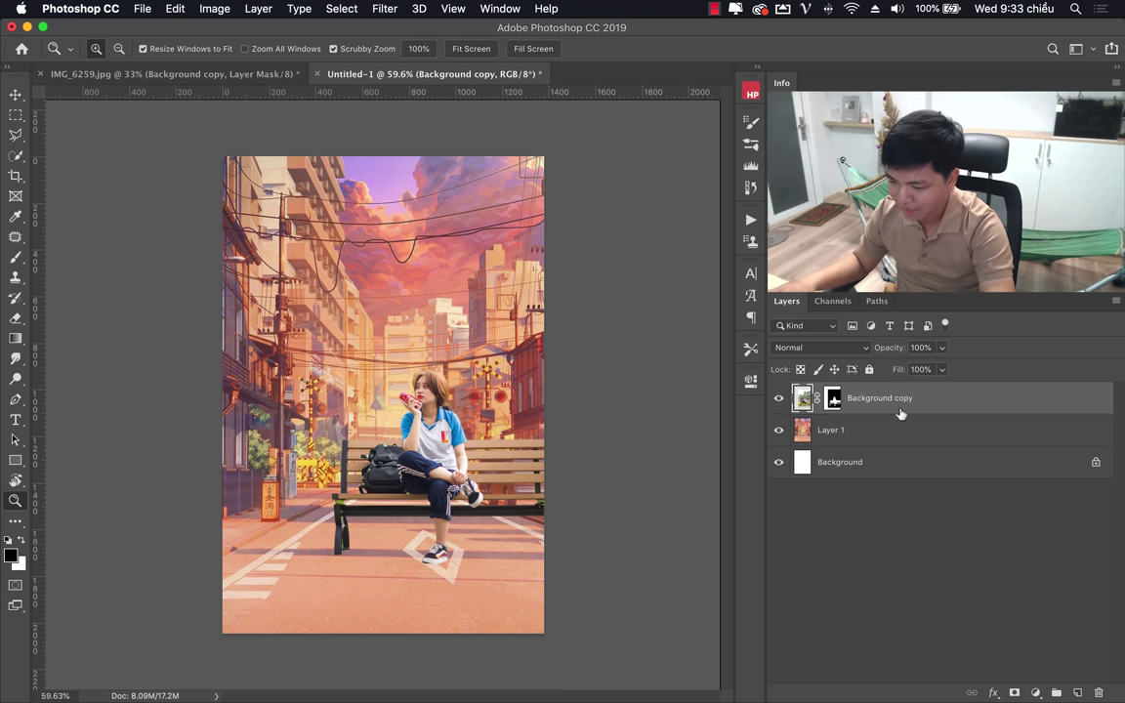
key("v")
left_click_drag(430, 455, 431, 496)
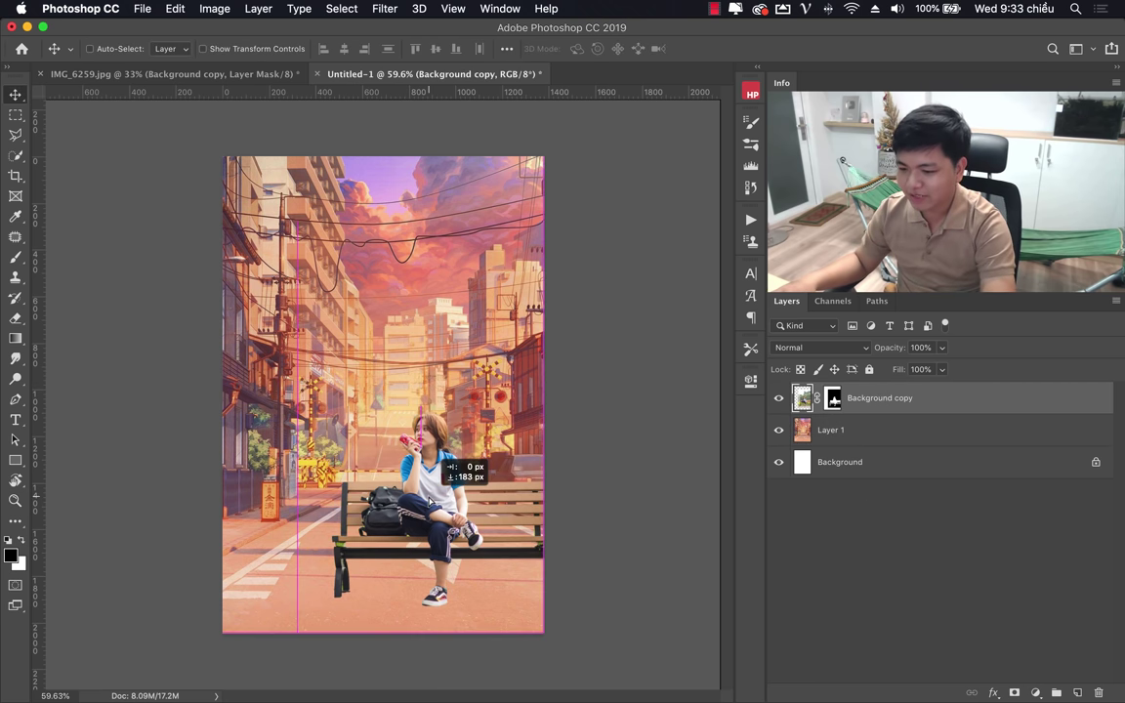
key("z")
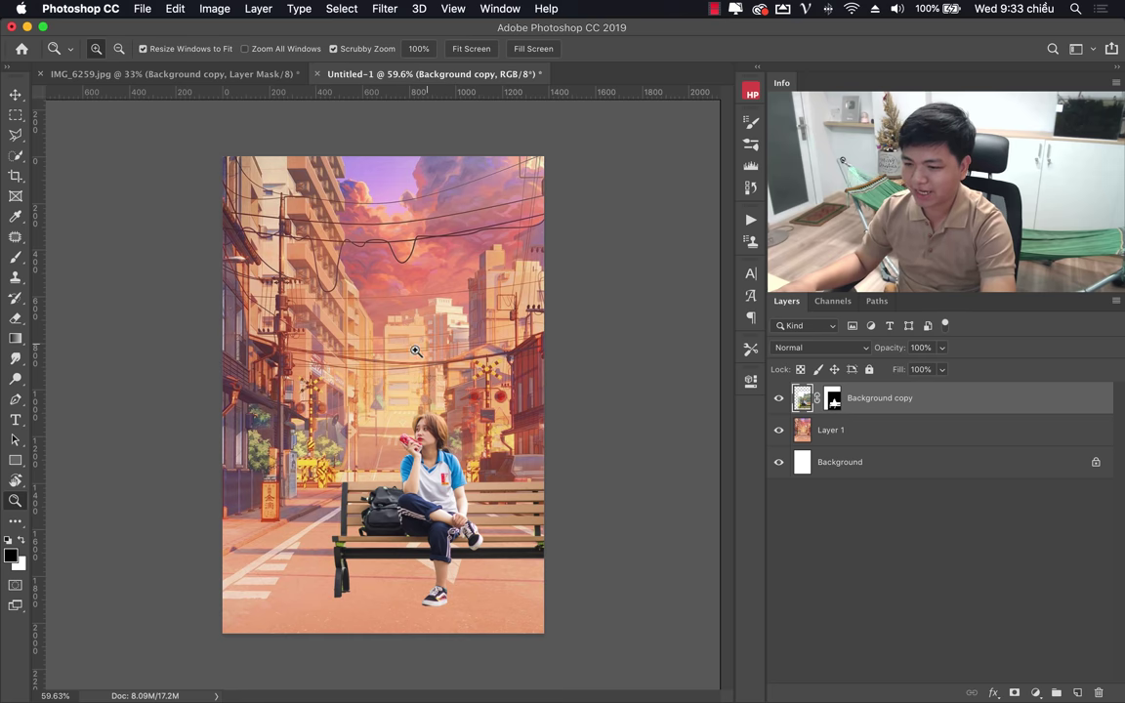
left_click_drag(420, 358, 415, 359)
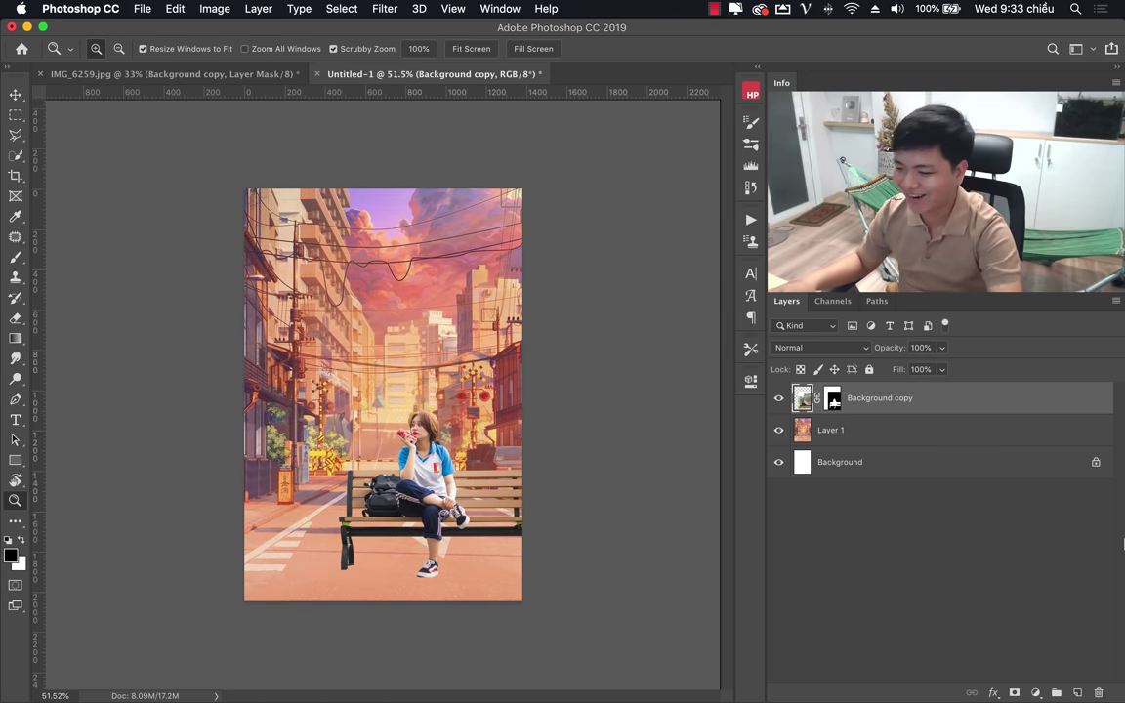
left_click(896, 432)
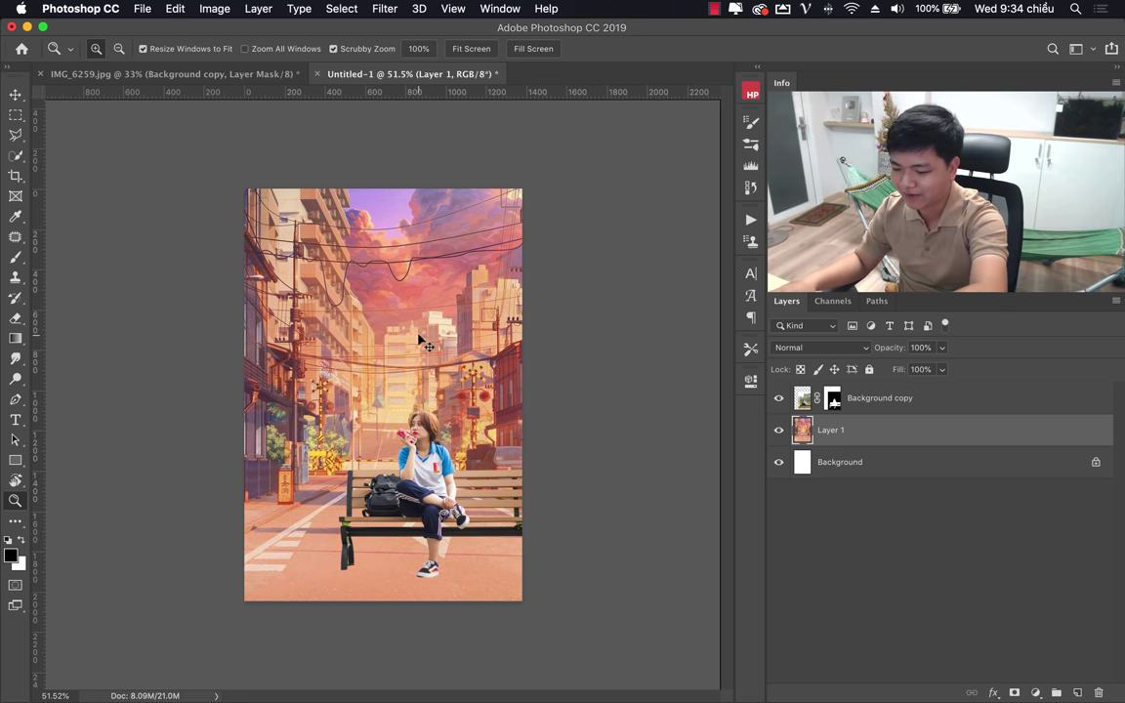
Duplicate the street layer and apply an 8.9-pixel Gaussian Blur to Layer 1 copy.
key("ctrl+j")
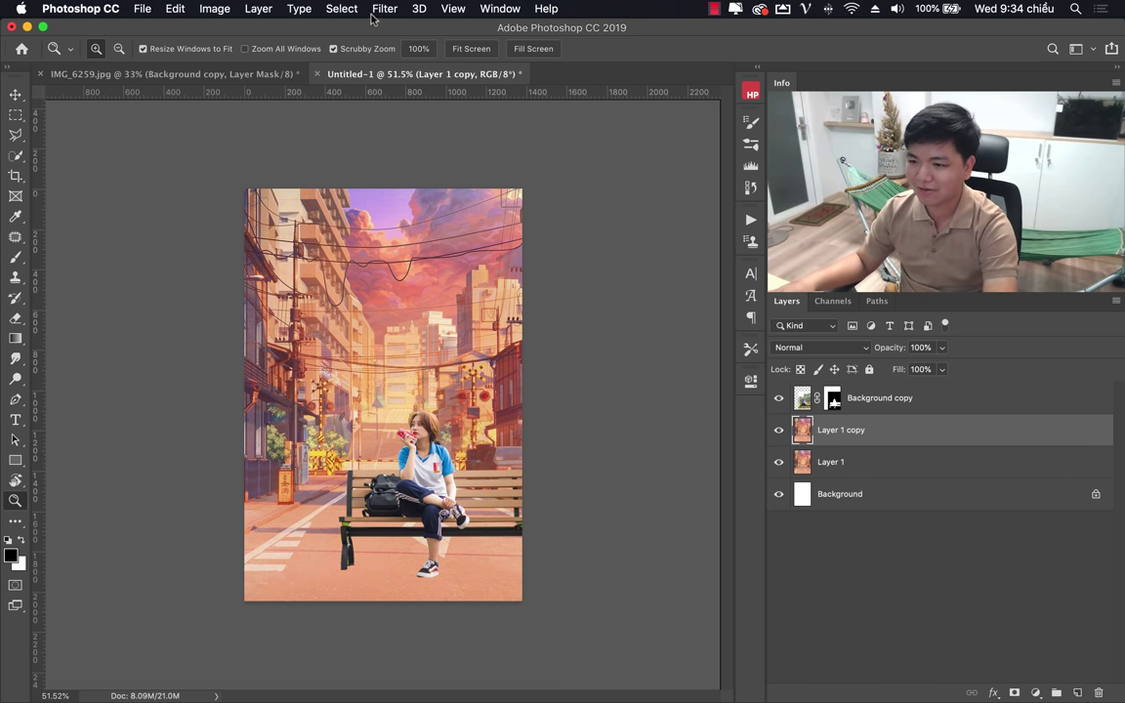
left_click(384, 9)
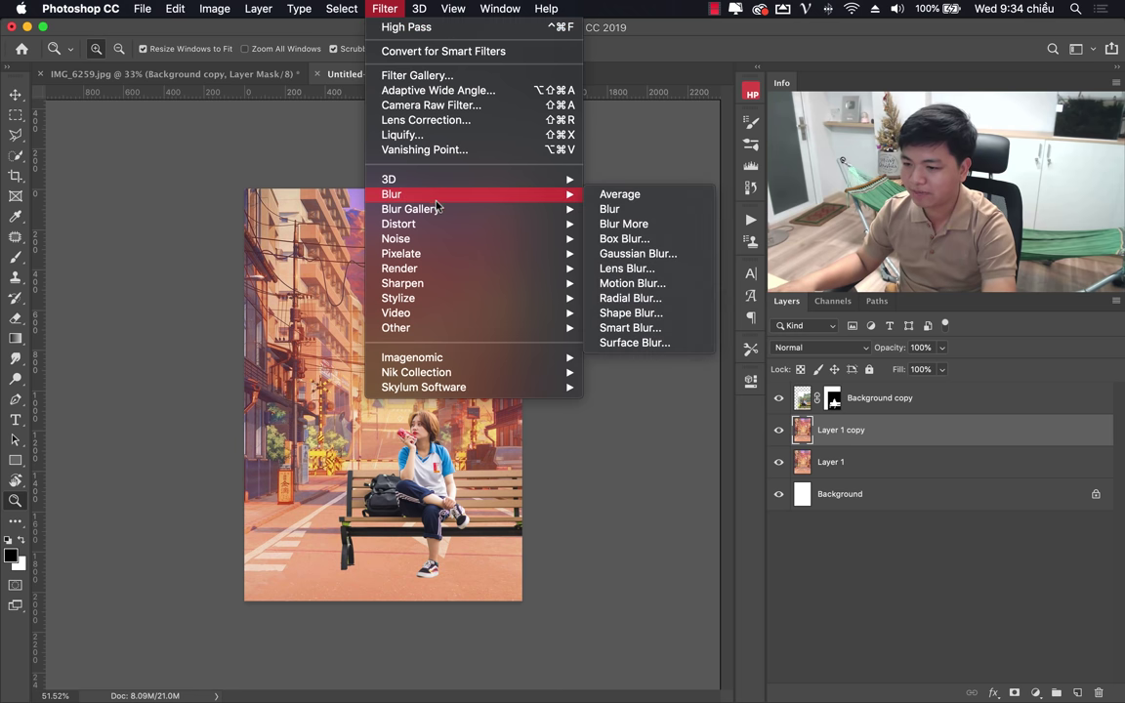
mouse_move(391, 195)
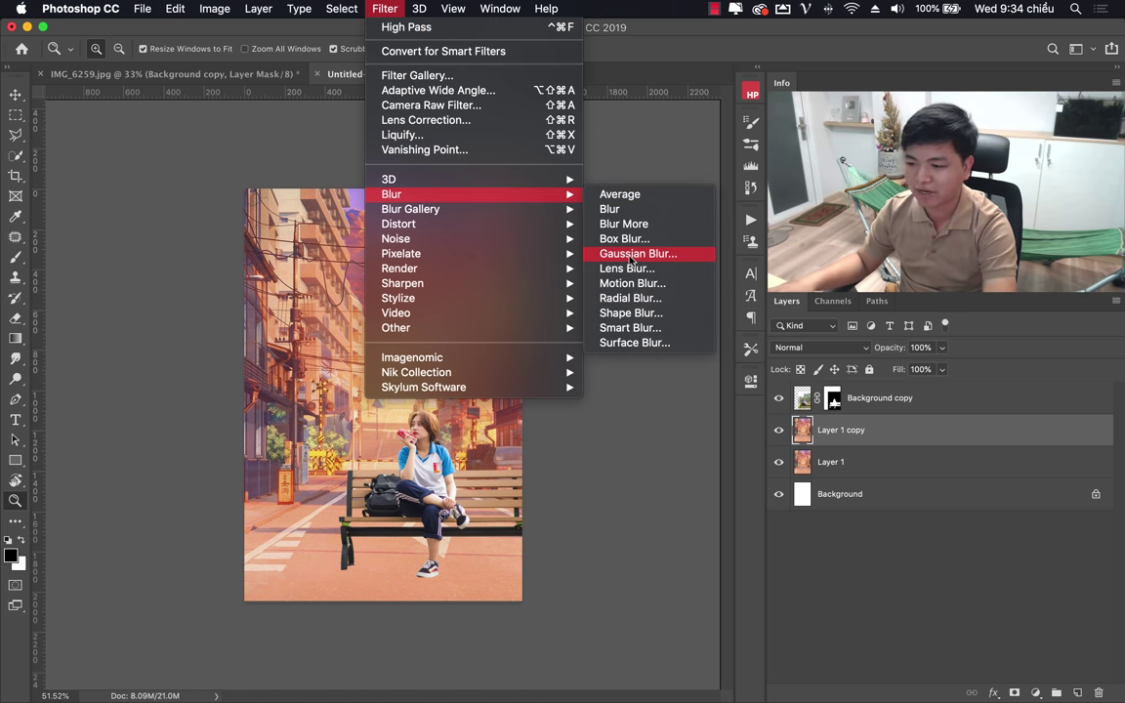
left_click(632, 256)
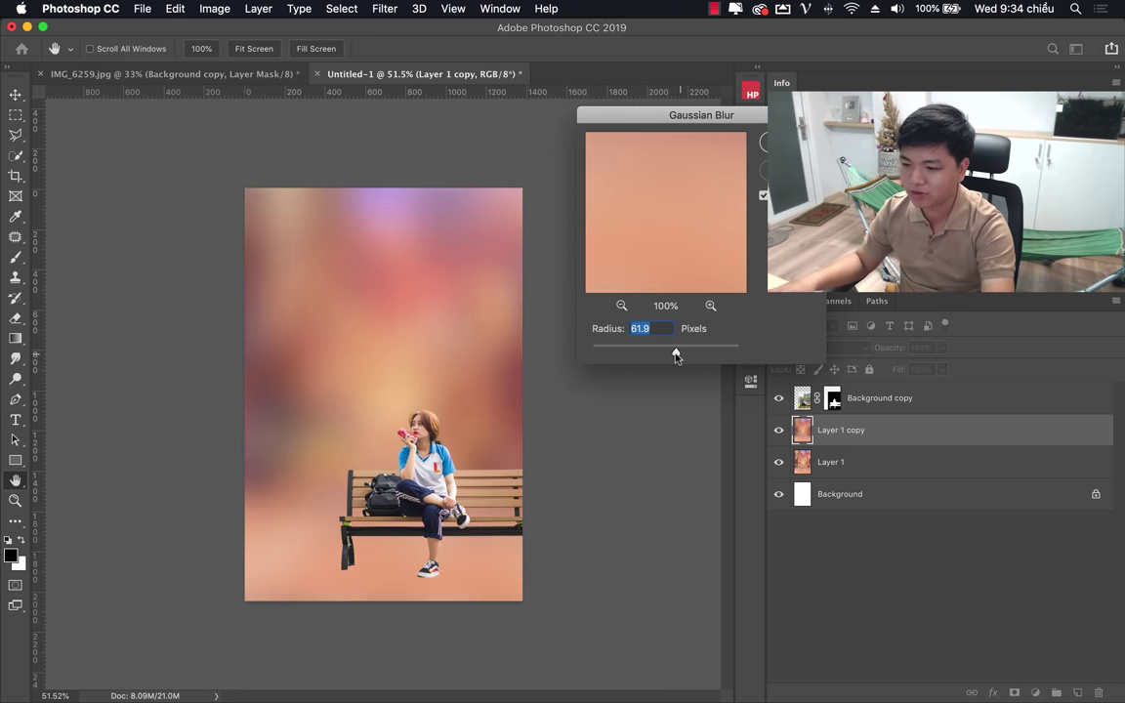
left_click_drag(675, 354, 640, 354)
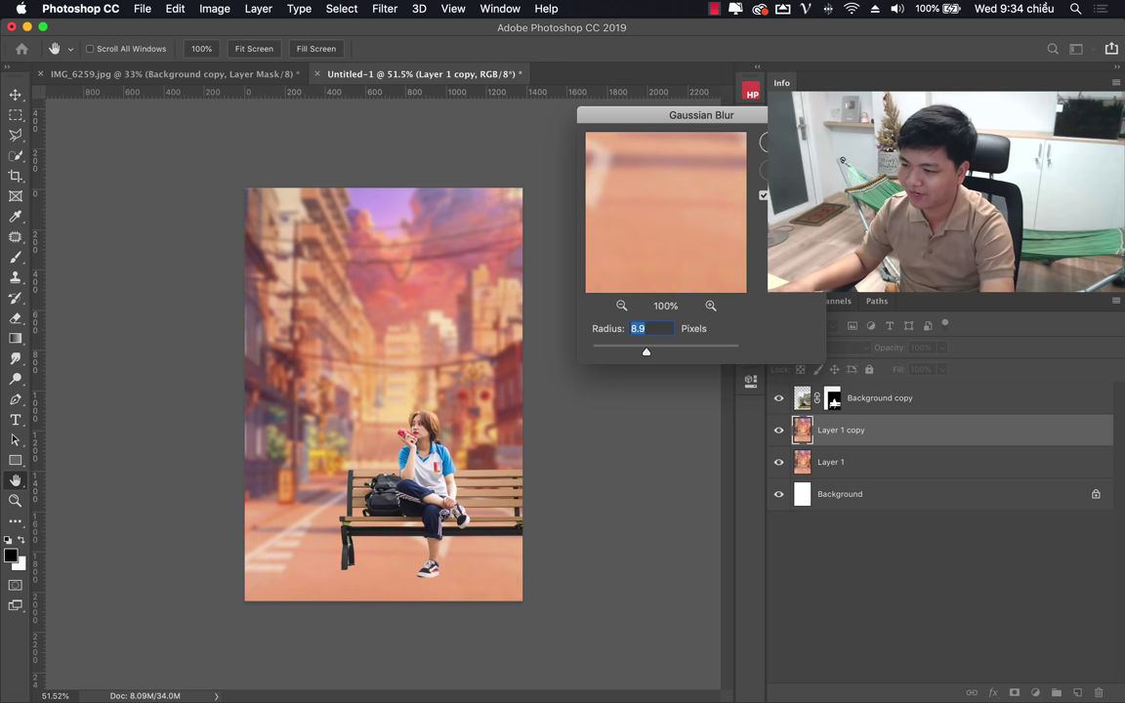
key("Return")
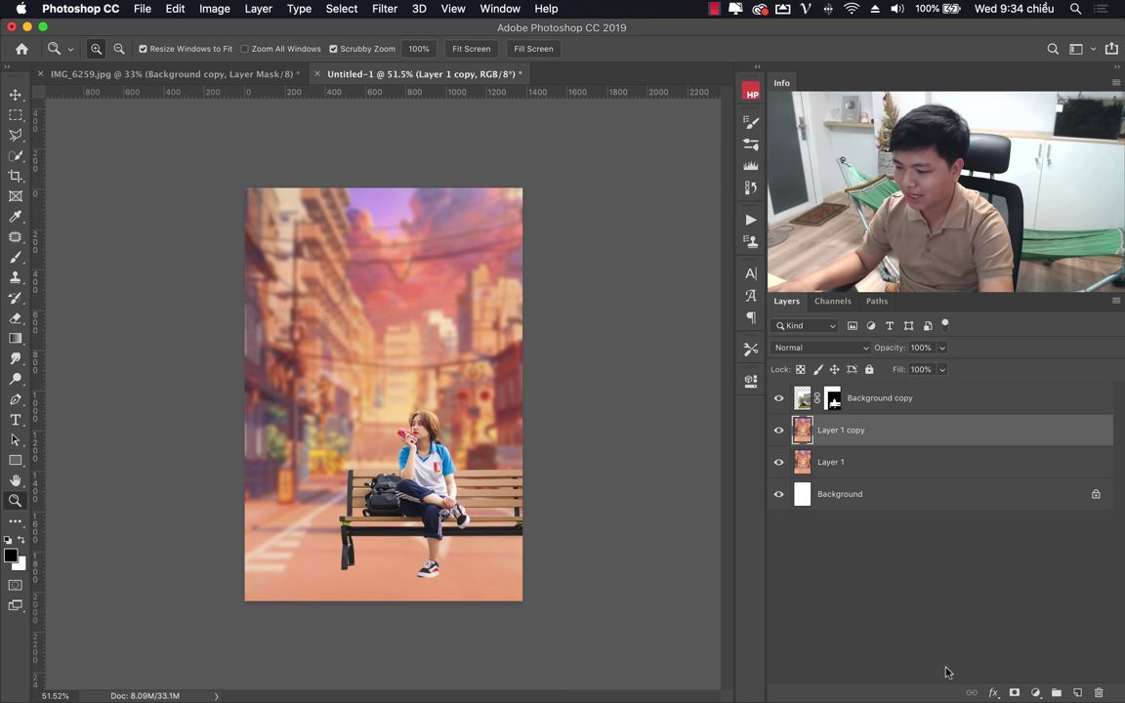
Add a layer mask to the blurred copy and choose the Black, White gradient.
left_click(1015, 693)
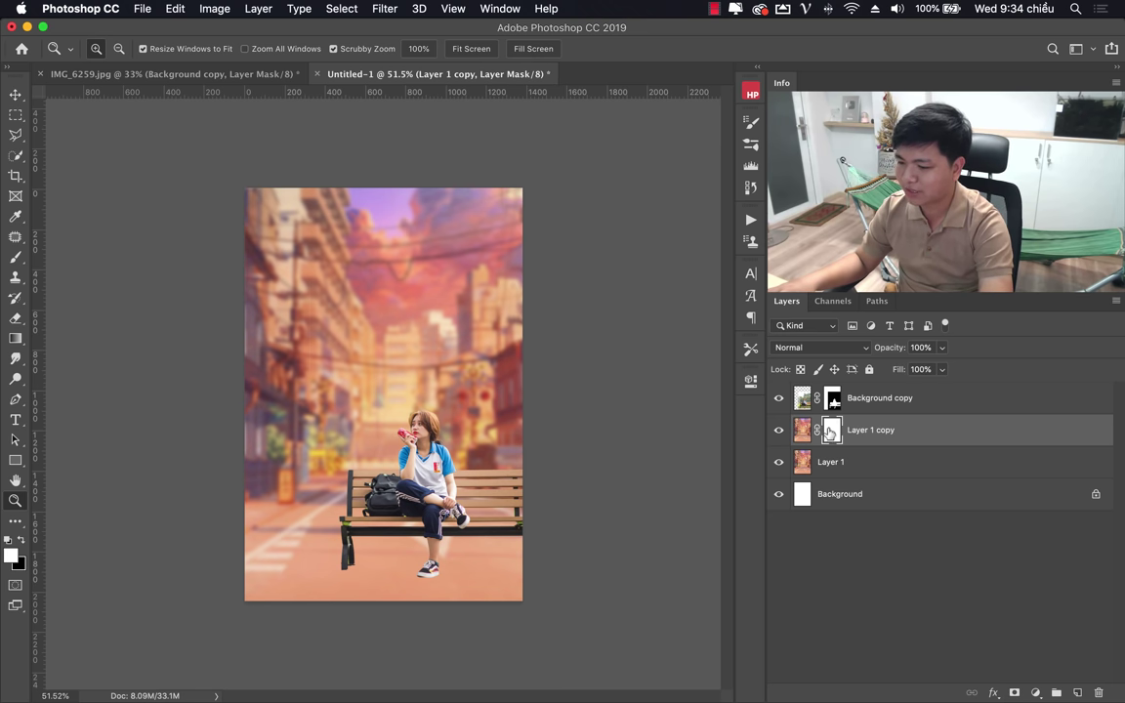
left_click(14, 338)
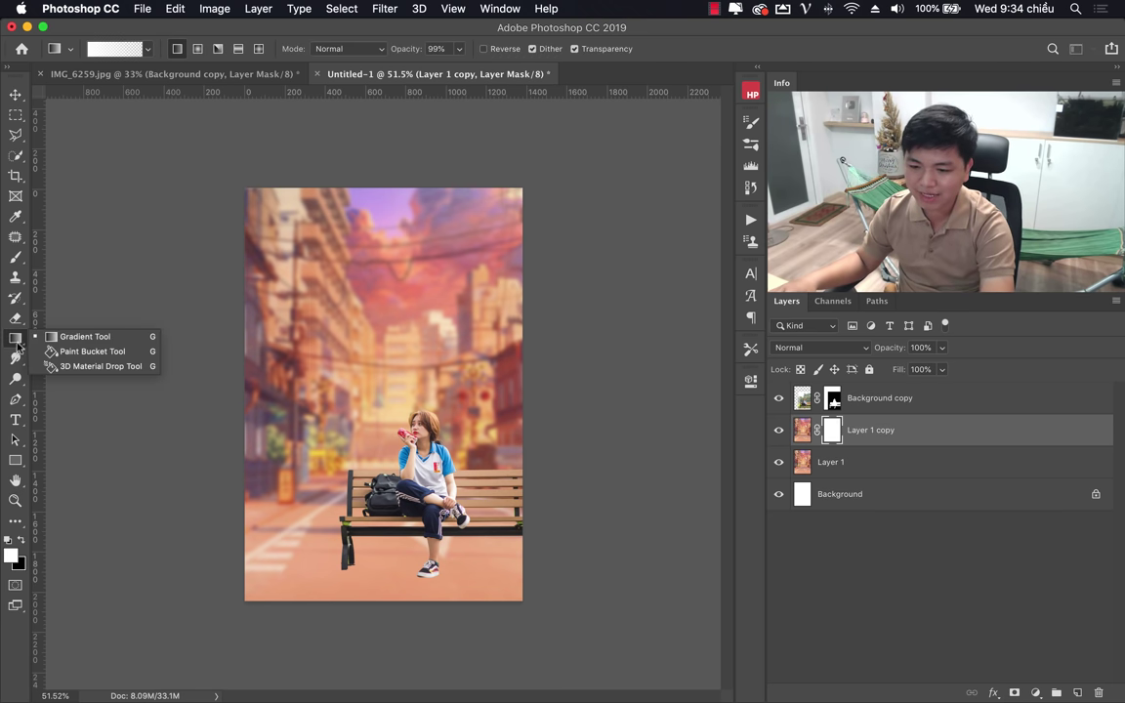
left_click(77, 337)
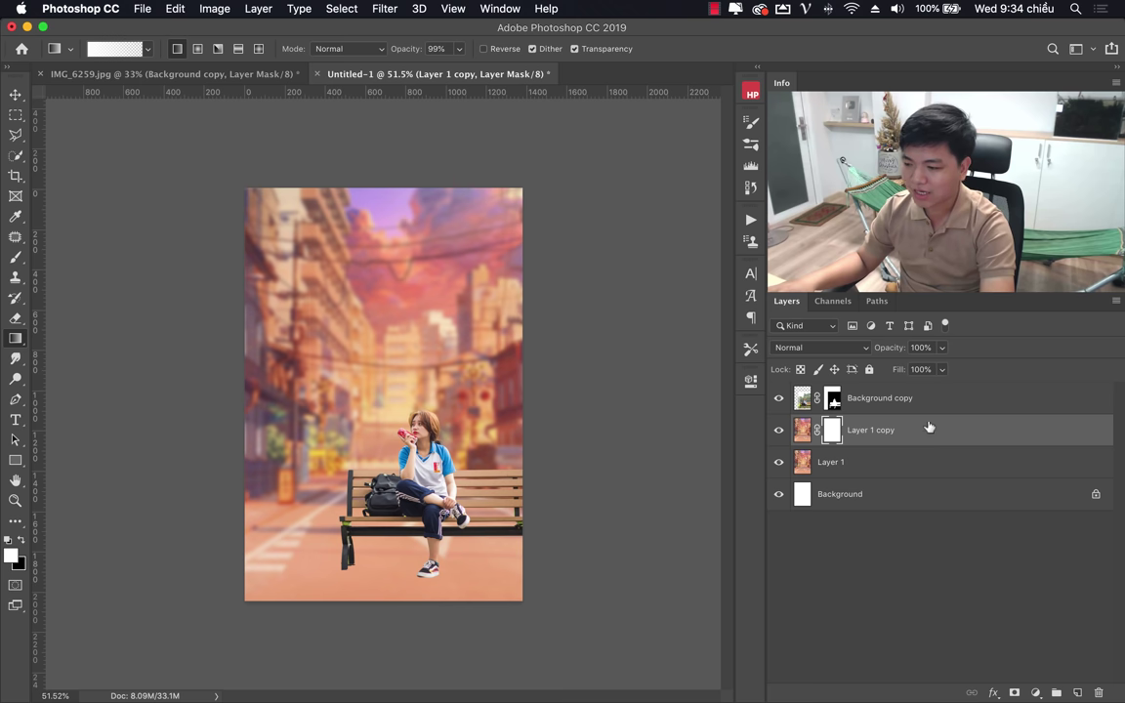
left_click(117, 49)
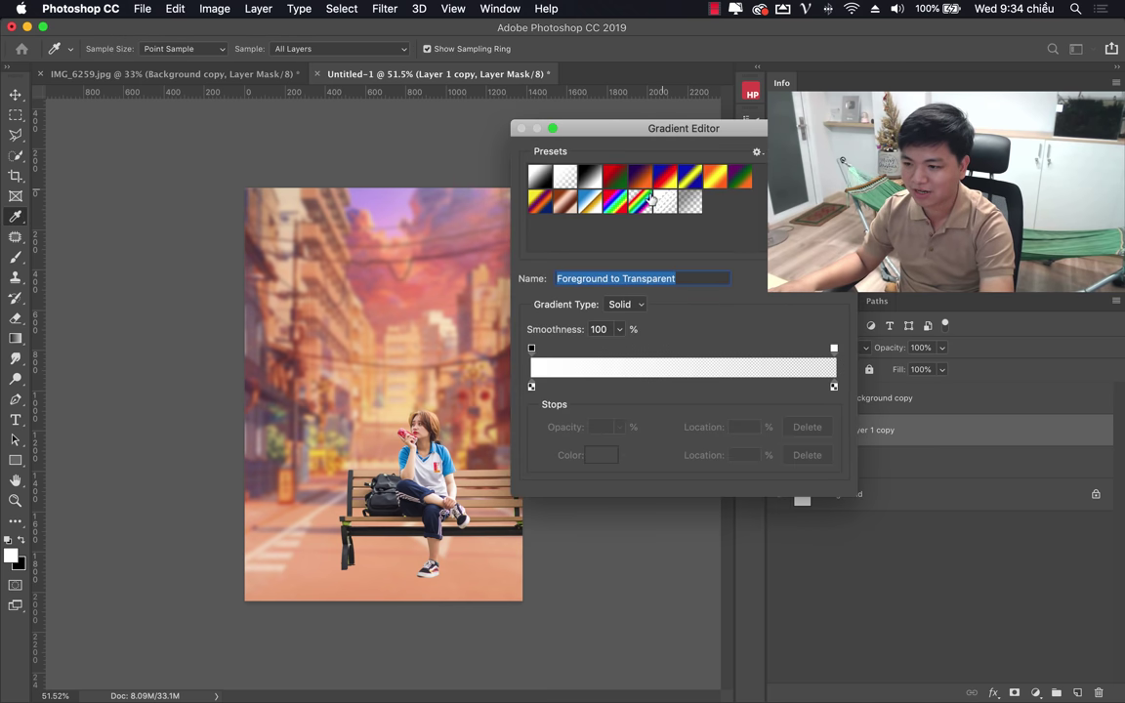
left_click(588, 175)
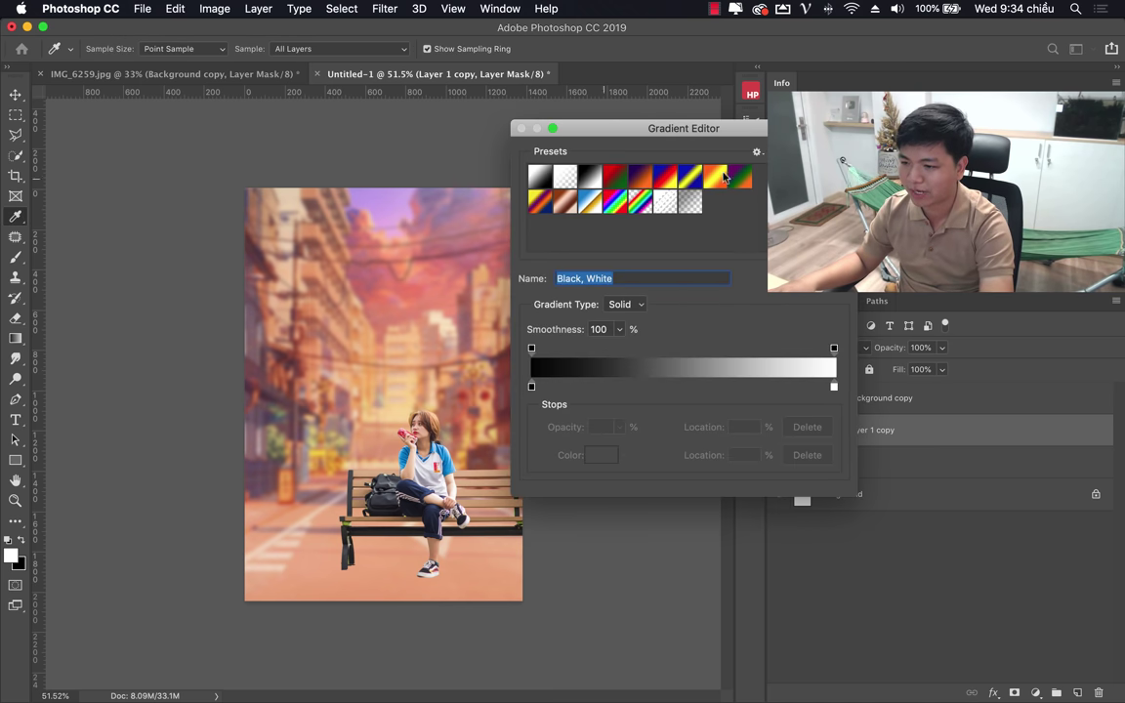
key("Return")
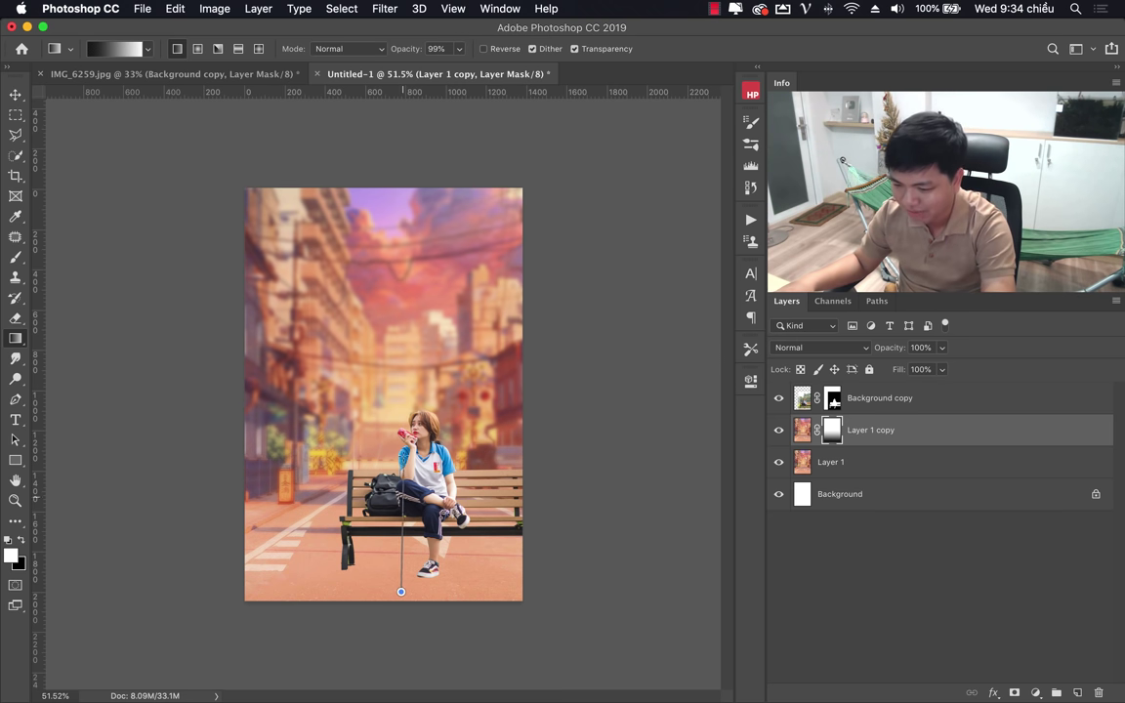
Apply the gradient on the mask to keep the ground sharp, then add a new empty layer.
left_click(778, 430)
left_click(778, 429)
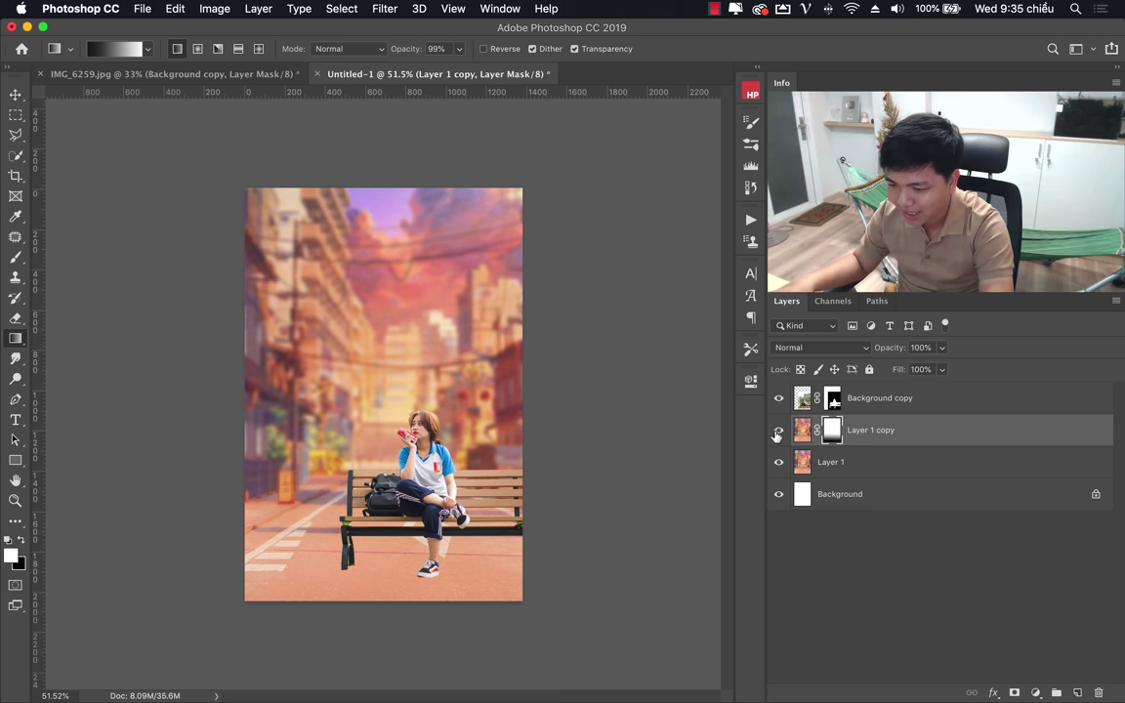
left_click(778, 430)
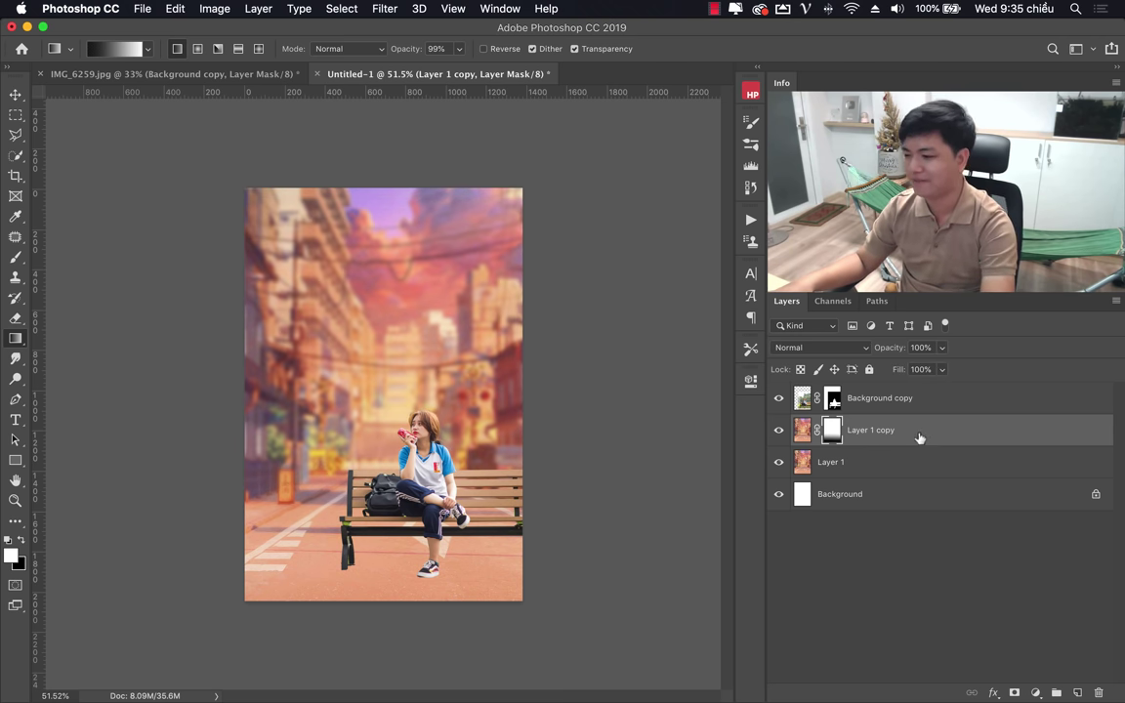
key("ctrl+2")
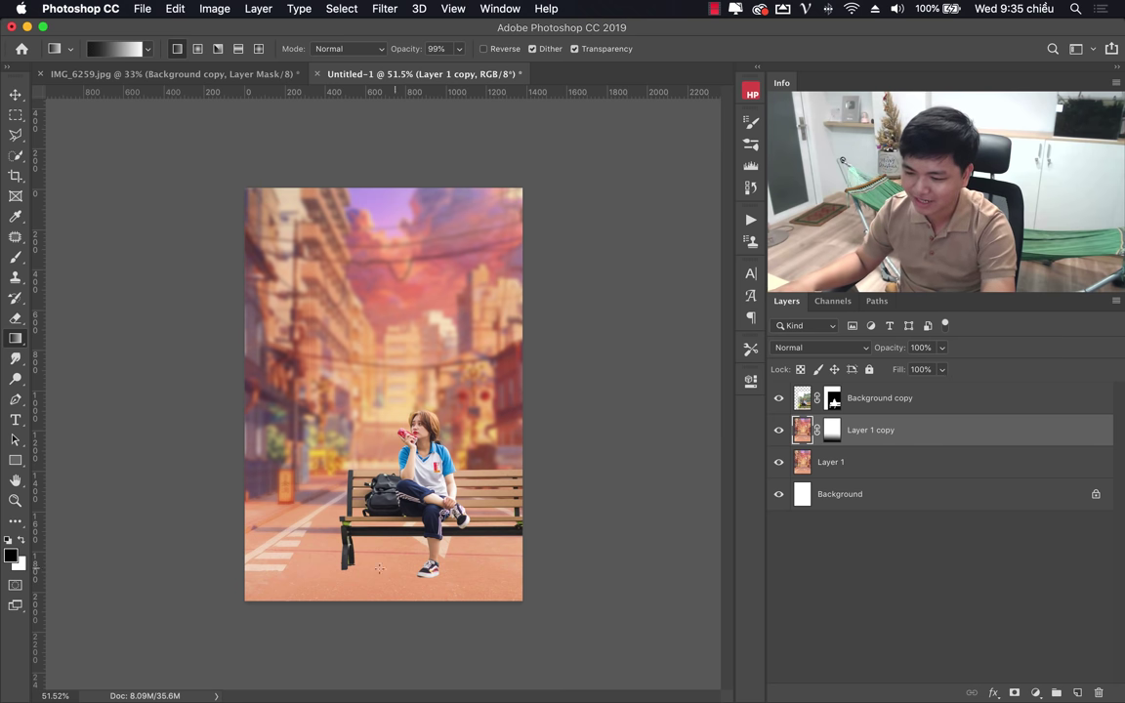
key("ctrl+shift+n")
Apply the girl layer's mask permanently and duplicate it as Background copy 2.
key("Return")
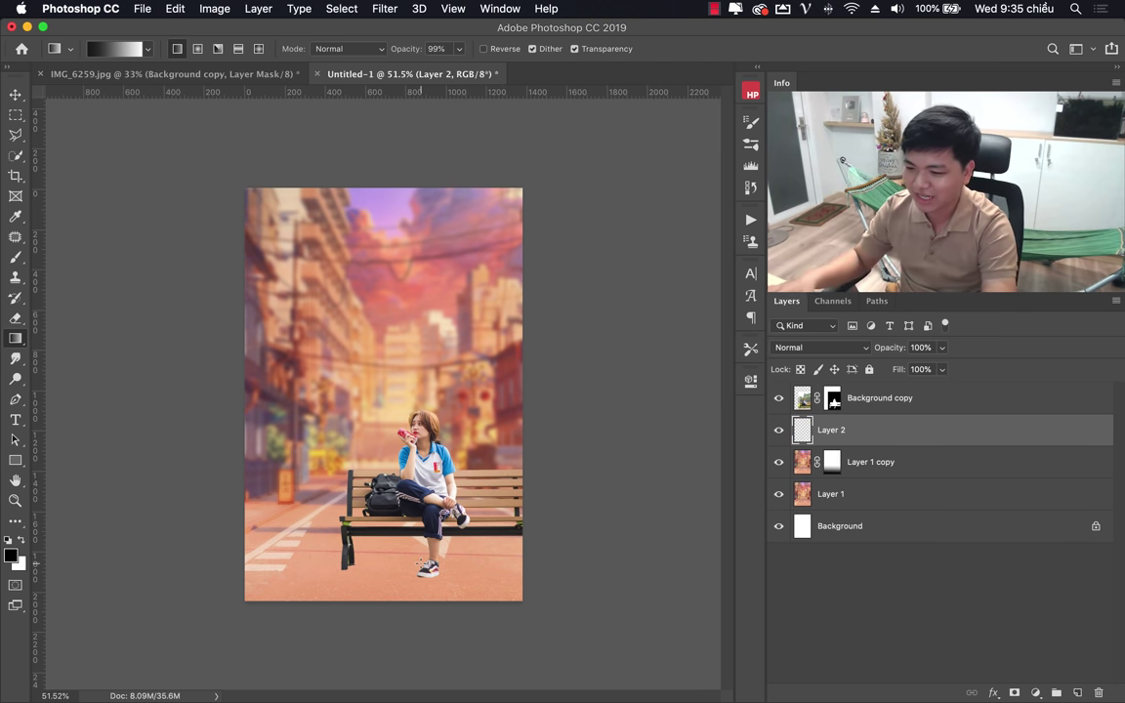
left_click(949, 401)
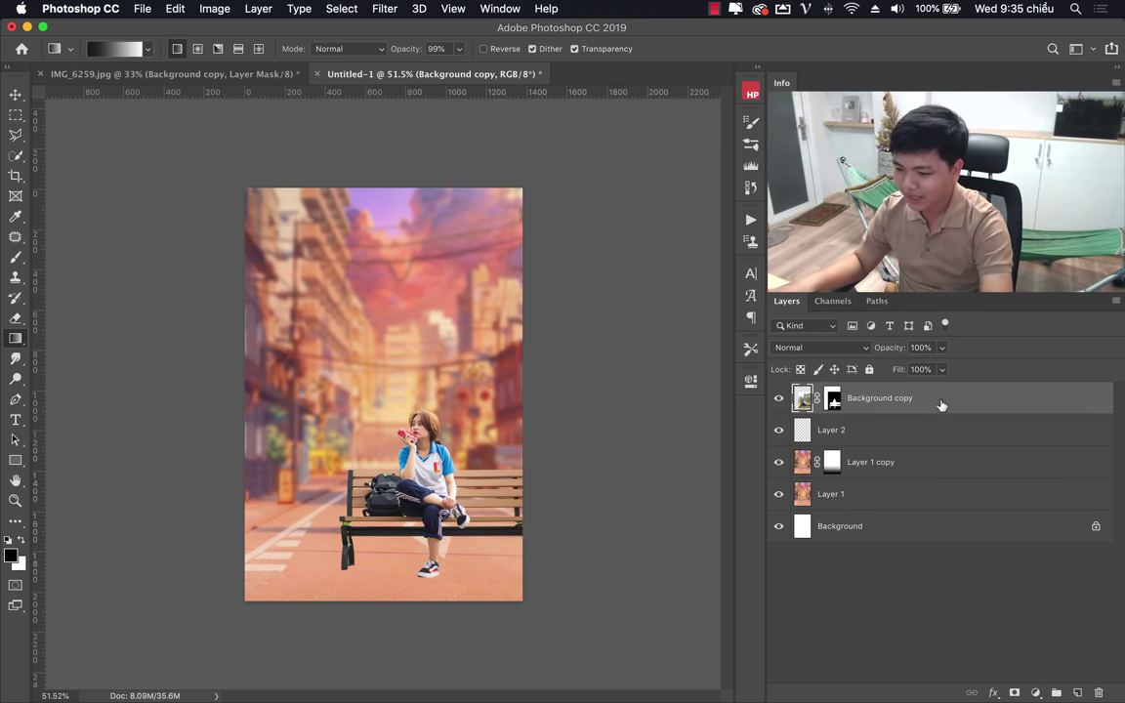
left_click(835, 402)
right_click(835, 401)
key("Escape")
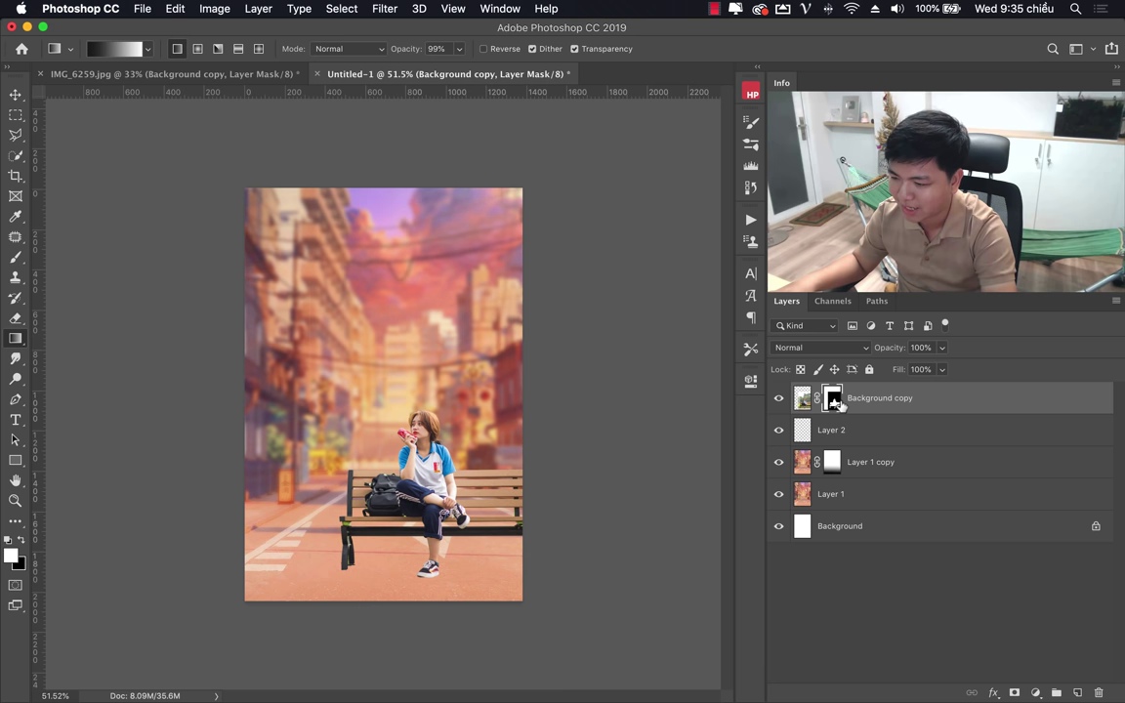
right_click(833, 401)
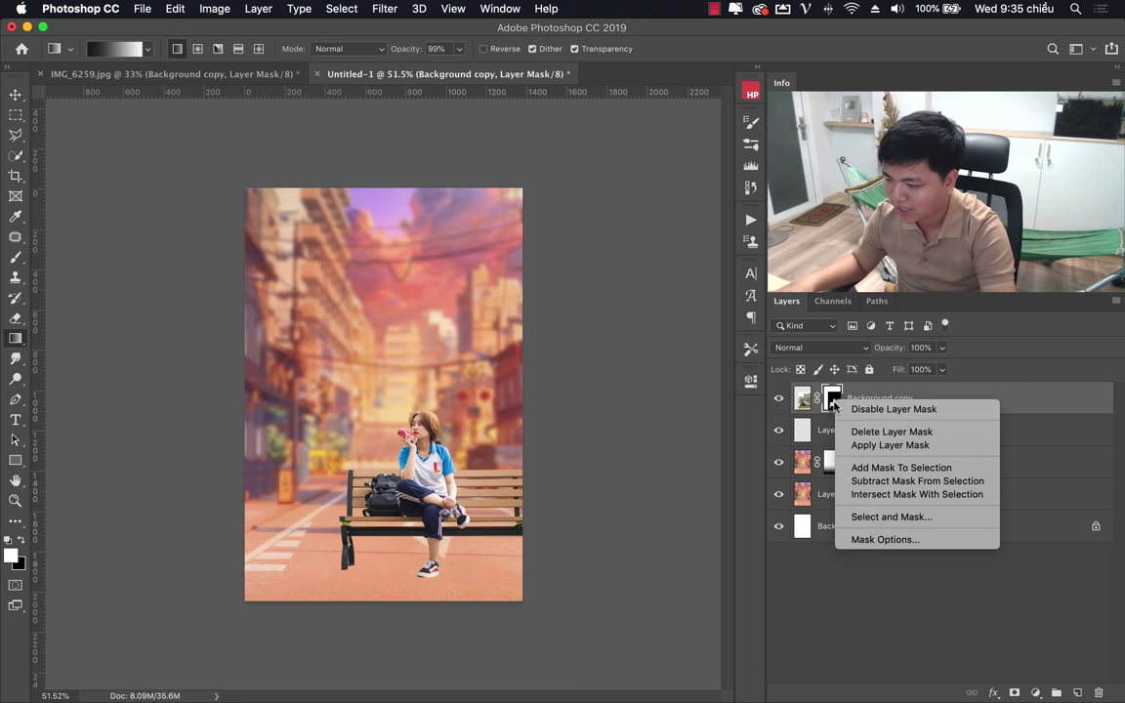
left_click(857, 444)
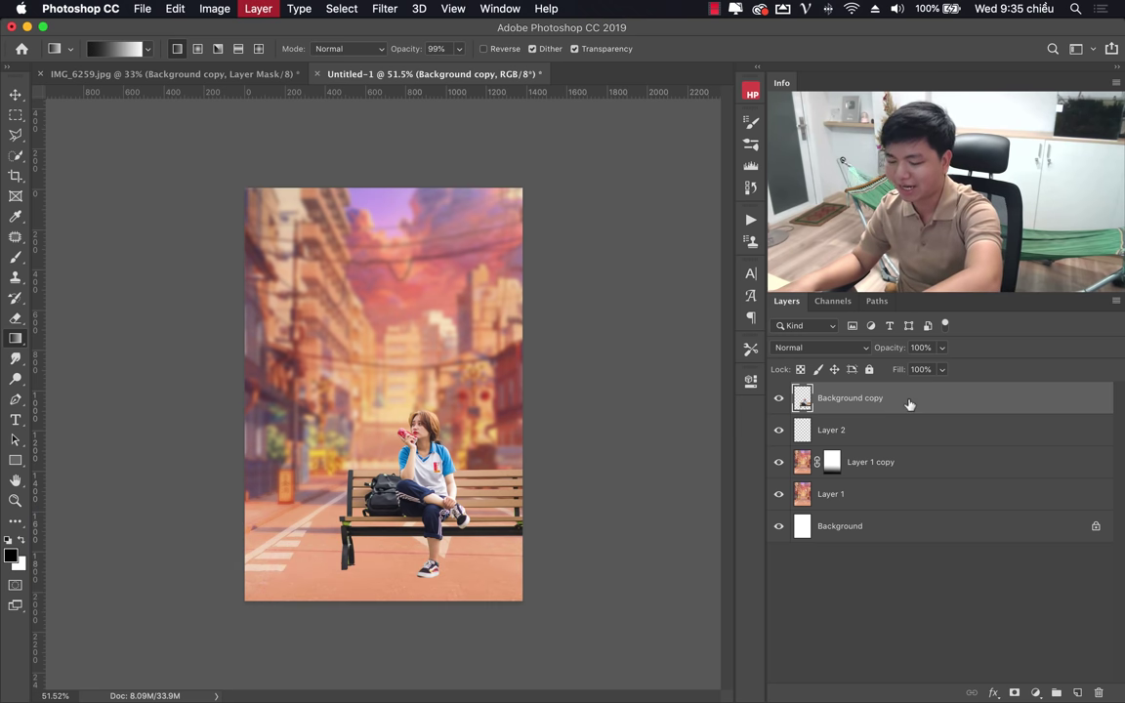
key("ctrl+j")
left_click(874, 431)
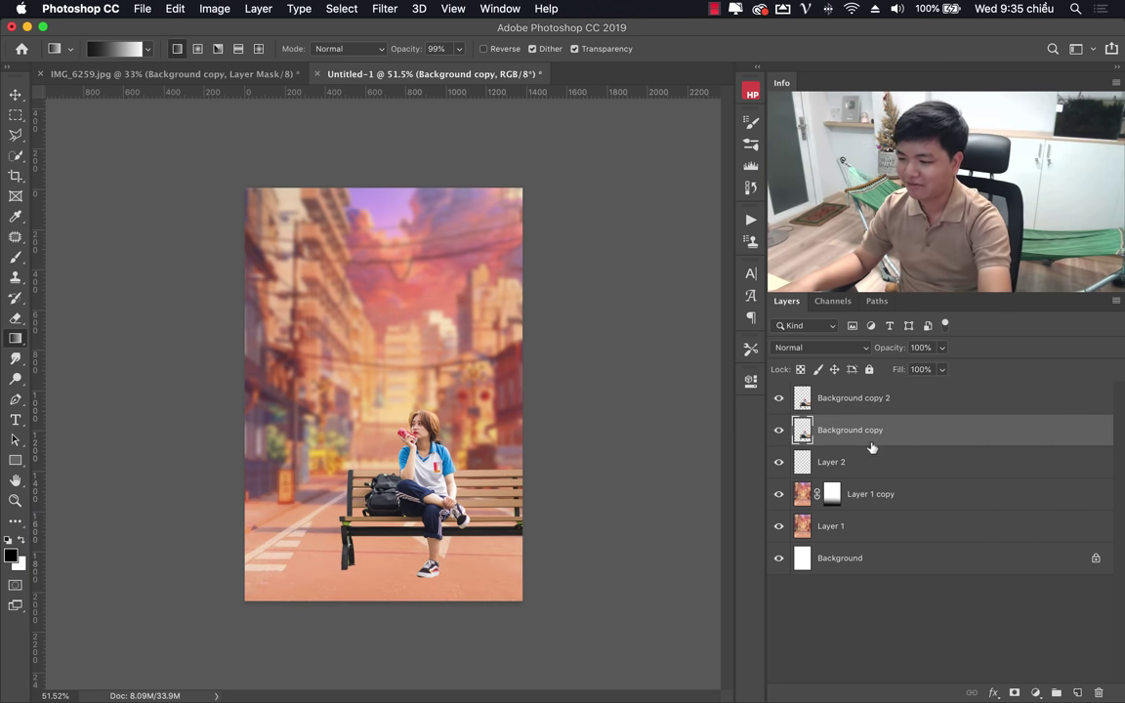
key("ctrl+t")
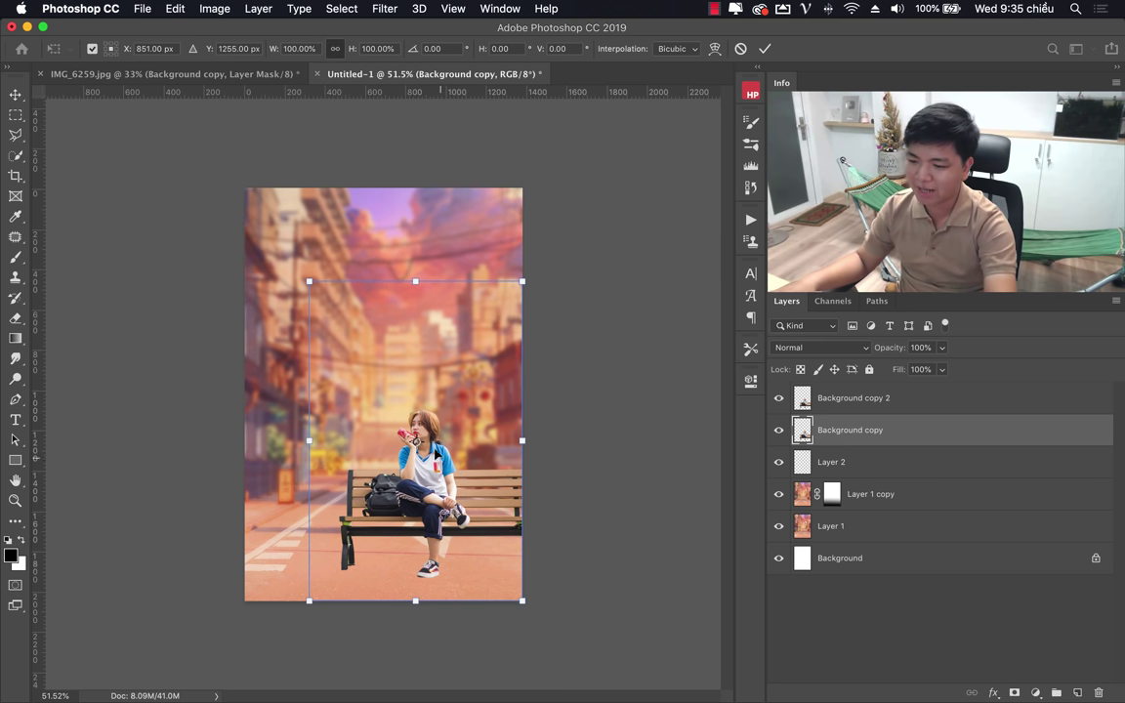
right_click(422, 447)
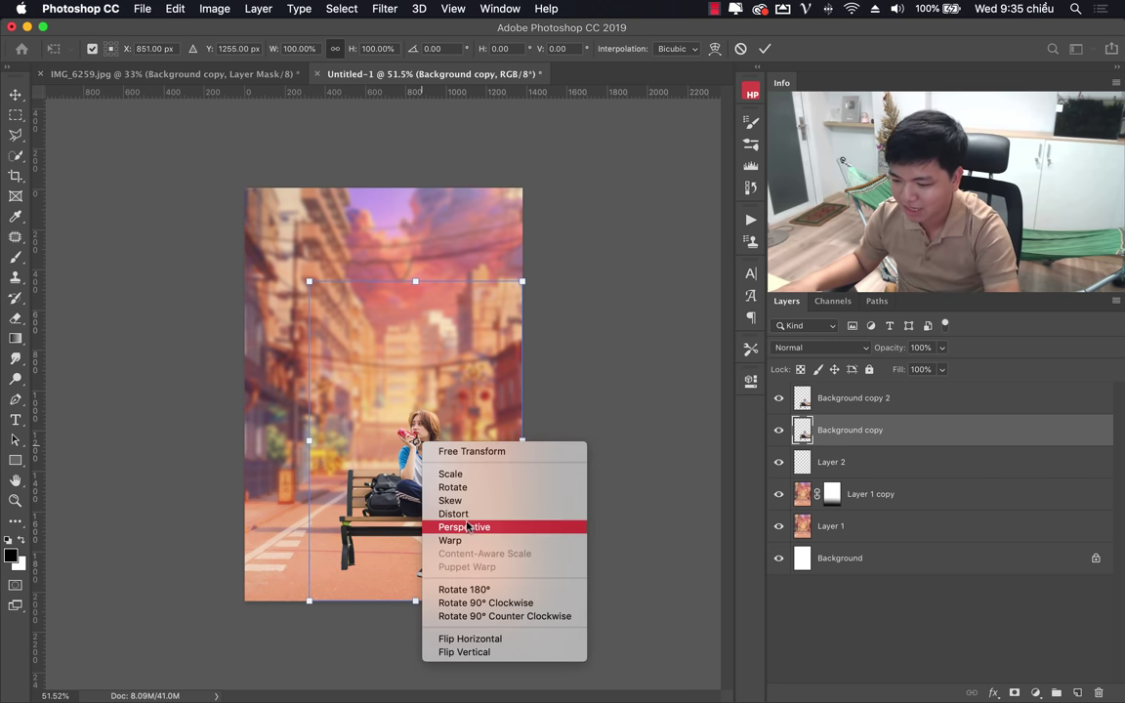
left_click(417, 282)
mouse_move(417, 282)
left_mouse_down()
mouse_move(179, 547)
mouse_move(120, 539)
mouse_move(94, 587)
mouse_move(310, 446)
mouse_move(153, 517)
mouse_move(417, 447)
mouse_move(201, 513)
mouse_move(114, 558)
mouse_move(96, 540)
mouse_move(120, 537)
mouse_move(52, 569)
left_mouse_up()
mouse_move(315, 591)
left_mouse_down()
mouse_move(331, 550)
mouse_move(350, 563)
left_mouse_up()
key("Return")
key("g")
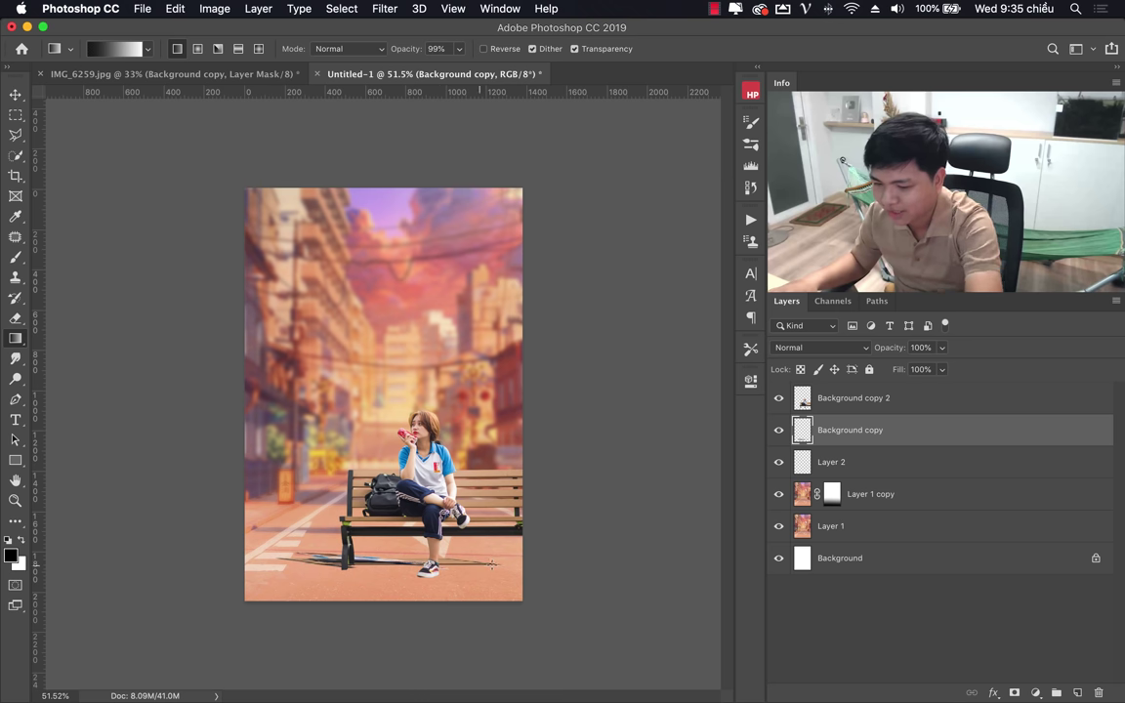
key("BackSpace")
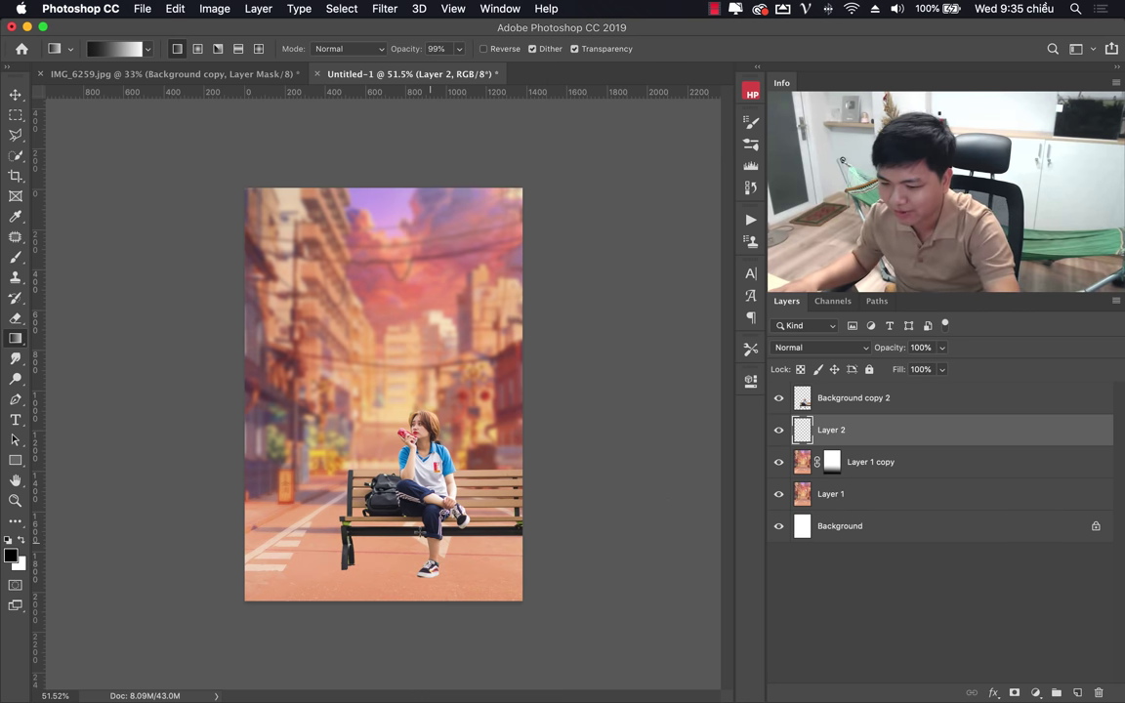
Zoom in on the bench, delete the empty Layer 2, and duplicate the girl layer.
key("z")
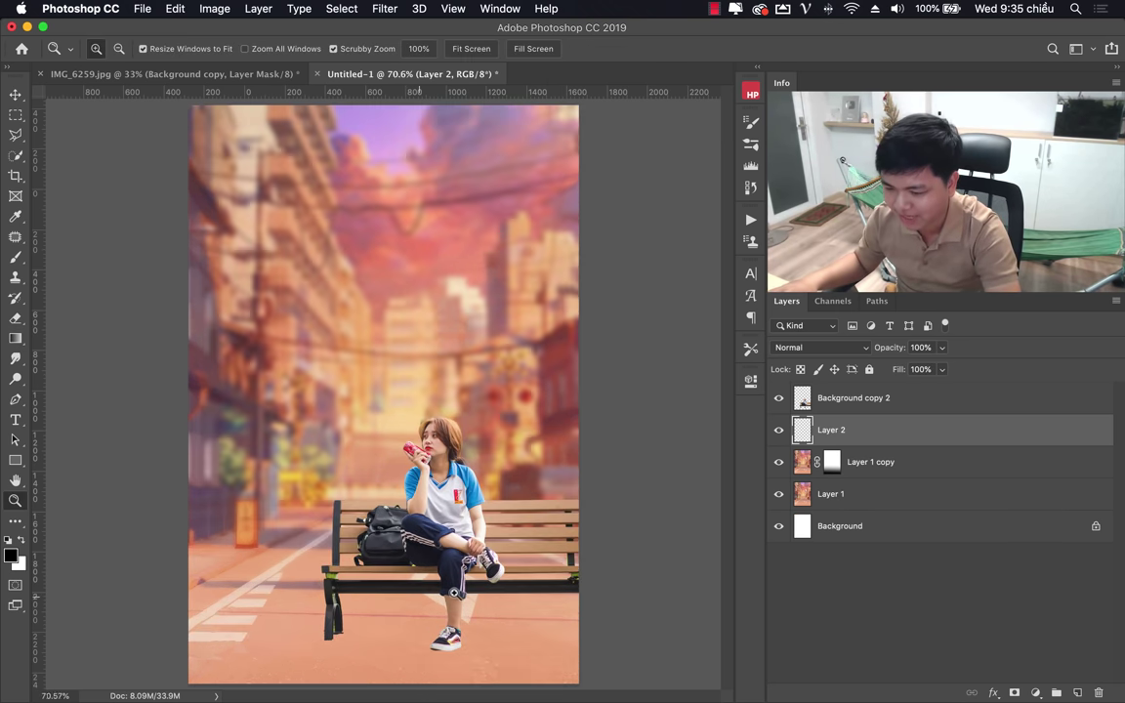
mouse_move(376, 537)
left_mouse_down()
mouse_move(409, 531)
mouse_move(241, 516)
left_mouse_up()
key("ctrl+r")
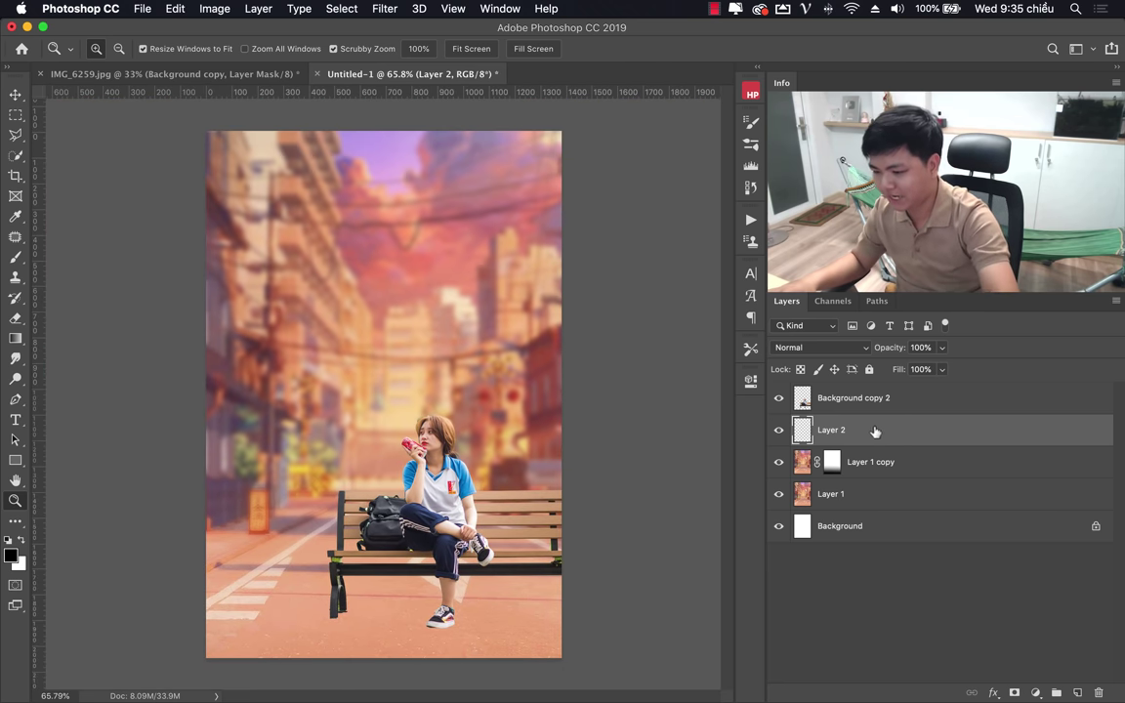
left_click(907, 401)
left_click(881, 432)
key("Delete")
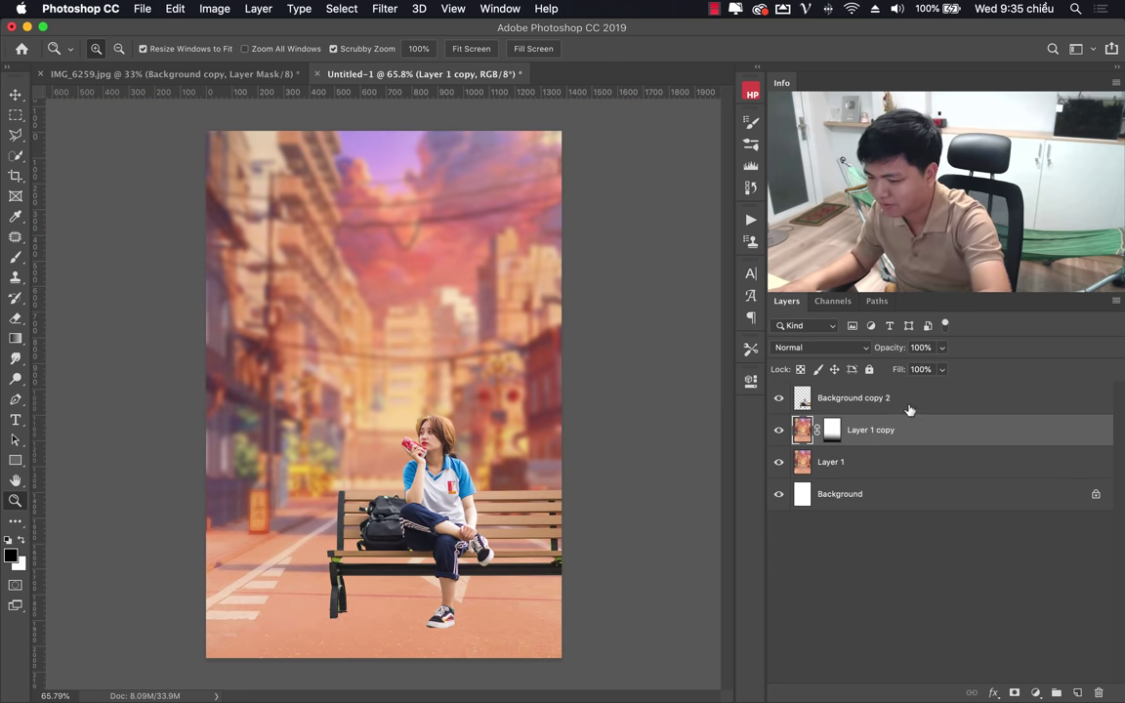
left_click(909, 408)
key("ctrl+j")
left_click(874, 430)
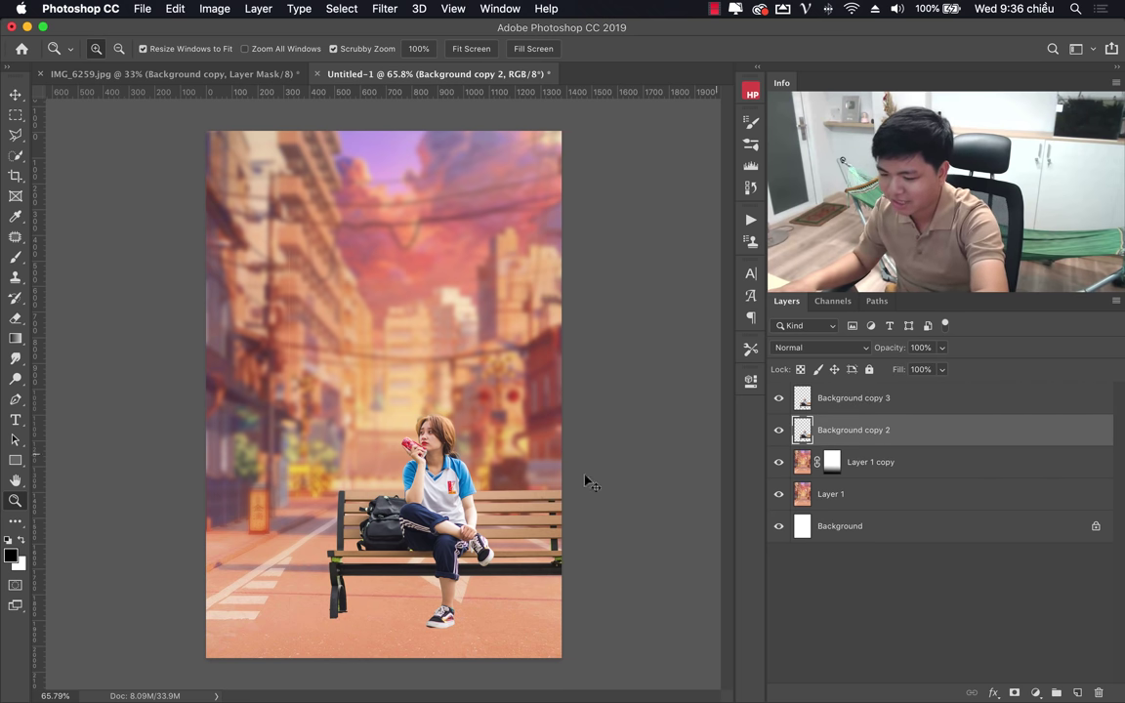
Distort the lower girl copy flat onto the ground as a shadow and load its outline as a selection.
key("ctrl+t")
right_click(451, 394)
left_click(465, 459)
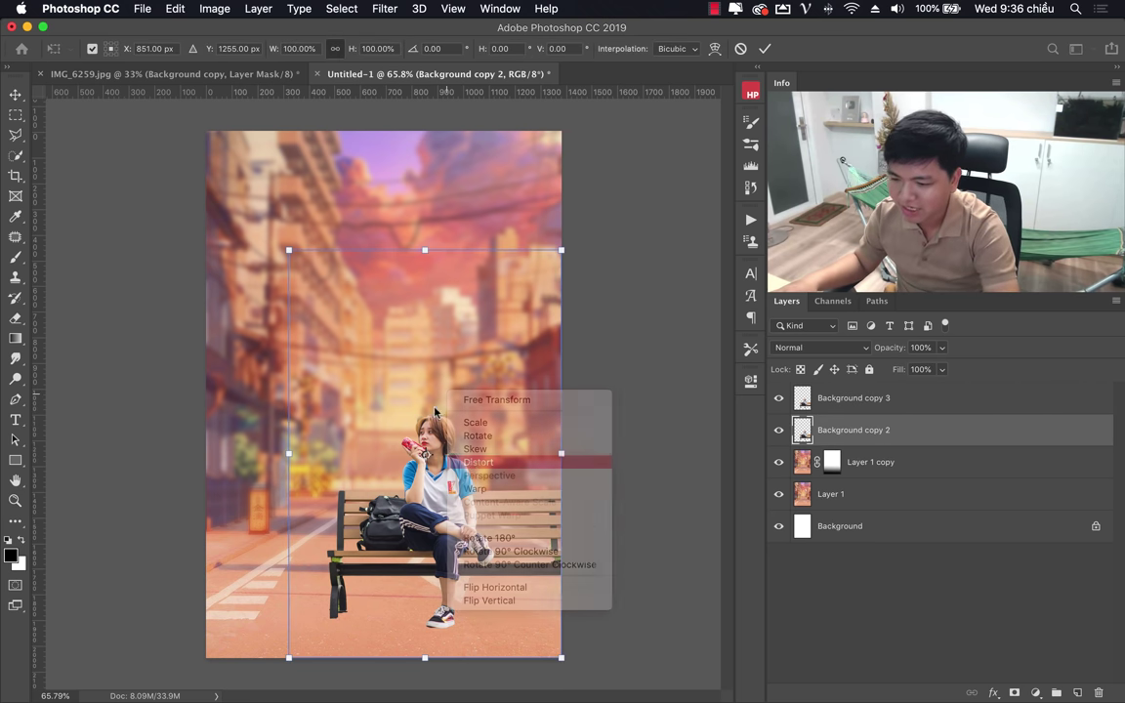
left_click_drag(425, 256, 209, 456)
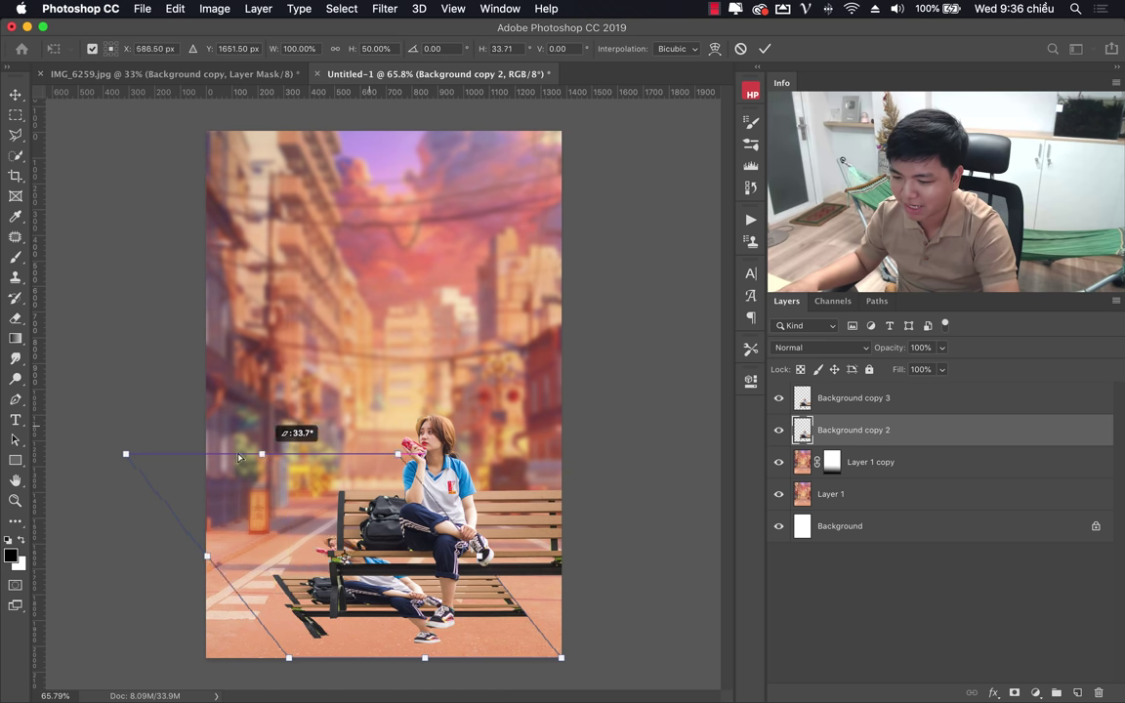
left_click_drag(500, 621, 515, 603)
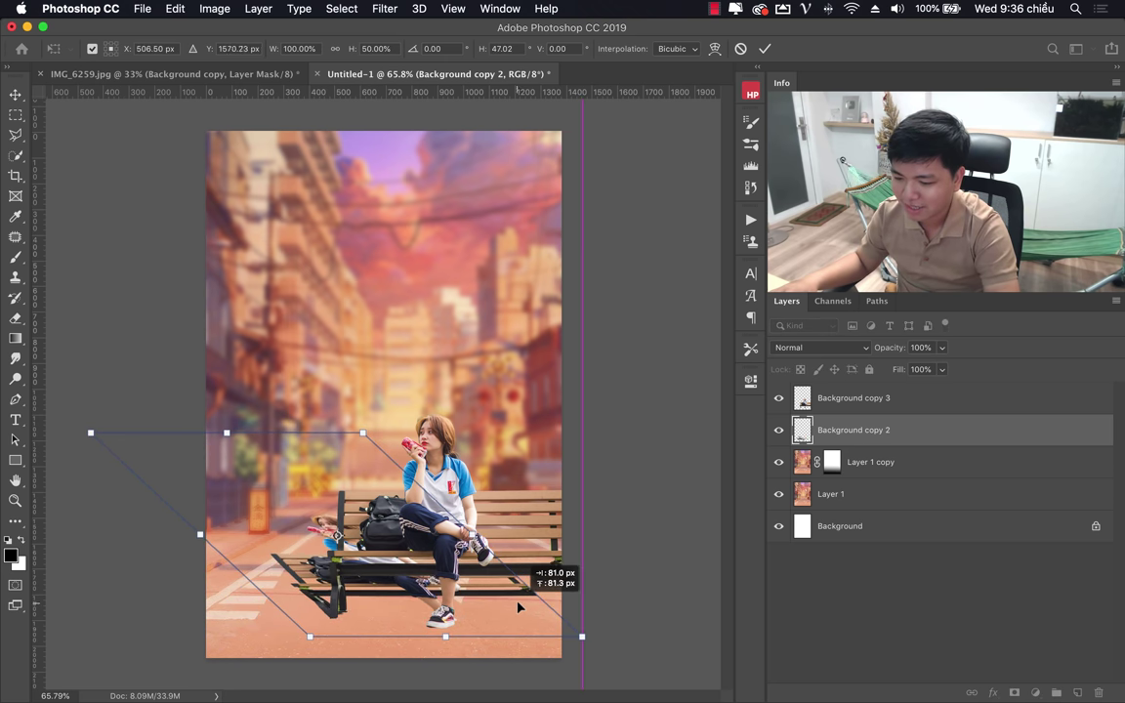
key("Return")
key("z")
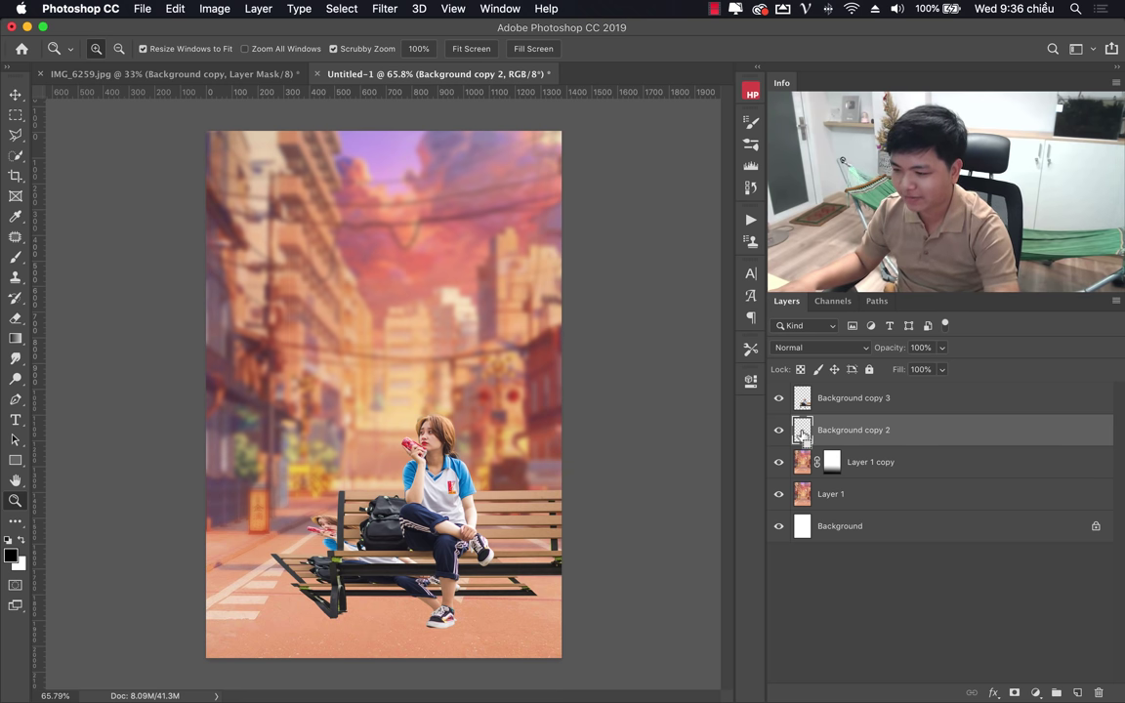
left_click(803, 430, "super")
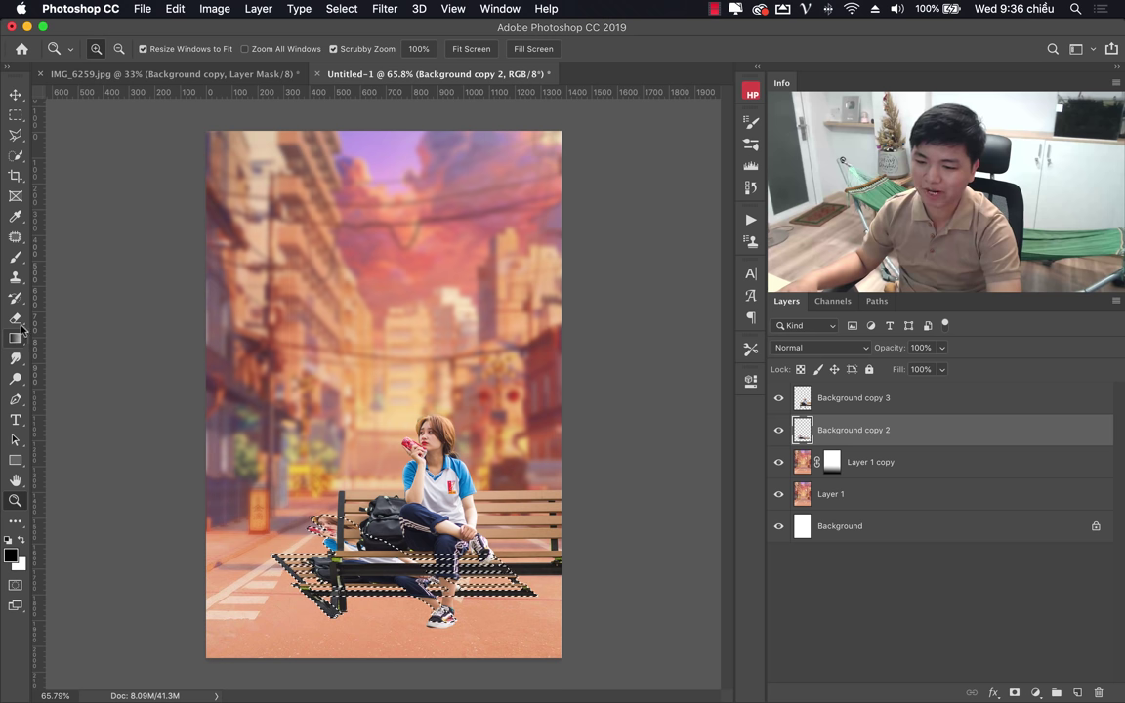
Paint the selected shadow shape solid black with the Brush, then deselect.
left_click(16, 278)
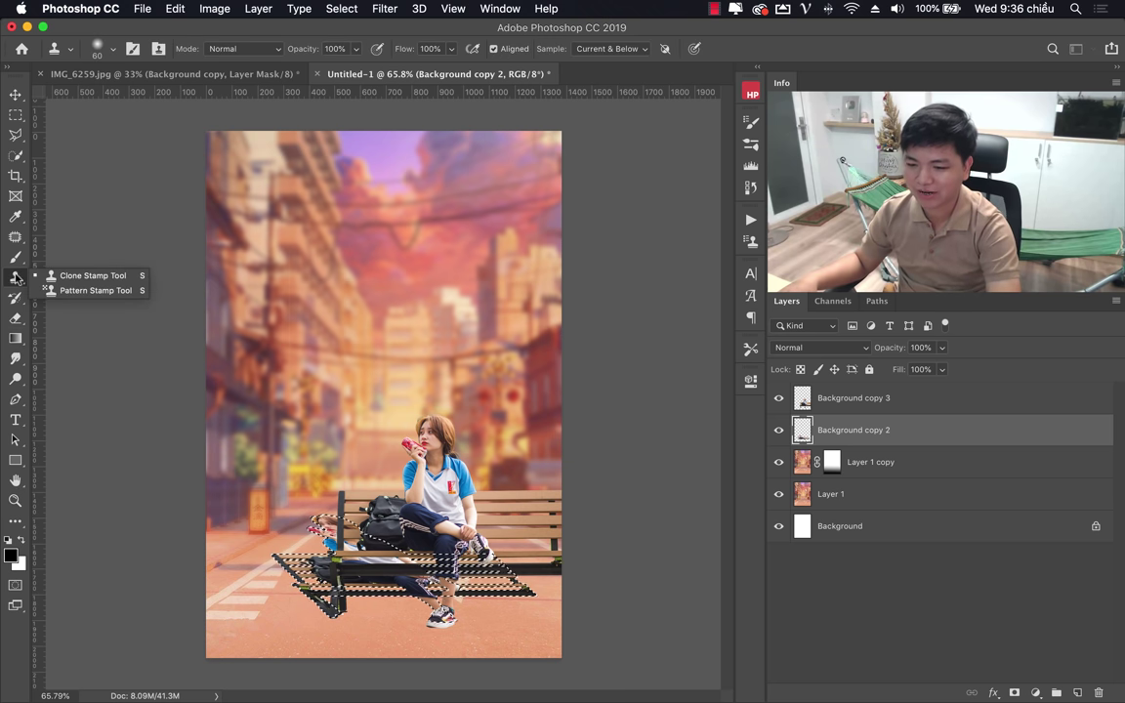
left_click(16, 357)
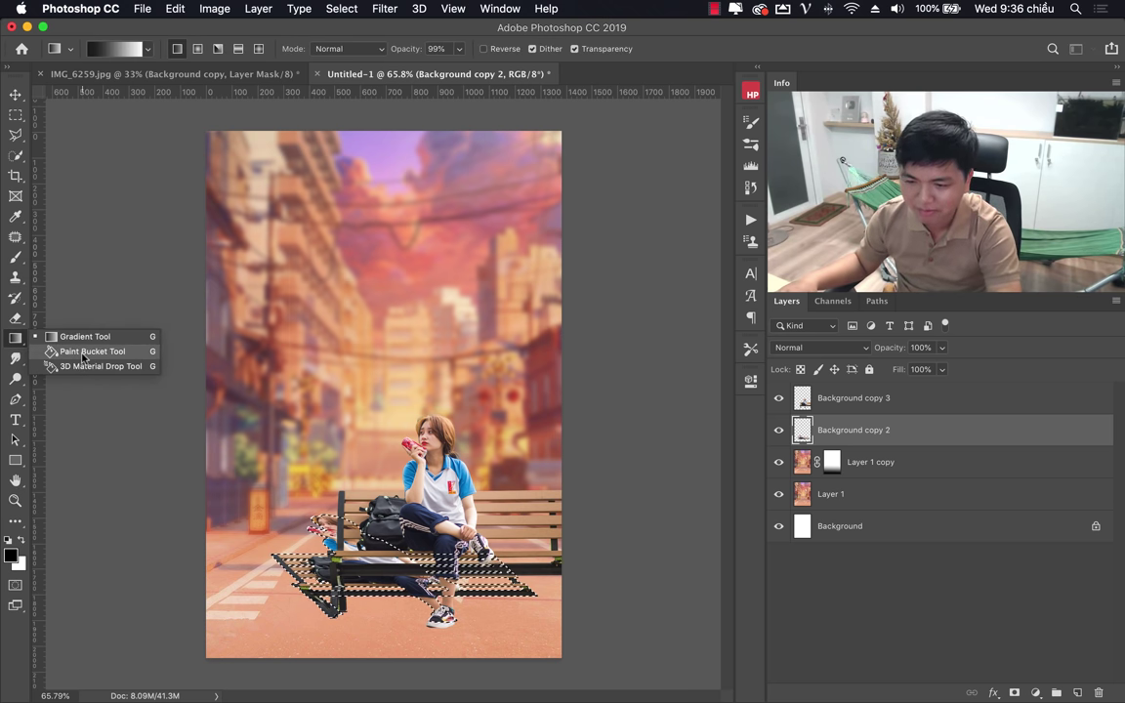
left_click(90, 351)
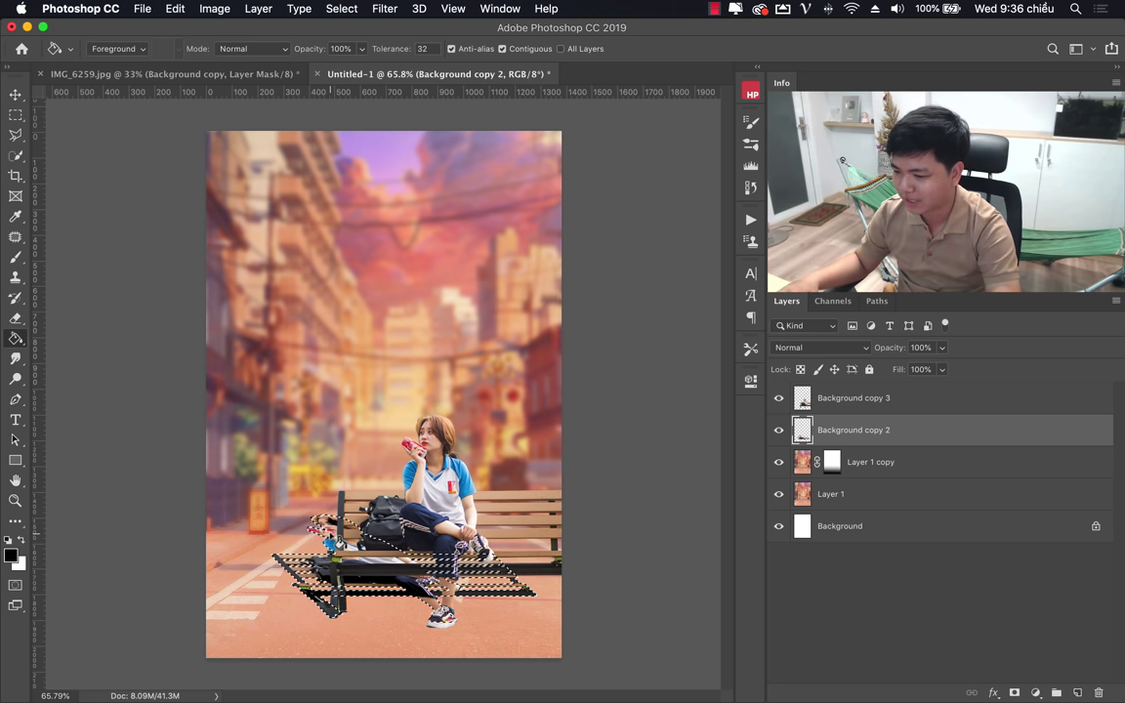
left_click(16, 256)
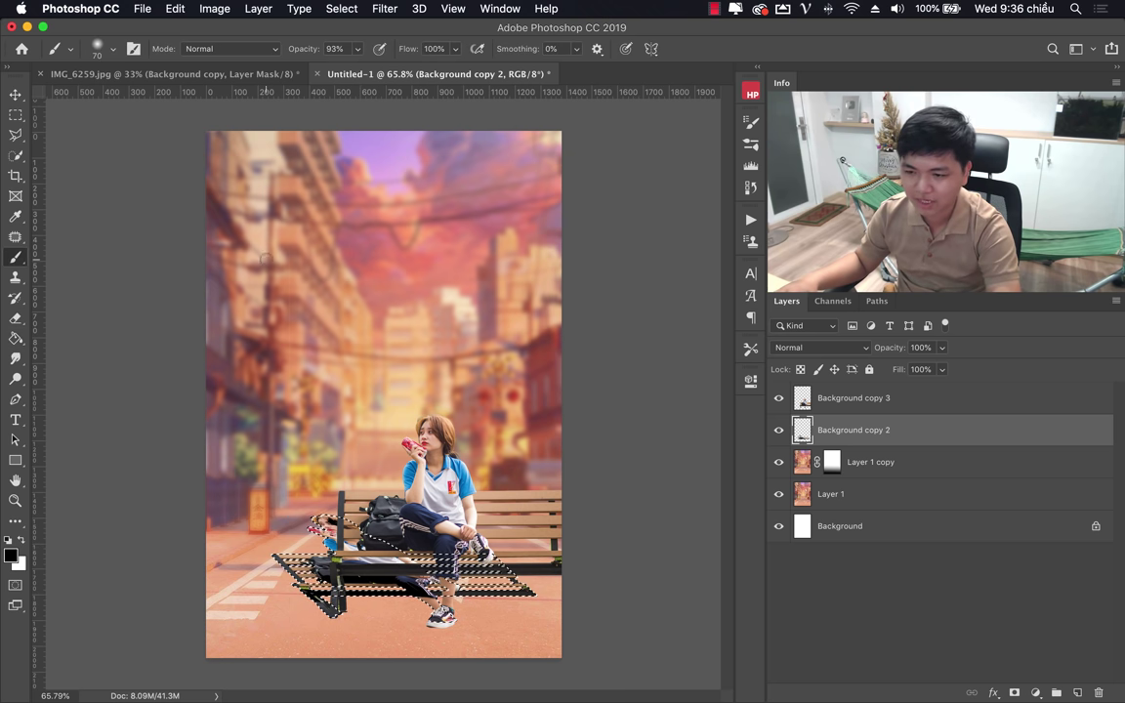
left_click_drag(312, 522, 334, 535)
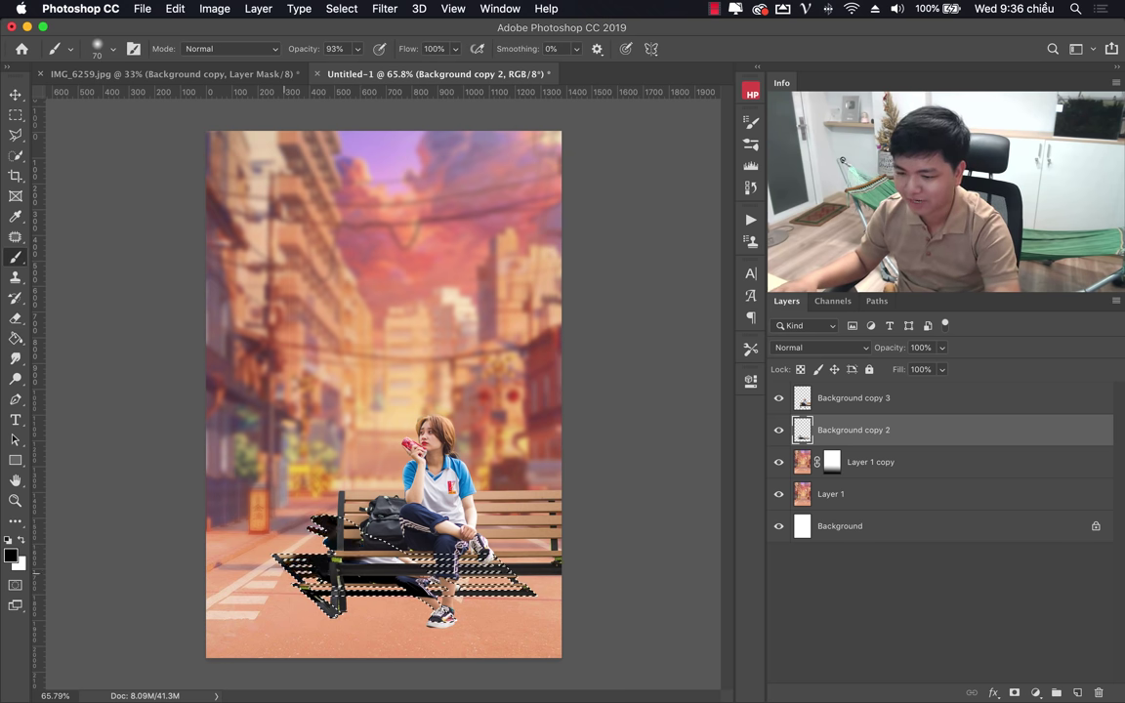
key("bracketright")
key("bracketright")
key("bracketright")
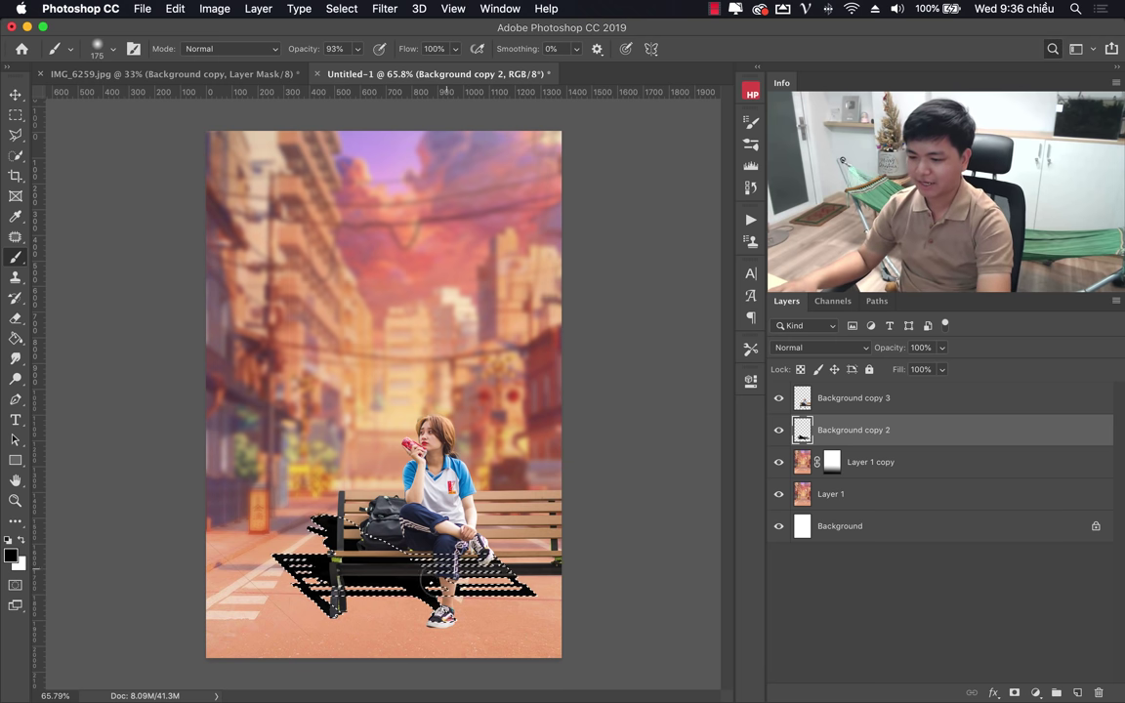
key("ctrl+d")
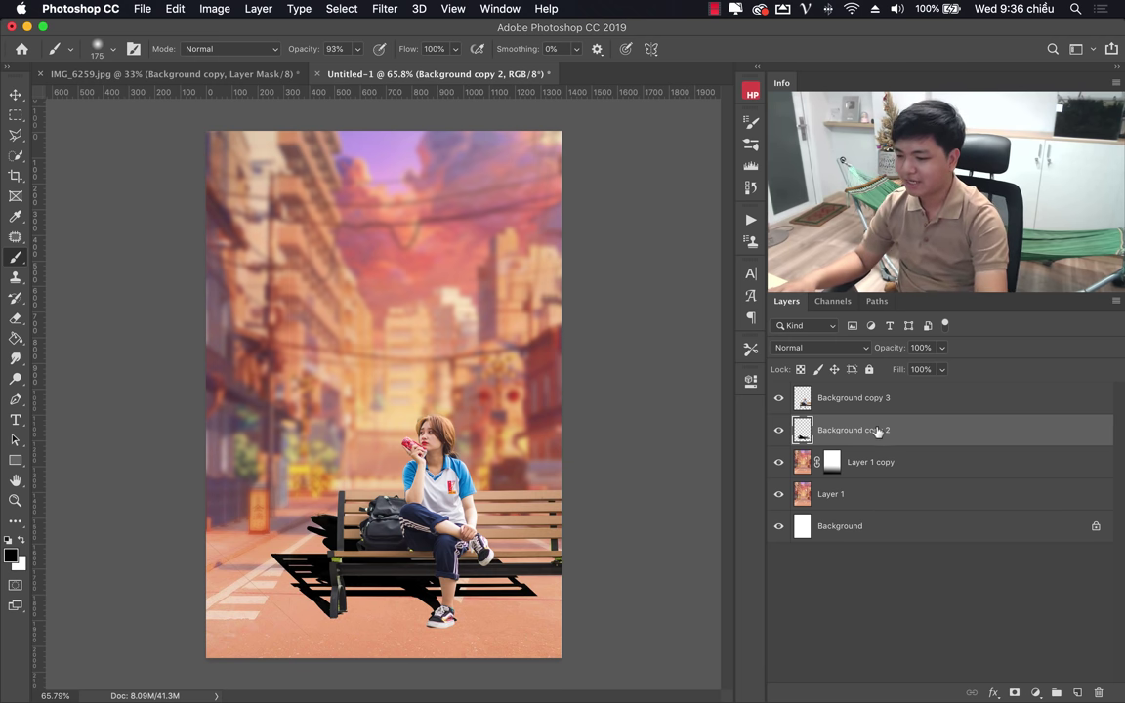
Soften the bench shadow with a small Gaussian Blur, set it to 54% opacity, and add a layer mask.
left_click(384, 9)
mouse_move(390, 195)
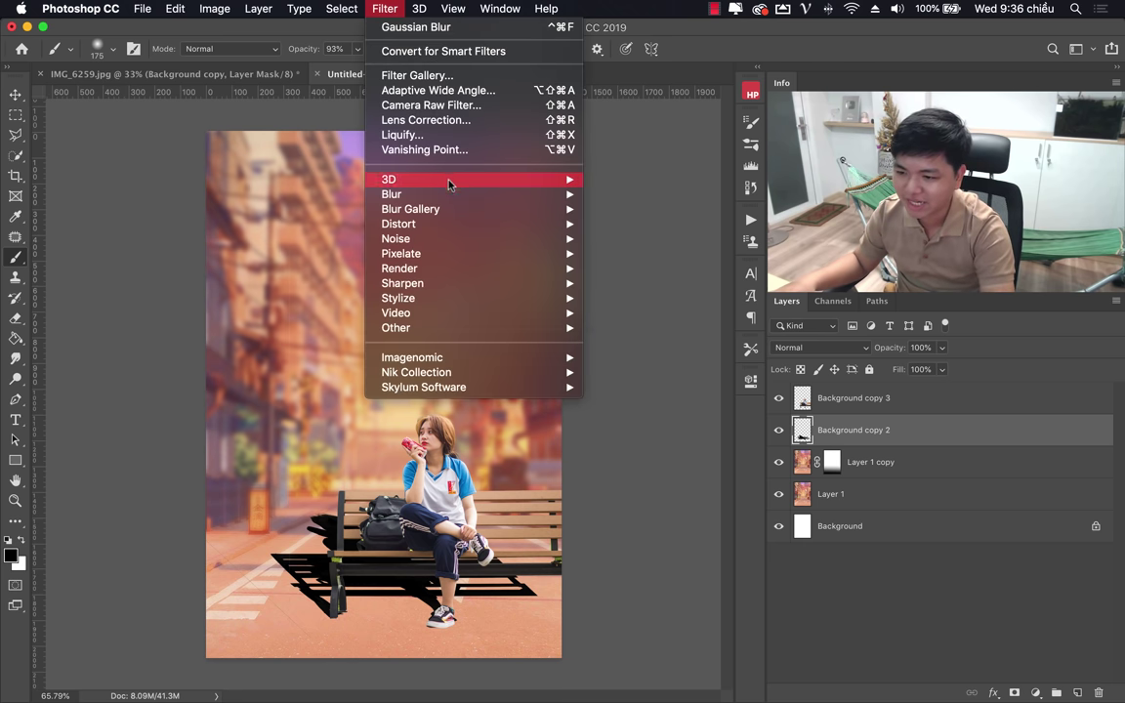
left_click(671, 255)
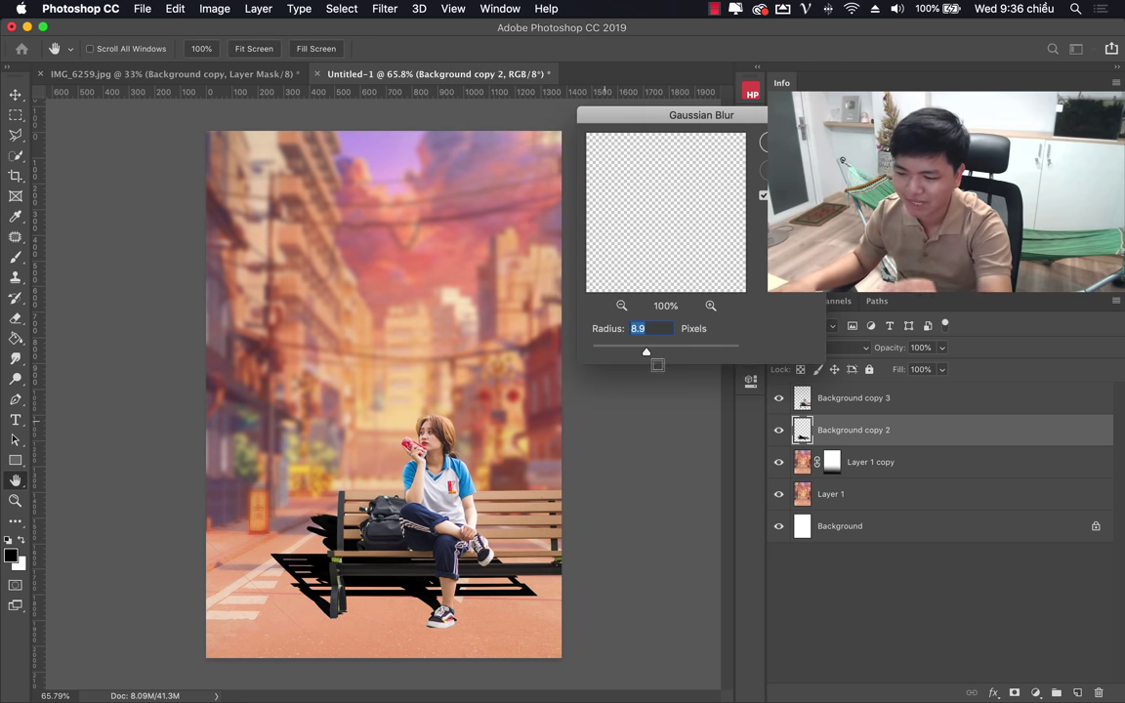
left_click_drag(645, 352, 636, 355)
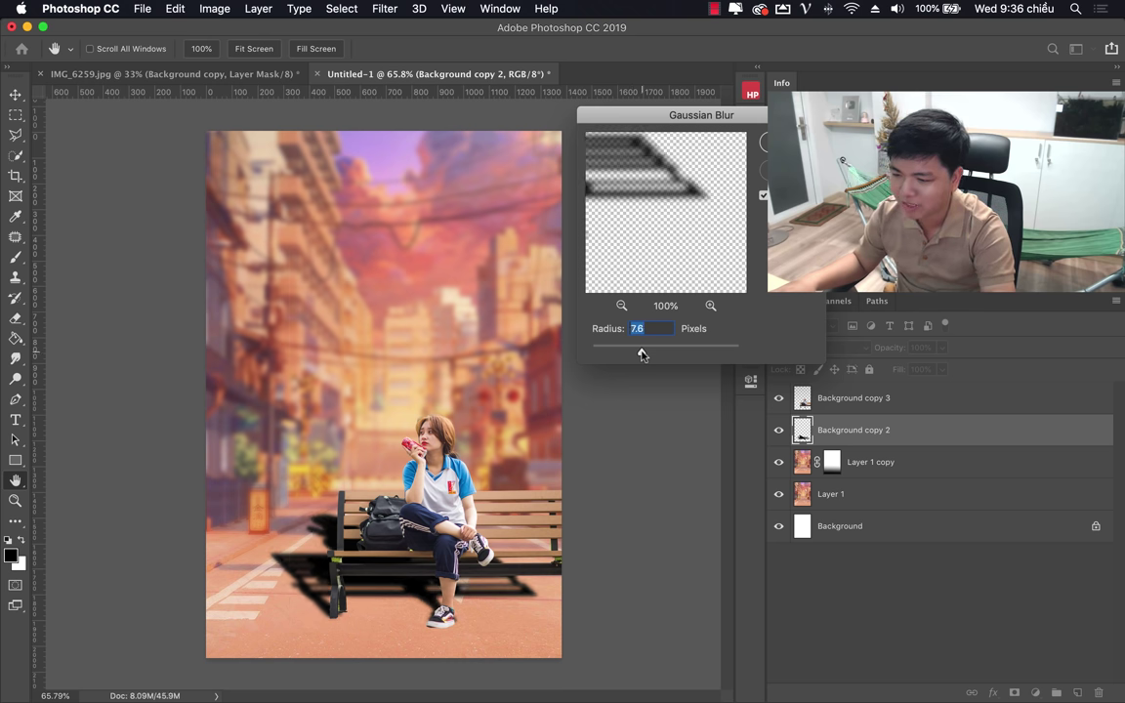
key("Return")
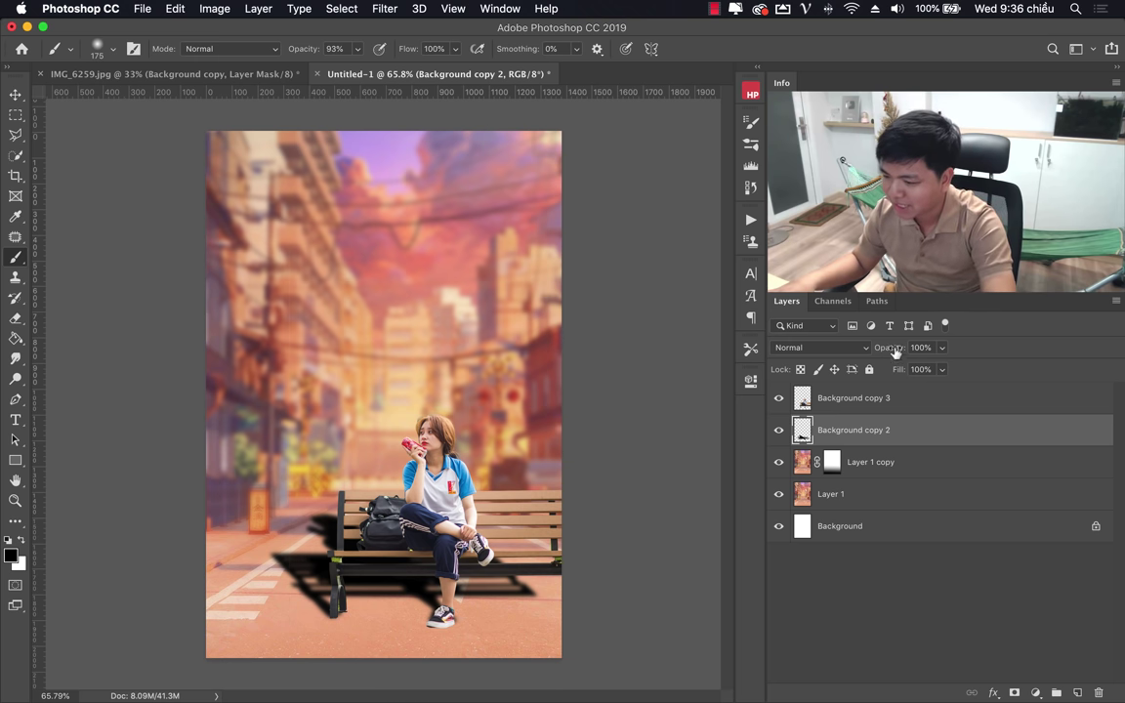
left_click_drag(891, 355, 856, 357)
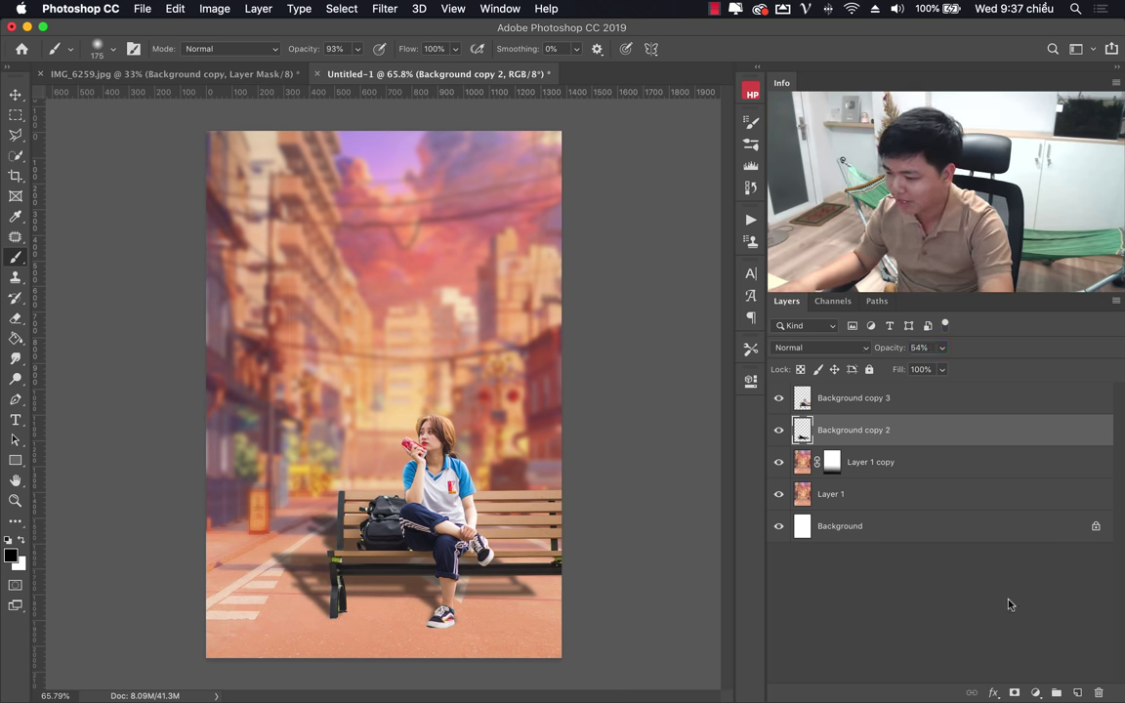
left_click(1013, 693)
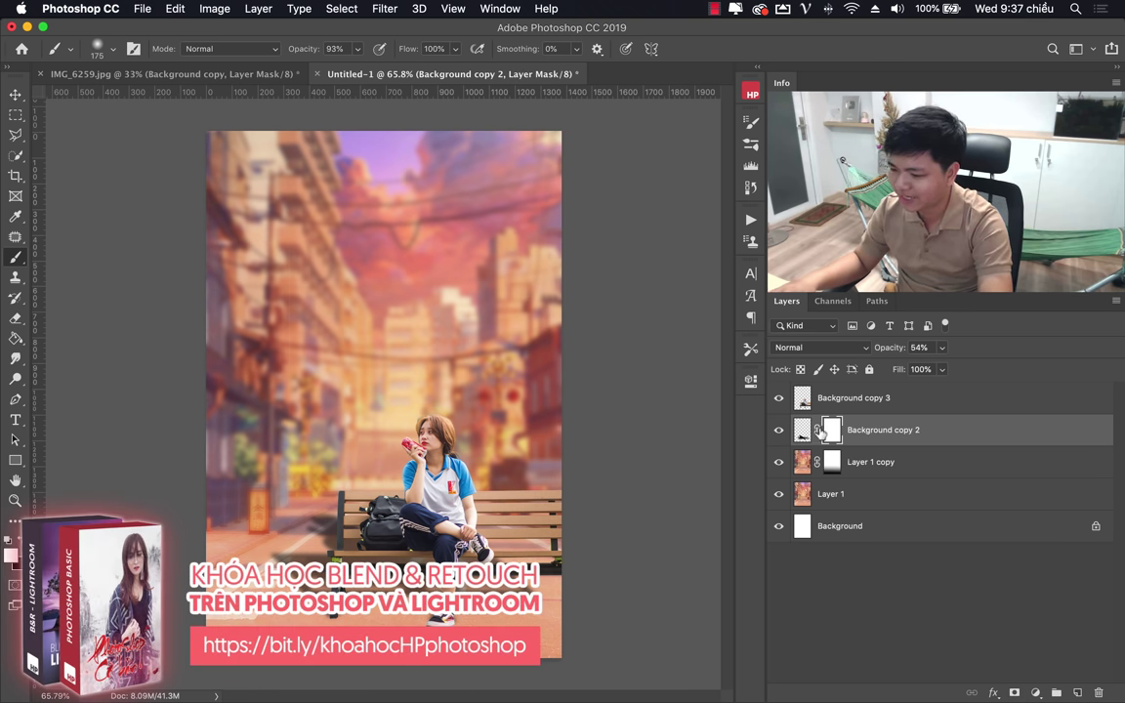
Drag black-to-white gradients across the Background copy 2 mask so the shadow fades away from the bench.
left_click_drag(16, 337, 88, 342)
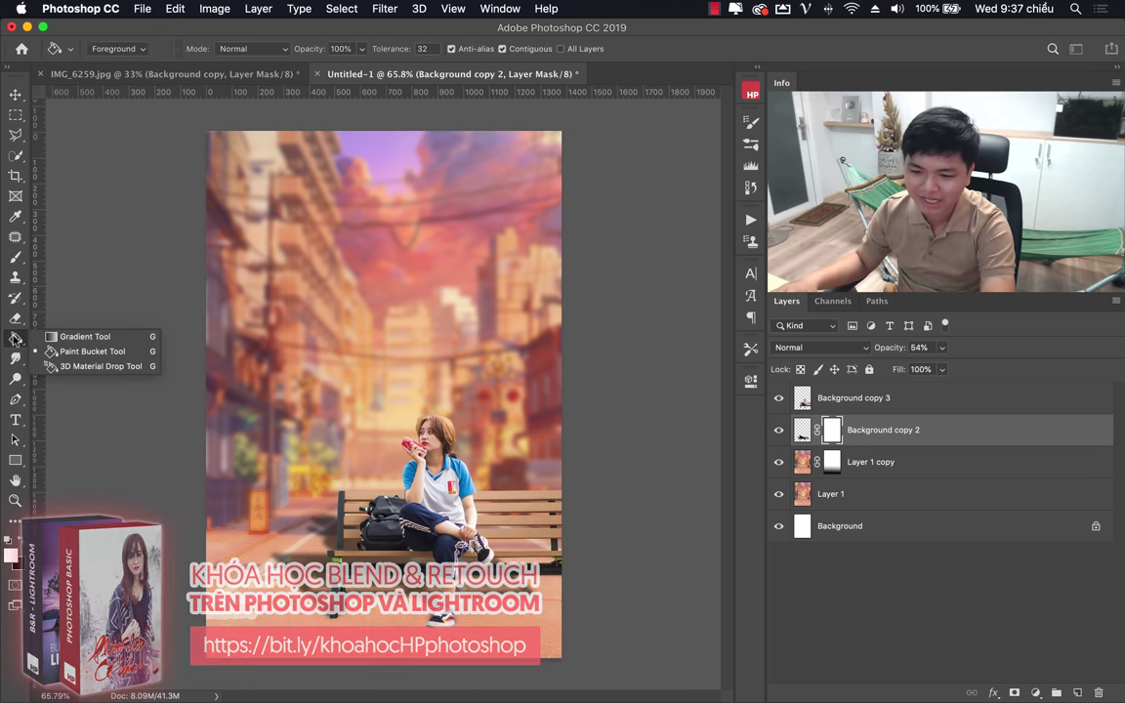
left_click(86, 337)
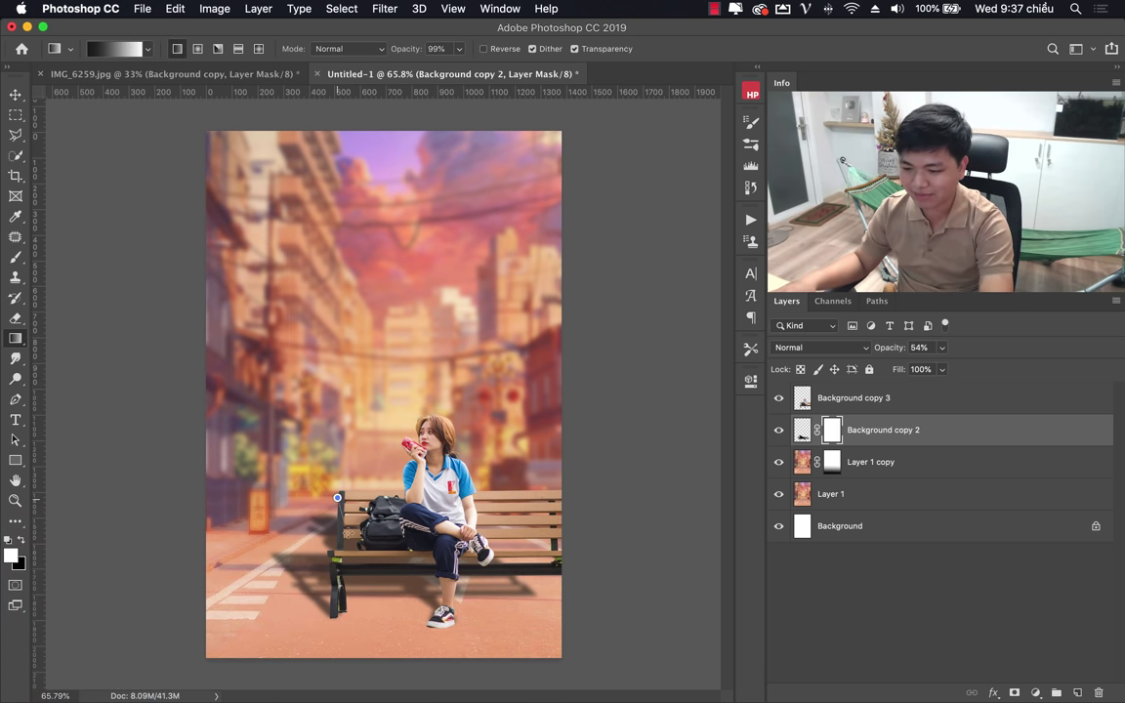
mouse_move(375, 574)
left_mouse_down()
mouse_move(393, 587)
mouse_move(399, 630)
left_mouse_up()
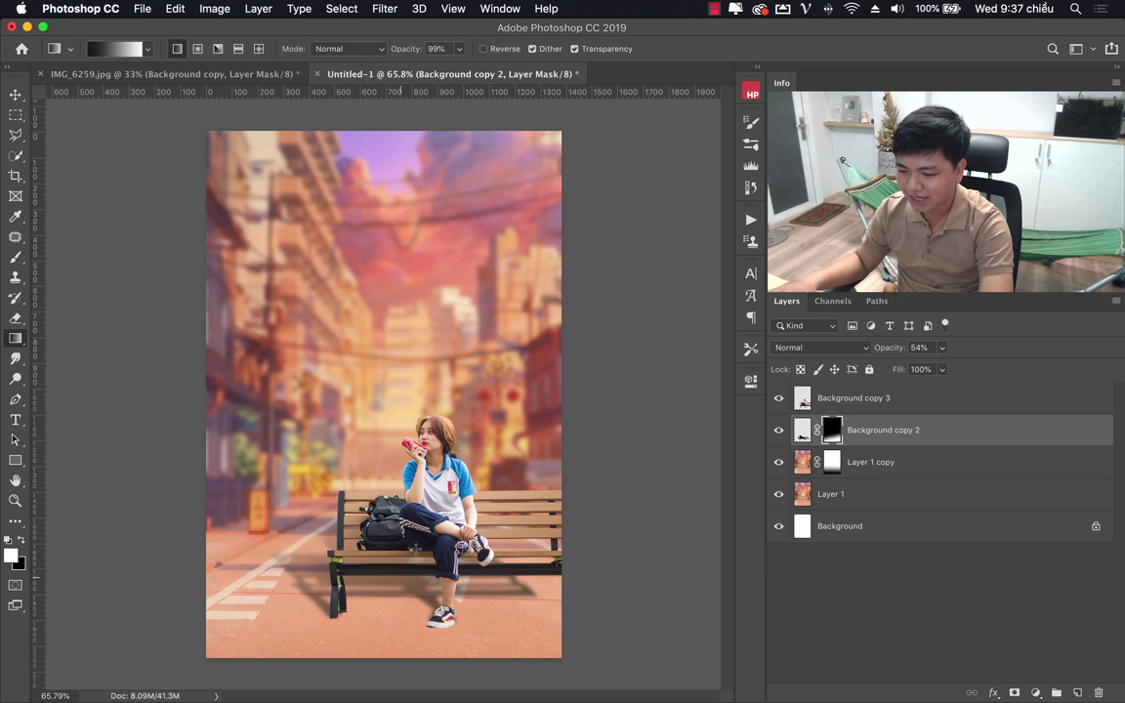
left_click_drag(444, 552, 442, 560)
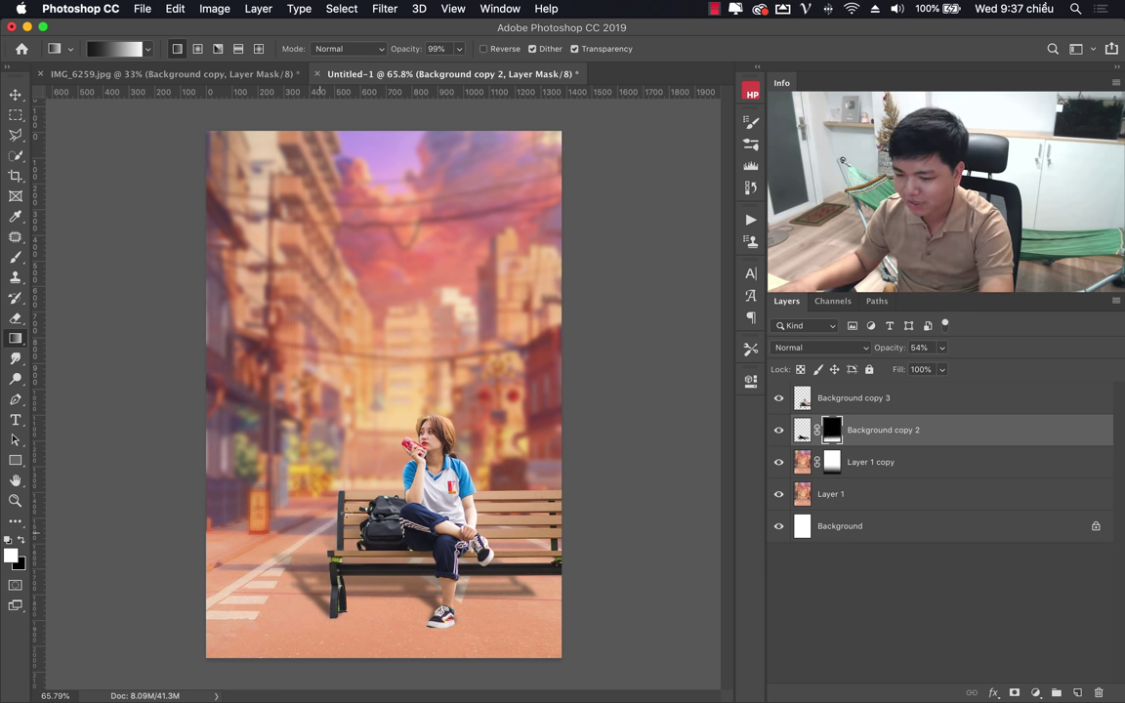
left_click_drag(381, 617, 404, 617)
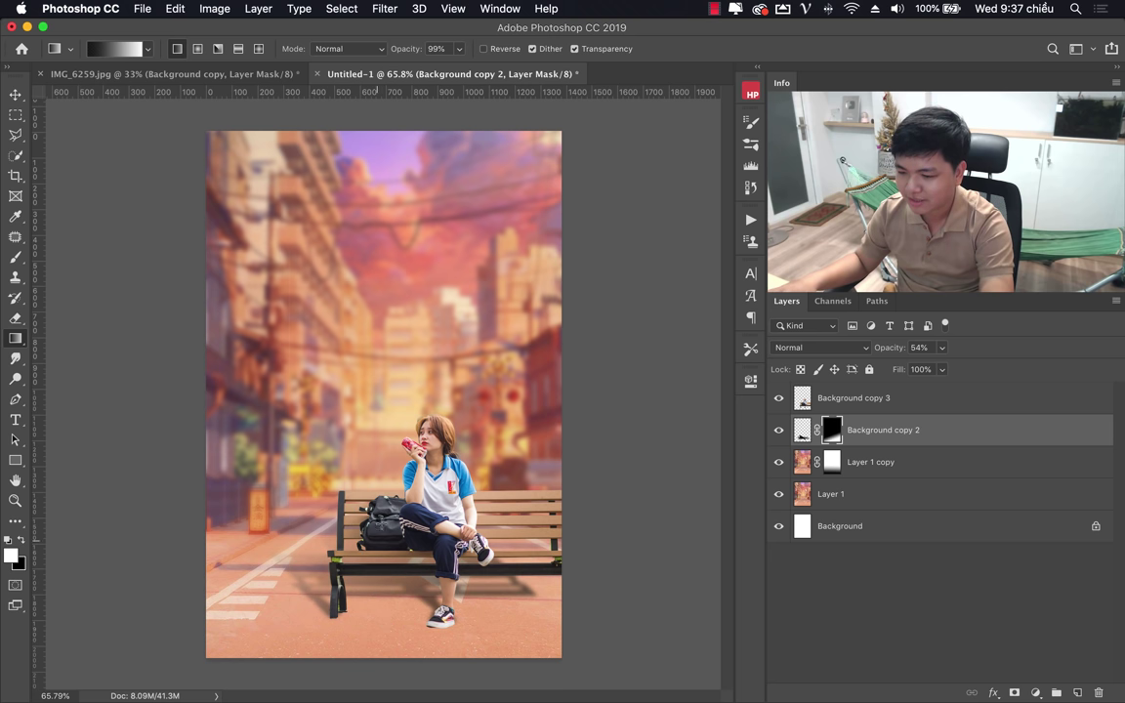
key("z")
left_click(415, 517, "alt")
left_click(415, 518)
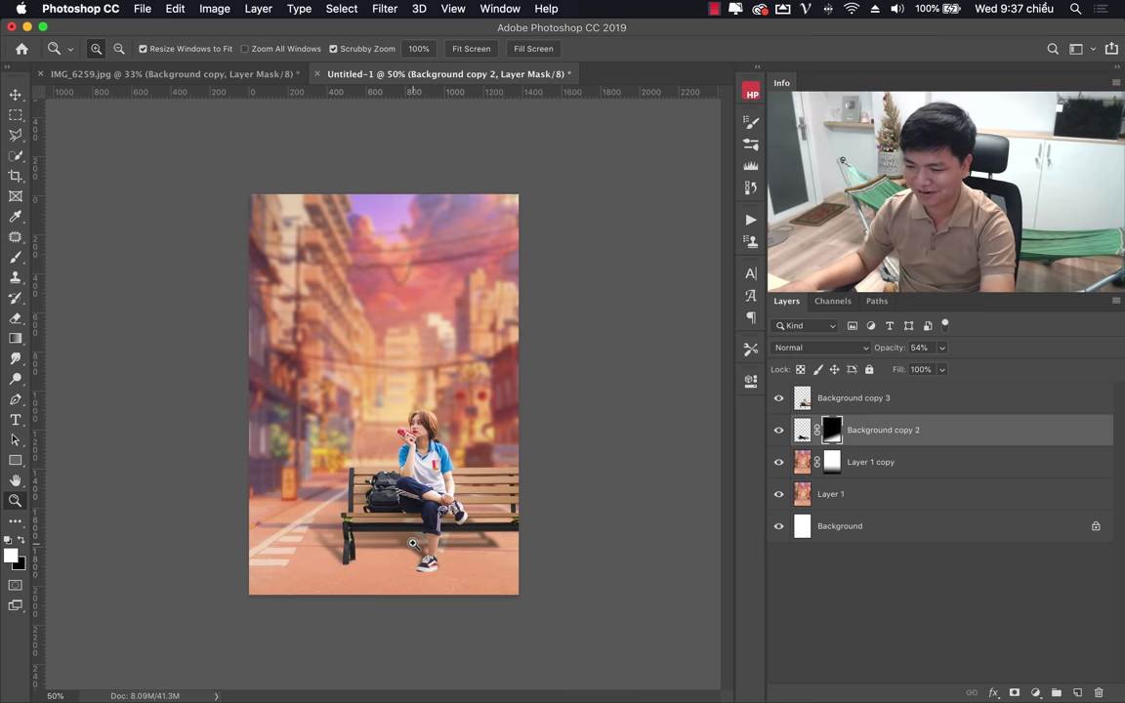
Free-transform the girl, bench and shadow together, enlarging them while keeping them aligned right.
mouse_move(413, 543)
left_mouse_down()
mouse_move(471, 541)
mouse_move(376, 407)
left_mouse_up()
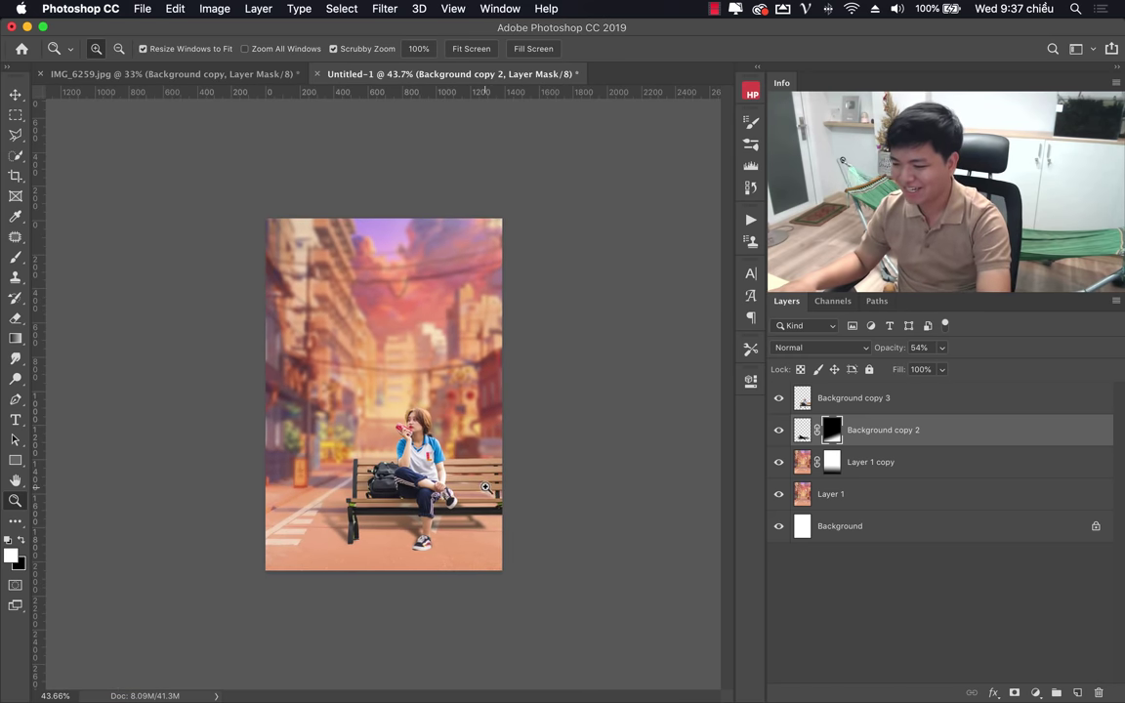
left_click_drag(321, 413, 410, 413)
left_click(855, 398, "shift")
key("ctrl+t")
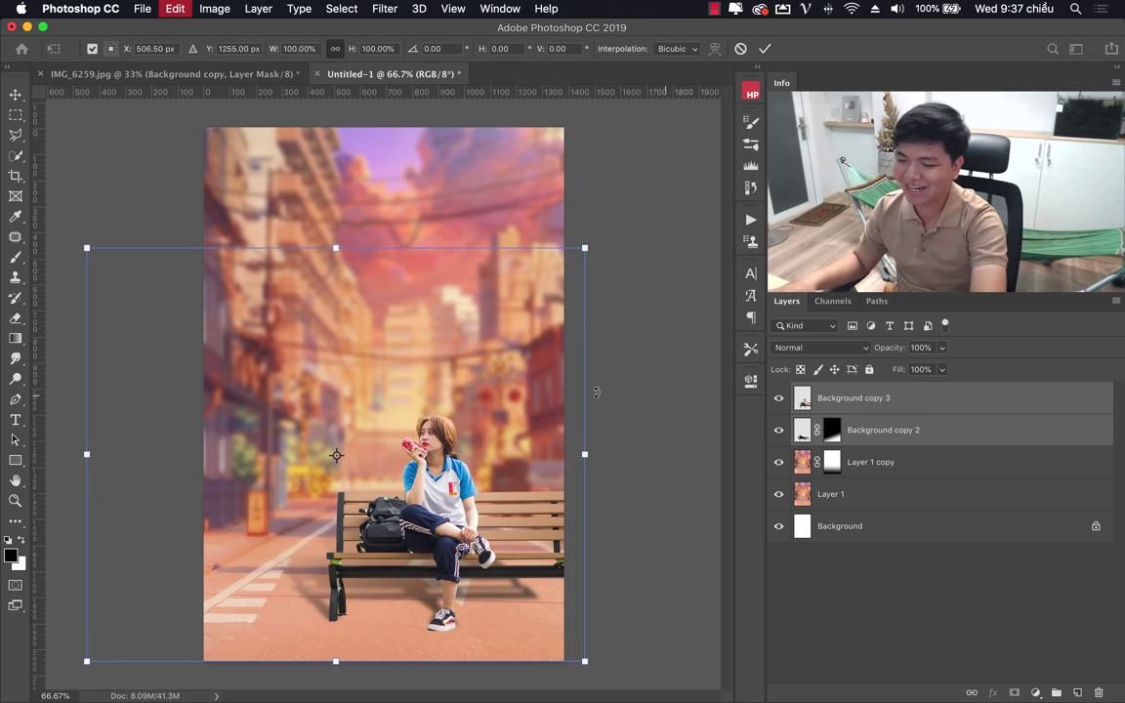
key("Escape")
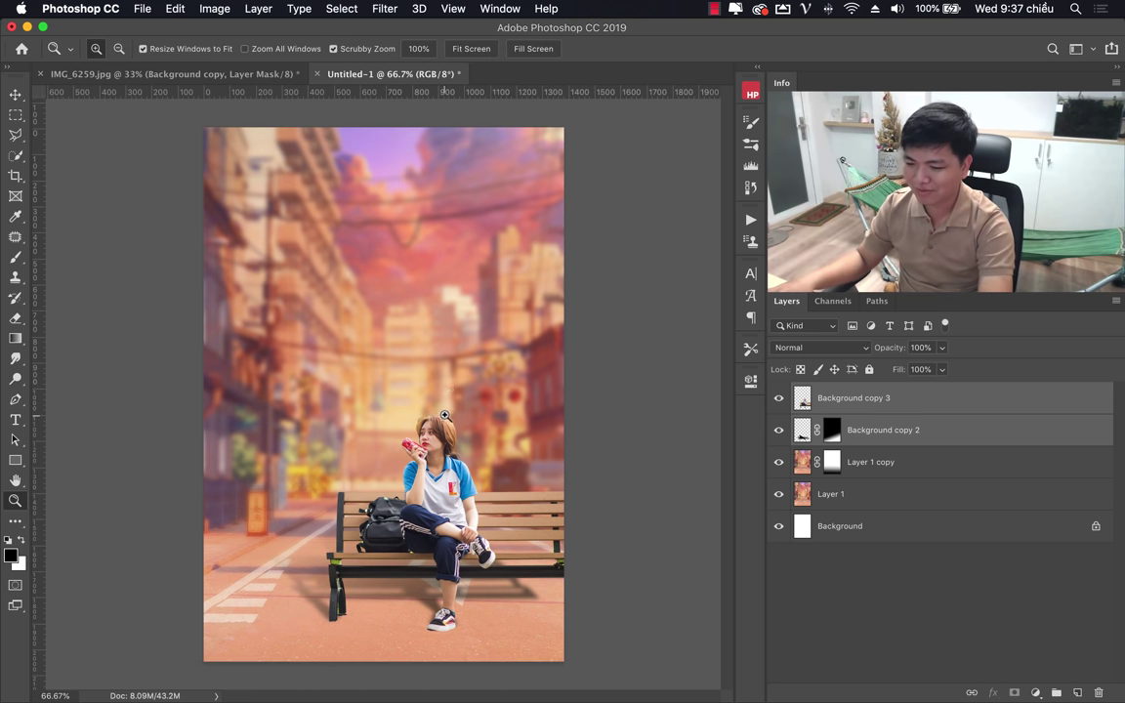
left_click_drag(449, 386, 362, 534)
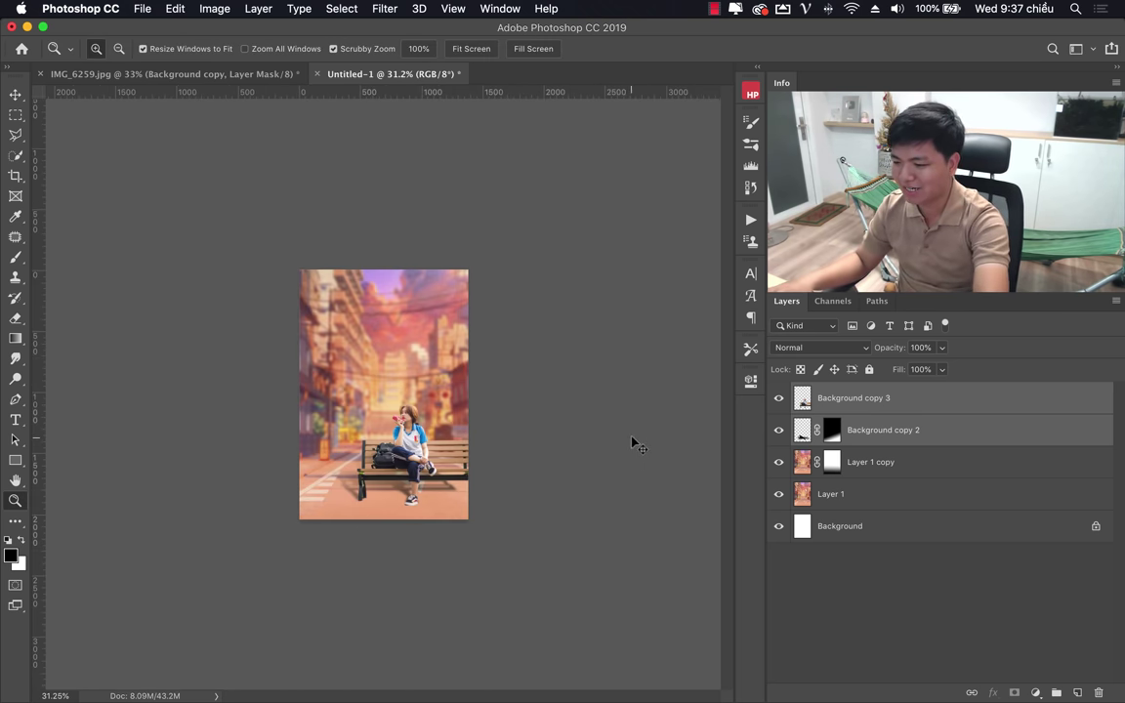
key("ctrl+t")
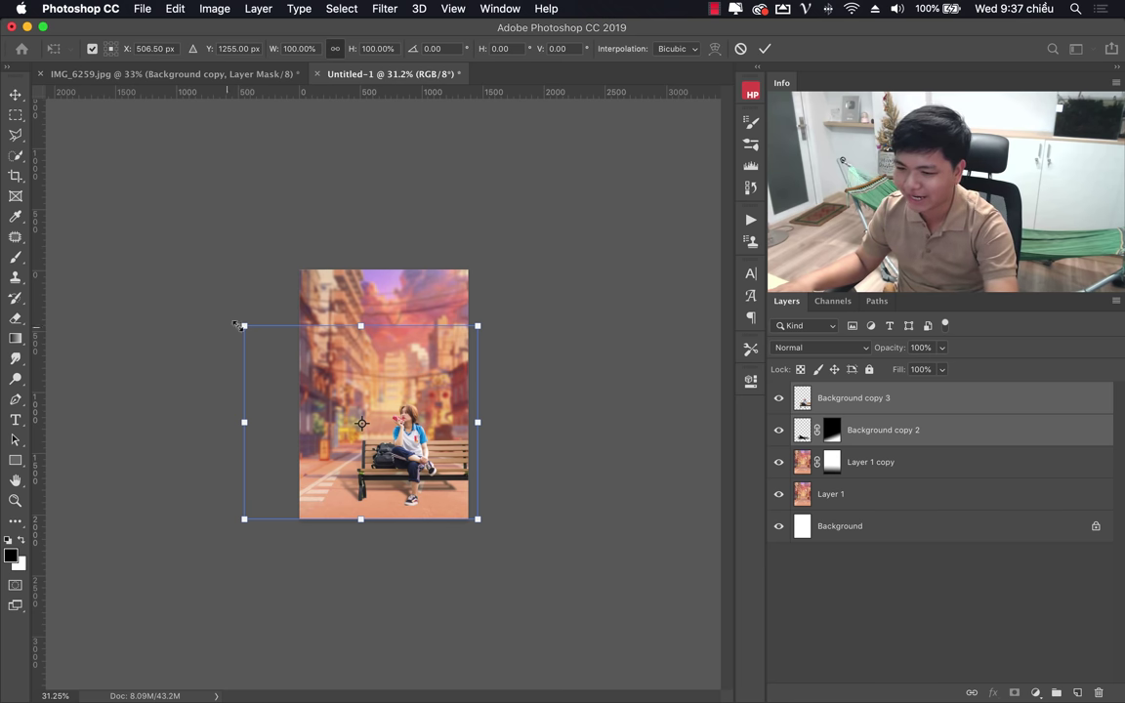
left_click_drag(241, 324, 180, 270)
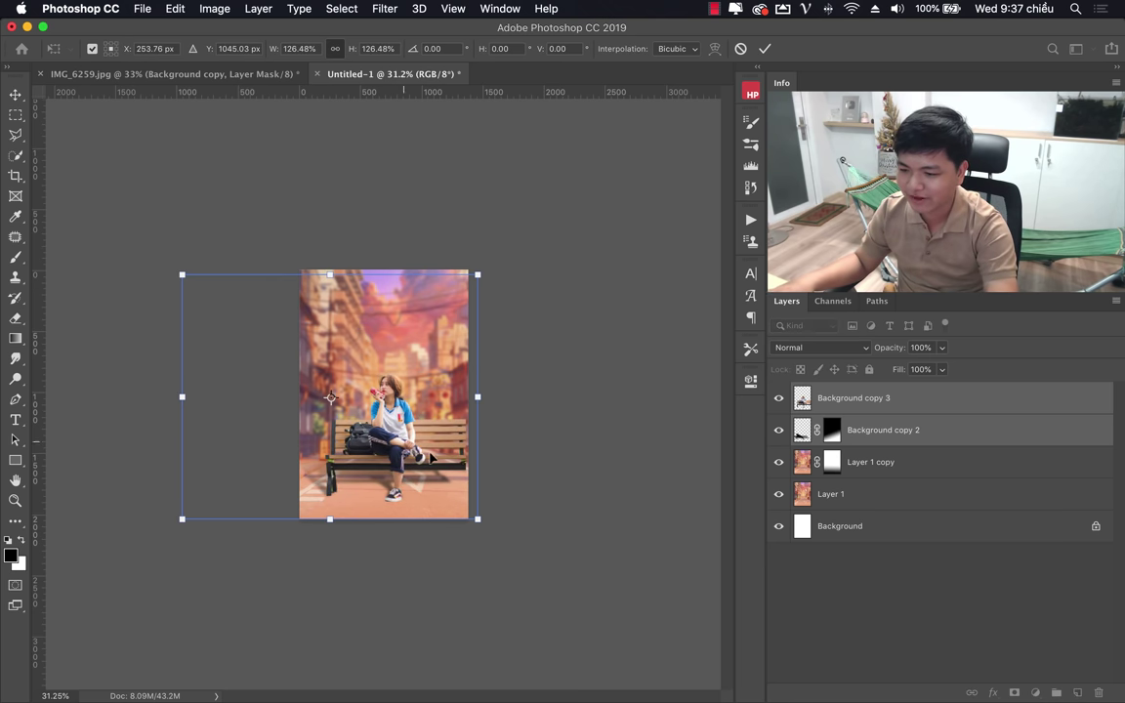
mouse_move(435, 449)
left_mouse_down()
mouse_move(440, 470)
mouse_move(440, 452)
left_mouse_up()
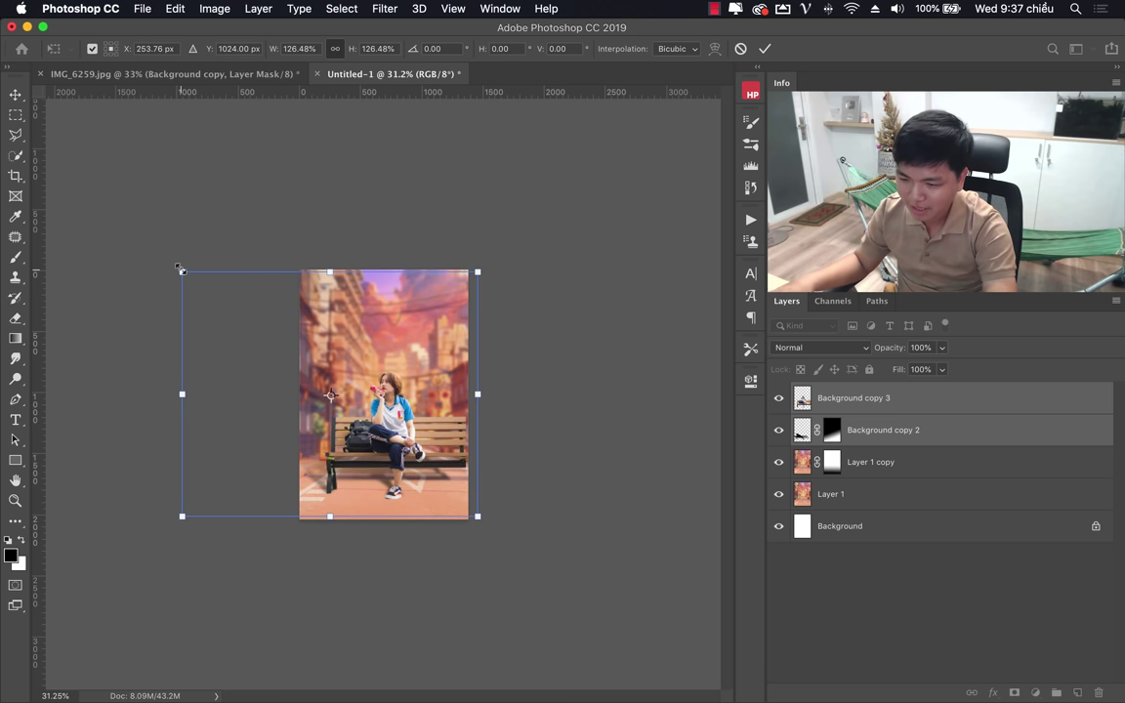
left_click_drag(181, 269, 208, 295)
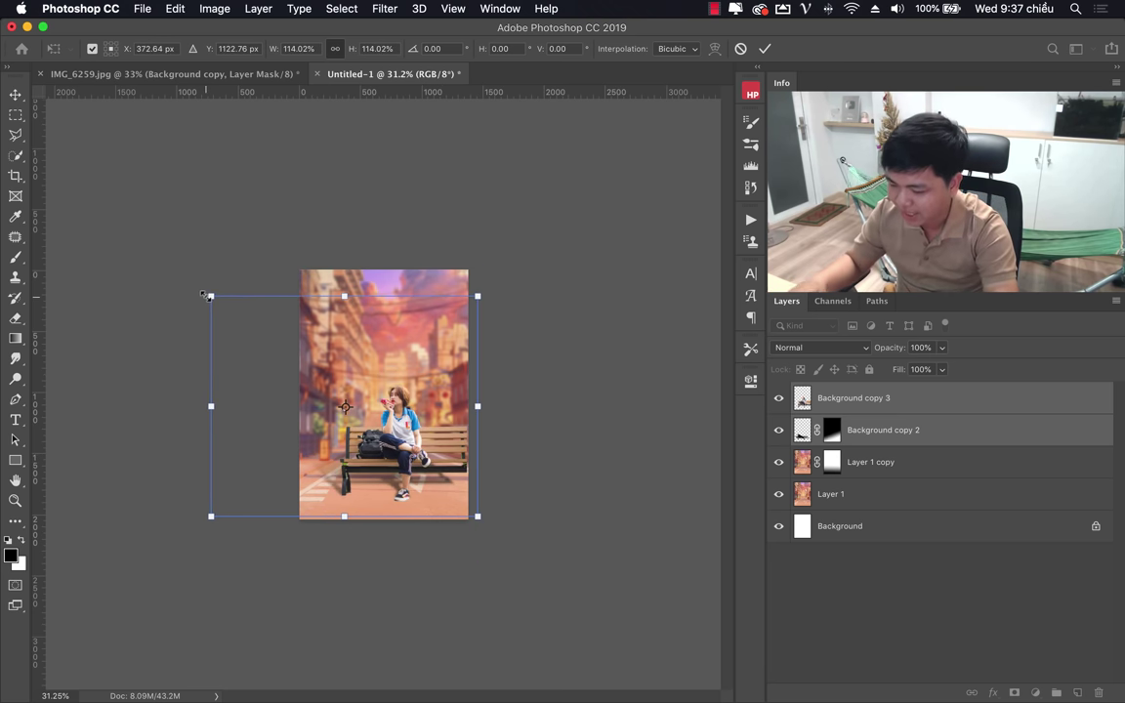
key("Return")
Zoom in on the girl and toggle Background copy 3 to compare, then open Curves on it.
key("z")
key("ctrl+plus")
key("ctrl+plus")
key("ctrl+plus")
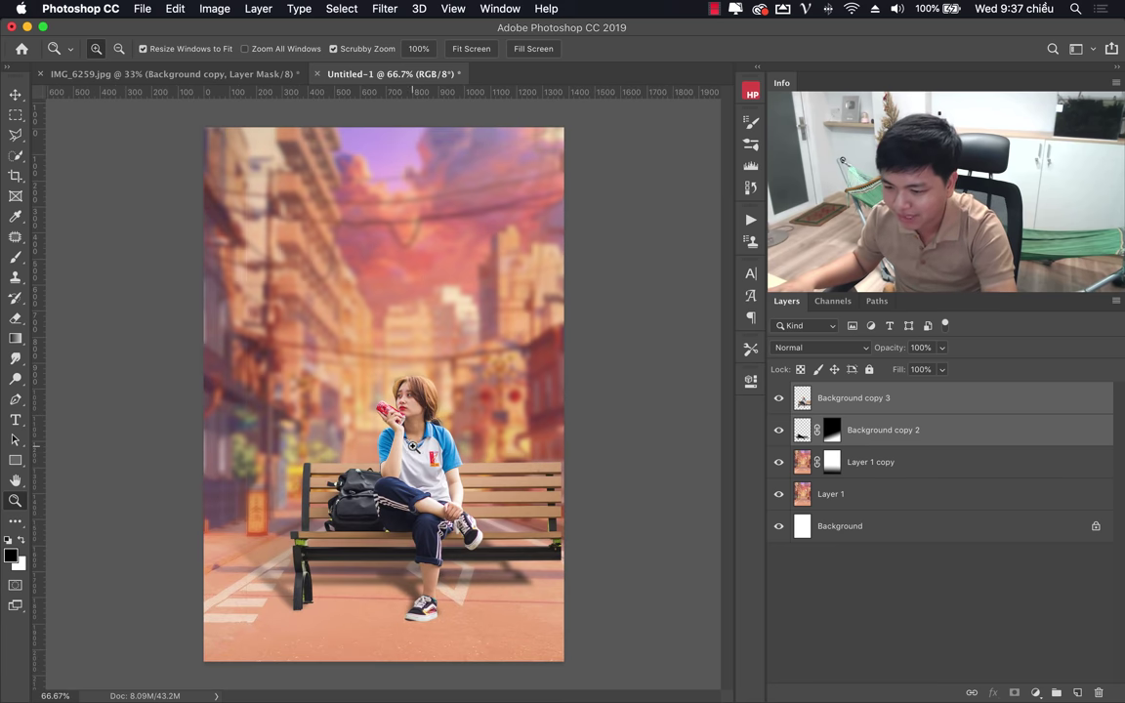
left_click_drag(412, 446, 361, 446)
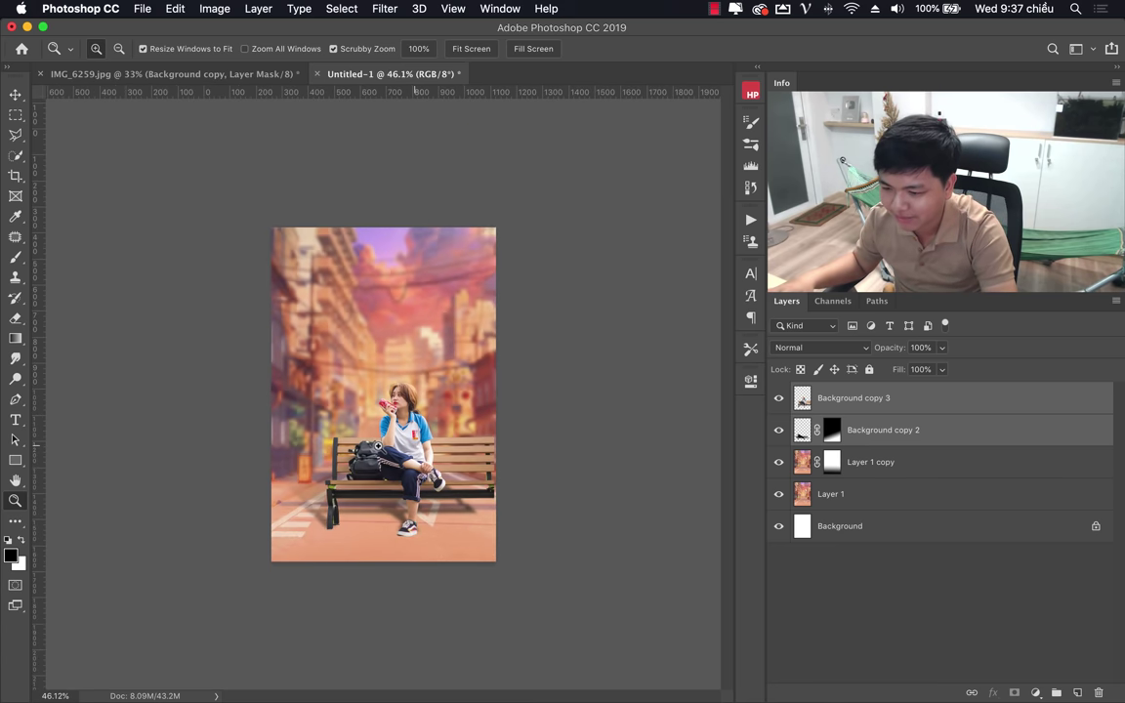
left_click(15, 259)
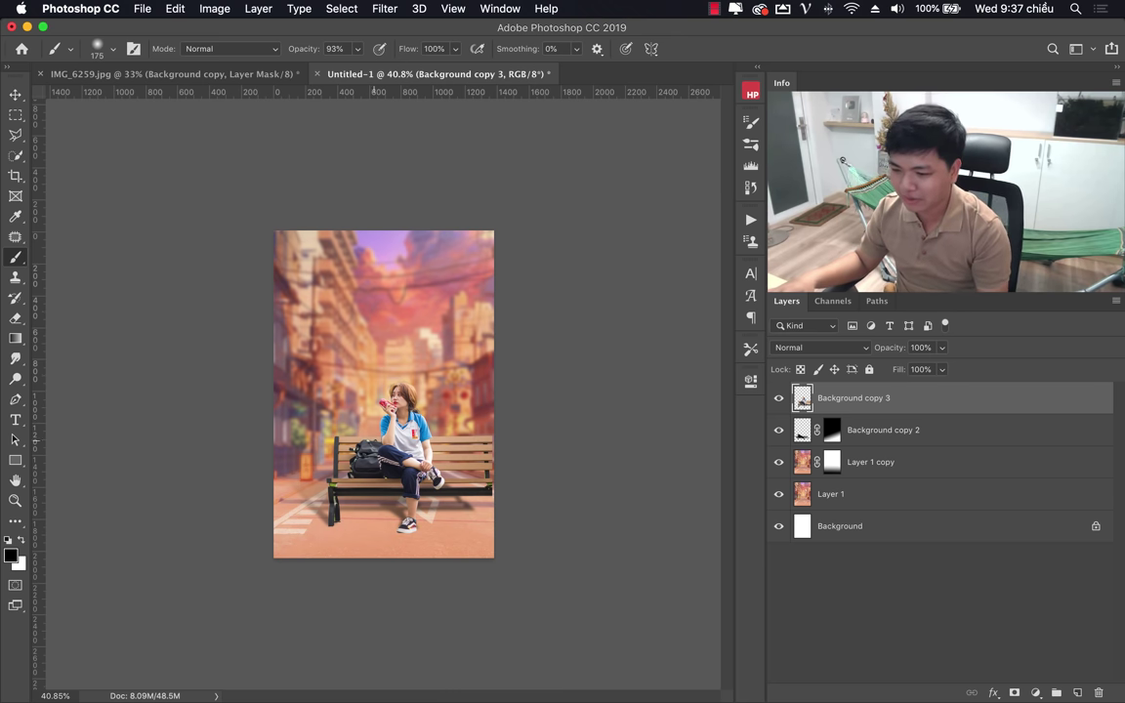
key("z")
left_click(385, 427)
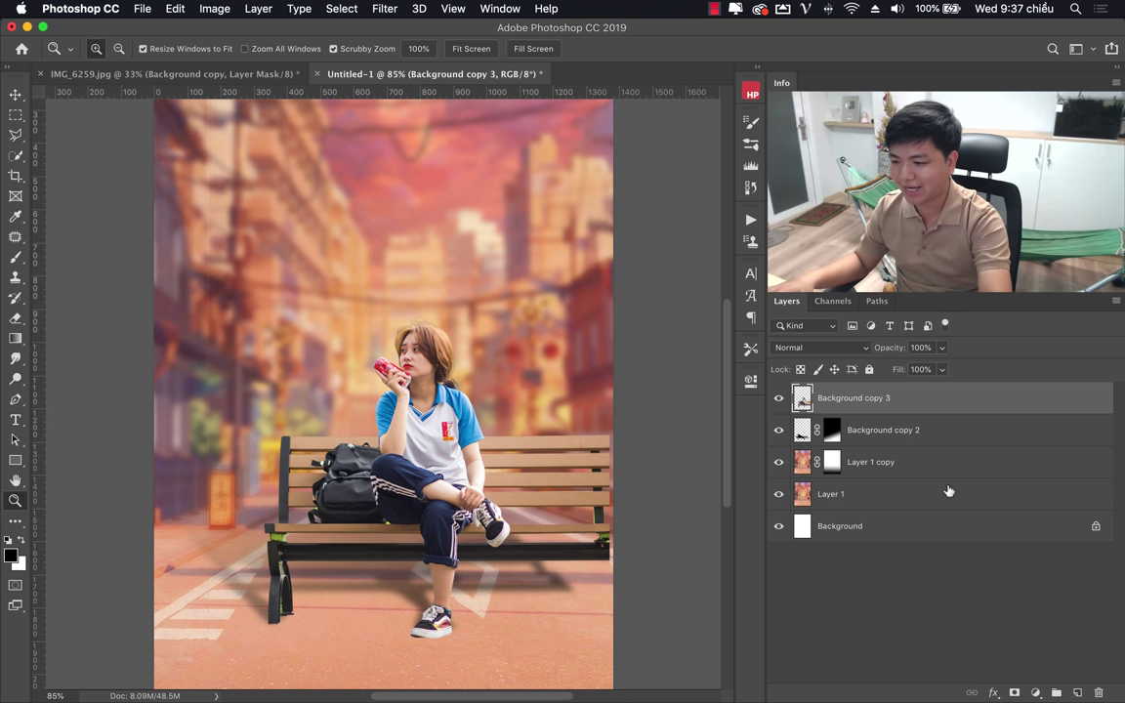
left_click(779, 398)
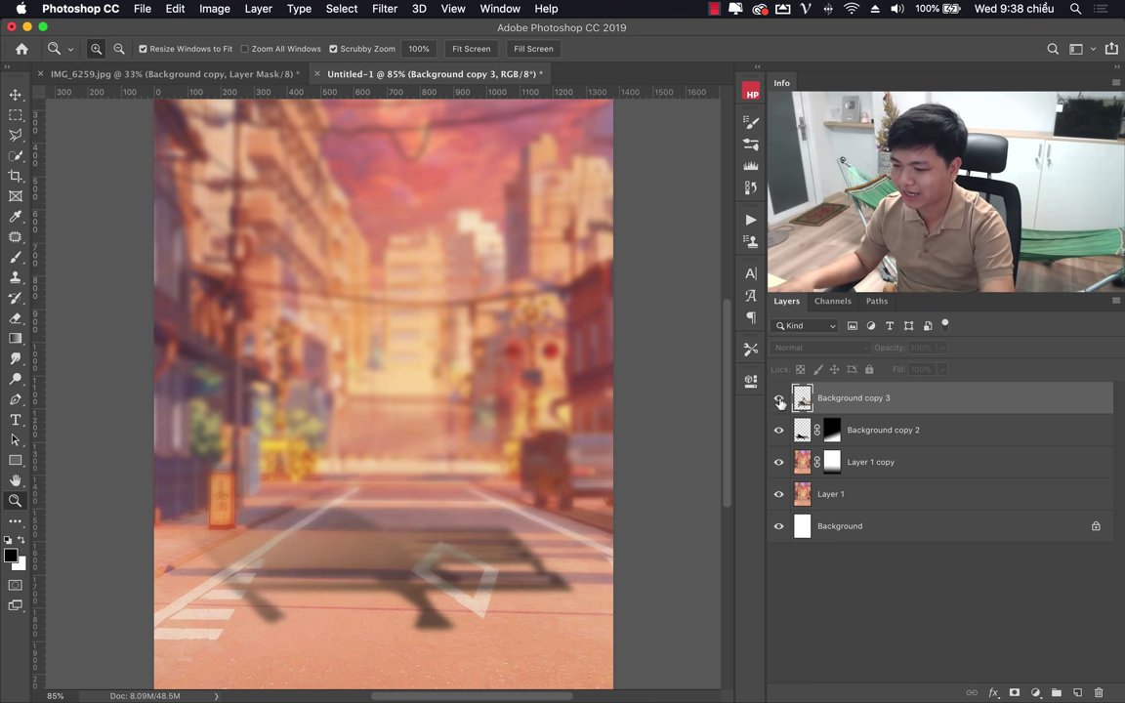
left_click(779, 398)
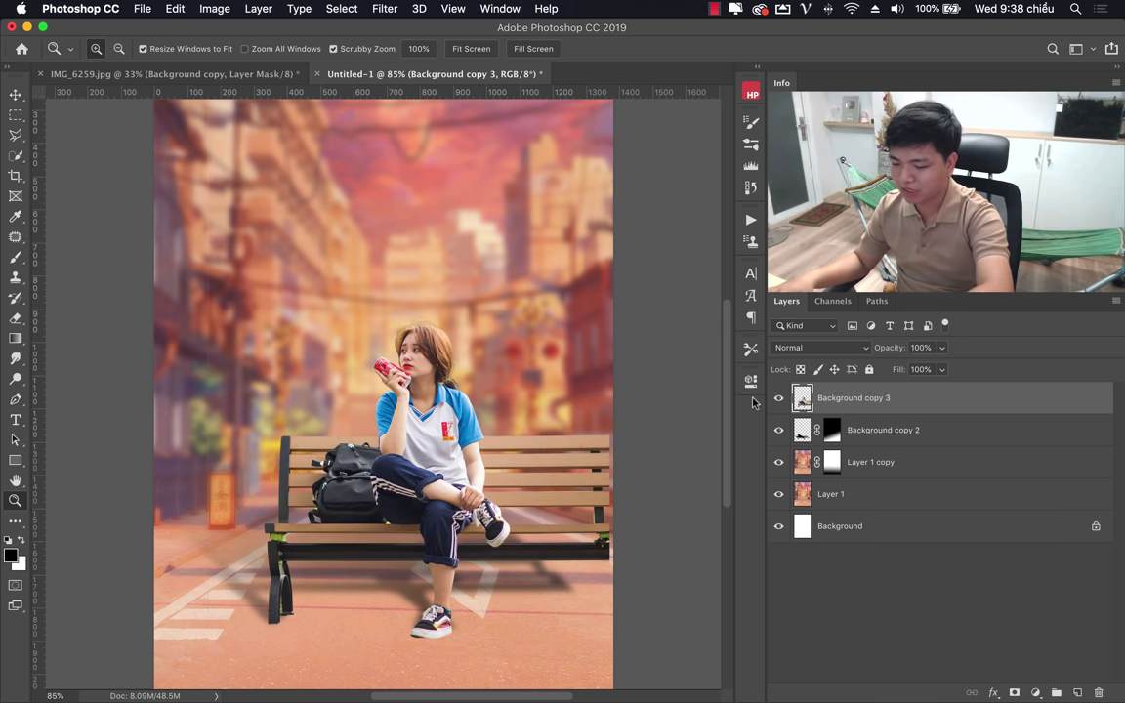
key("super+m")
mouse_move(718, 124)
left_mouse_down()
mouse_move(434, 167)
mouse_move(218, 23)
mouse_move(317, 153)
left_mouse_up()
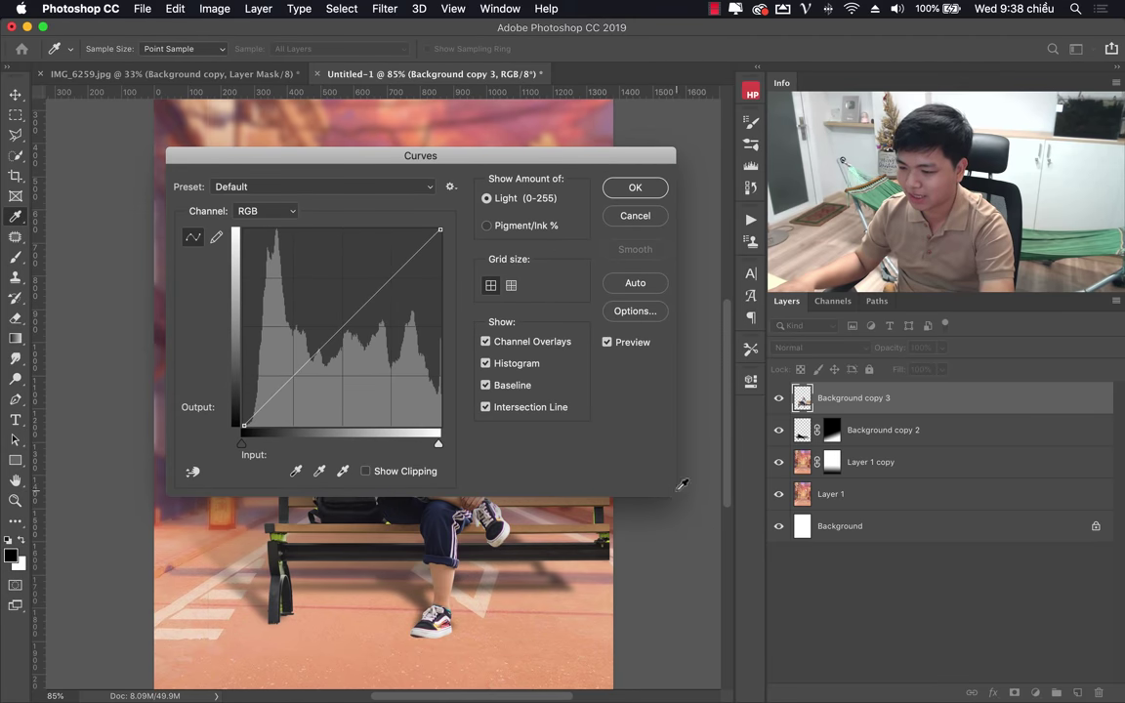
In Curves, raise a midpoint on the Red channel to warm the girl.
mouse_move(390, 173)
left_mouse_down()
mouse_move(353, 123)
mouse_move(835, 335)
left_mouse_up()
left_click(233, 162)
left_click(244, 173)
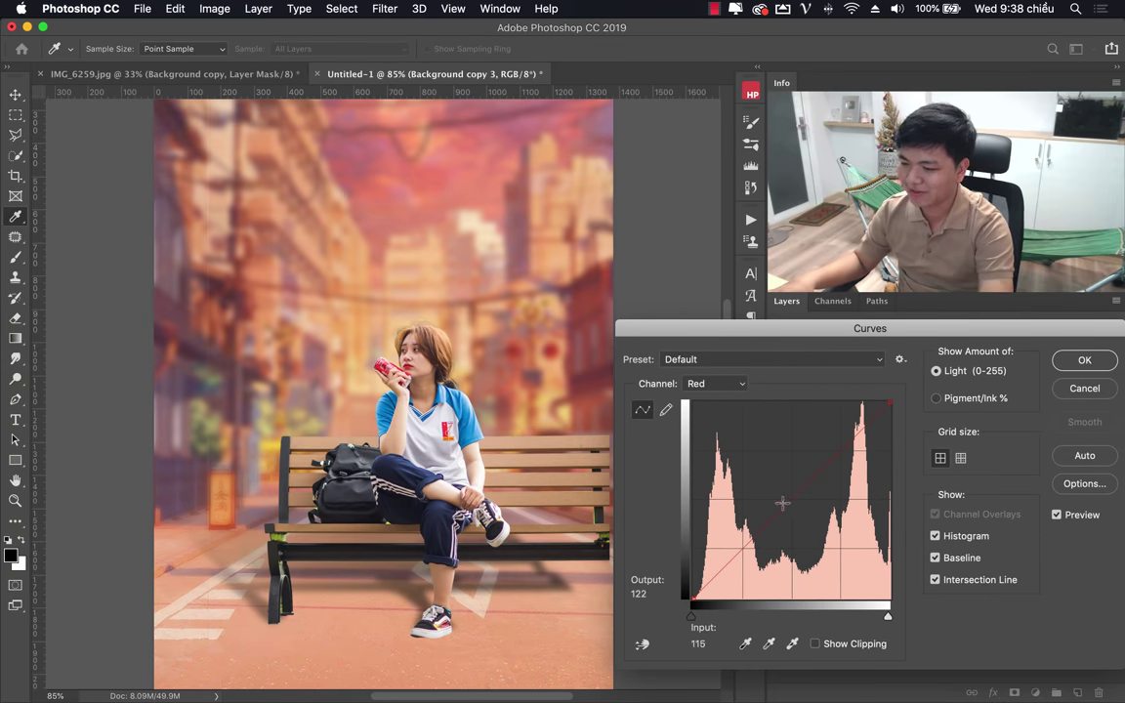
left_click(715, 384)
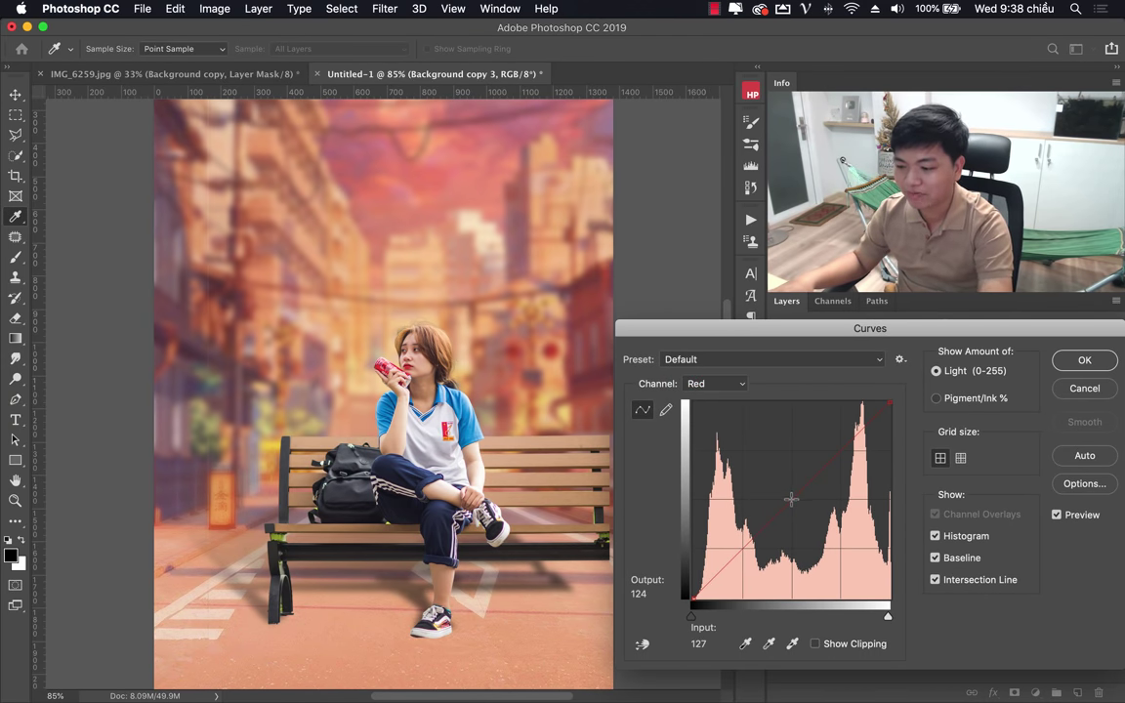
mouse_move(791, 499)
left_mouse_down()
mouse_move(761, 473)
mouse_move(780, 502)
left_mouse_up()
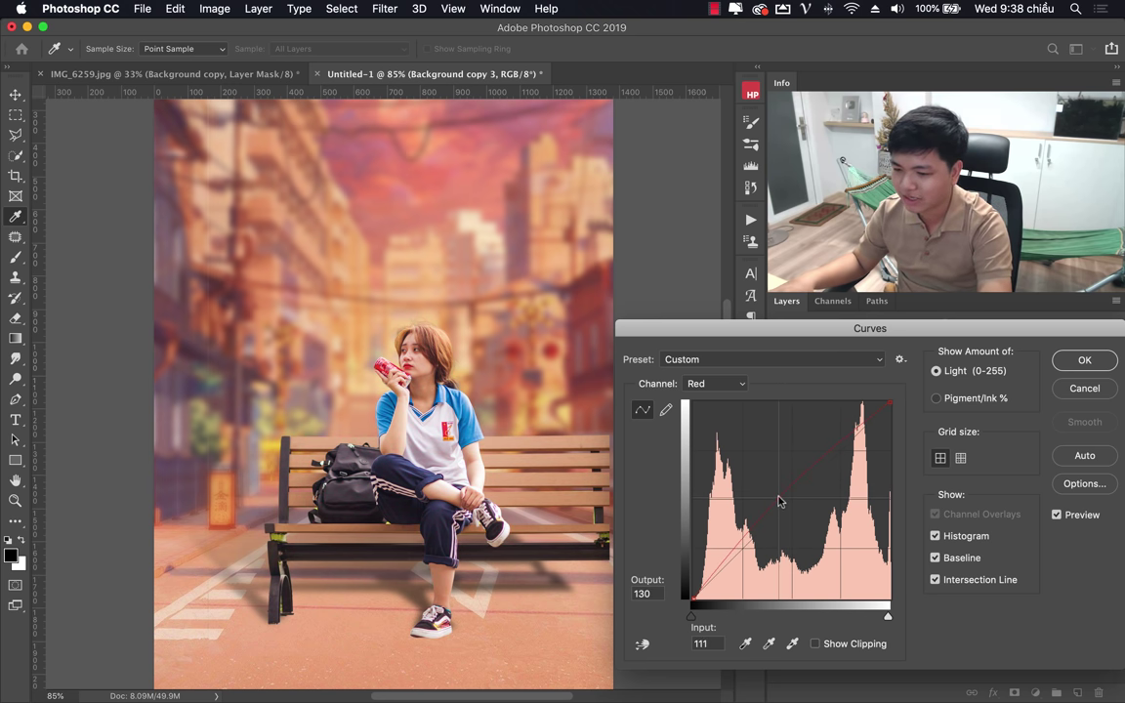
Pull the Blue curve down from 131 to 124, apply the Curves, and show rulers.
left_click(739, 390)
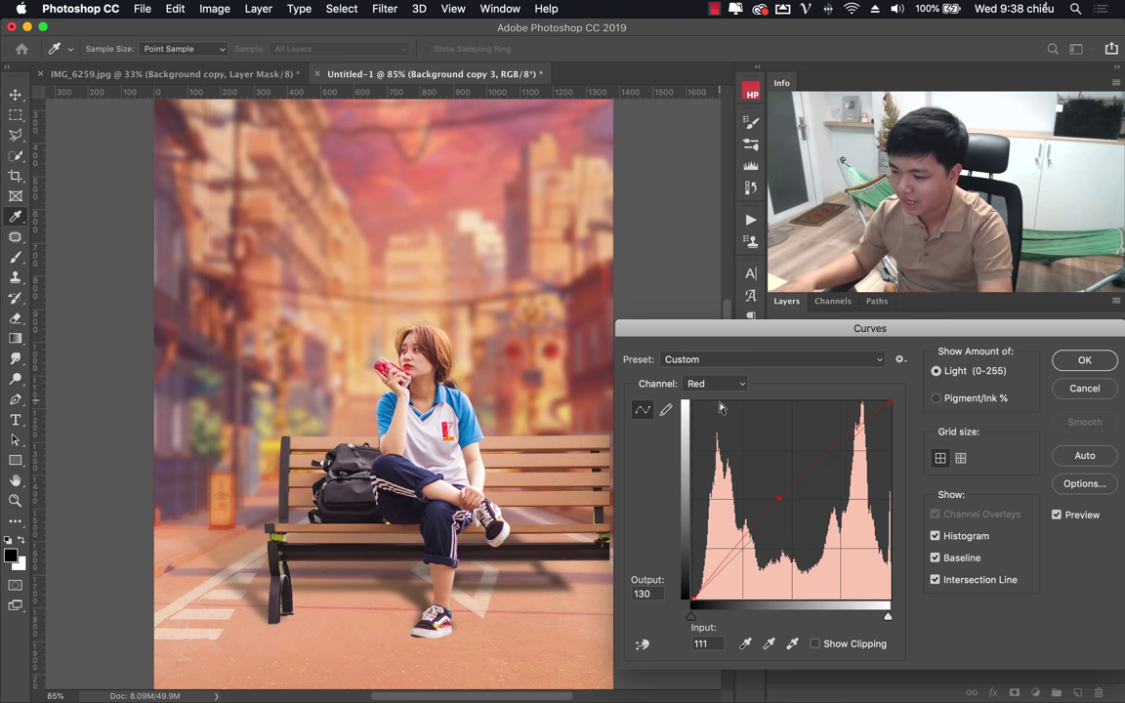
left_click(722, 386)
left_click(720, 410)
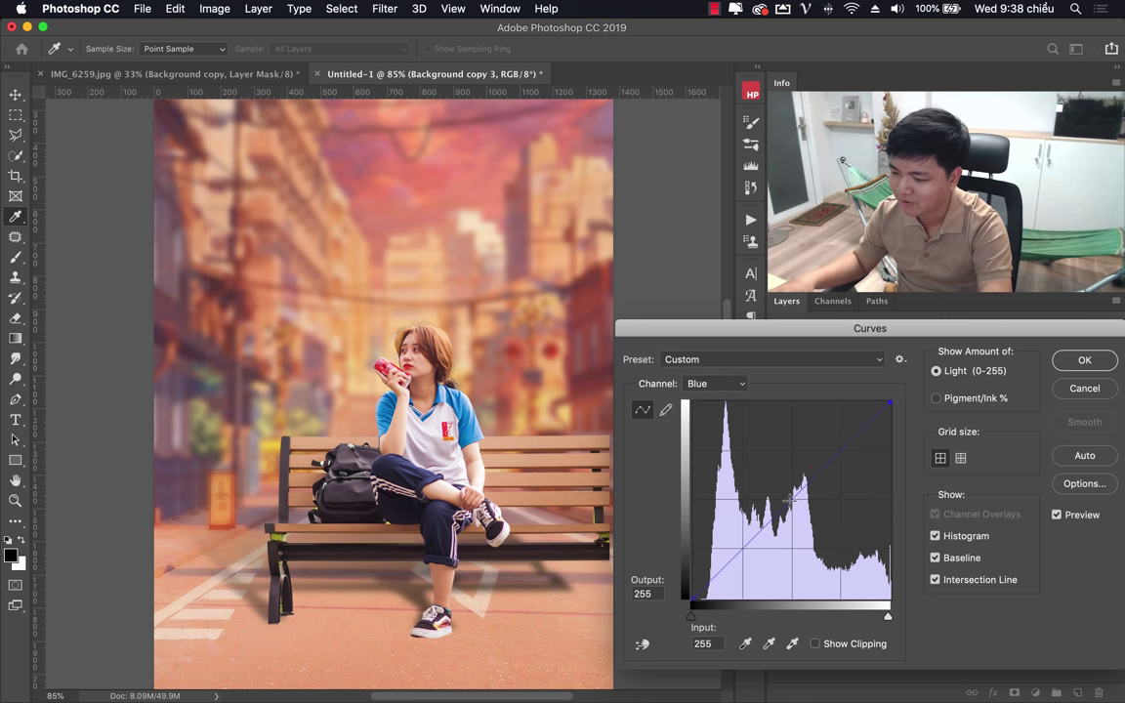
left_click_drag(794, 503, 795, 505)
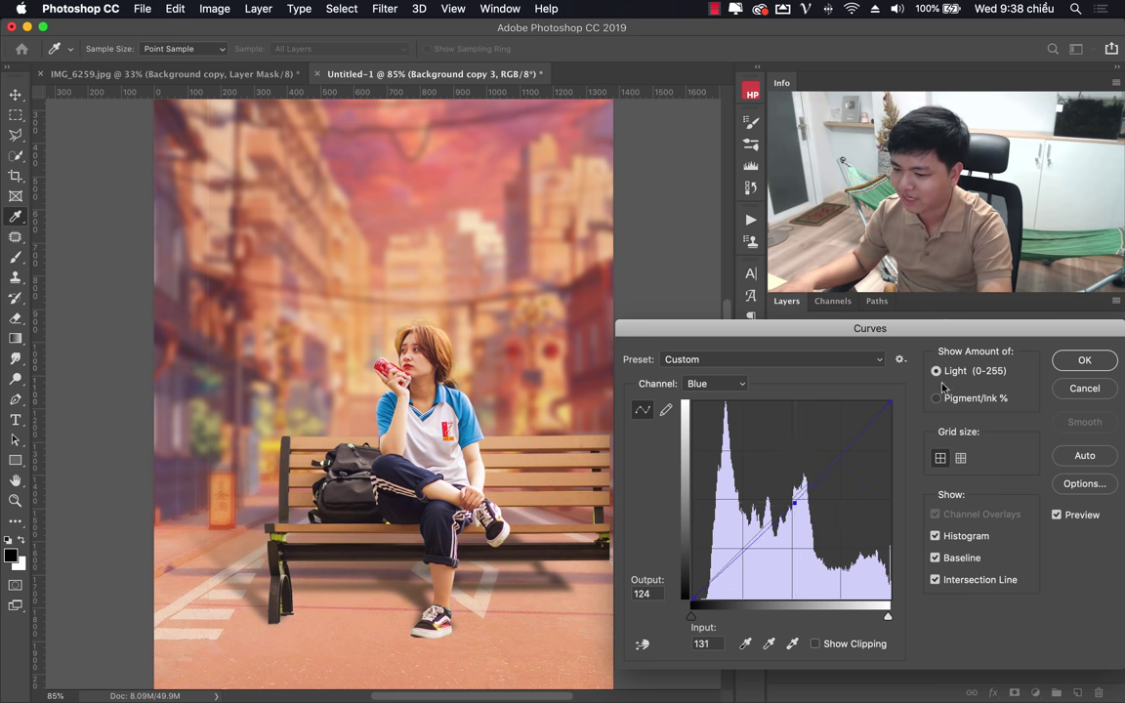
left_click(1078, 362)
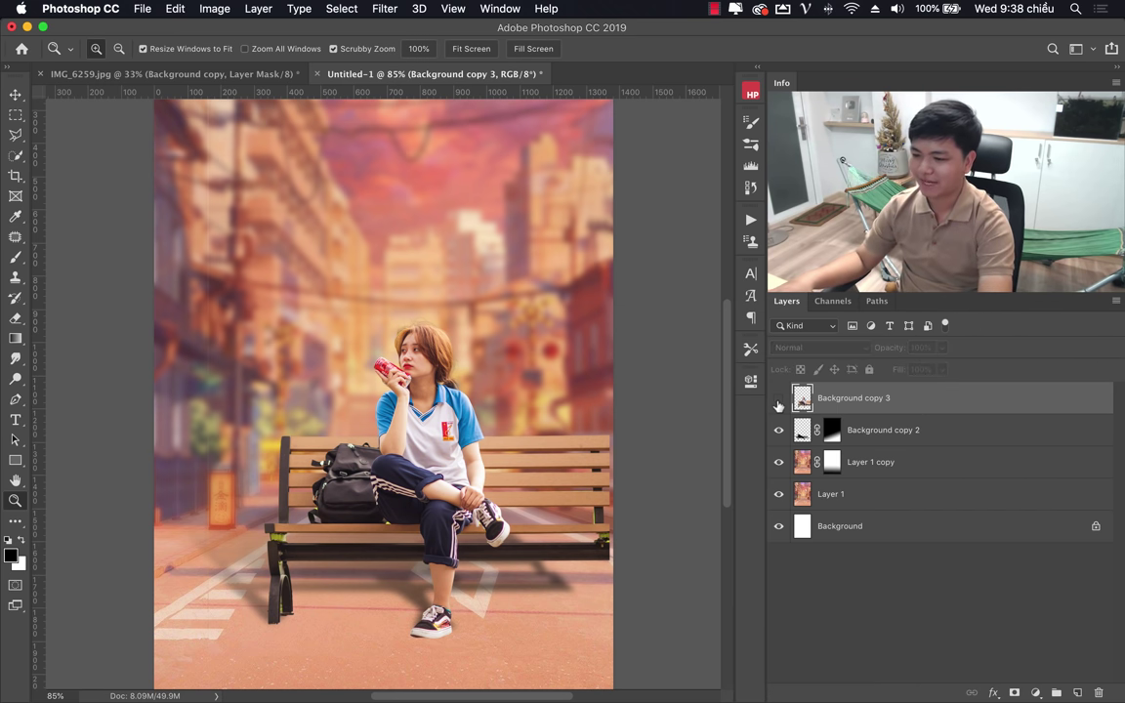
scroll(418, 367, "down", 5)
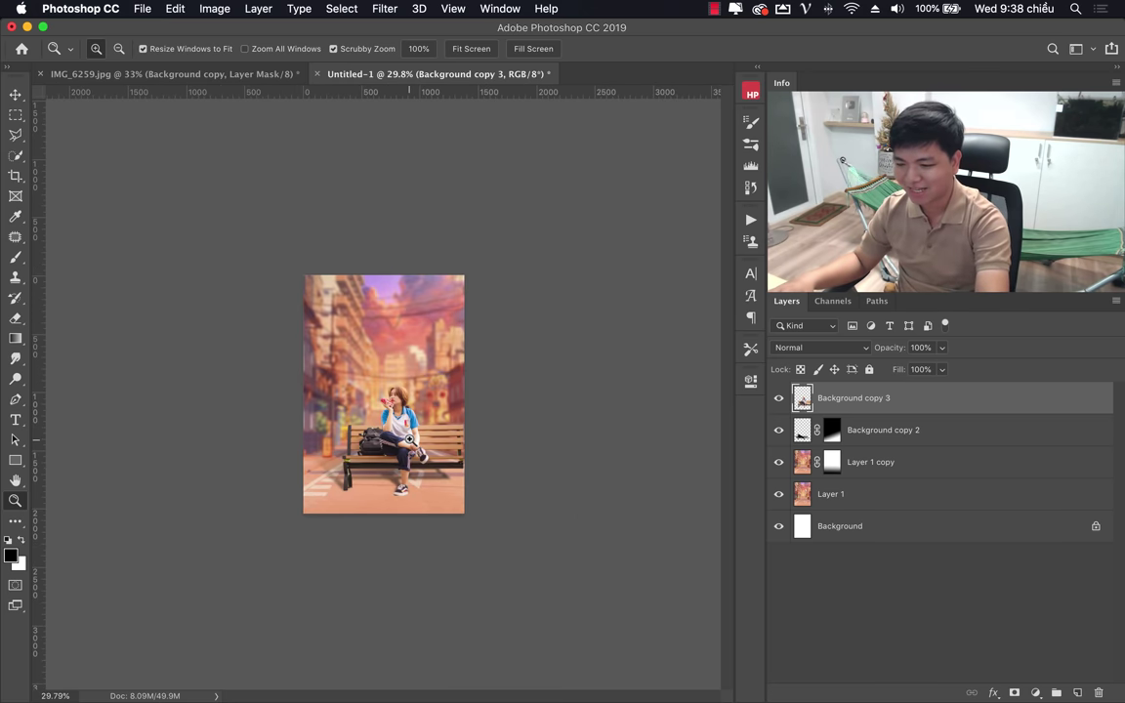
scroll(407, 436, "up", 3)
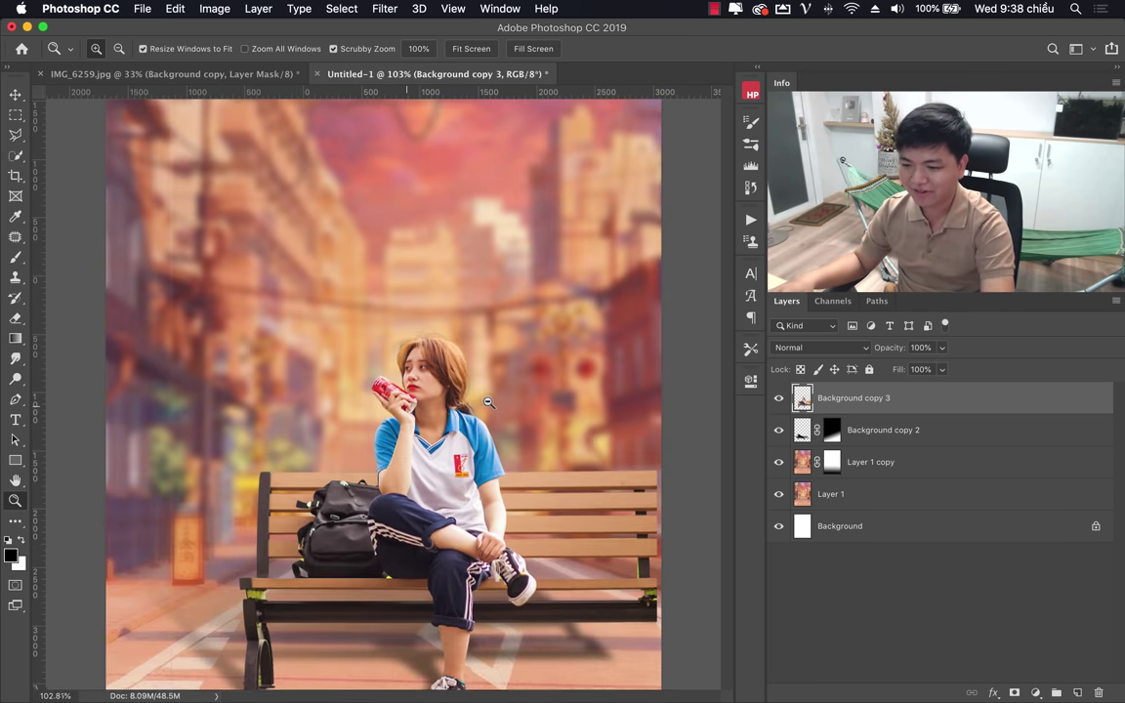
key("super+r")
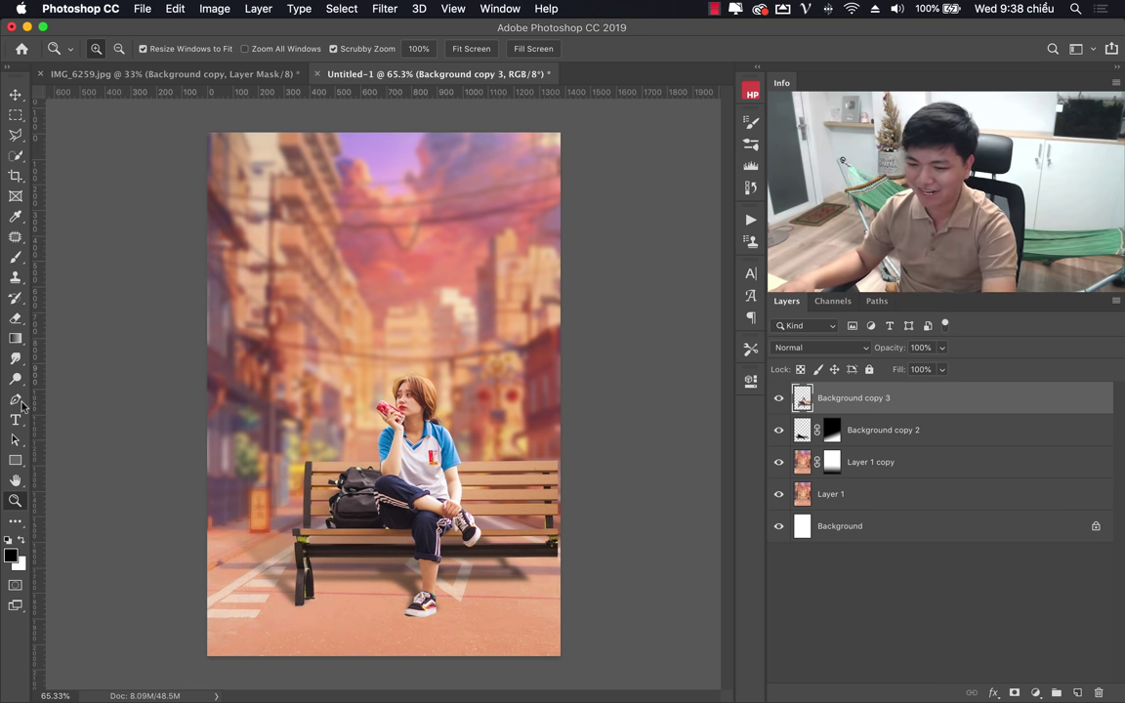
Add a 72 px white horizontal text layer reading 'Cần tìm' in the sky.
left_click(15, 421)
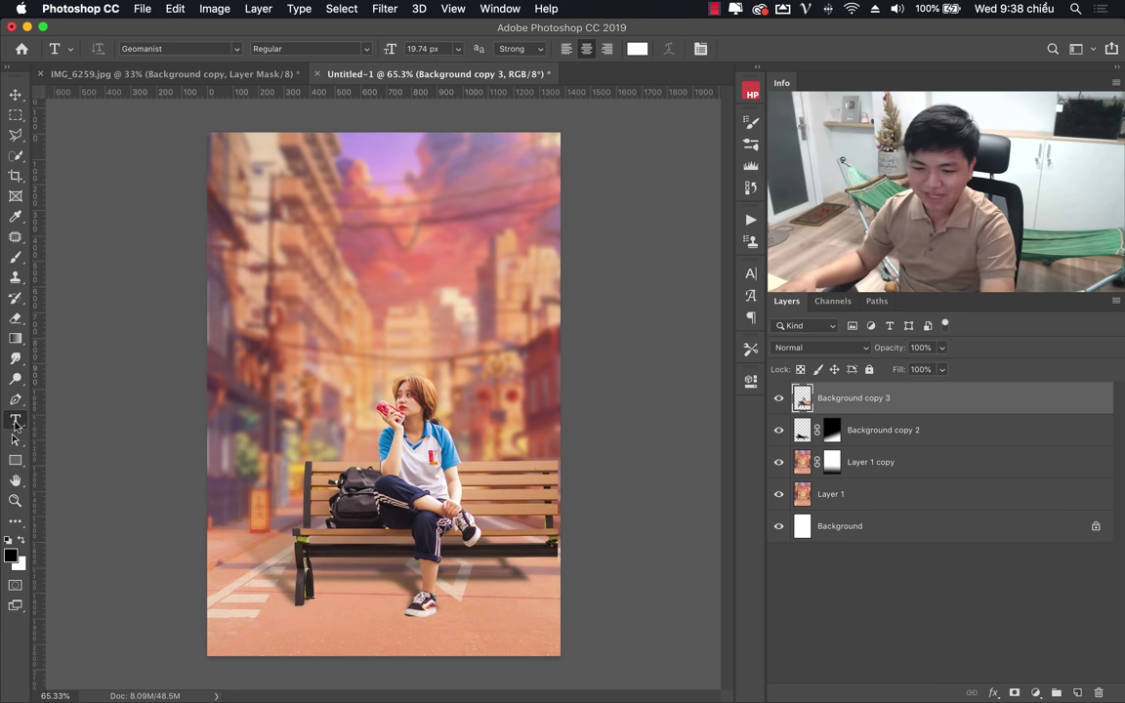
right_click(15, 421)
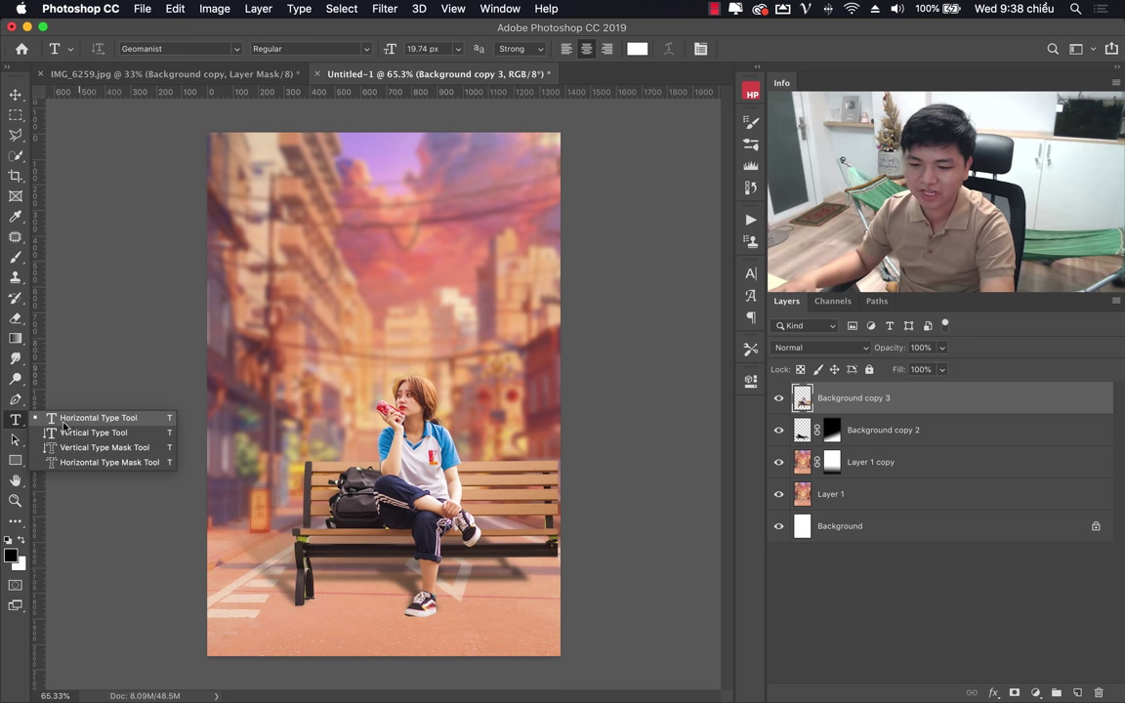
left_click(64, 422)
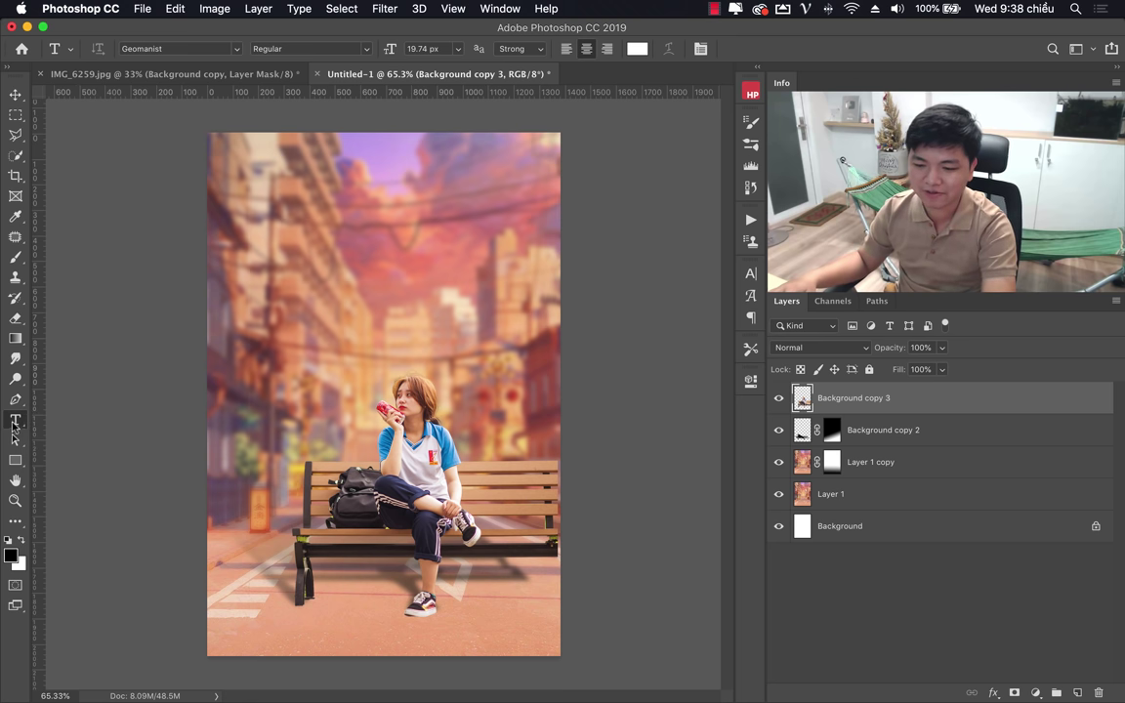
left_click(439, 335)
left_click(455, 49)
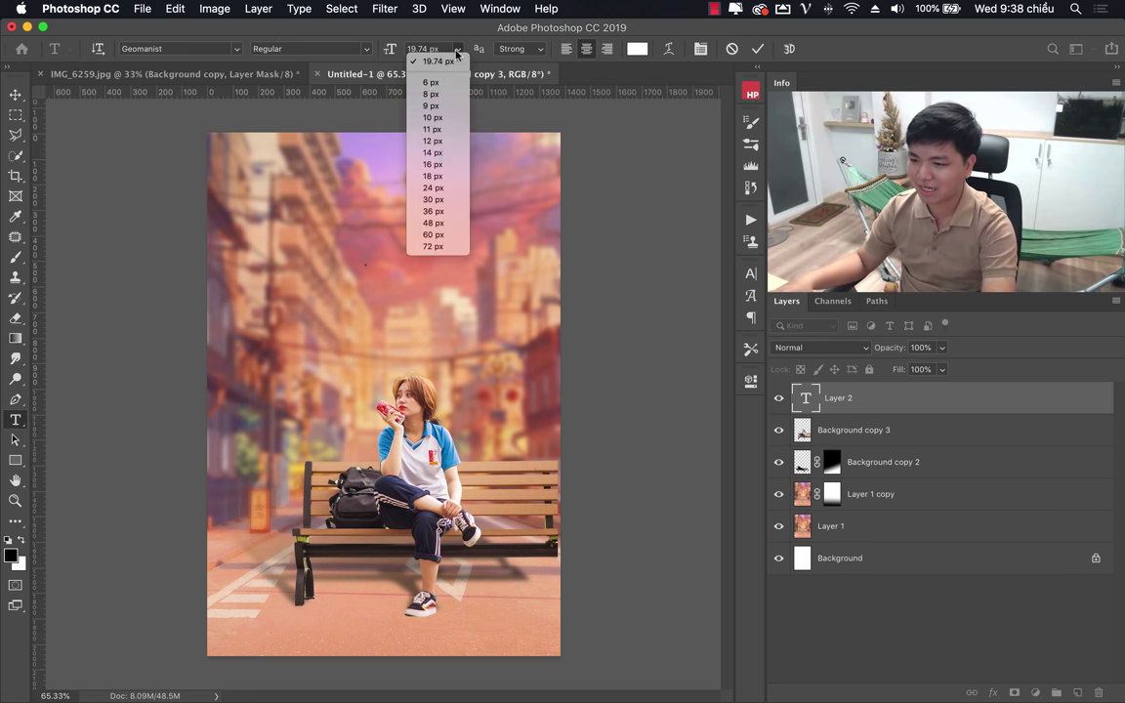
left_click(390, 222)
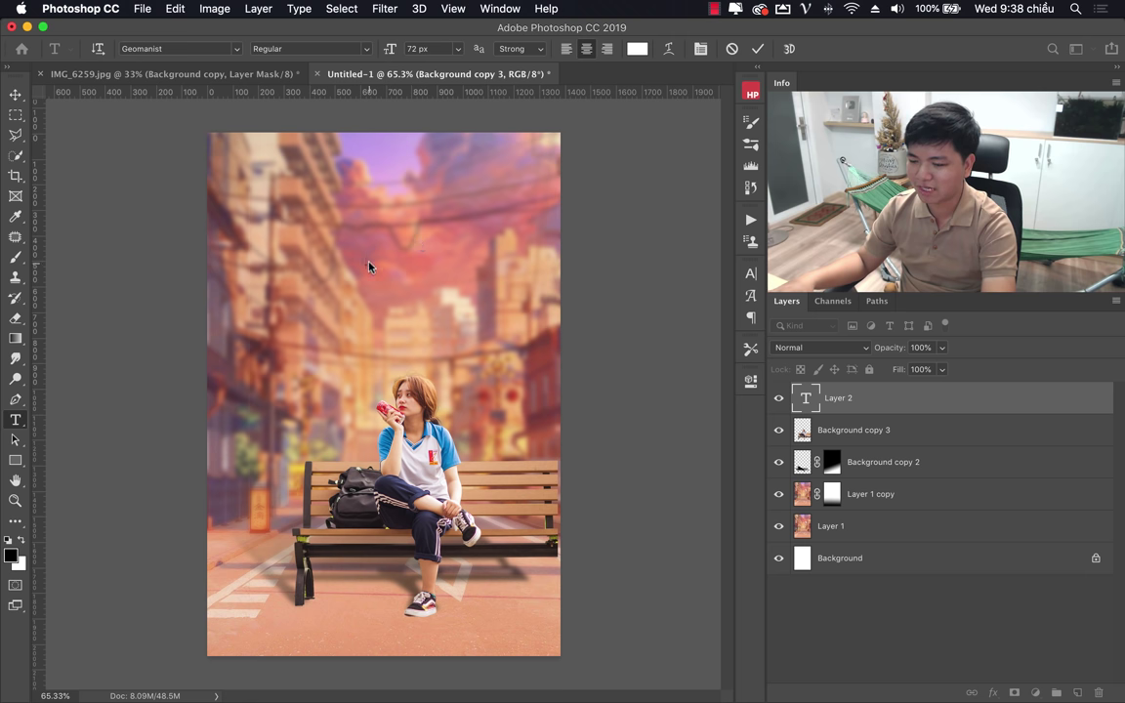
left_click(369, 266)
left_click(369, 266)
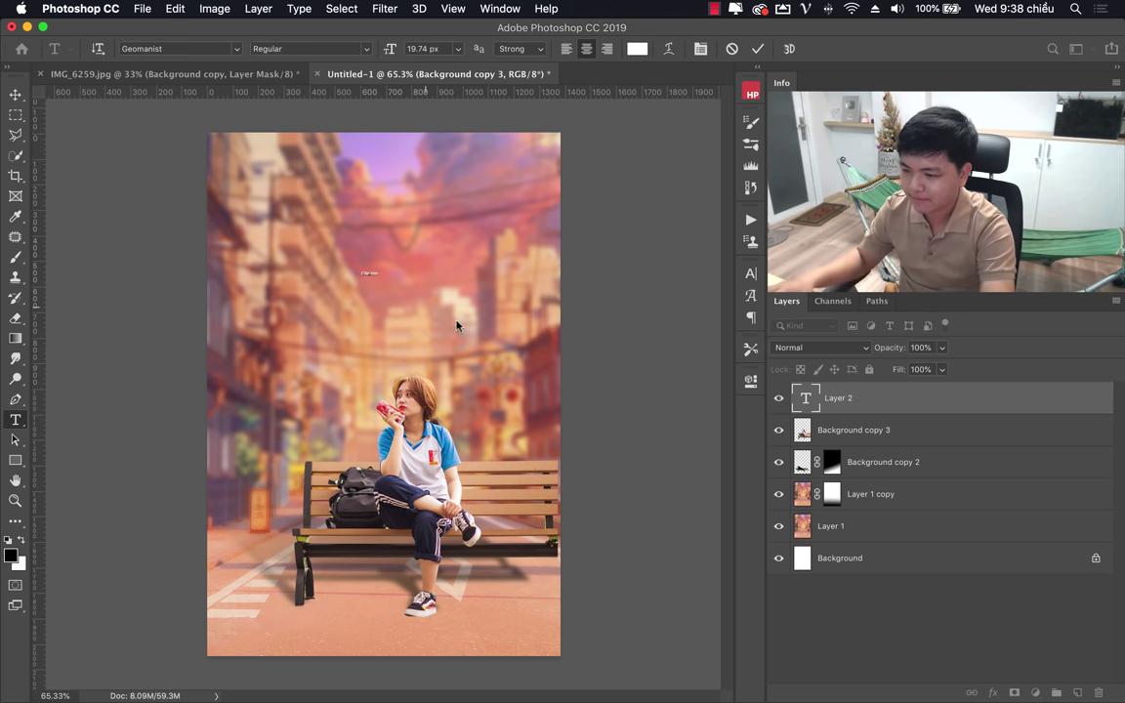
left_click(818, 391)
Scale the 'Cần tìm' title up and centre it above the girl.
key("ctrl+t")
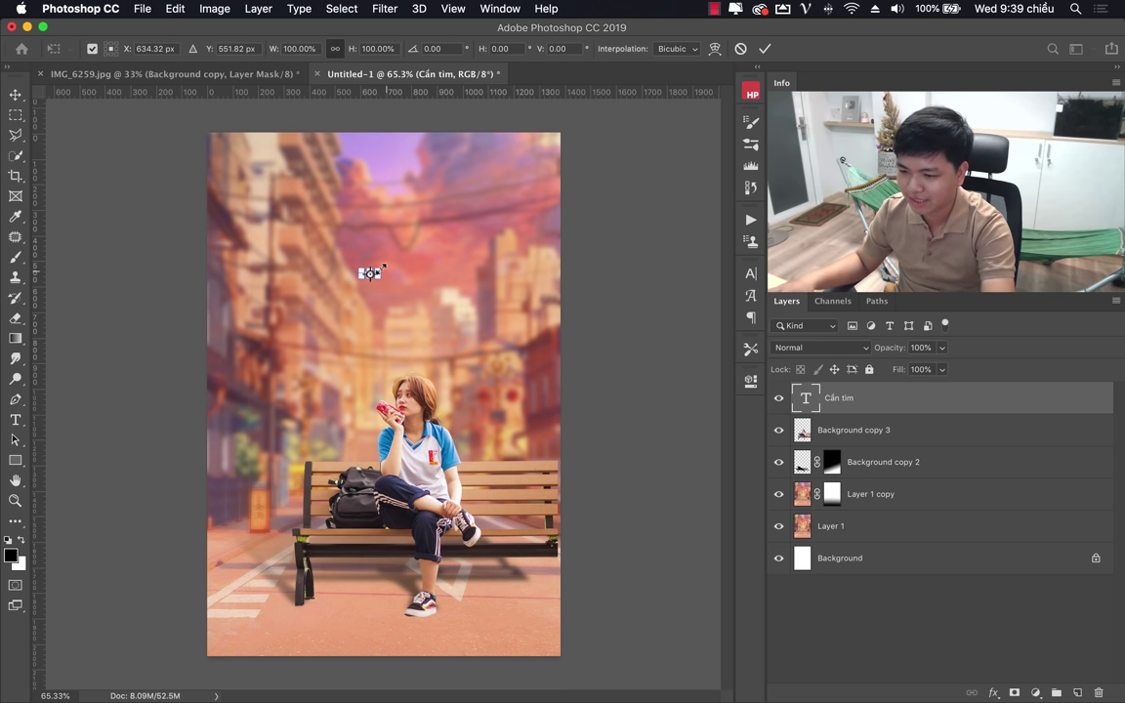
mouse_move(390, 260)
left_mouse_down()
mouse_move(457, 193)
mouse_move(543, 162)
left_mouse_up()
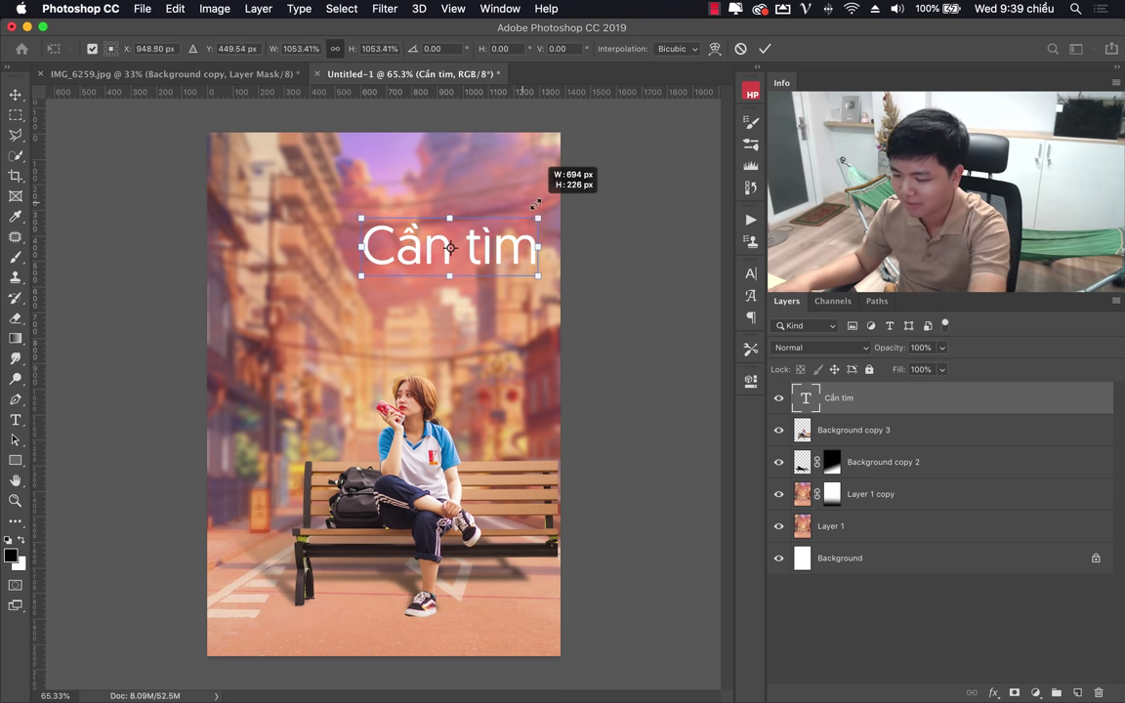
key("Return")
key("v")
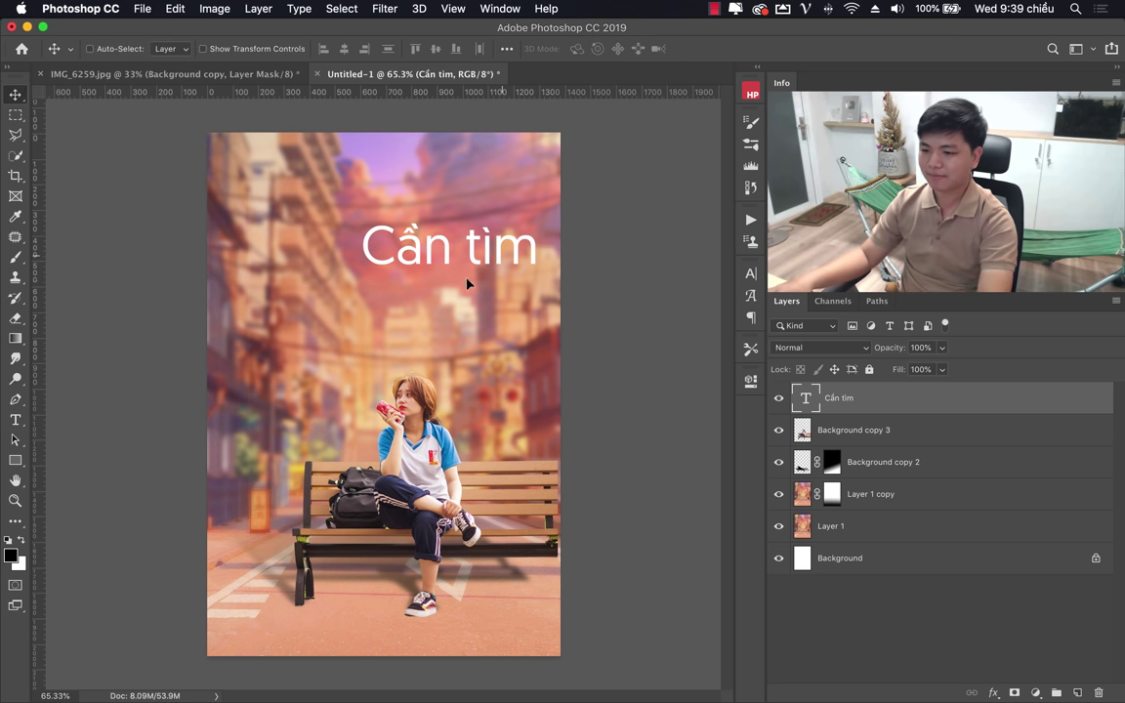
left_click_drag(466, 283, 409, 313)
key("t")
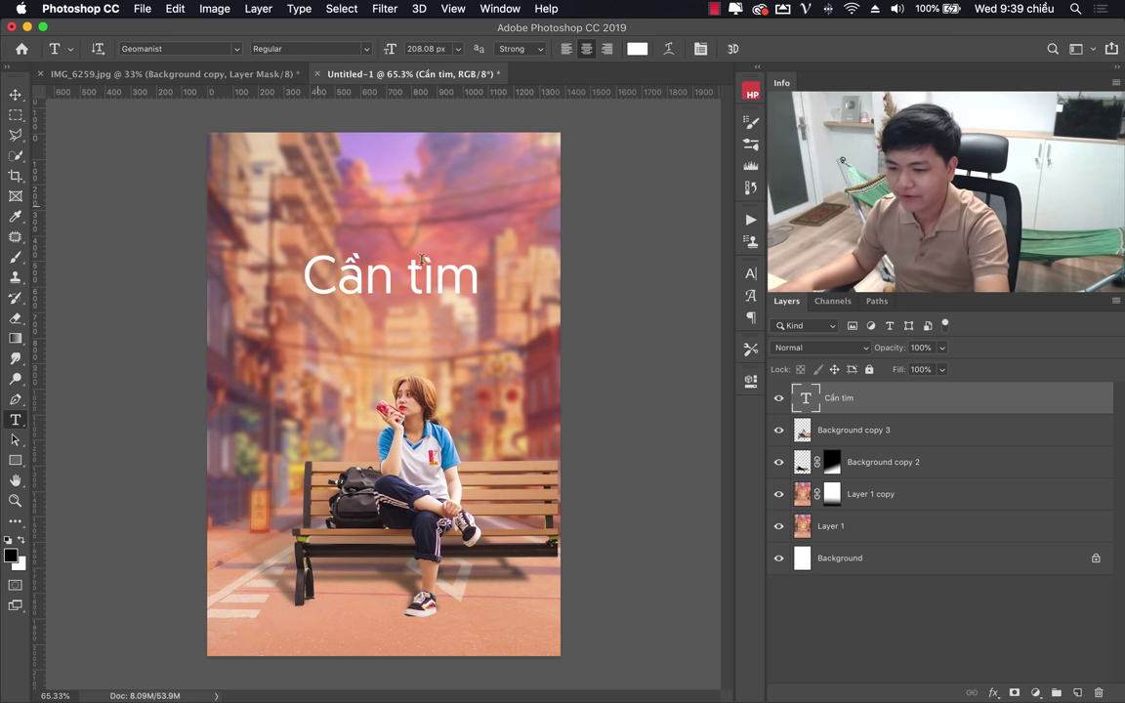
left_click(425, 282)
left_click(885, 412)
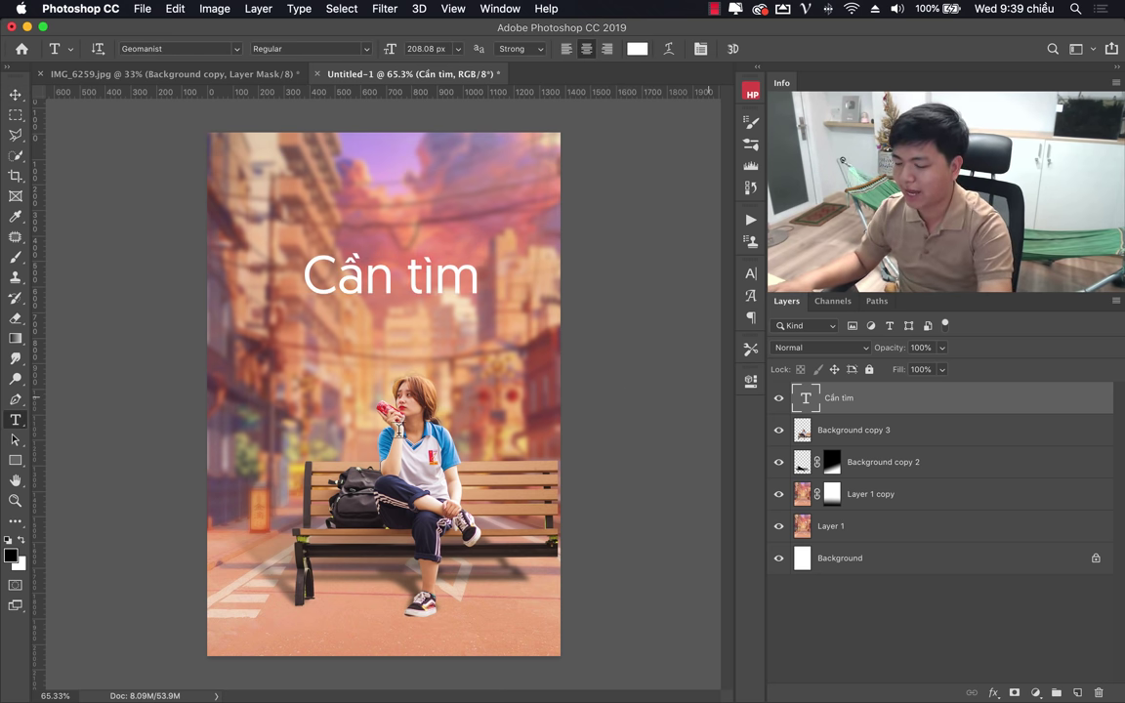
Go to font.vietdesigner.net in Google Chrome.
left_click(259, 672)
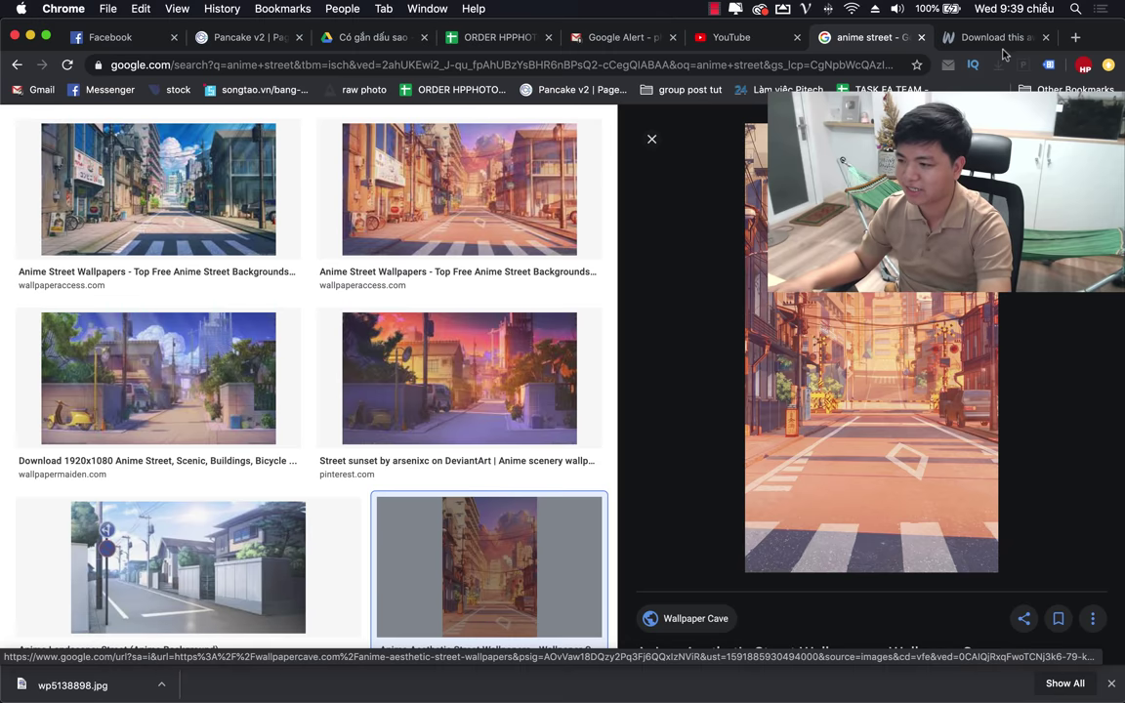
left_click(991, 37)
left_click(863, 65)
type("font")
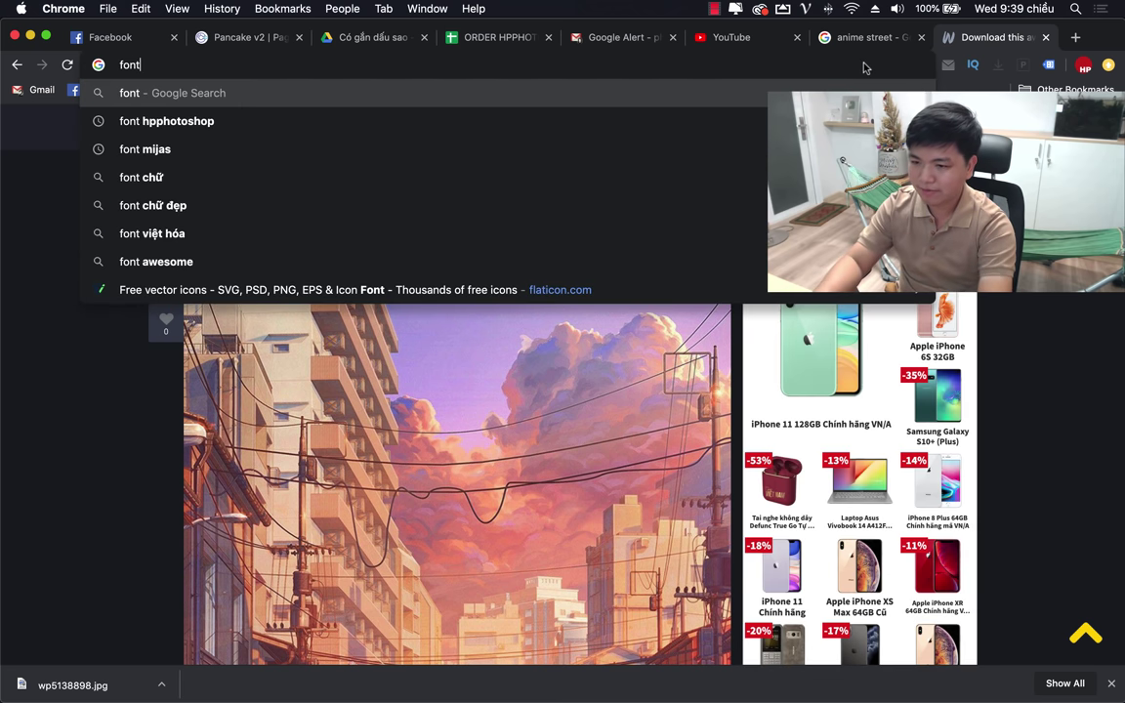
type(".vietde")
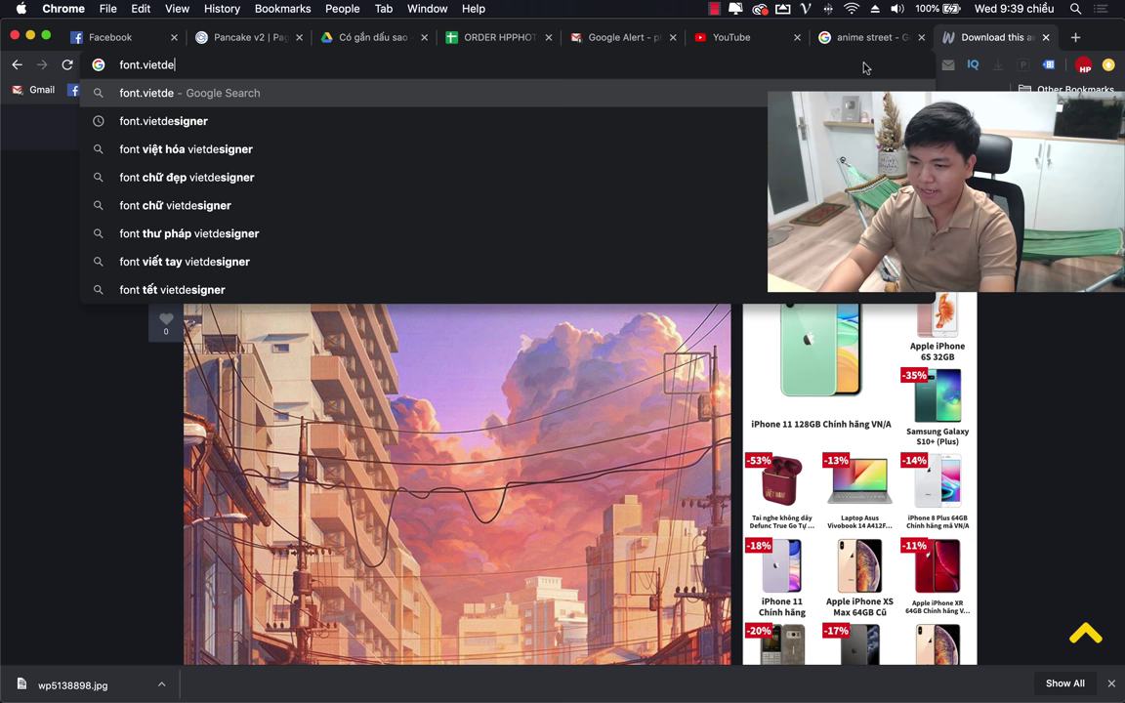
type("signer.net")
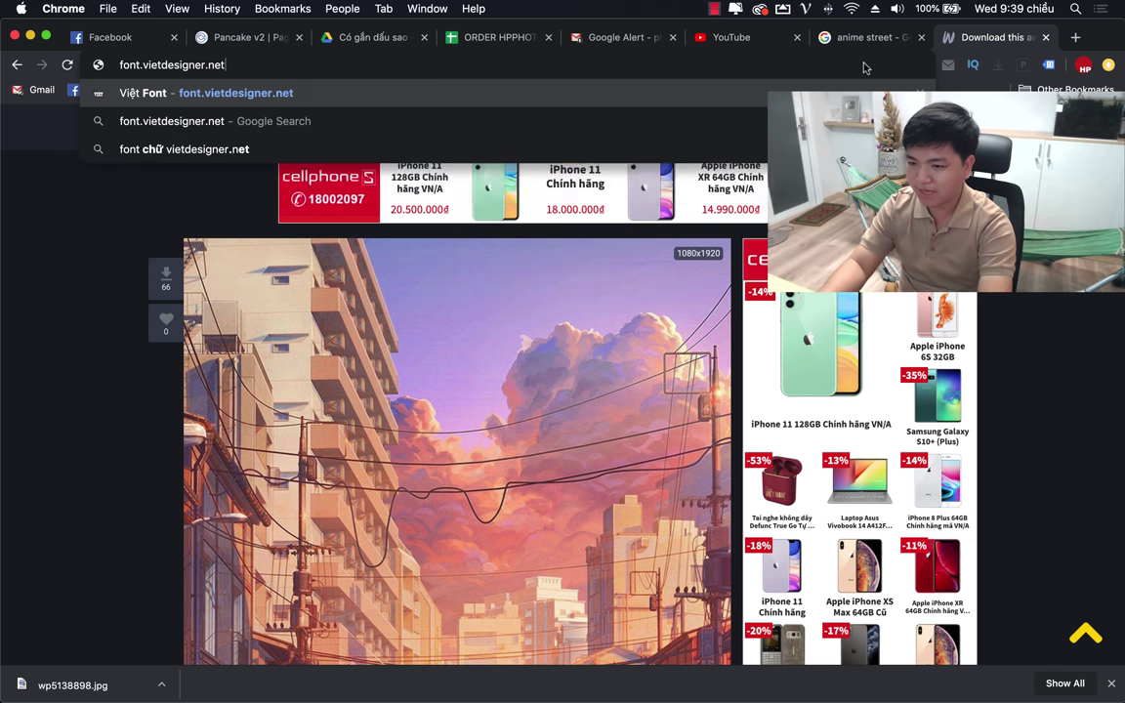
key("Return")
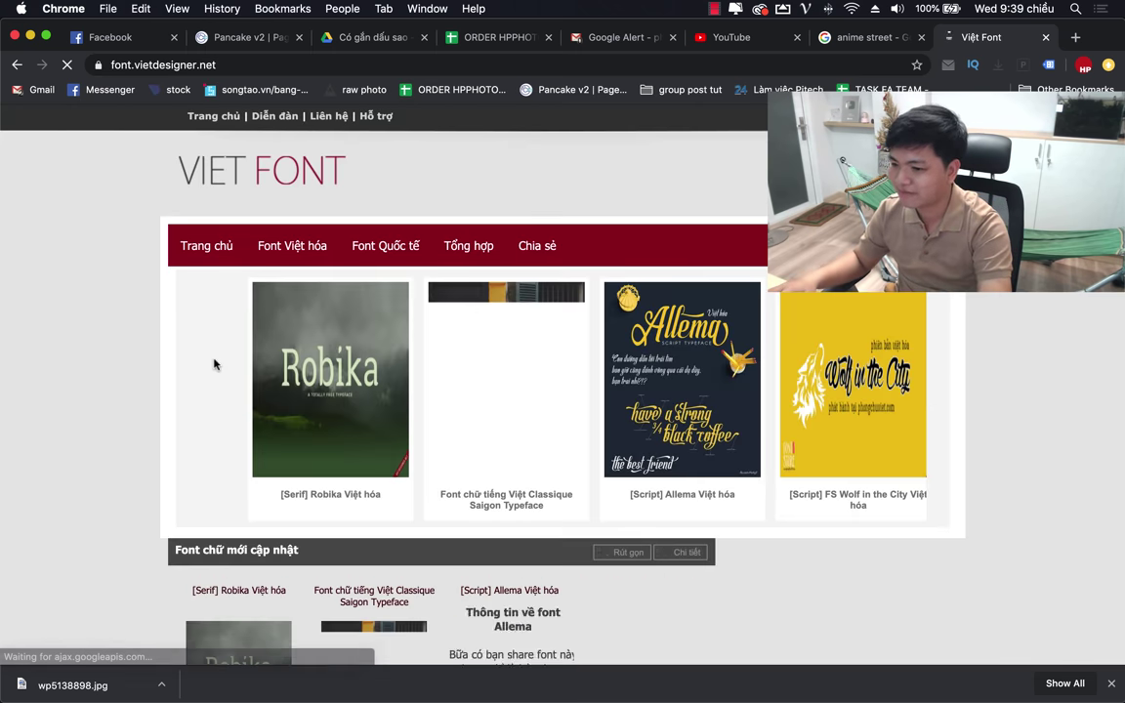
Browse the related fonts and open the Bold Script UVF Ventography Việt hóa font page.
scroll(84, 345, "down", 5)
scroll(84, 346, "down", 1)
scroll(84, 346, "up", 2)
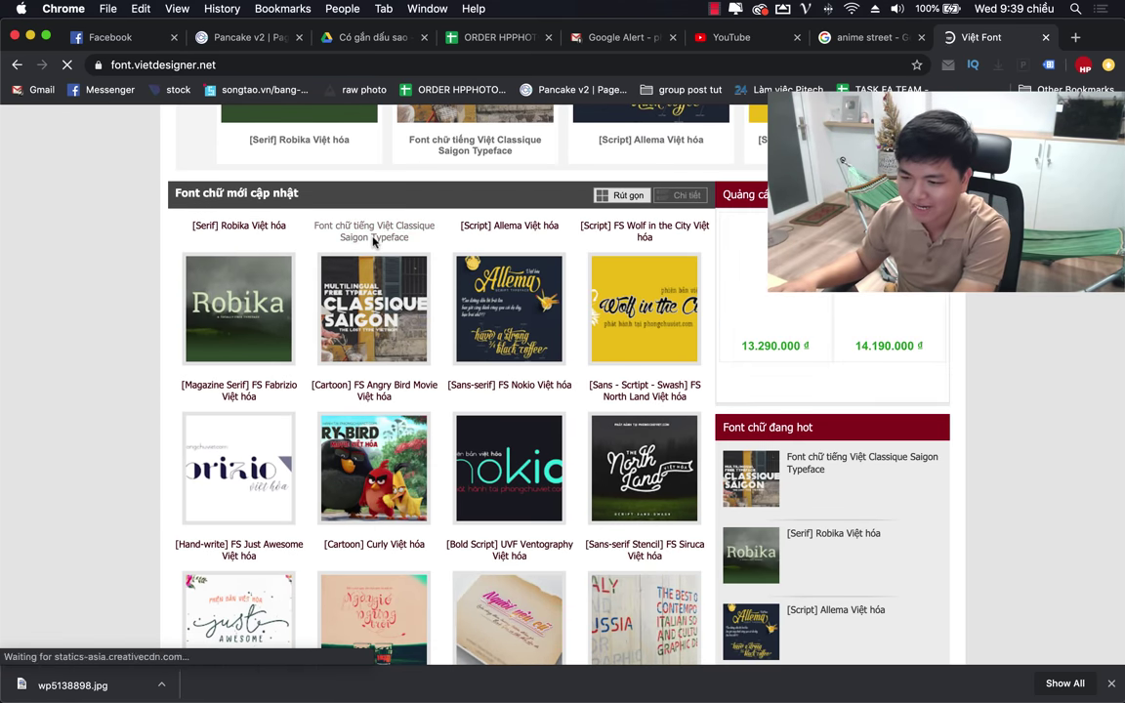
scroll(79, 398, "down", 5)
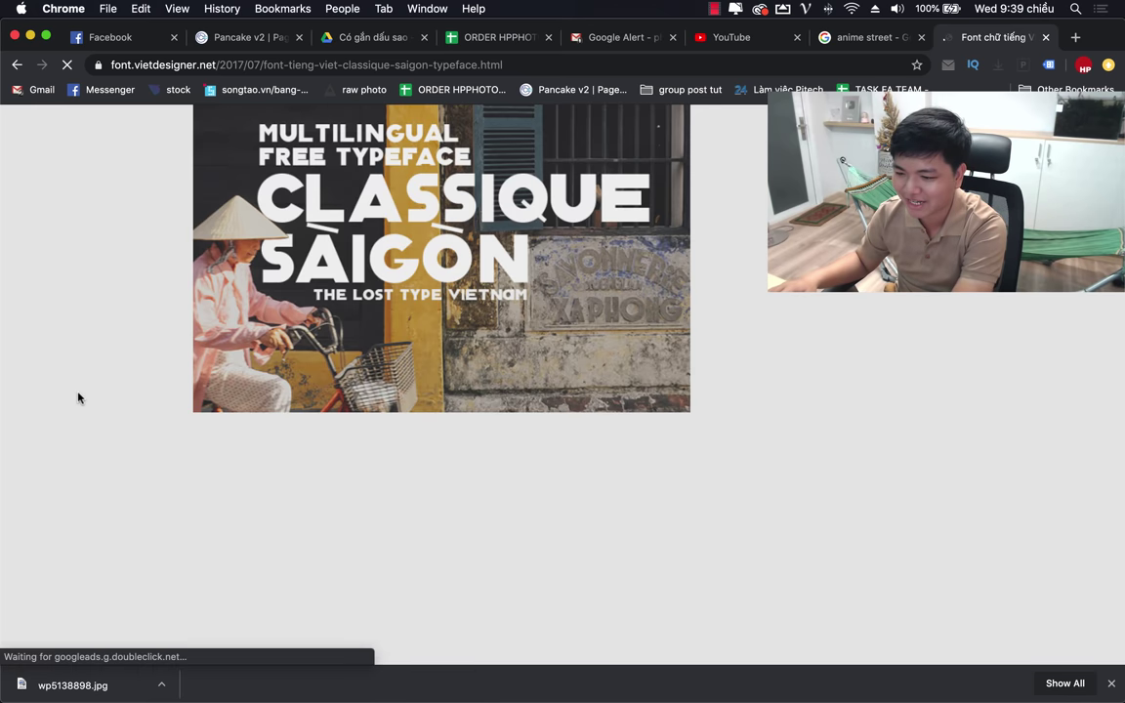
scroll(166, 314, "down", 5)
scroll(150, 320, "down", 5)
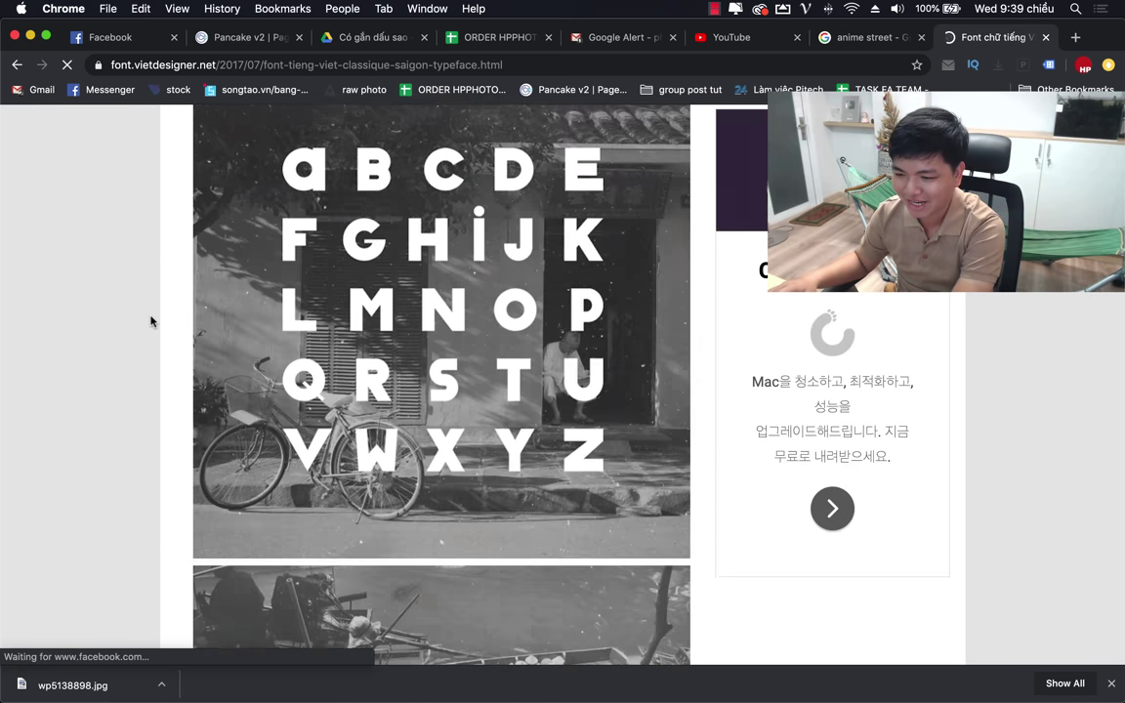
scroll(151, 320, "down", 5)
scroll(151, 320, "down", 5)
scroll(150, 320, "down", 3)
scroll(150, 321, "down", 10)
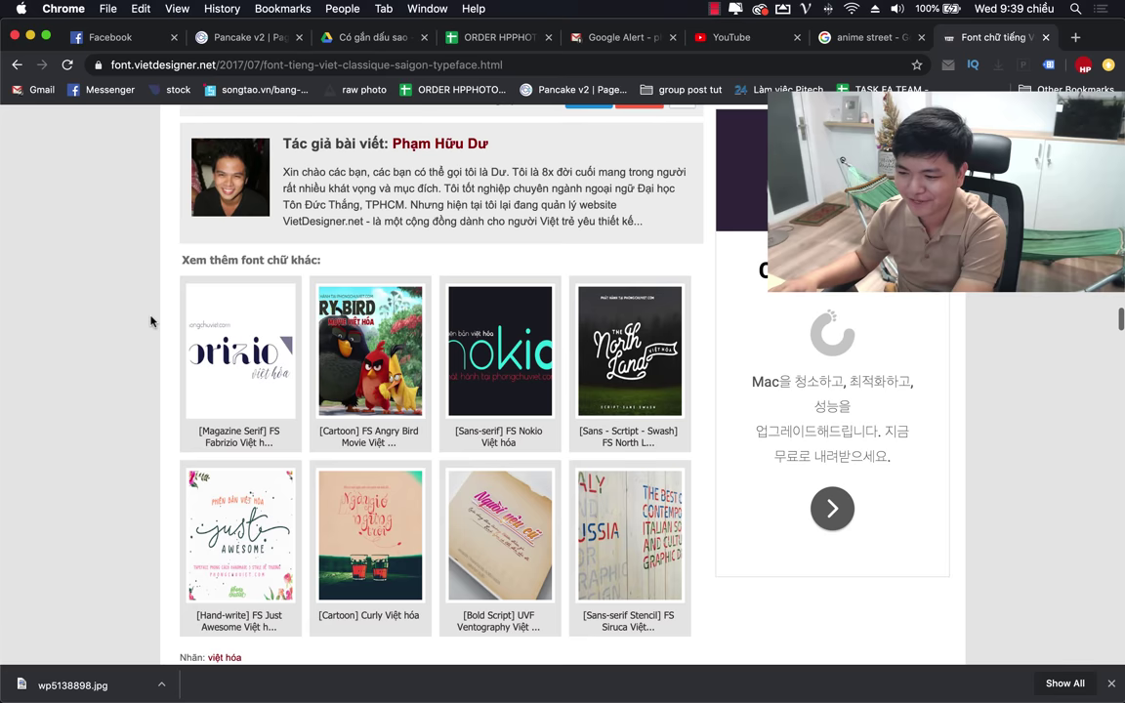
scroll(150, 321, "up", 1)
scroll(150, 321, "down", 5)
scroll(150, 320, "up", 4)
scroll(151, 320, "up", 2)
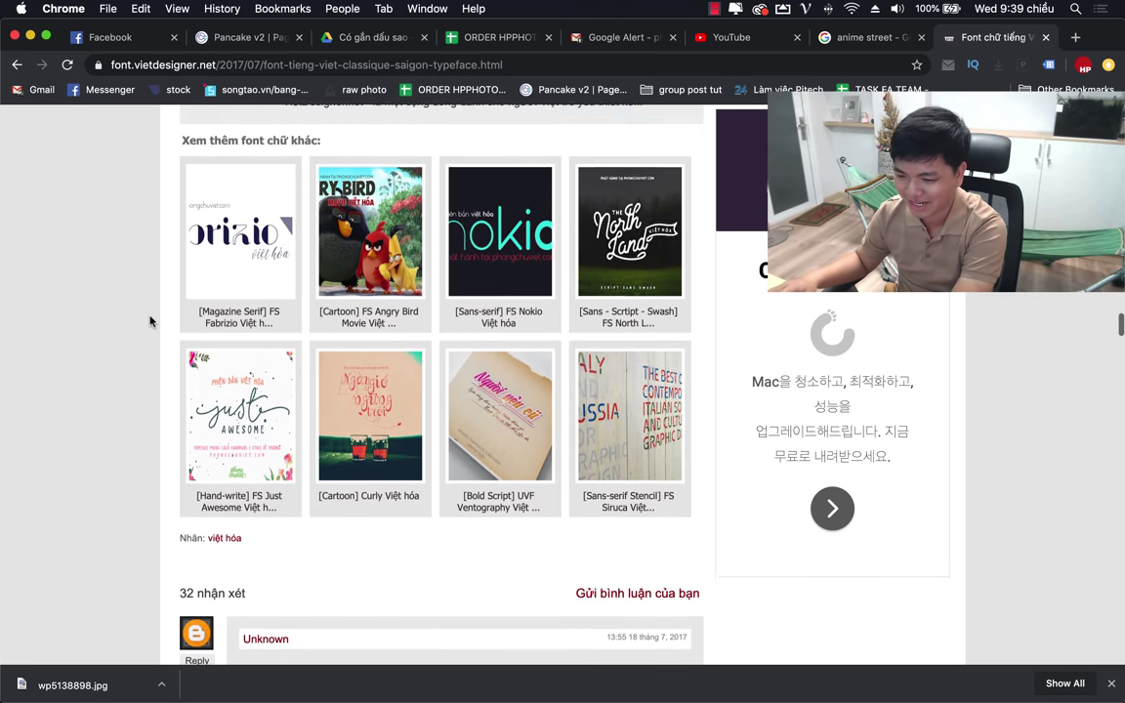
scroll(151, 320, "up", 3)
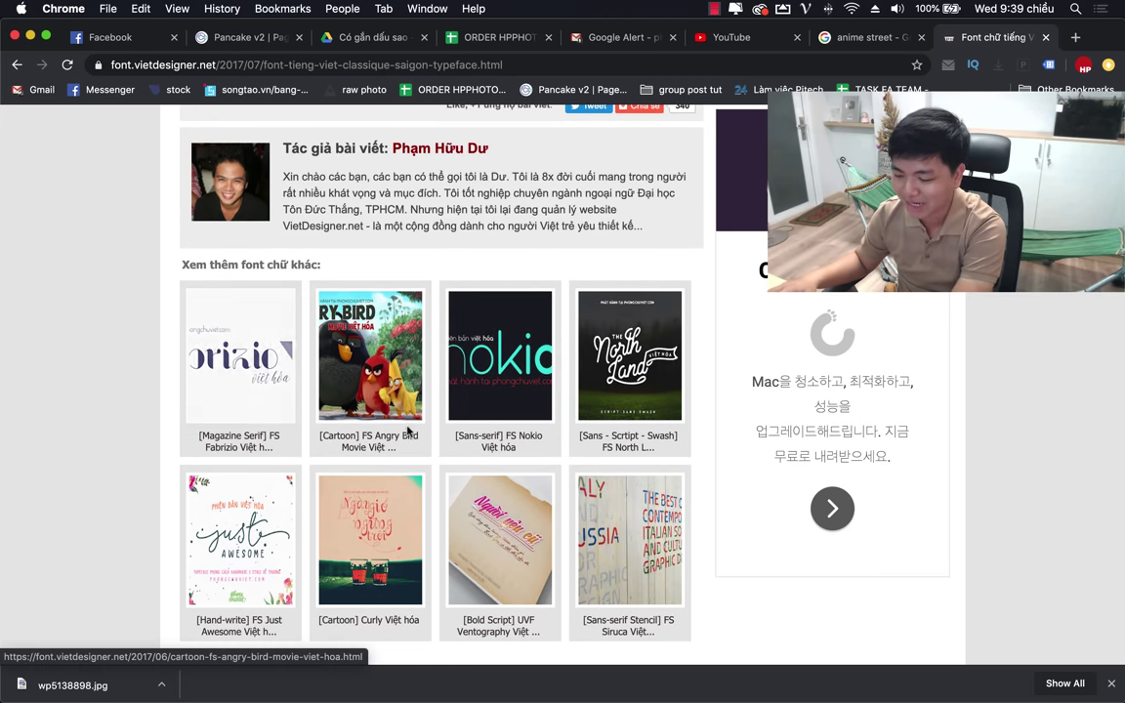
scroll(293, 405, "down", 3)
scroll(312, 422, "down", 1)
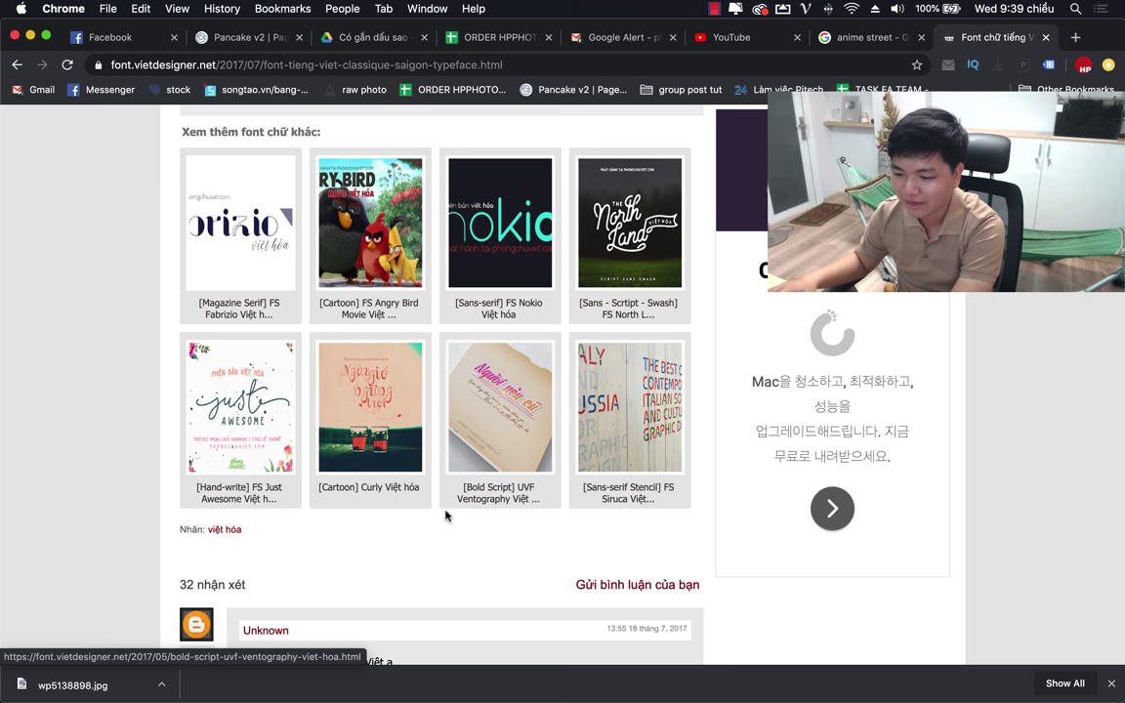
left_click(499, 396)
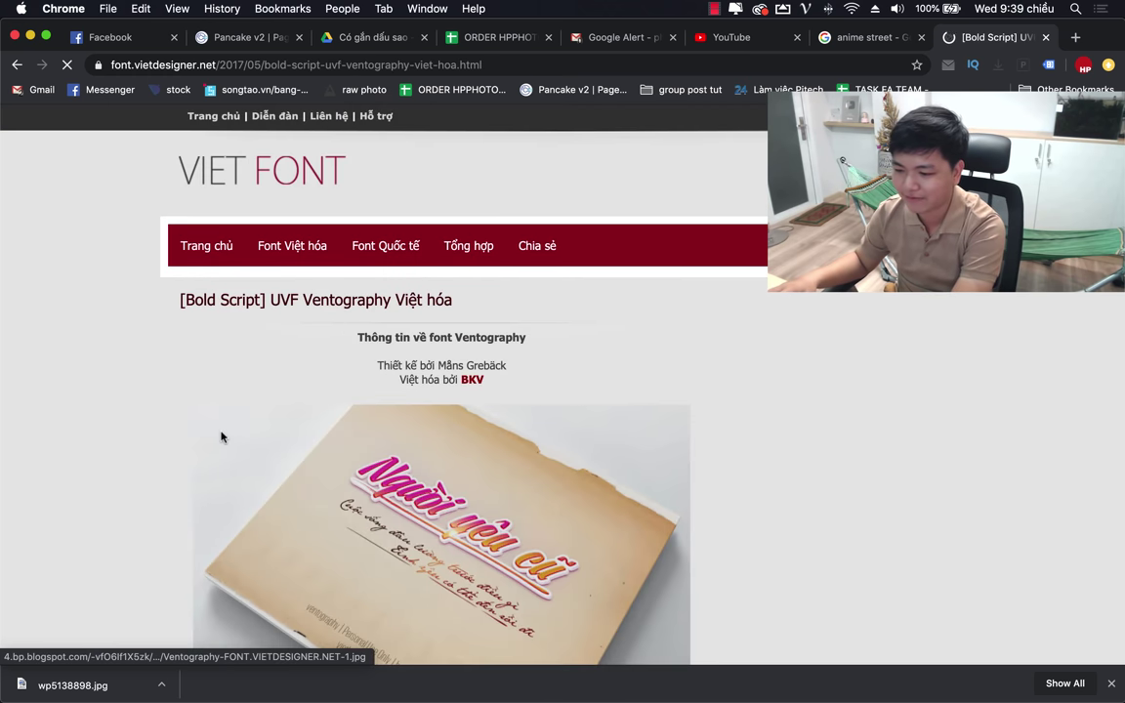
Scroll down to the font's download icon, then return to Photoshop.
scroll(195, 439, "down", 5)
scroll(173, 439, "down", 2)
scroll(154, 437, "down", 4)
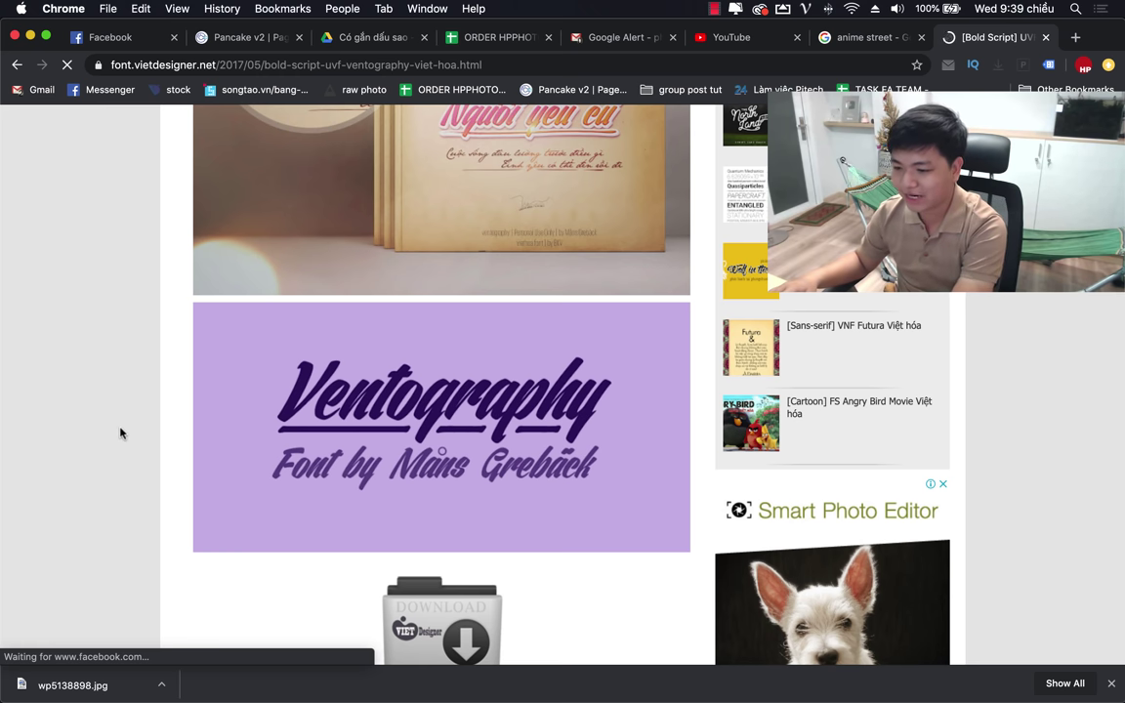
scroll(121, 432, "down", 3)
scroll(121, 433, "down", 4)
scroll(121, 428, "up", 4)
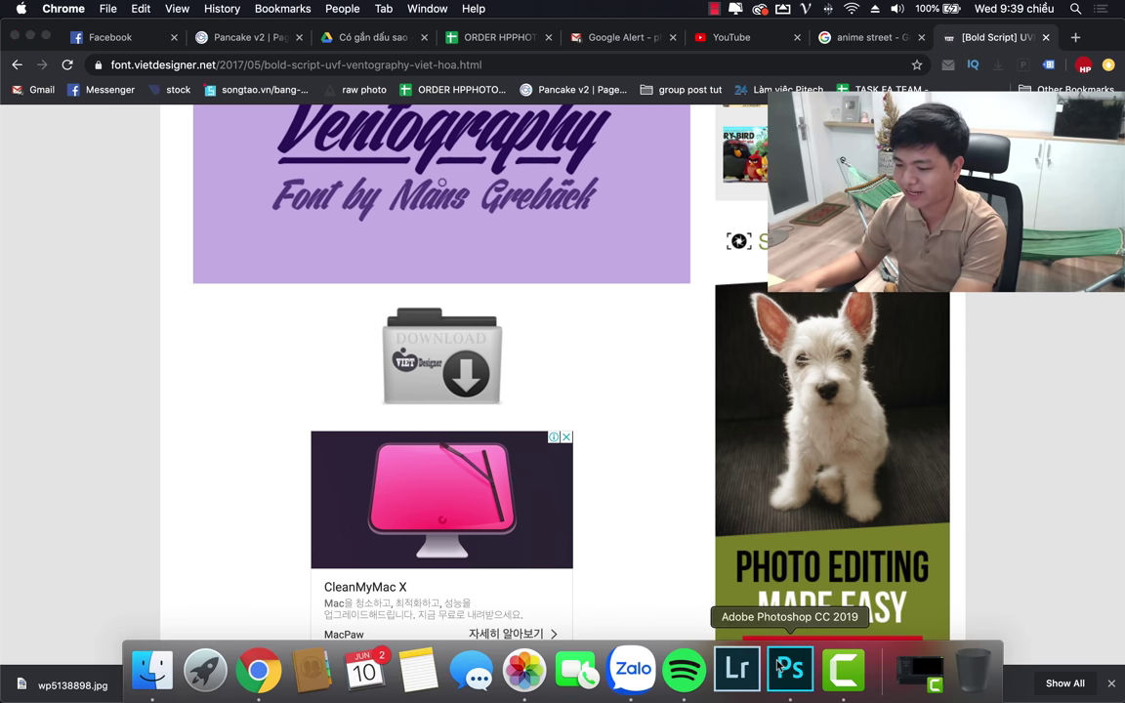
left_click(789, 670)
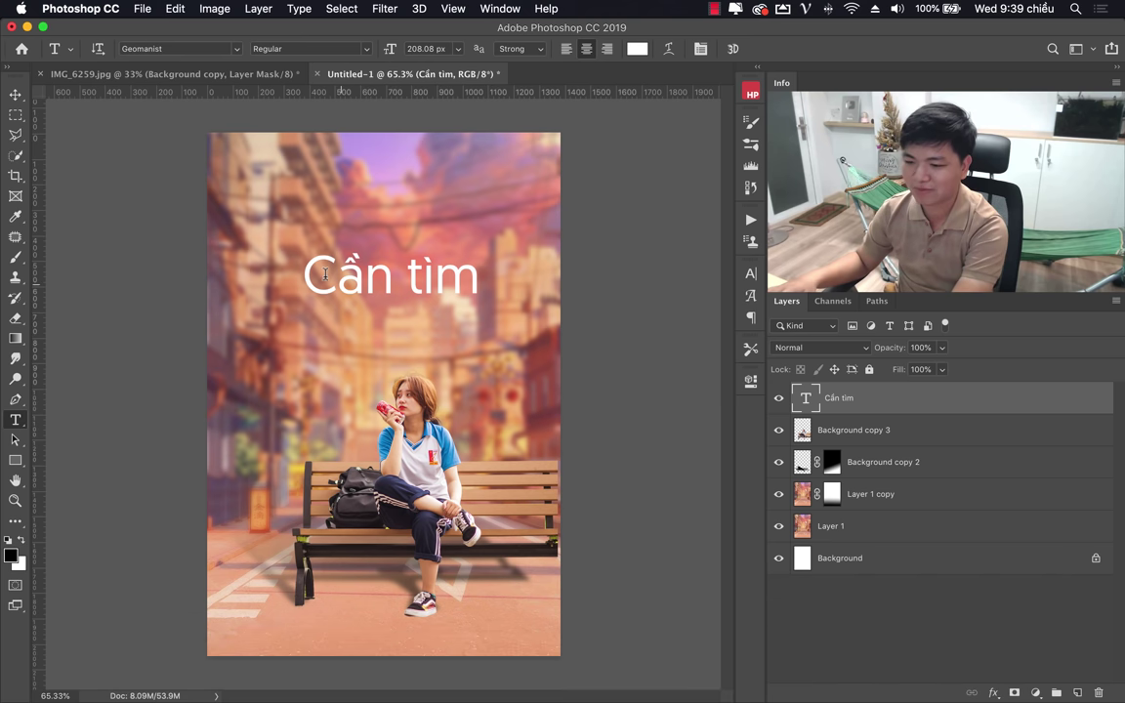
Set the title font to UTM A&S Signwriter and place a duplicate line below it.
left_click(236, 49)
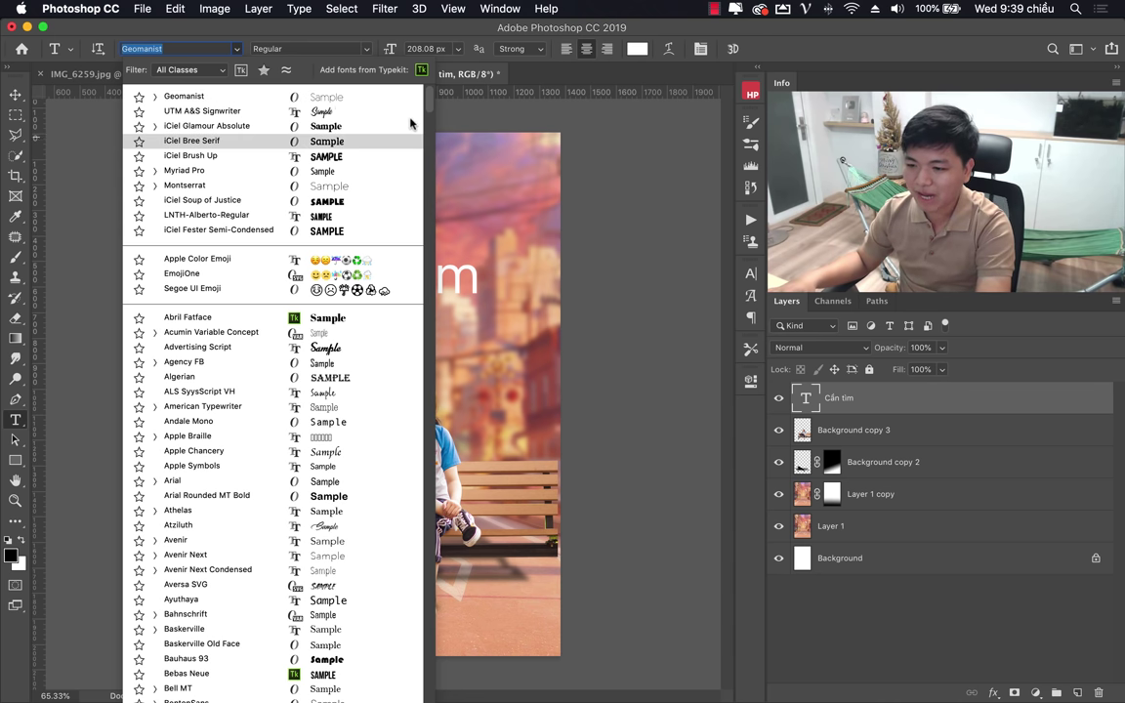
left_click(319, 113)
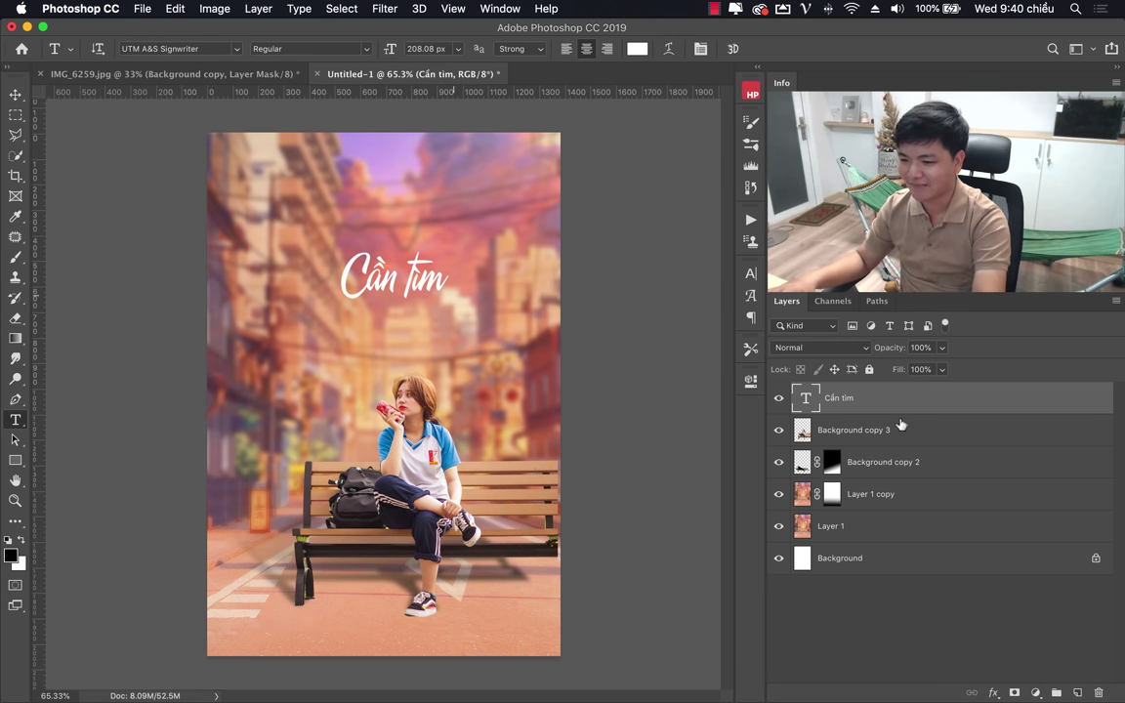
key("ctrl+j")
key("v")
left_click_drag(439, 295, 439, 352)
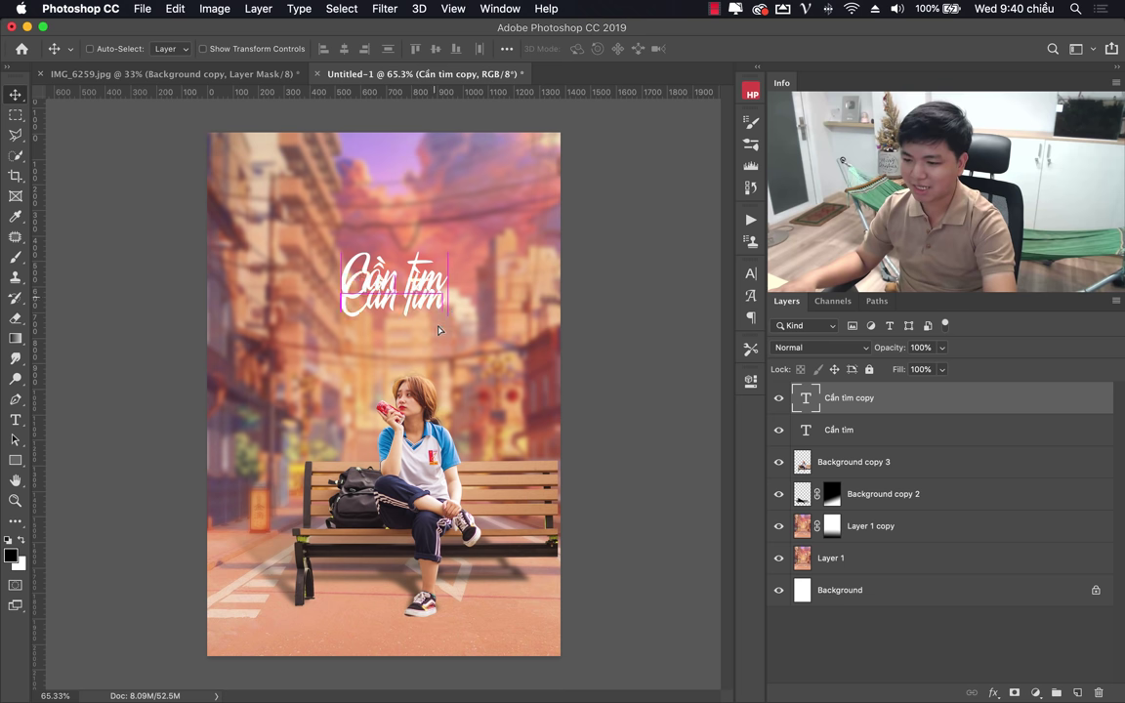
Change the duplicated line's text to 'Việc làm'.
key("t")
double_click(415, 336)
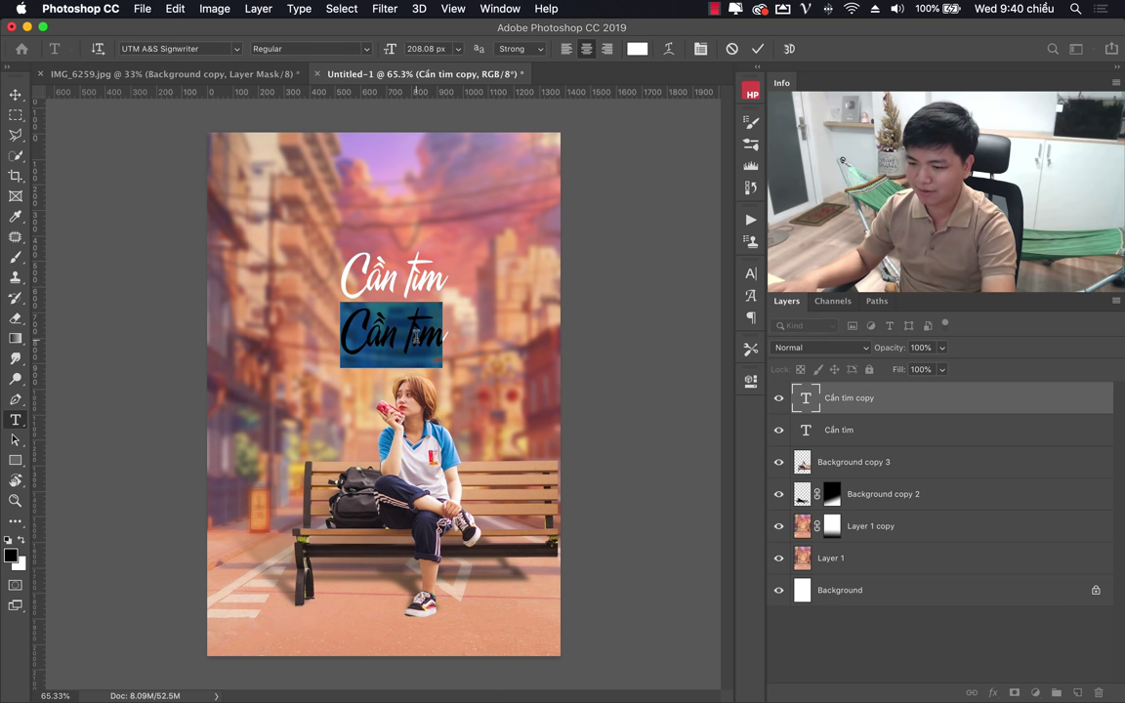
left_click(415, 336)
key("ctrl+a")
type("Cơm ăn")
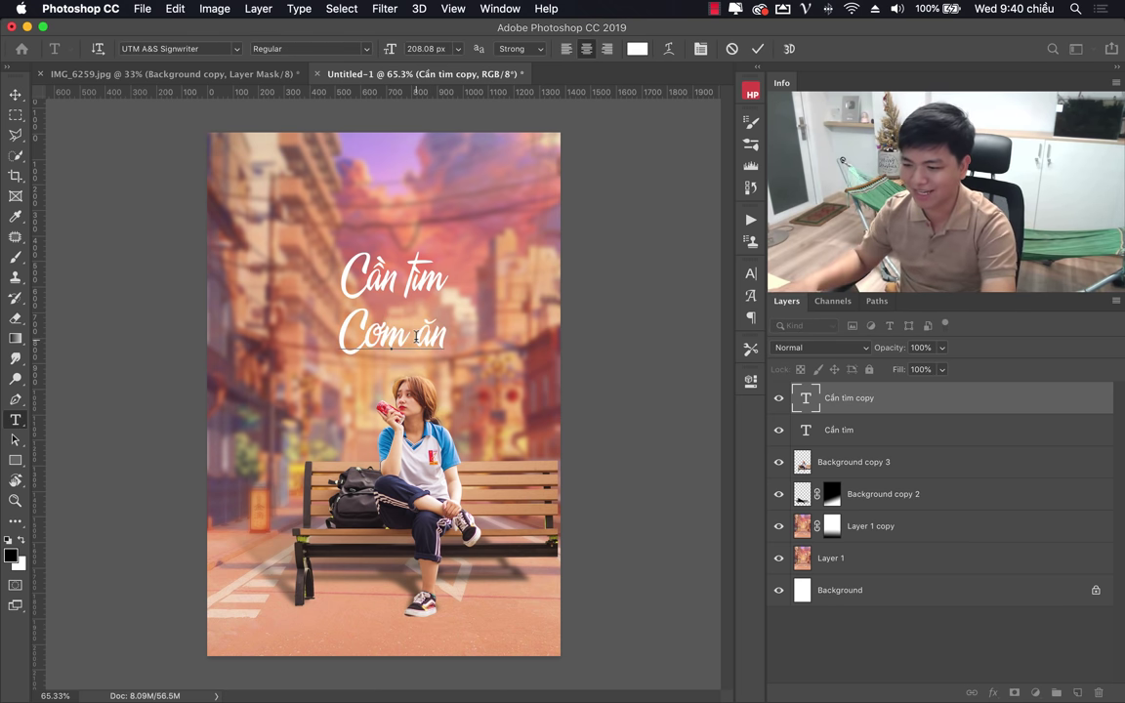
type(" đâu")
key("BackSpace")
key("BackSpace")
key("BackSpace")
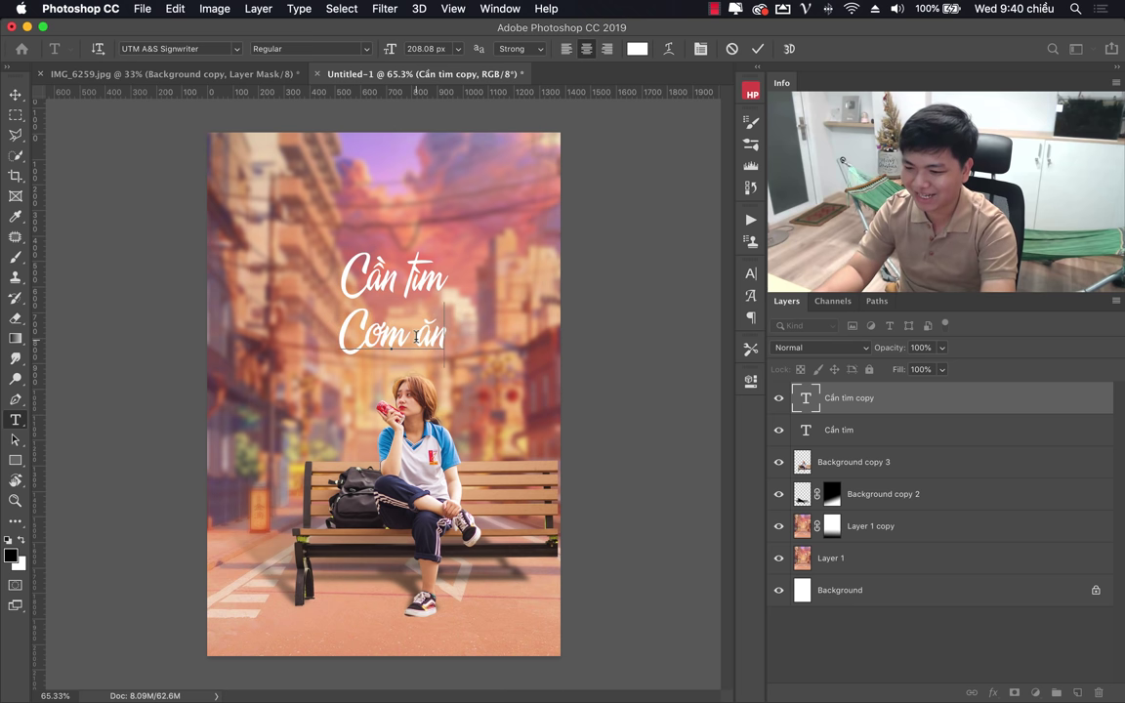
key("ctrl+a")
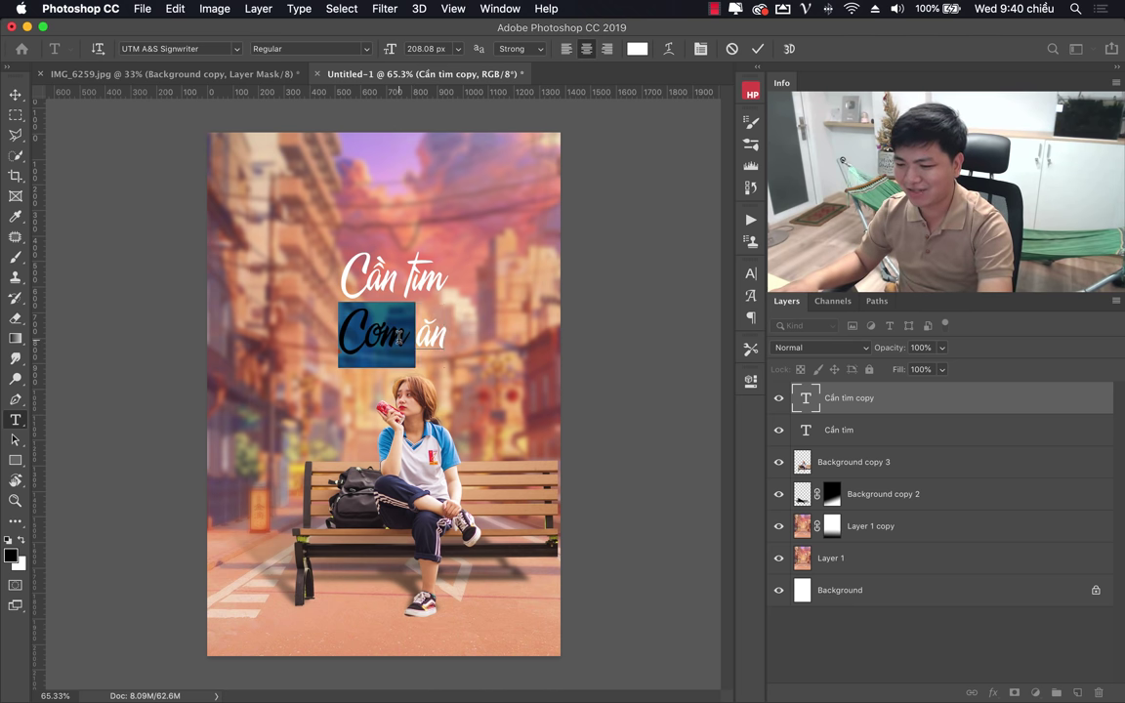
type("Việc")
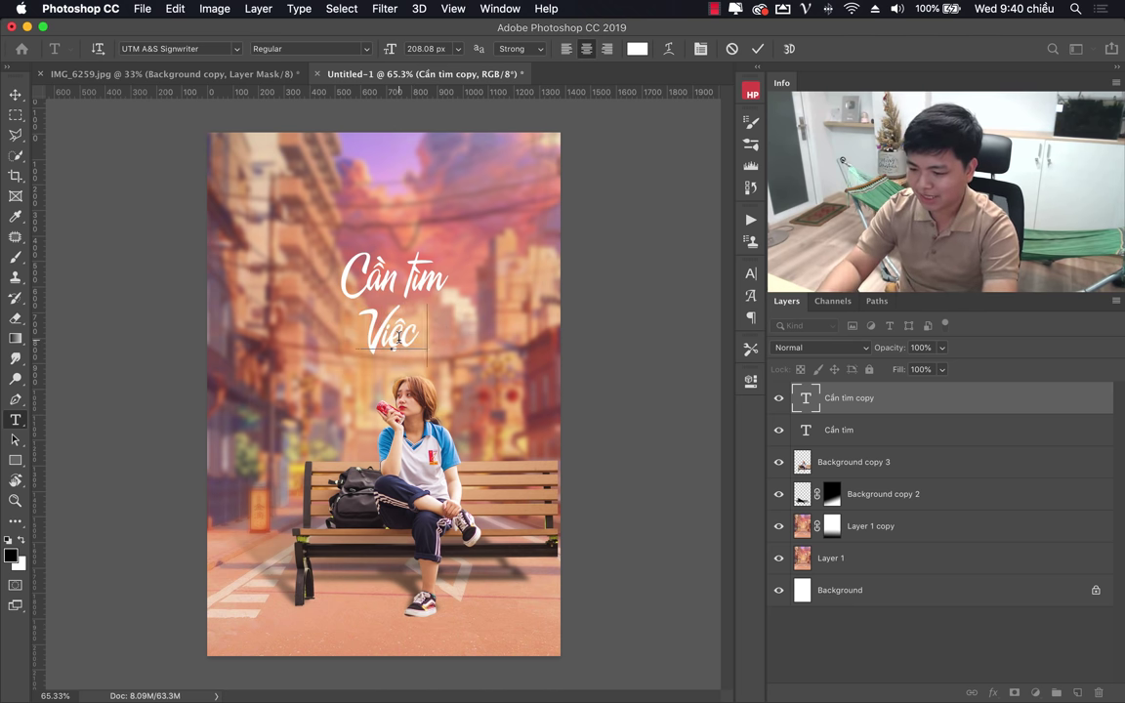
type(" làm")
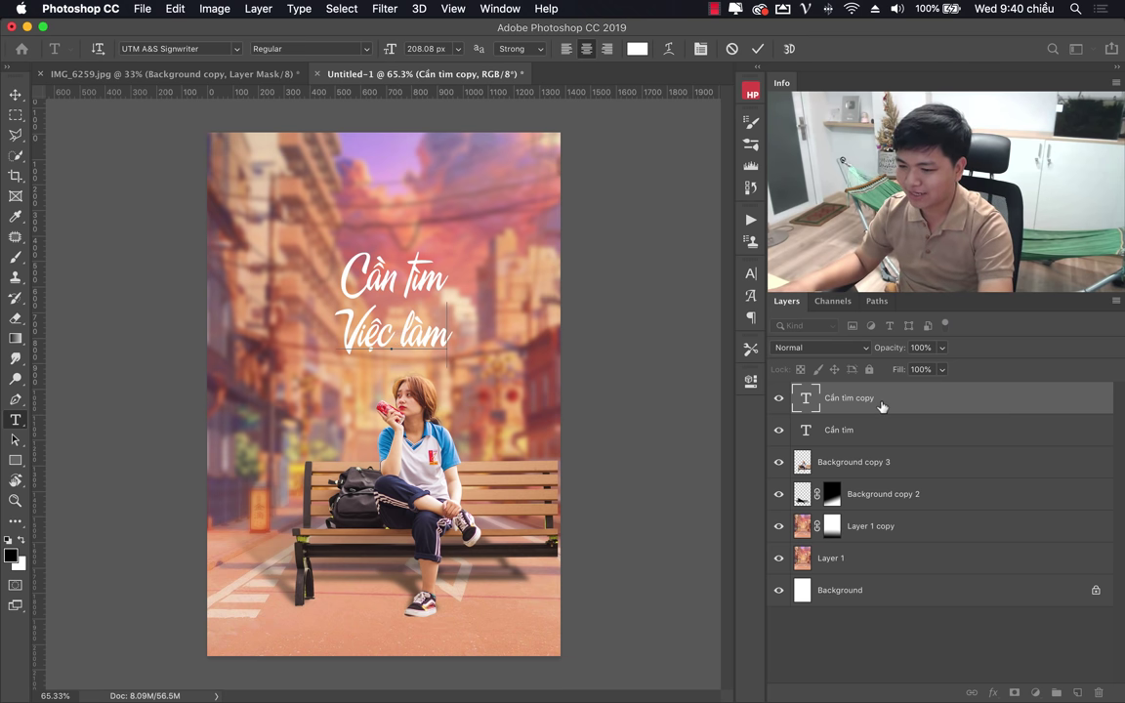
left_click(879, 400)
key("ctrl+t")
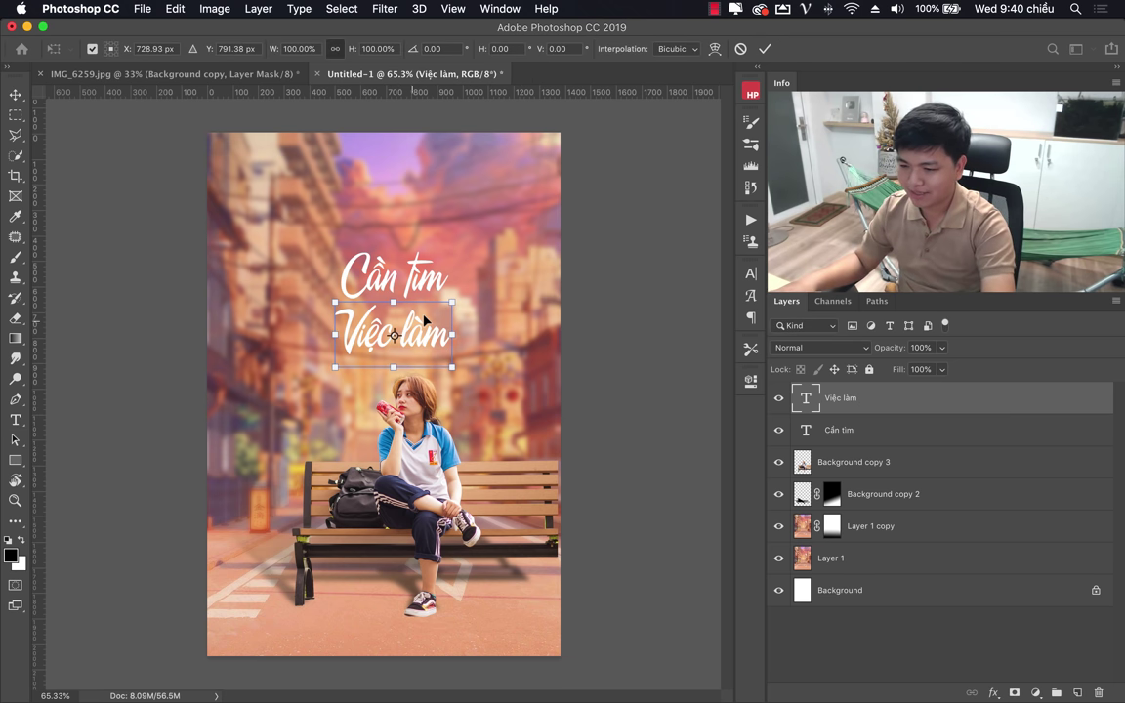
key("Return")
Retype the top 'Cần tìm' line as 'Ở đây có'.
key("t")
left_click(366, 278)
key("ctrl+a")
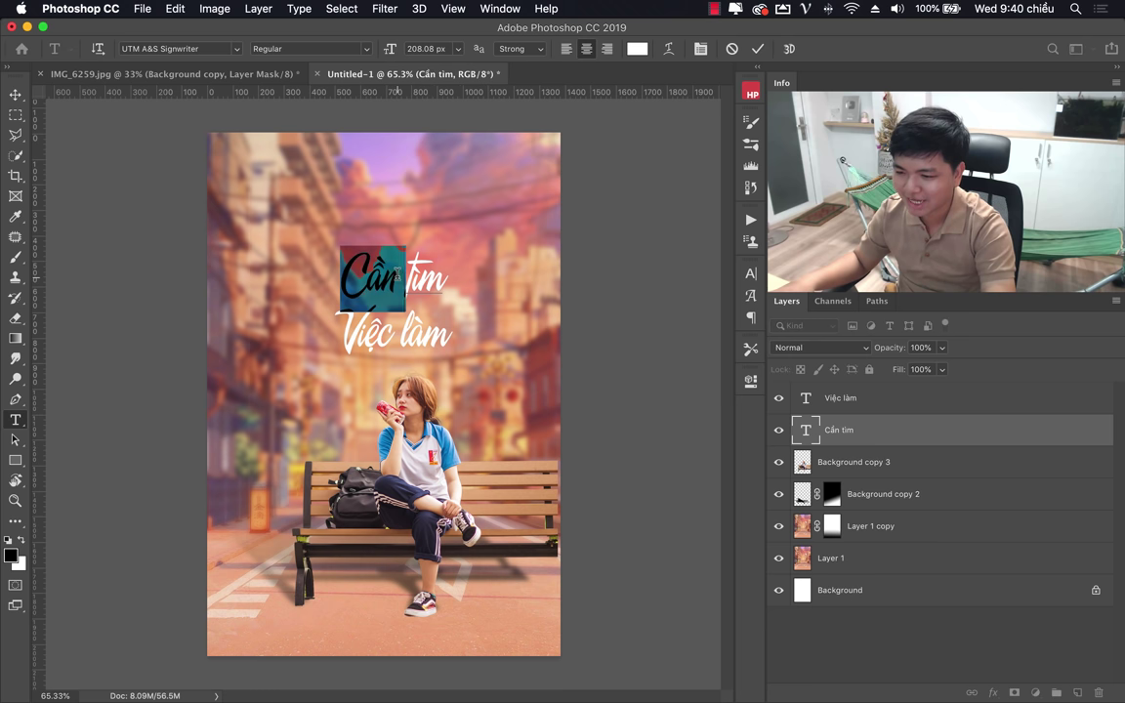
type("Ơ")
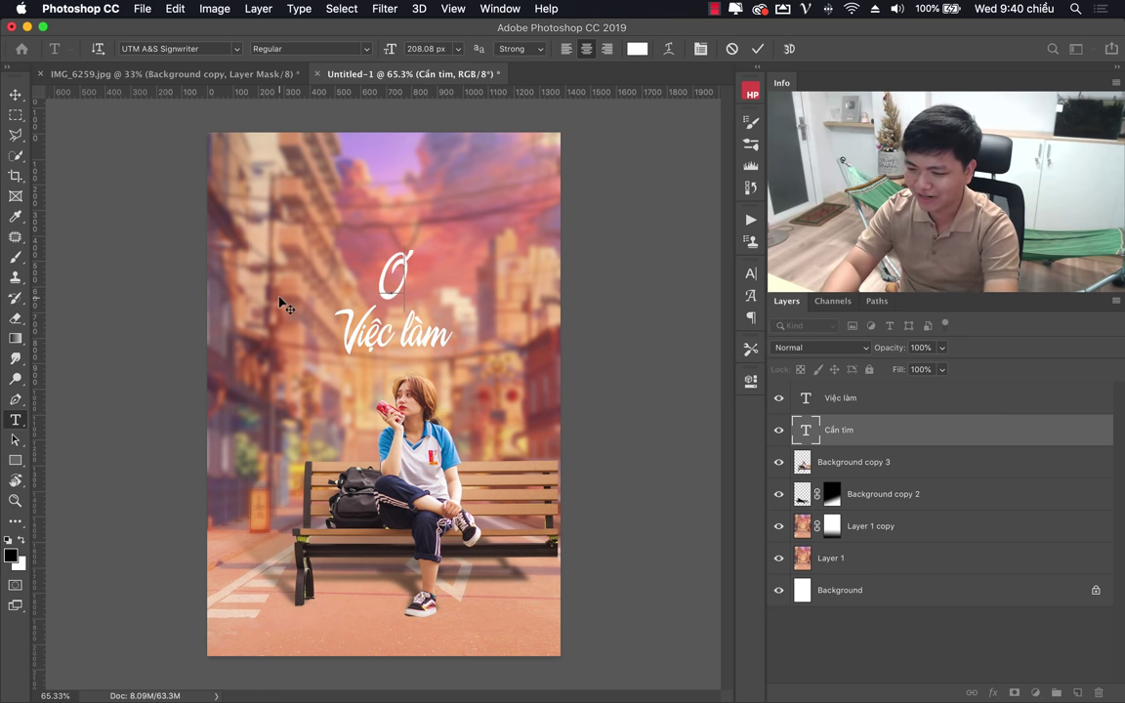
type("r")
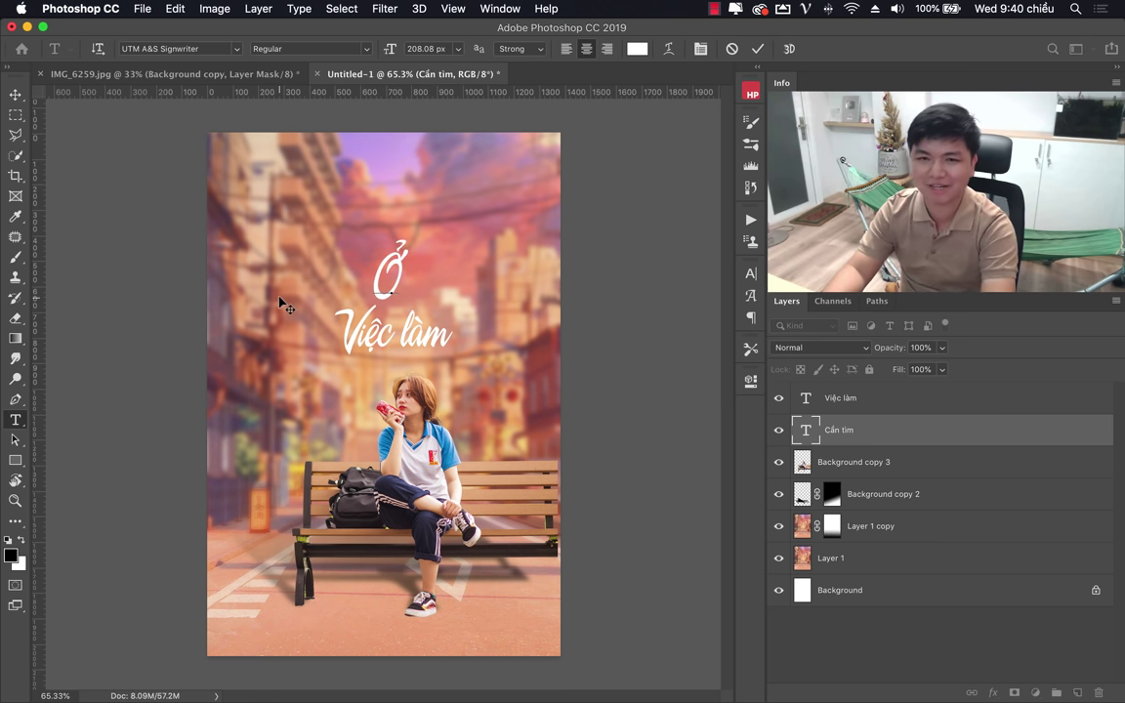
type(" đây có")
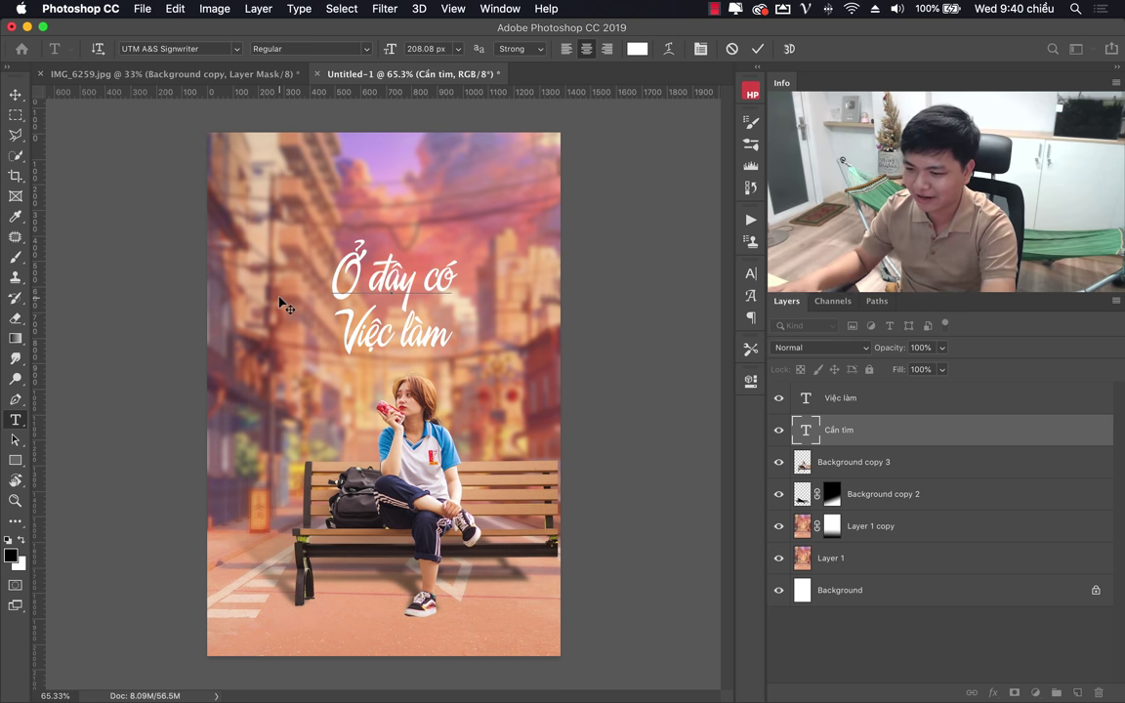
left_click(892, 397)
Change the 'Việc làm' line to 'Chất Xám'.
double_click(806, 398)
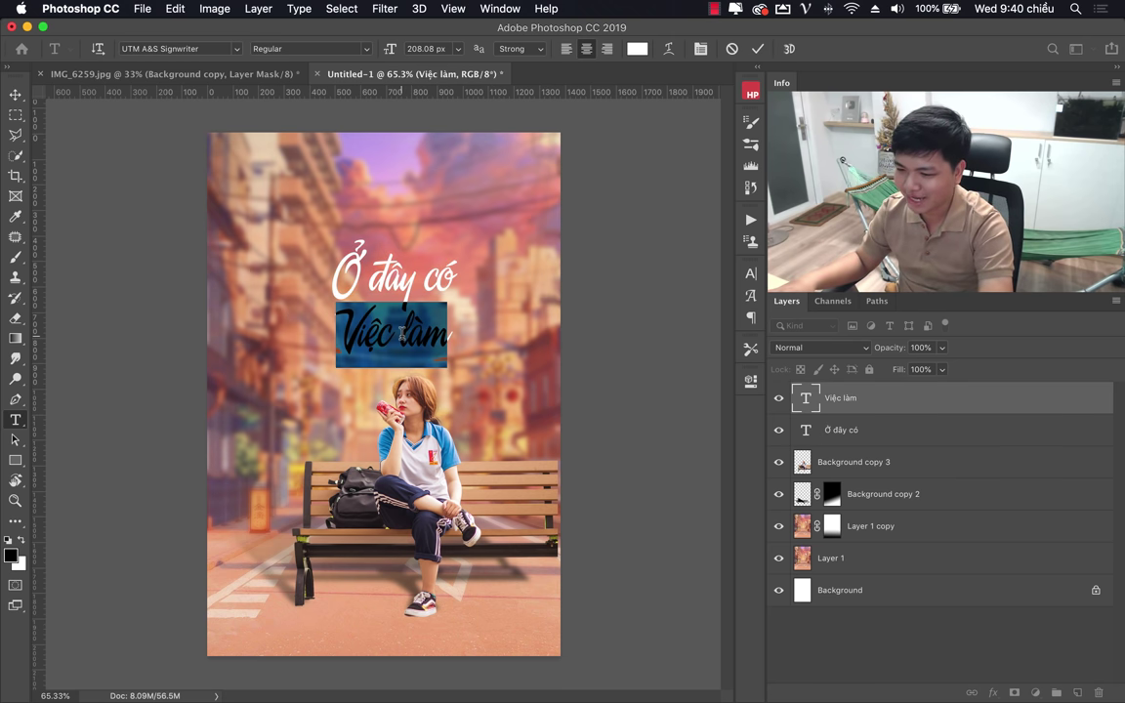
left_click(401, 332)
type("Chất xam")
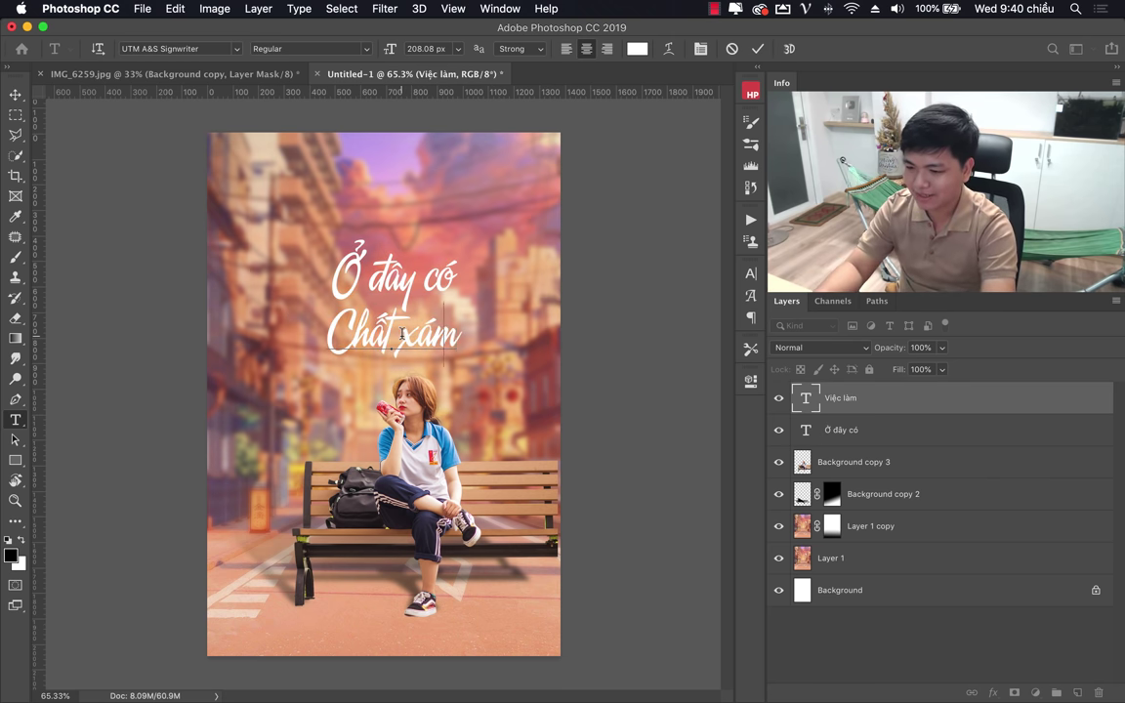
key("BackSpace")
key("BackSpace")
key("BackSpace")
type("Xám")
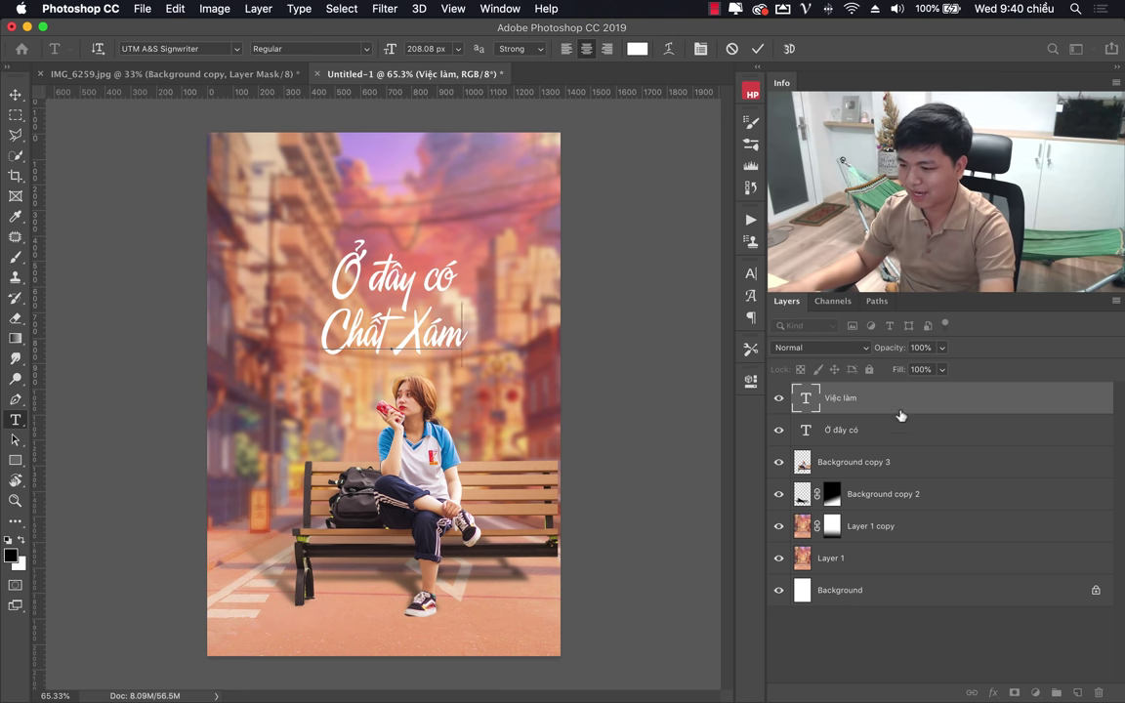
left_click(906, 408)
Duplicate the 'Chất Xám' layer and move the copy below the original.
key("ctrl+j")
key("c")
left_click_drag(401, 339, 445, 318)
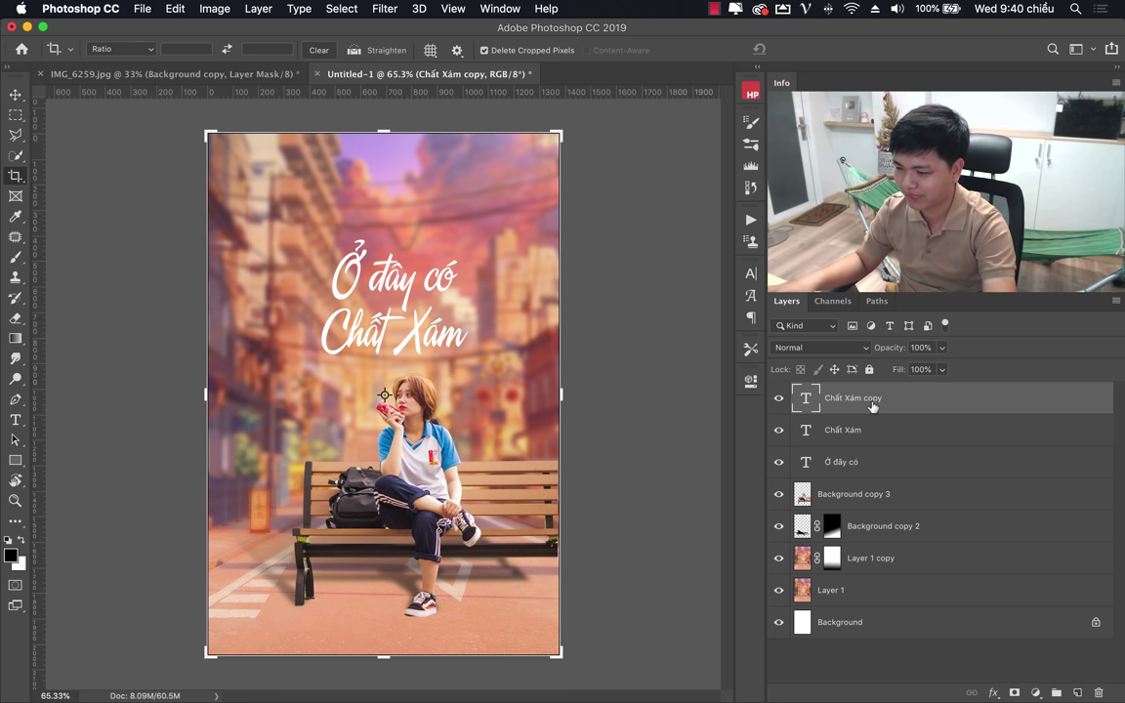
left_click(491, 332)
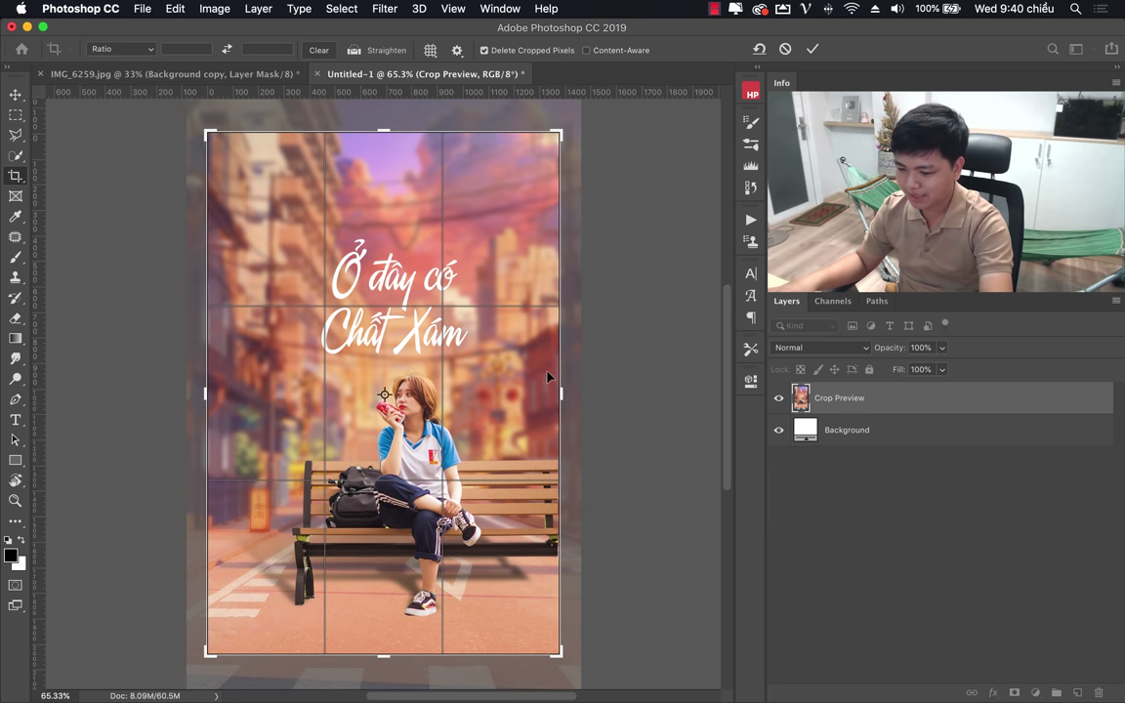
left_click(15, 95)
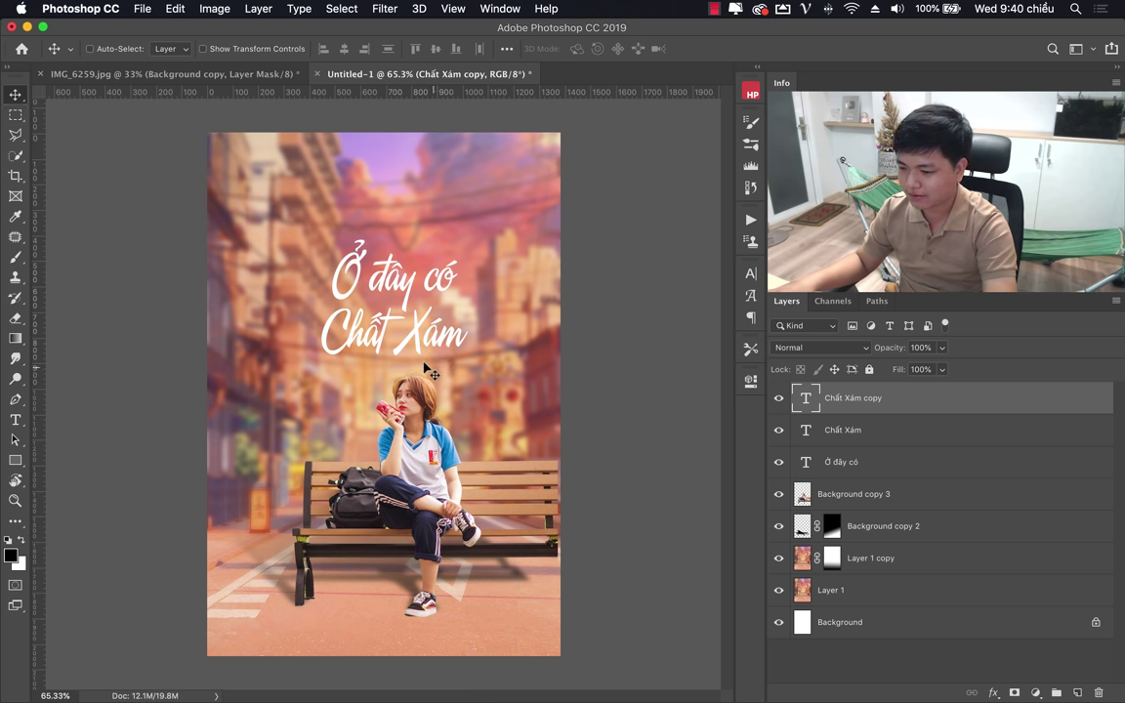
left_click_drag(427, 339, 427, 398)
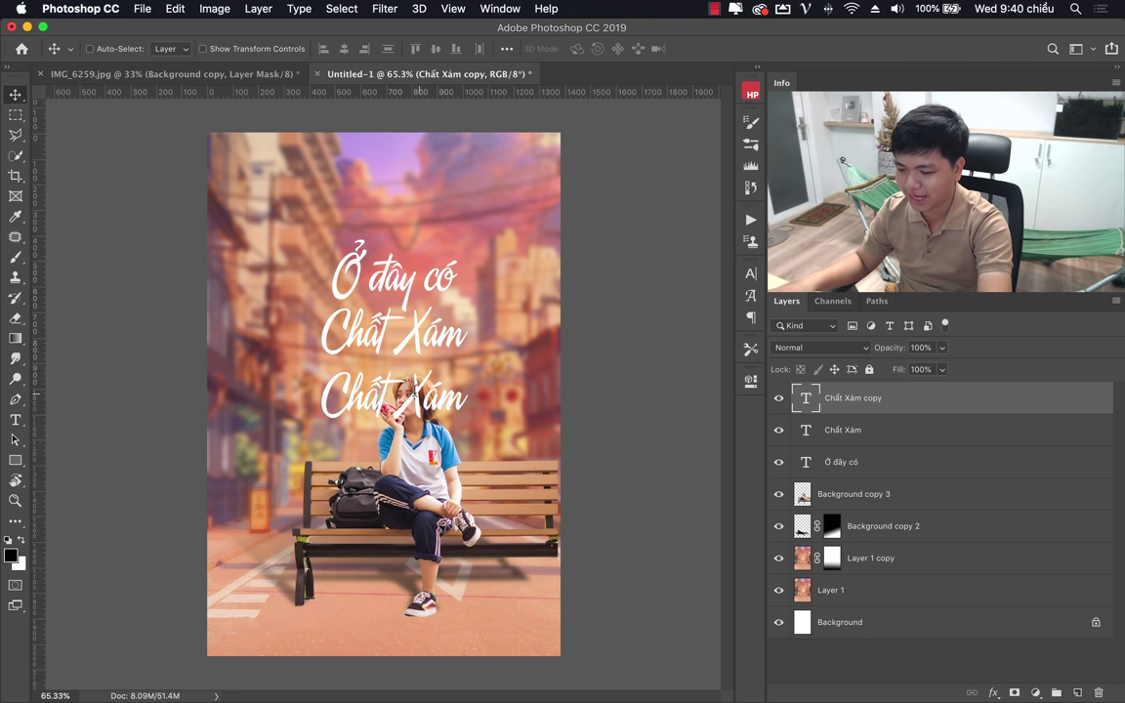
Type 'bán' into the copied line, then delete that extra layer.
double_click(430, 396)
key("ctrl+a")
key("BackSpace")
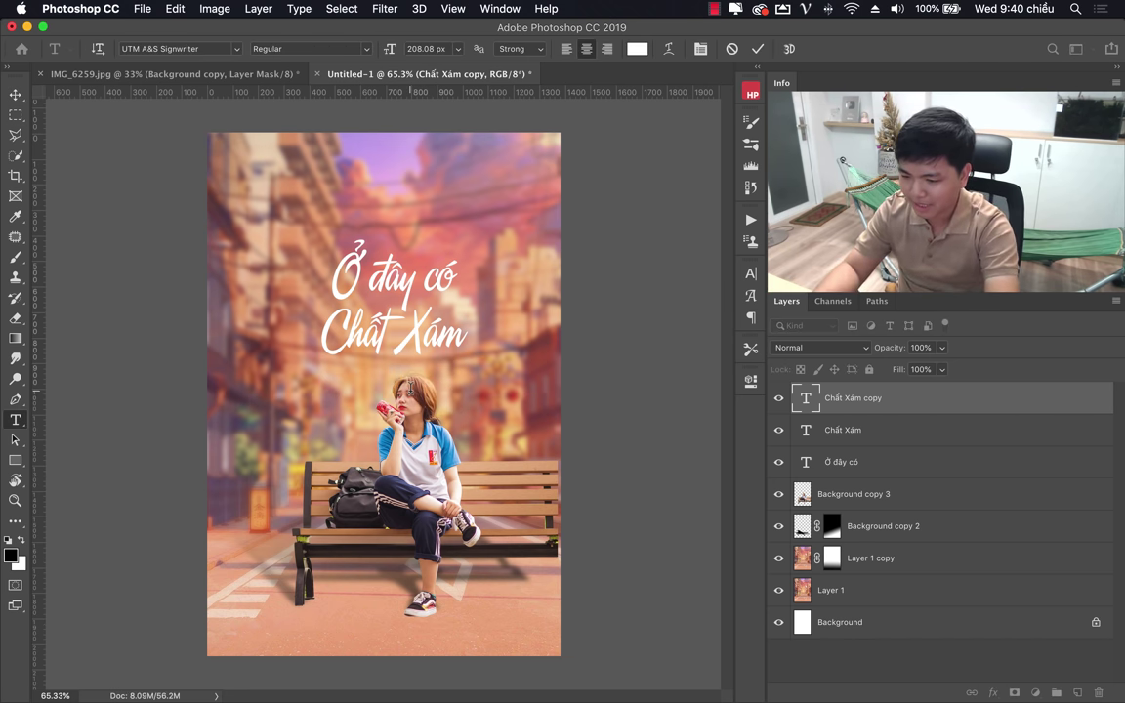
type("cần bán")
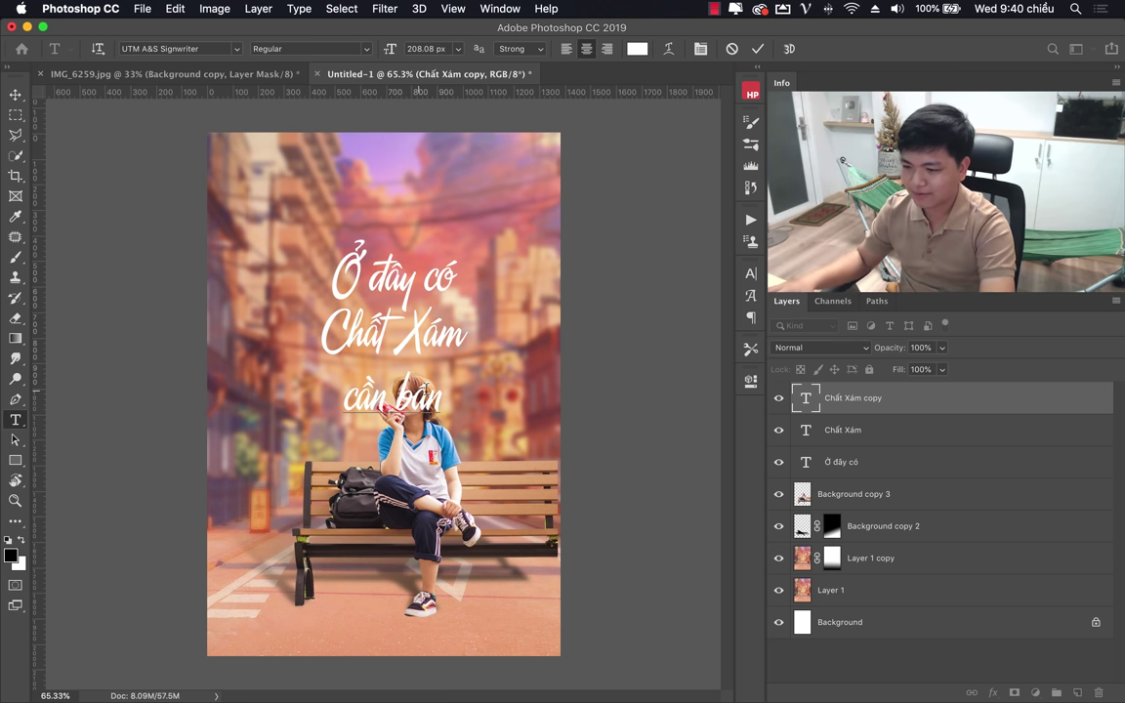
key("ctrl+Return")
key("Delete")
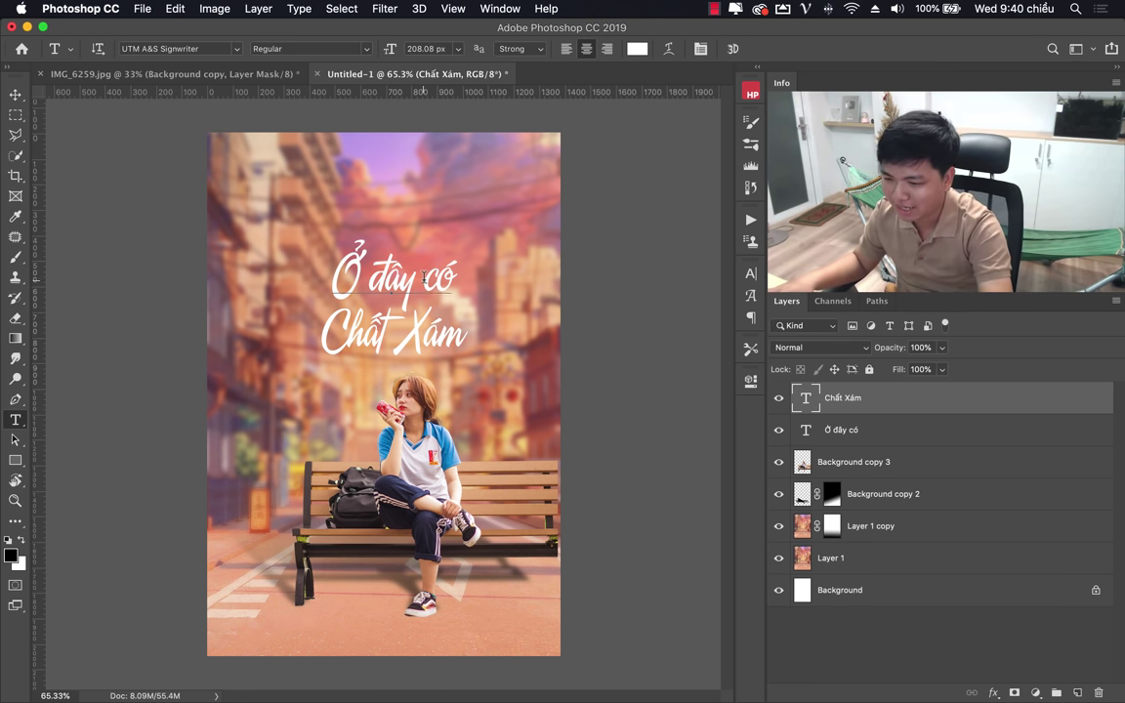
Extend the first line to 'Ở đây cần bán' and nudge it higher.
key("alt+bracketleft")
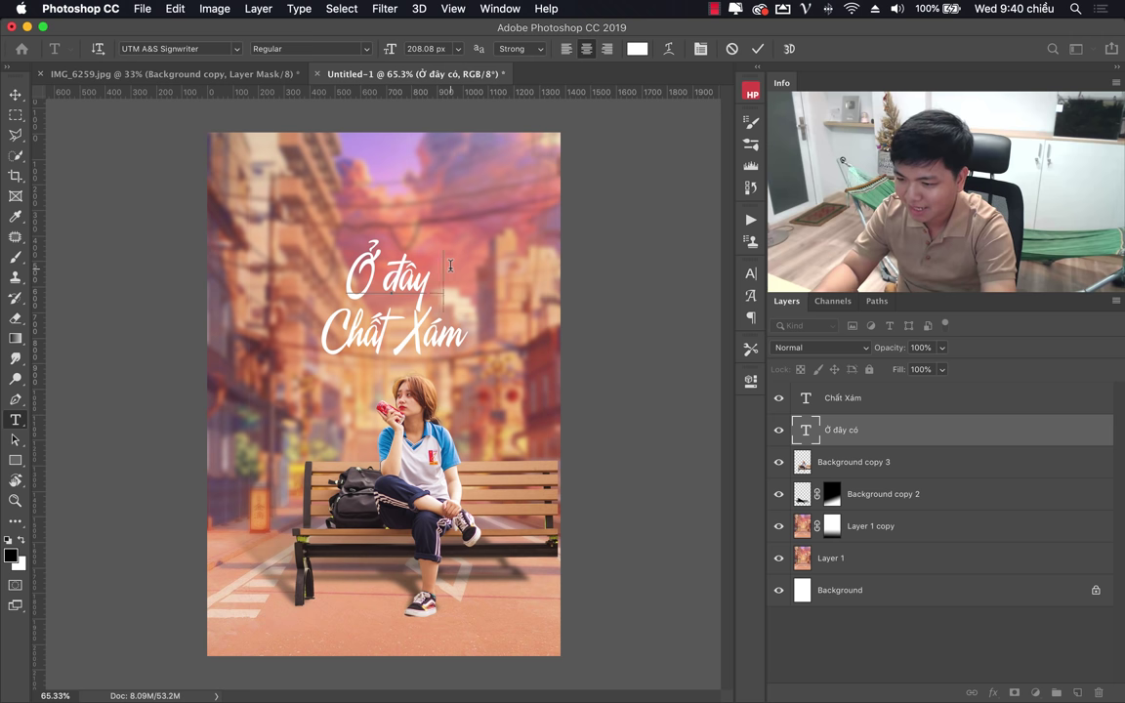
type("cần bán")
key("ctrl+Return")
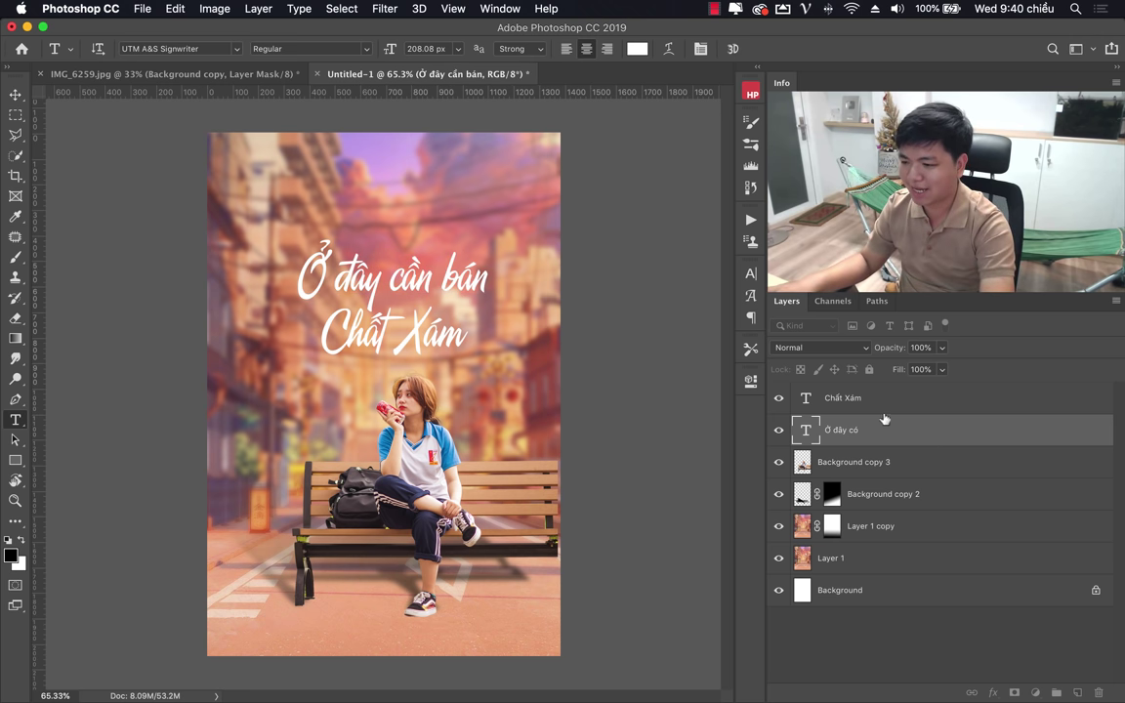
key("v")
mouse_move(458, 283)
left_mouse_down()
mouse_move(459, 244)
mouse_move(476, 267)
left_mouse_up()
key("ctrl+t")
key("Return")
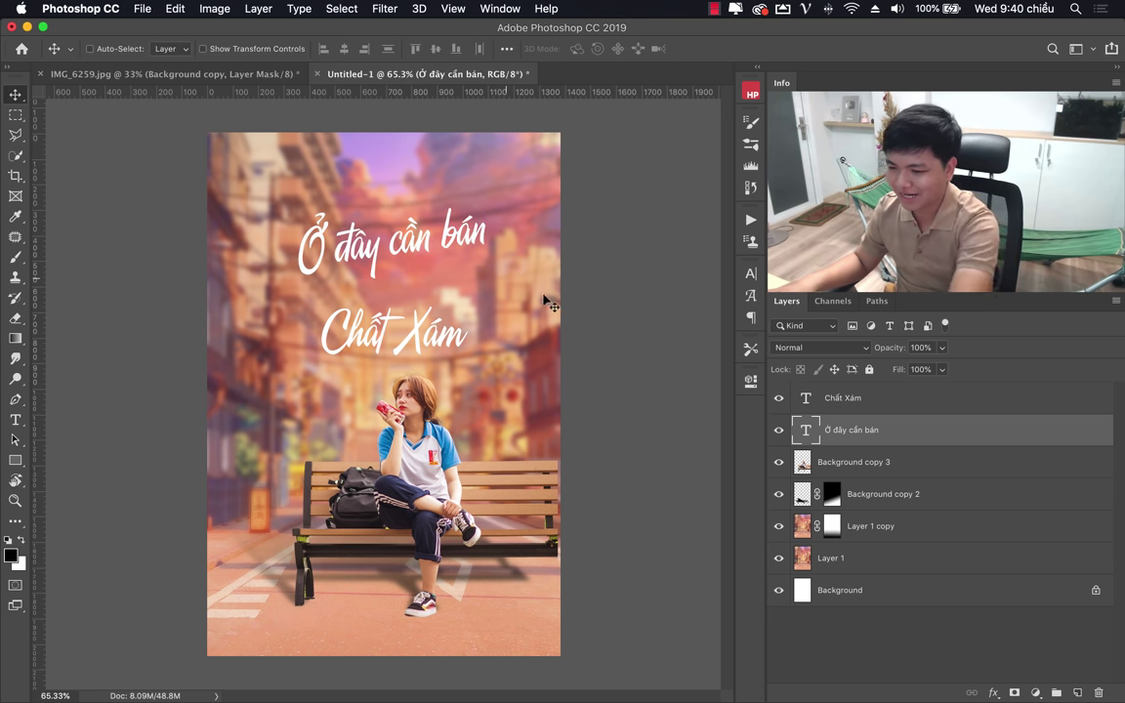
Scale the 'Chất Xám' text up to about 166%.
left_click(927, 398)
key("ctrl+t")
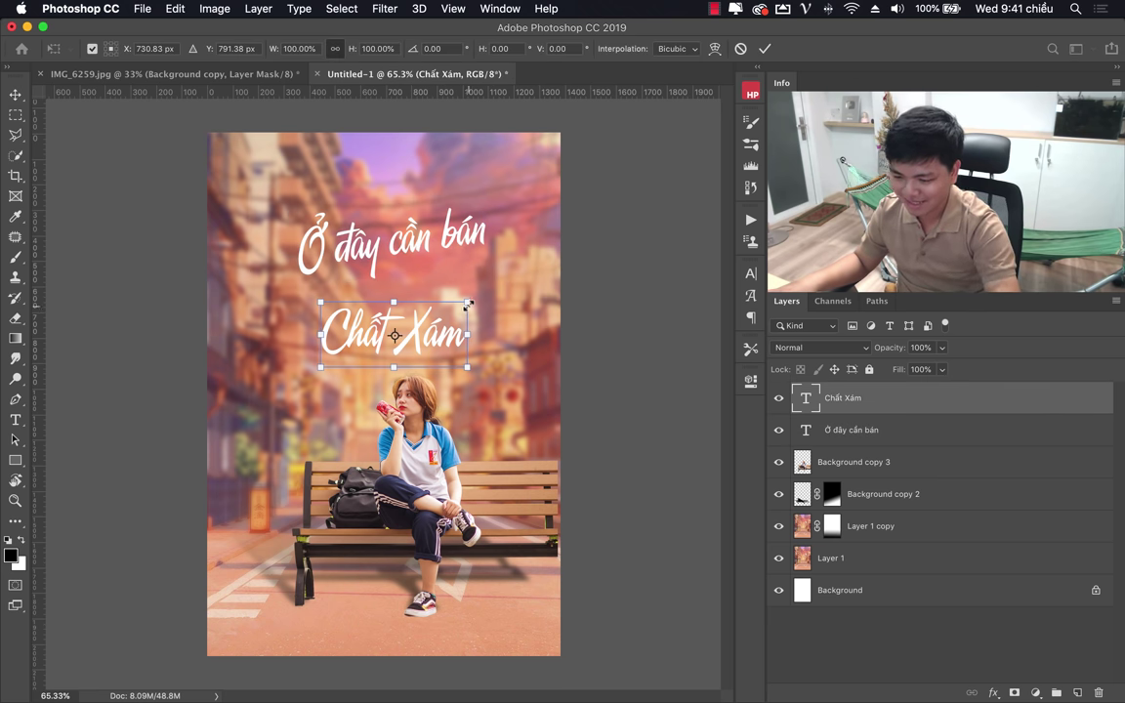
mouse_move(468, 306)
left_mouse_down()
mouse_move(515, 277)
mouse_move(484, 290)
left_mouse_up()
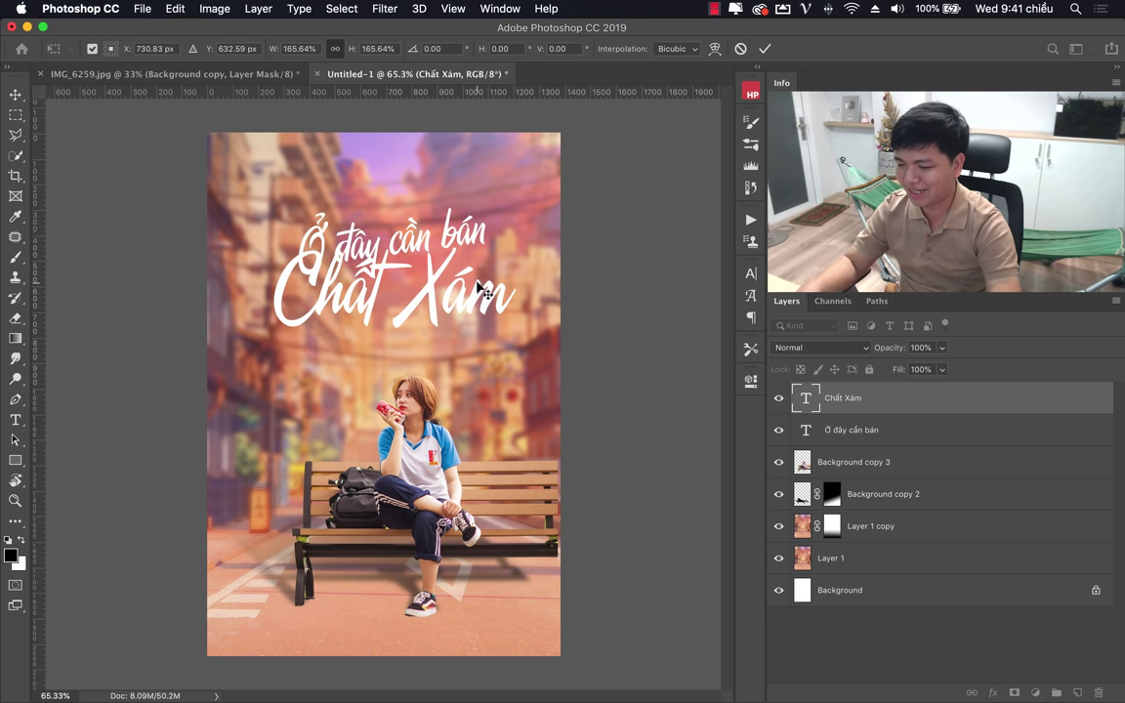
key("Return")
Rotate 'Ở đây cần bán' about 8° and place it just above 'Chất Xám'.
left_click(867, 429)
left_click_drag(431, 249, 456, 220)
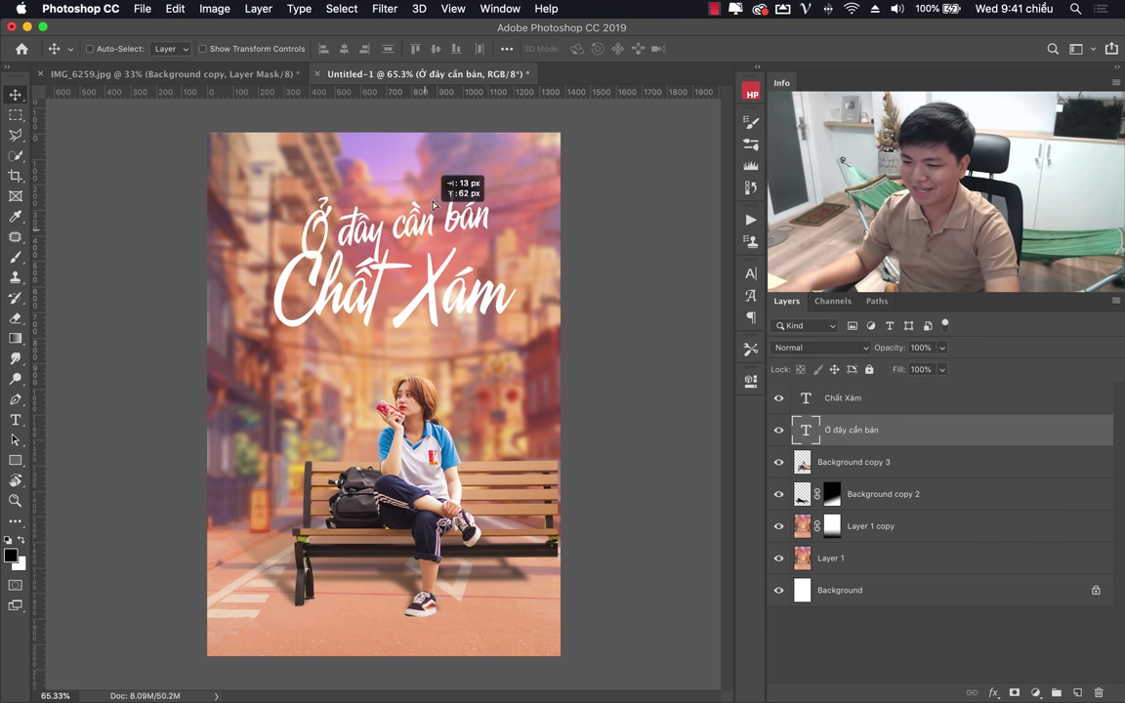
key("super+t")
left_click_drag(525, 151, 534, 168)
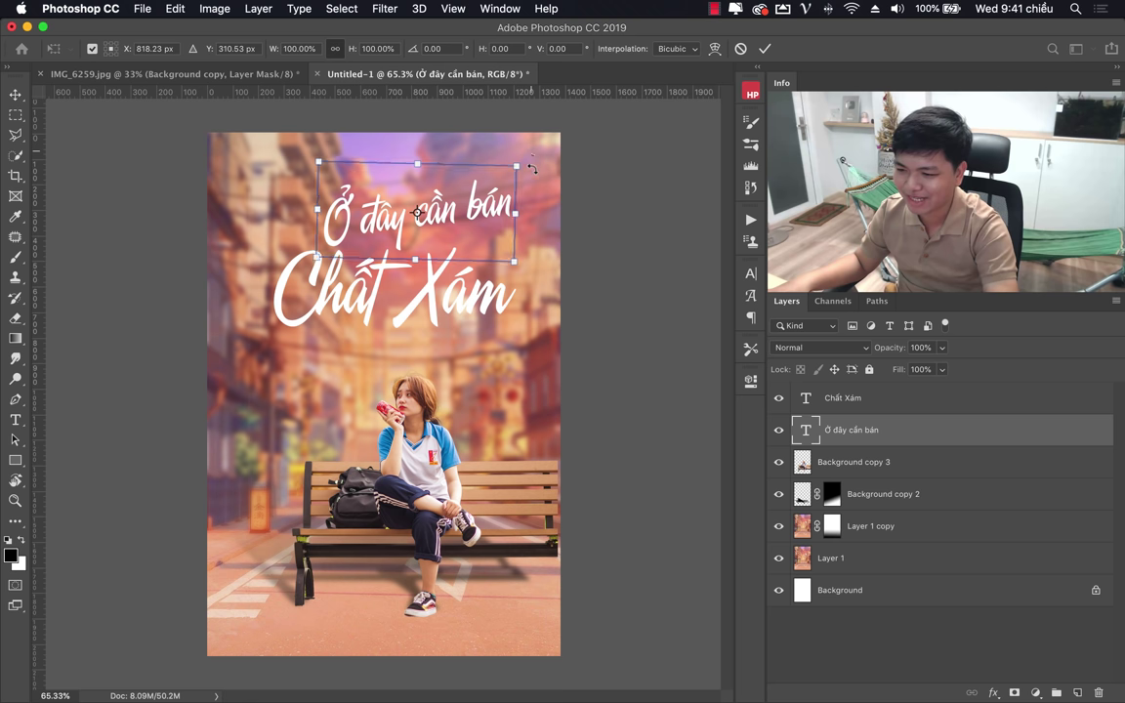
mouse_move(477, 217)
left_mouse_down()
mouse_move(482, 230)
mouse_move(473, 229)
left_mouse_up()
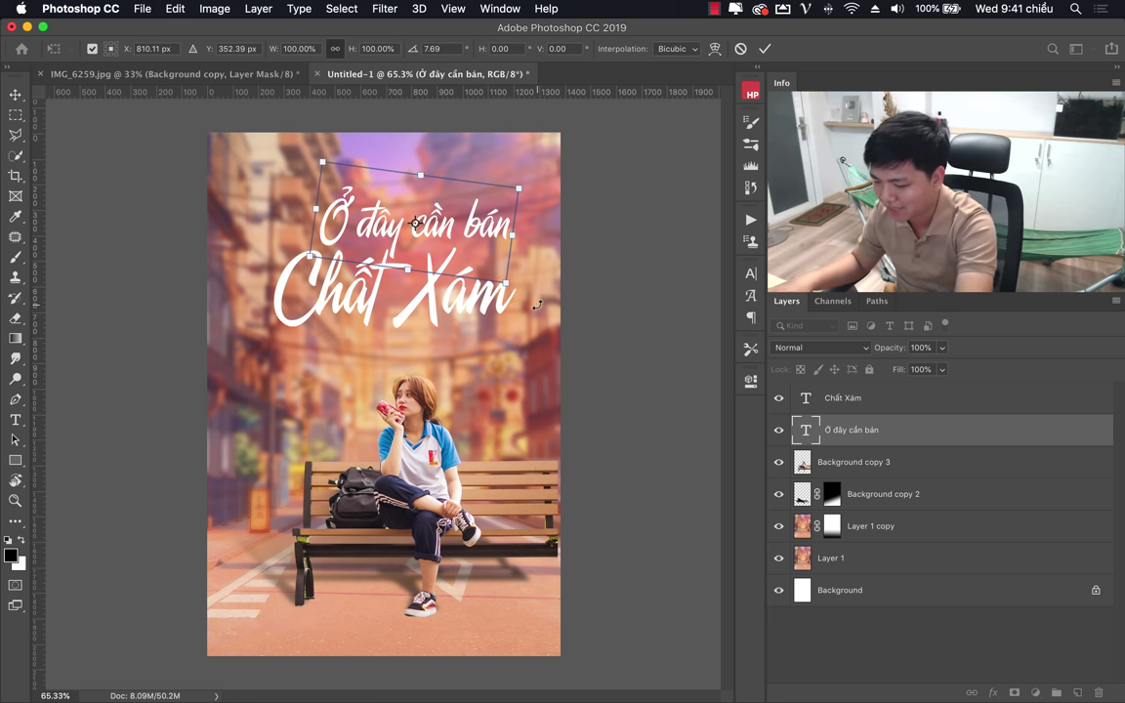
key("Return")
mouse_move(417, 242)
left_mouse_down()
mouse_move(420, 252)
mouse_move(394, 245)
mouse_move(395, 283)
mouse_move(406, 279)
left_mouse_up()
Tighten the 'Chất Xám' letter spacing to -140 tracking.
key("z")
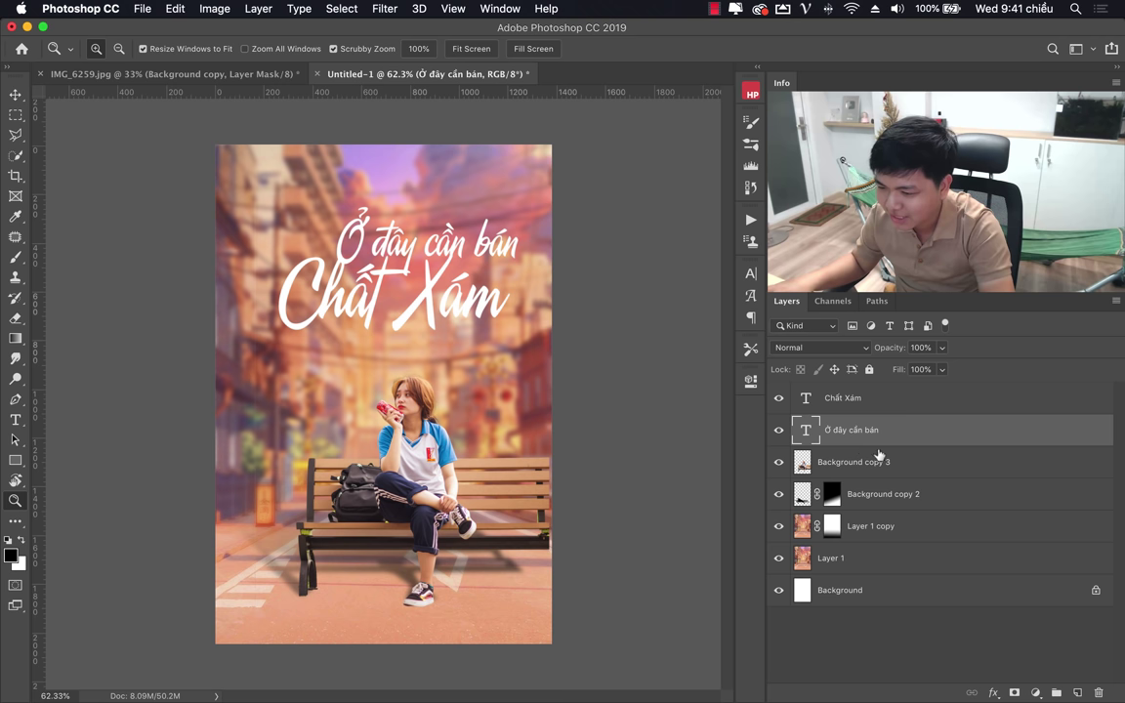
left_click(895, 406, "shift")
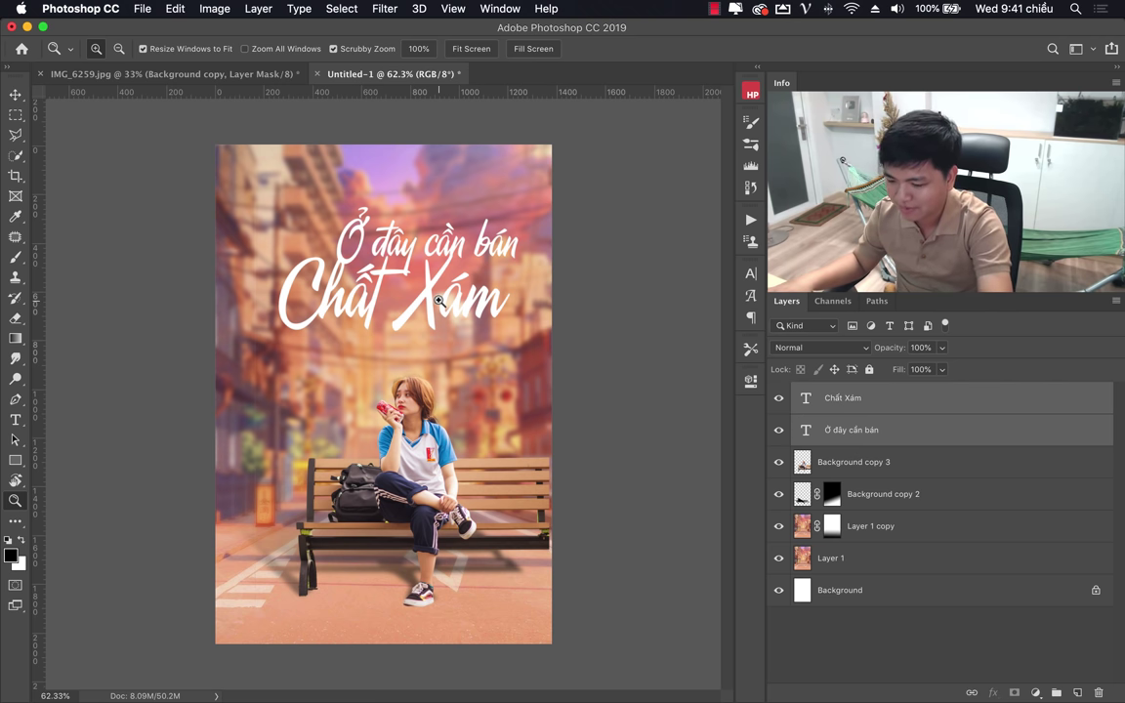
key("t")
left_click(413, 302)
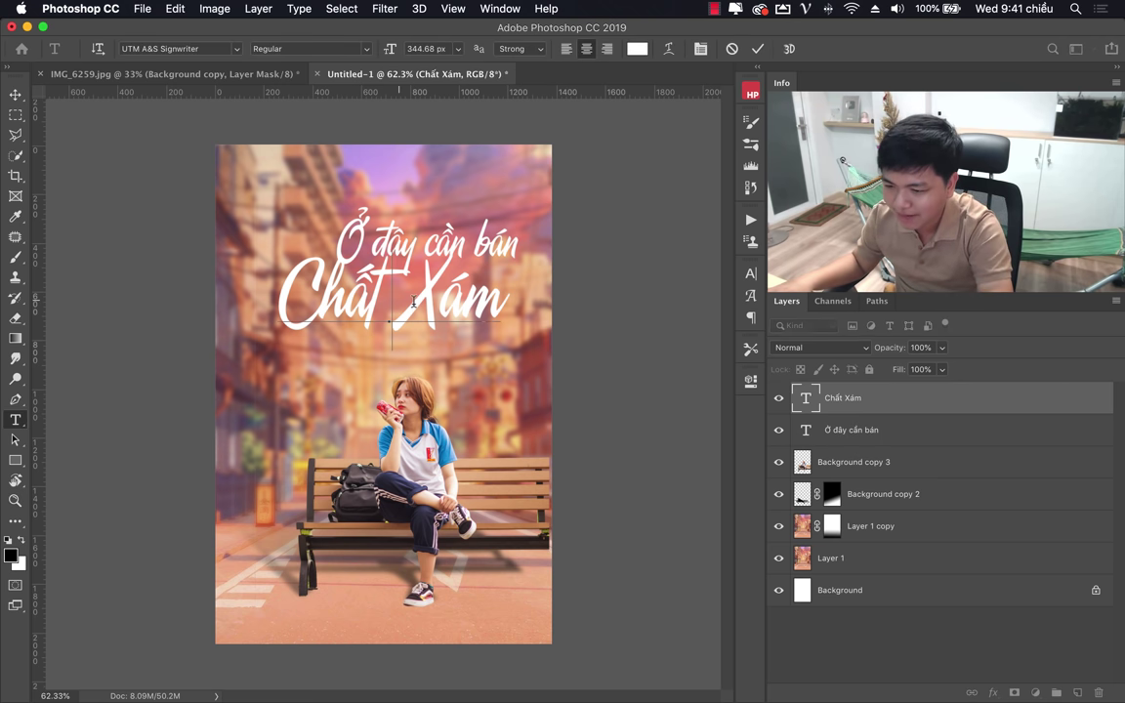
left_click(749, 274)
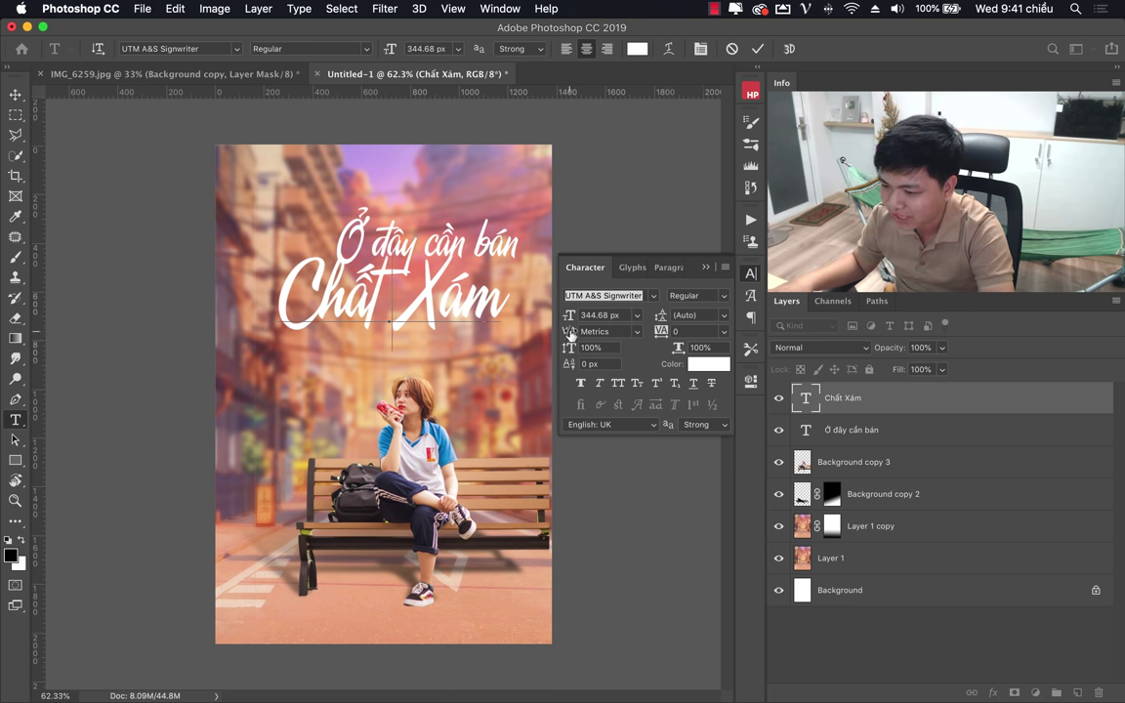
left_click_drag(572, 335, 561, 337)
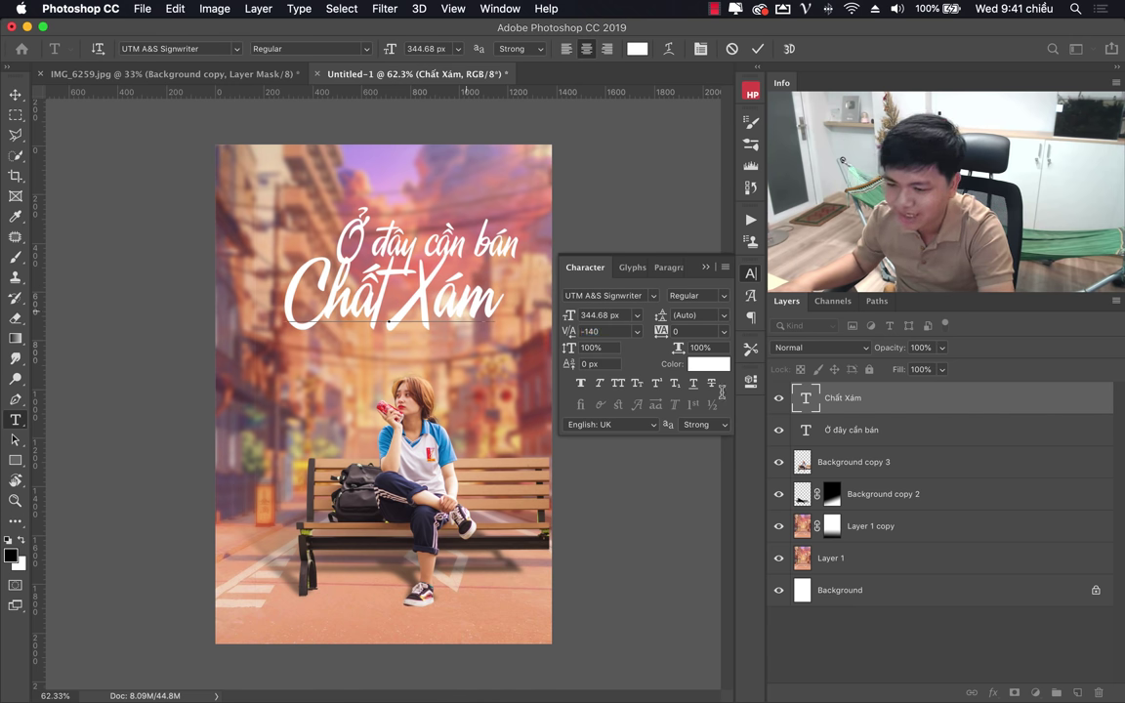
left_click(898, 404)
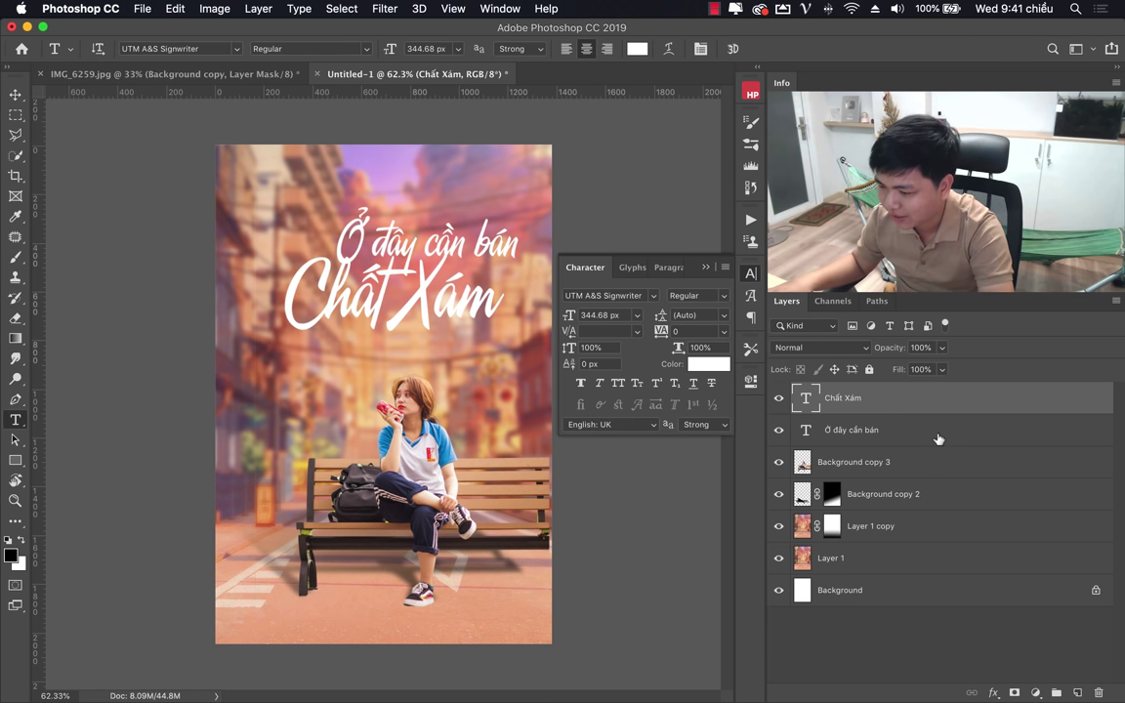
Move 'Ở đây cần bán' slightly up and left above 'Chất Xám'.
left_click(908, 430)
key("v")
mouse_move(417, 249)
left_mouse_down()
mouse_move(374, 229)
mouse_move(417, 314)
mouse_move(427, 246)
mouse_move(382, 243)
mouse_move(419, 243)
left_mouse_up()
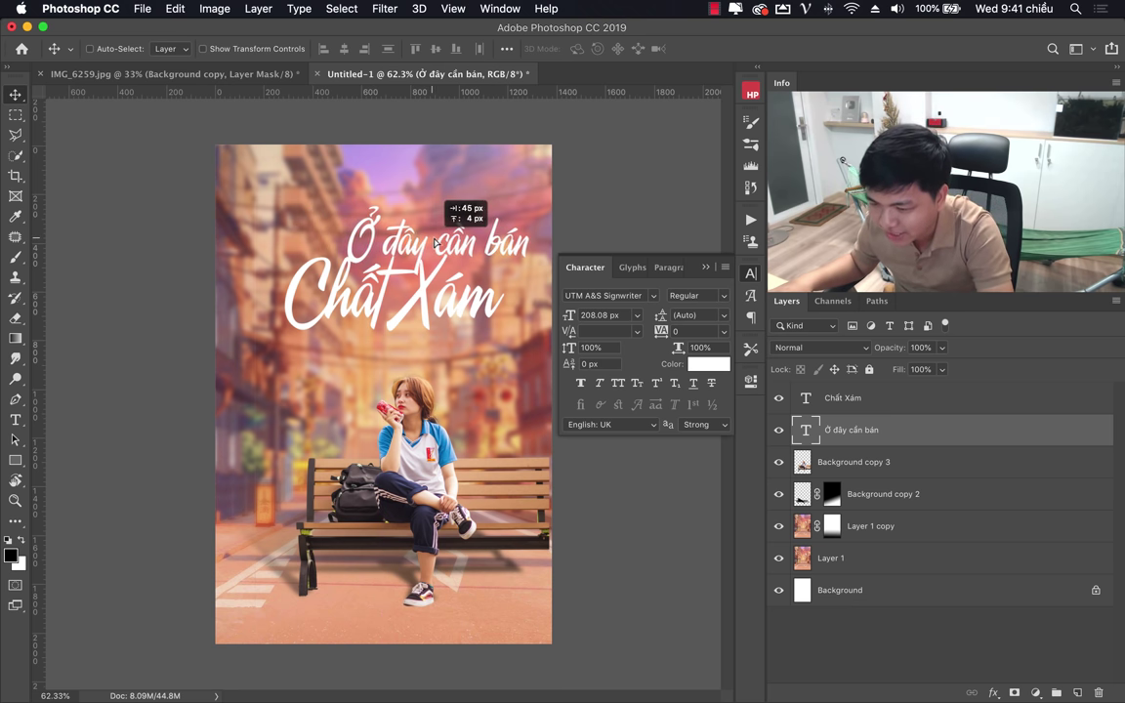
Centre both 'Ở đây cần bán' and 'Chất Xám' horizontally on the canvas.
mouse_move(420, 243)
left_mouse_down()
mouse_move(469, 246)
mouse_move(407, 240)
left_mouse_up()
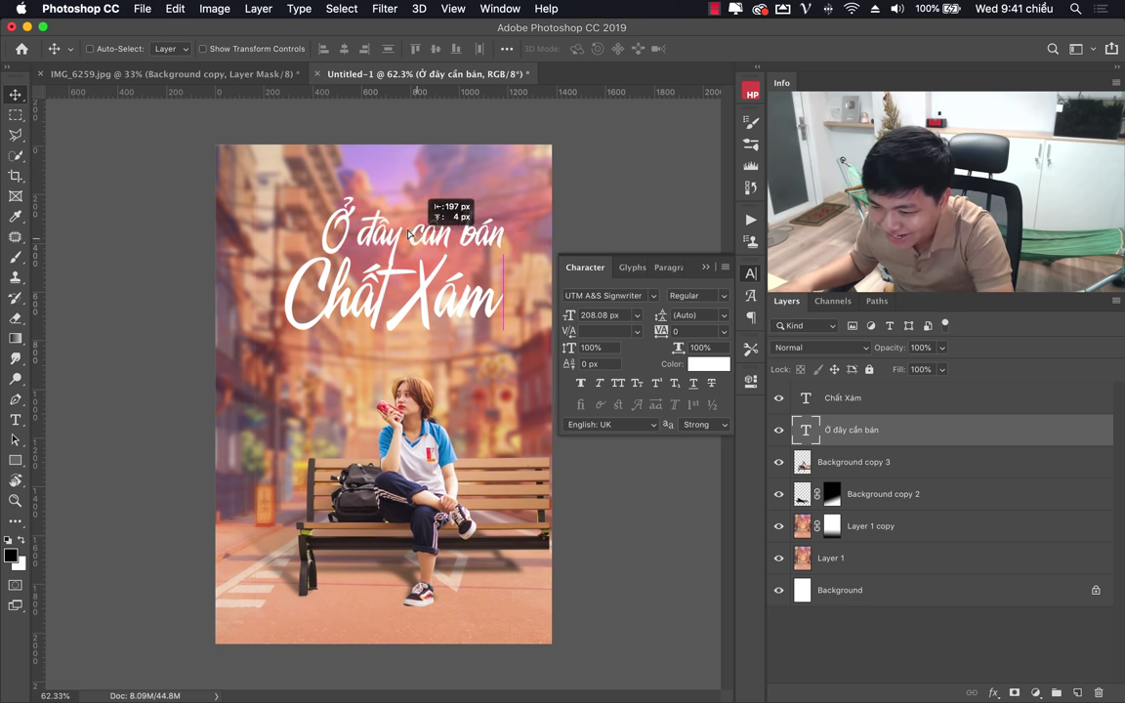
key("ctrl+a")
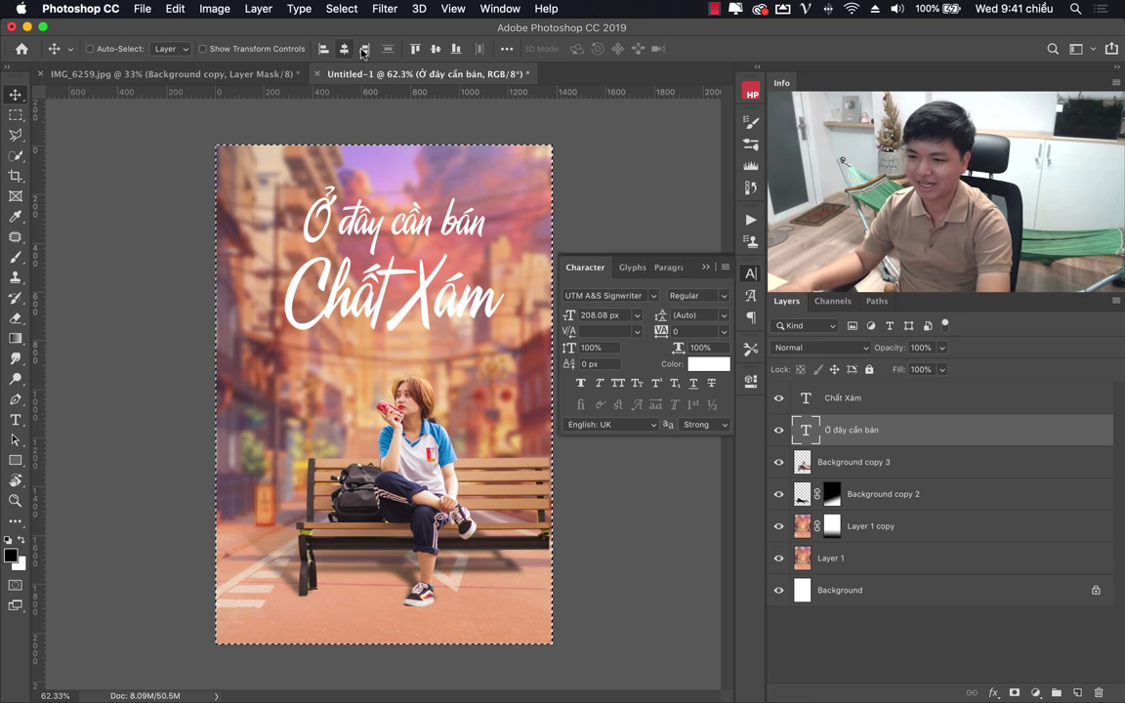
left_click(343, 49)
left_click(902, 408)
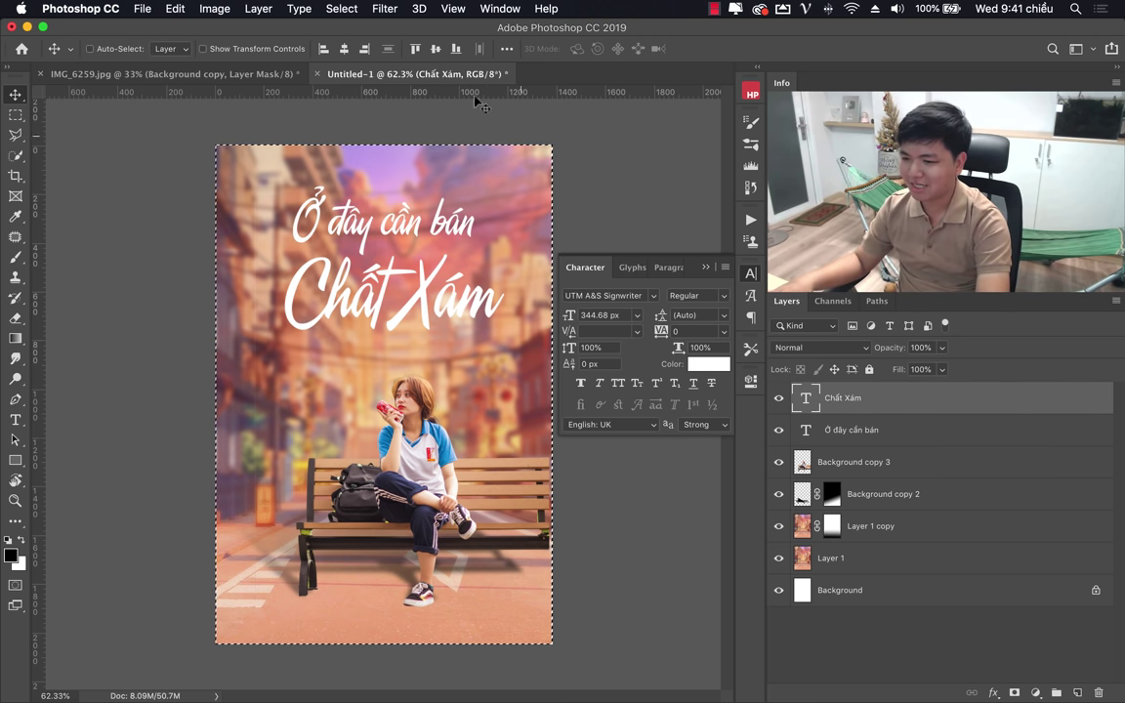
left_click(343, 49)
key("ctrl+d")
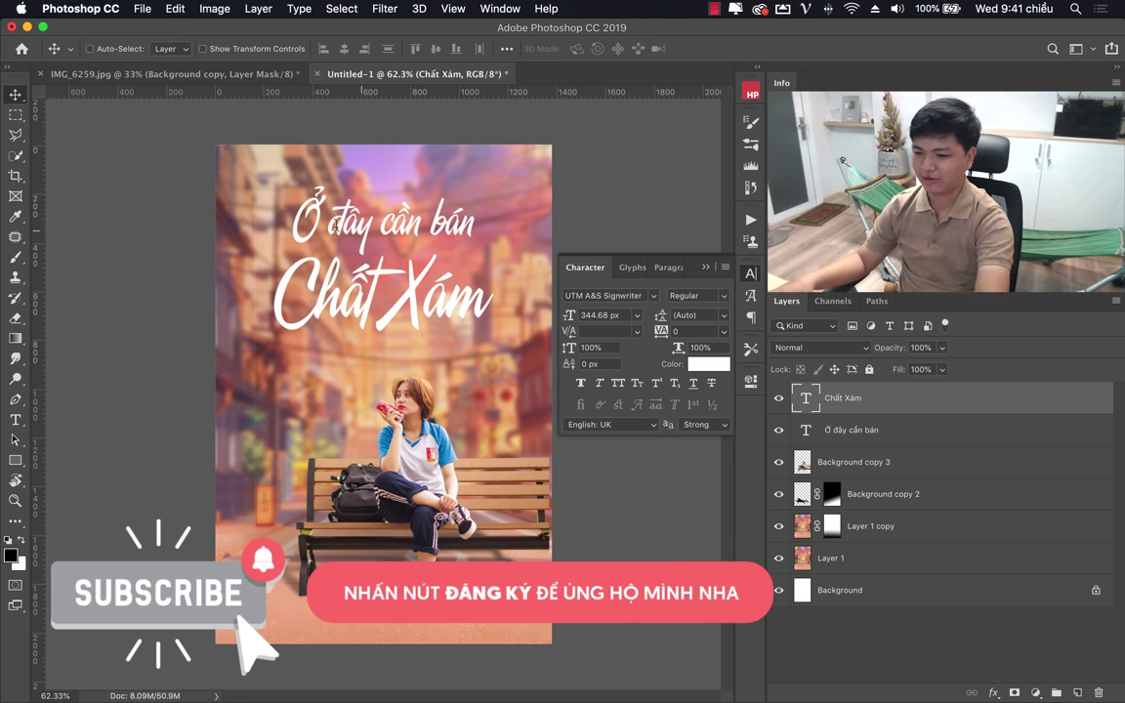
Replace the leading capital 'Ở' with lowercase 'ở' and zoom out to the whole poster.
key("t")
left_click(335, 227)
mouse_move(292, 220)
left_mouse_down()
mouse_move(309, 220)
mouse_move(291, 221)
left_mouse_up()
type("7ở")
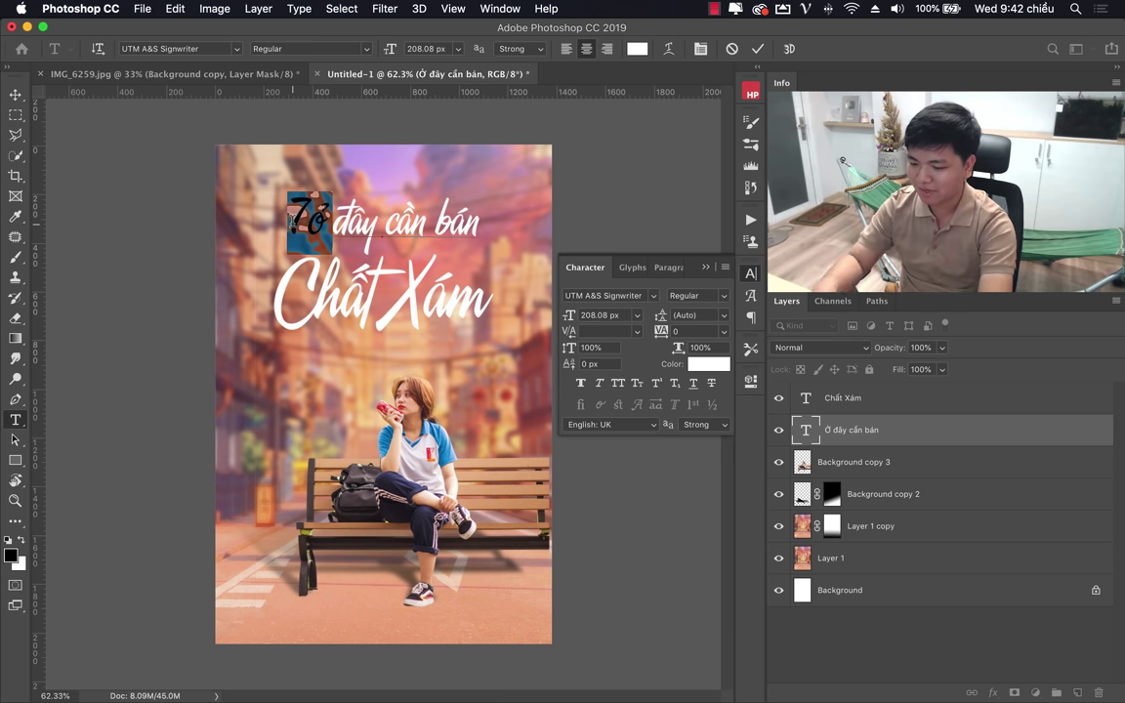
key("BackSpace")
left_click(16, 95)
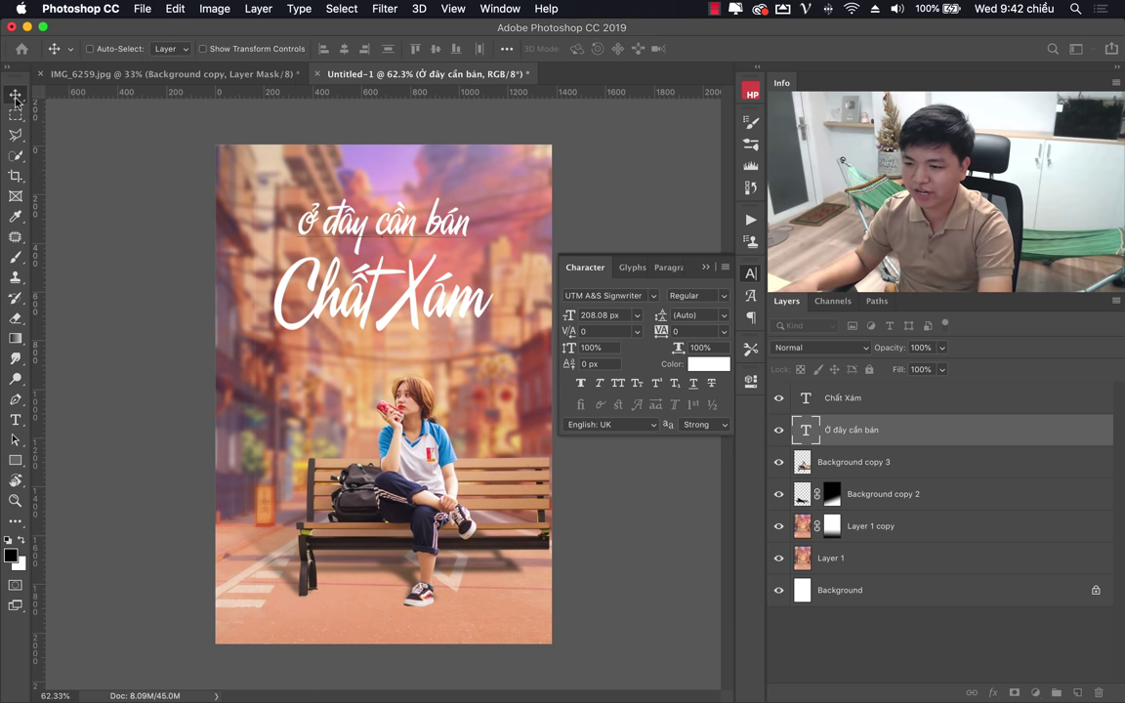
left_click_drag(439, 247, 441, 244)
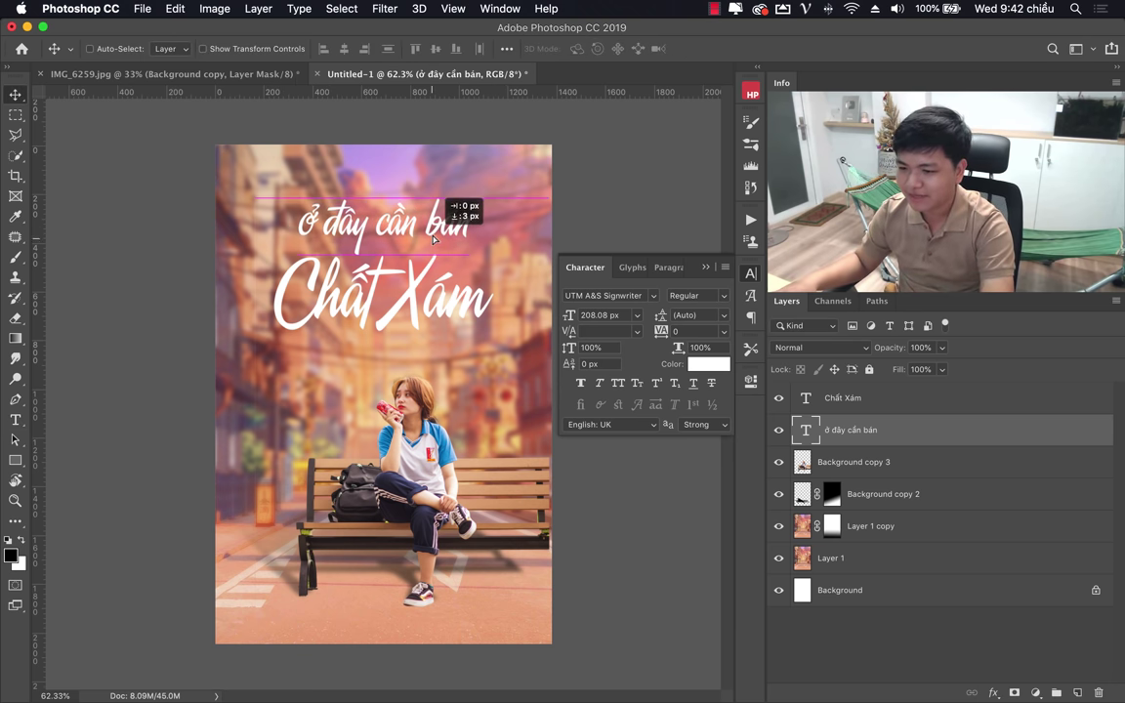
key("z")
mouse_move(522, 296)
left_mouse_down()
mouse_move(326, 329)
mouse_move(410, 332)
left_mouse_up()
Collapse the Character panel, select the 'Chất Xám' layer and zoom in on it.
left_click(706, 267)
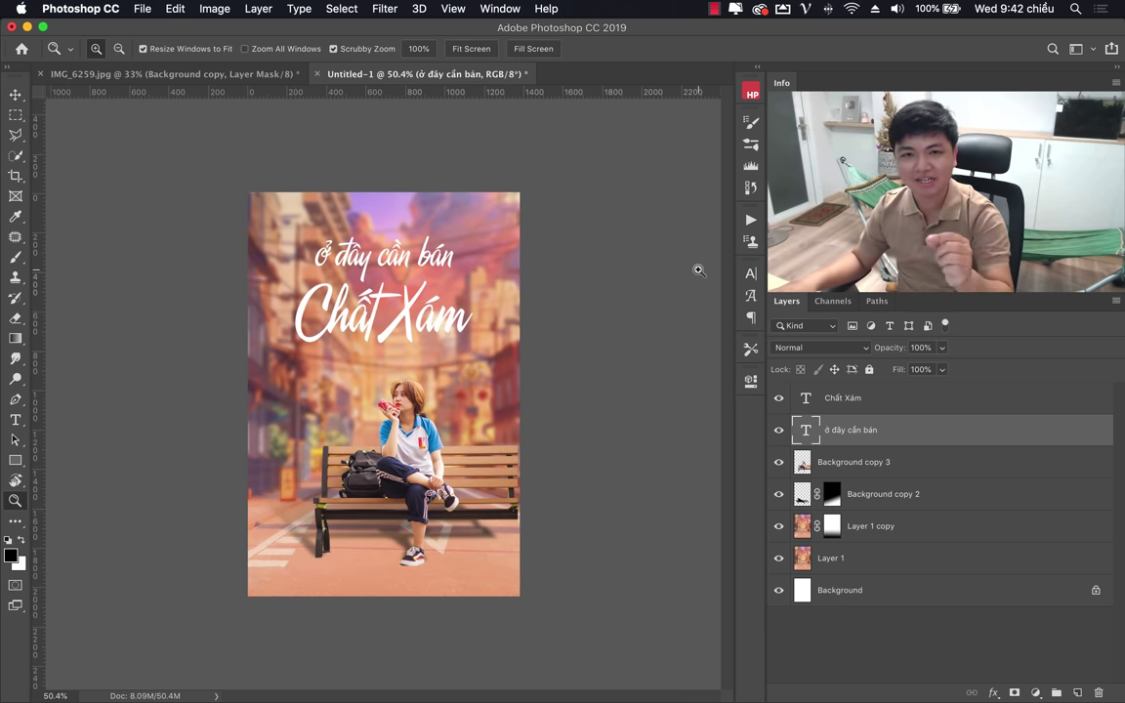
left_click(919, 412)
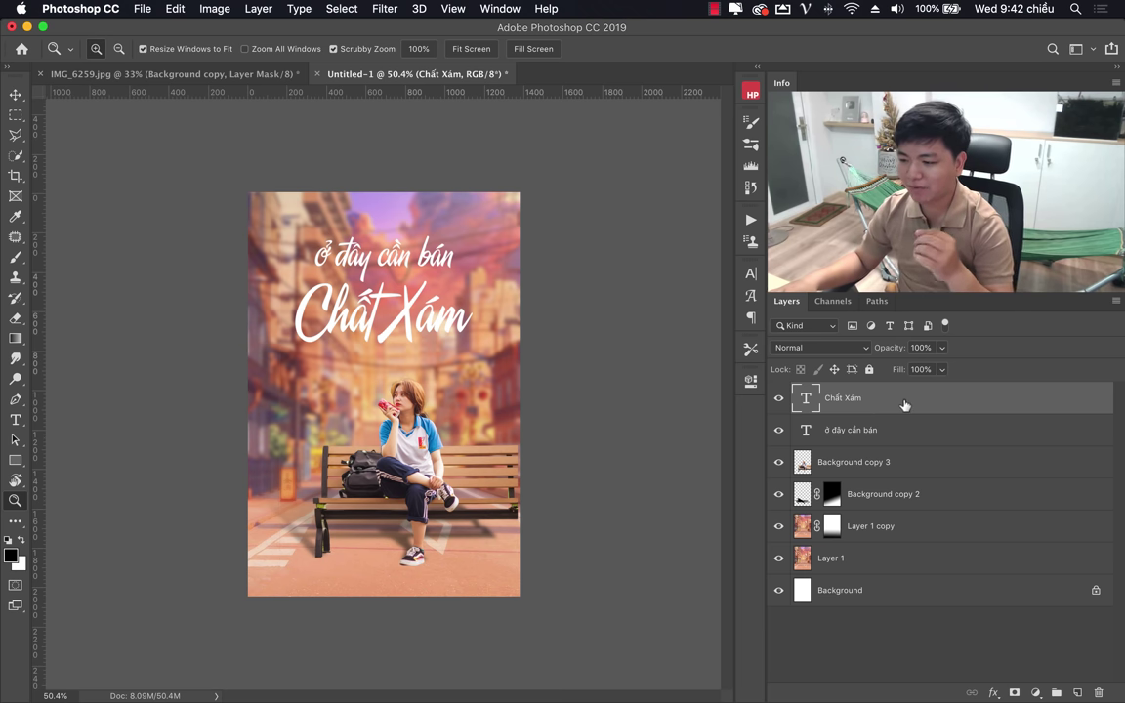
left_click_drag(371, 293, 439, 293)
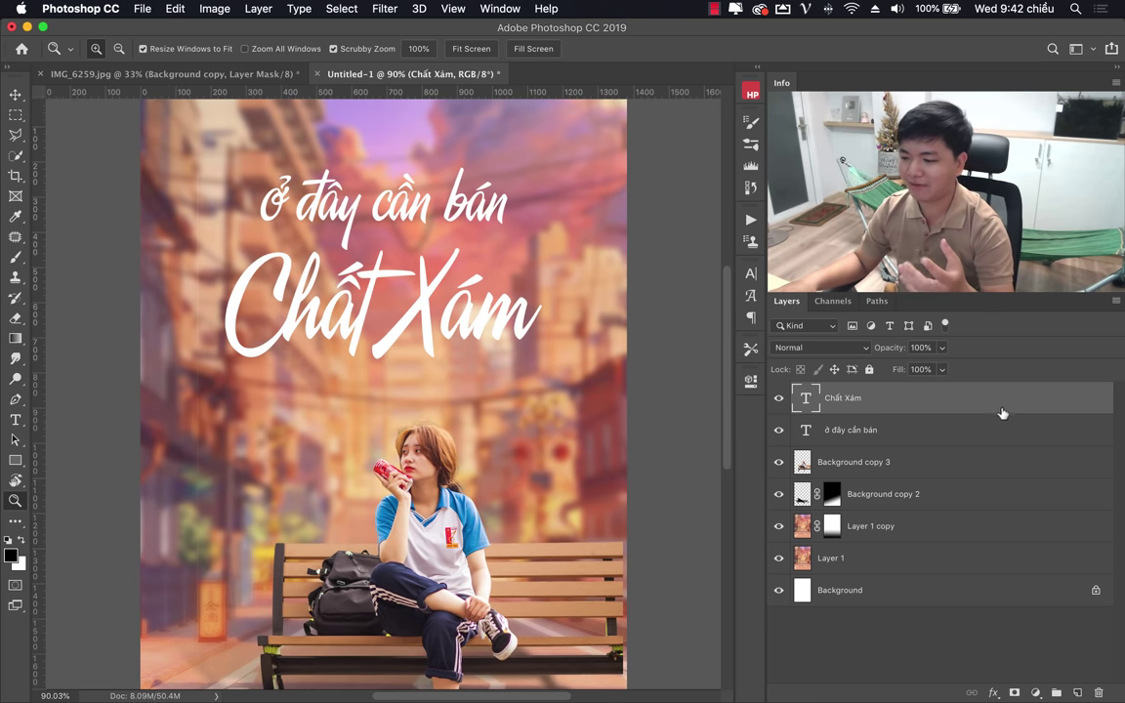
Open Blending Options for the 'Chất Xám' layer and move the Layer Style dialog into view.
right_click(948, 408)
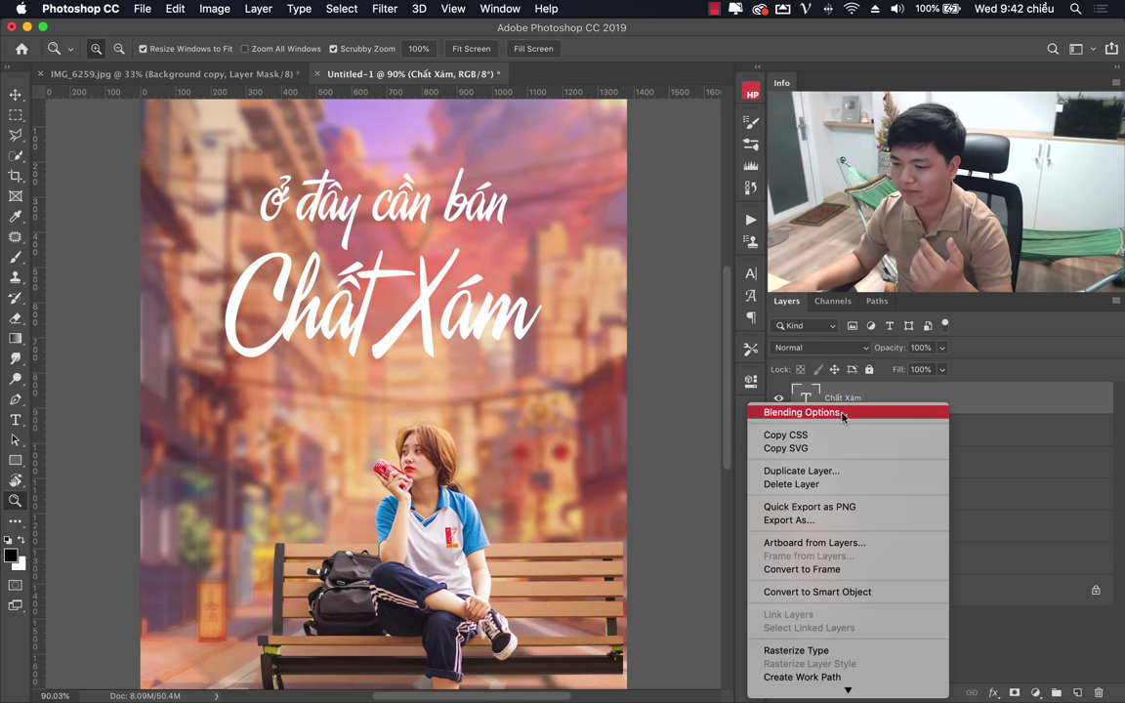
left_click(843, 414)
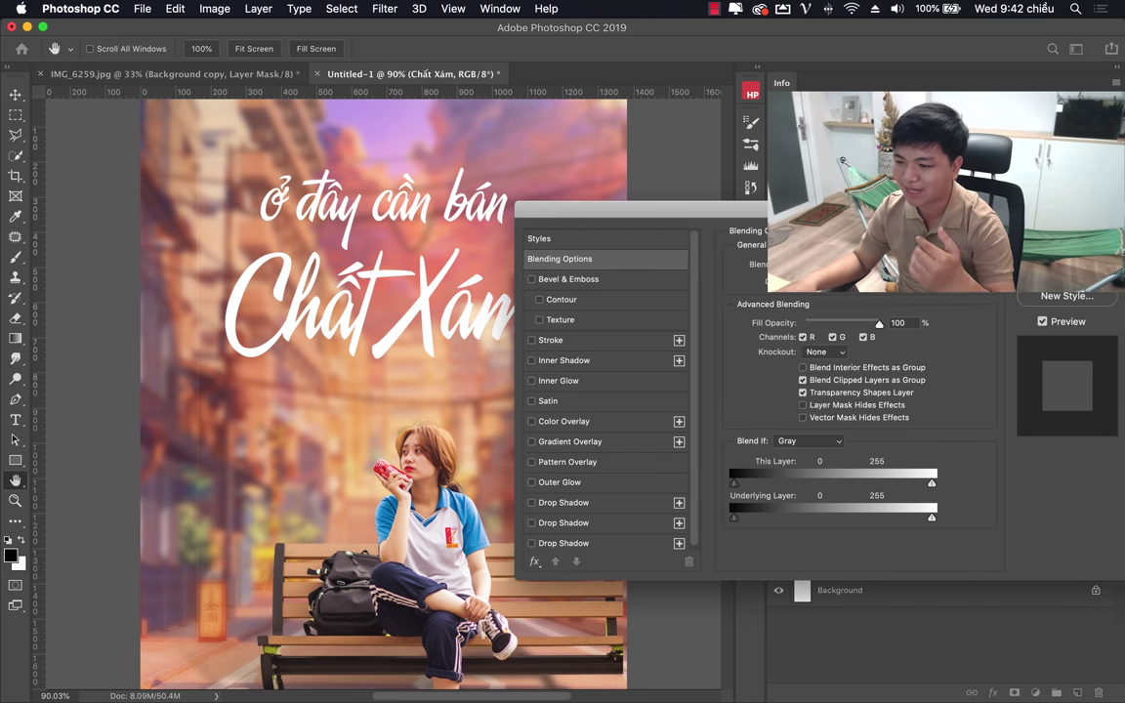
left_click_drag(816, 226, 797, 291)
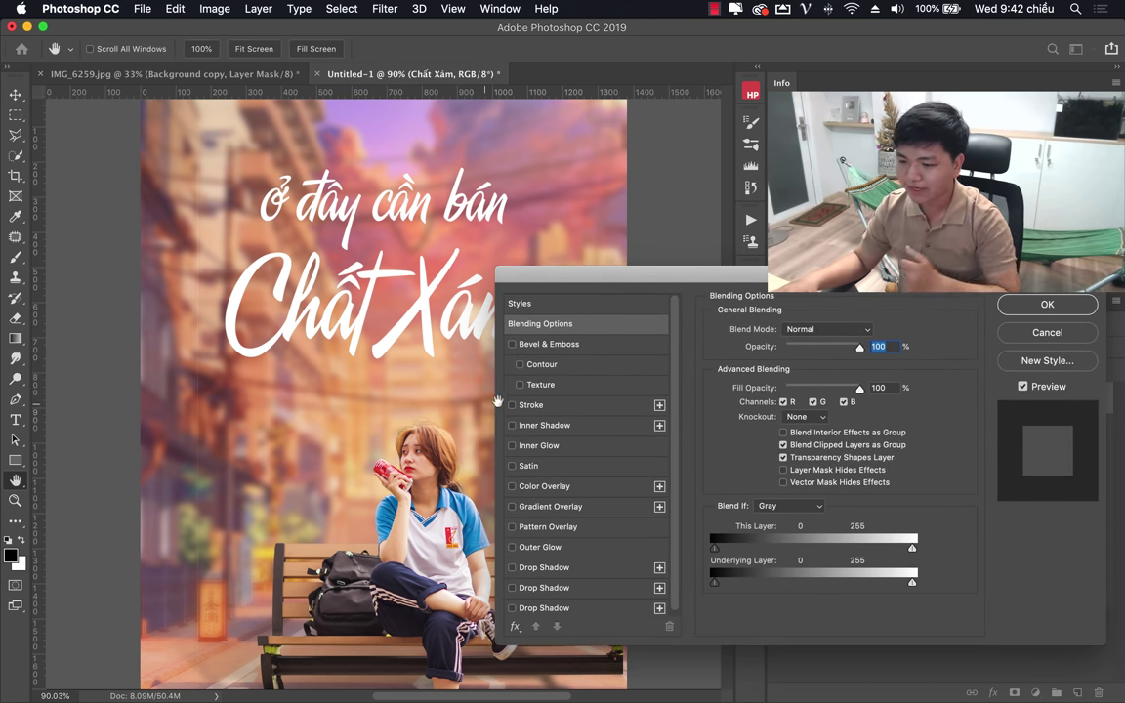
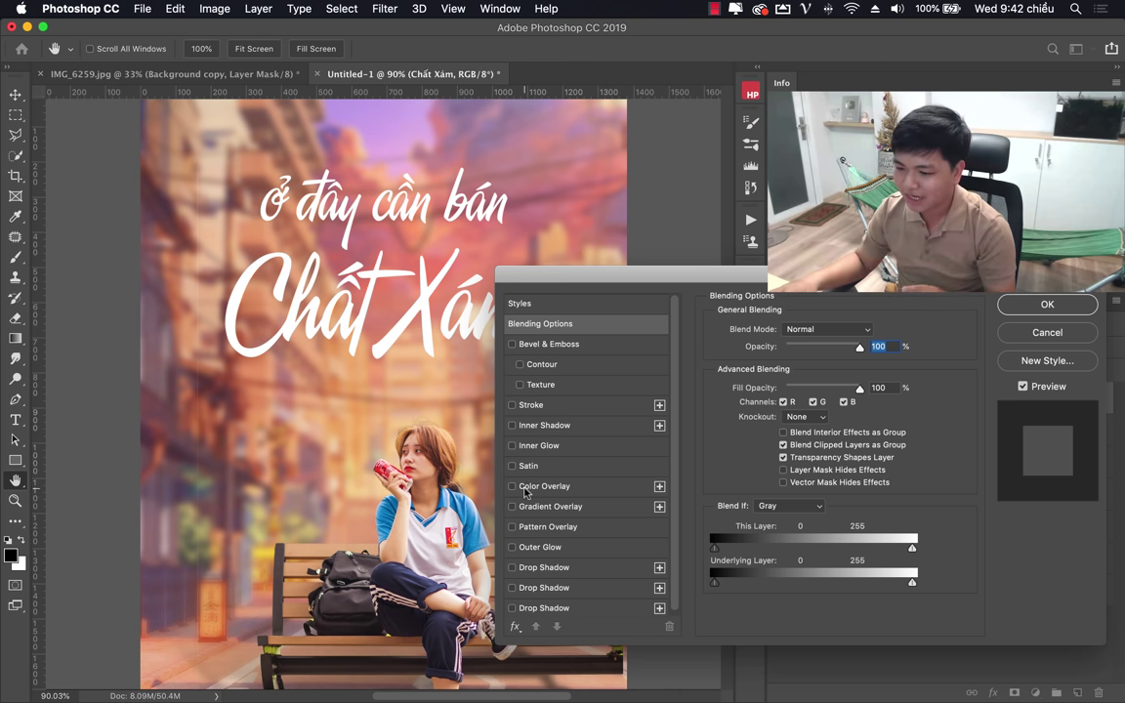
Enable Stroke on the title at 18 px and, after trying Inside and Center, keep Position Outside.
left_click(545, 408)
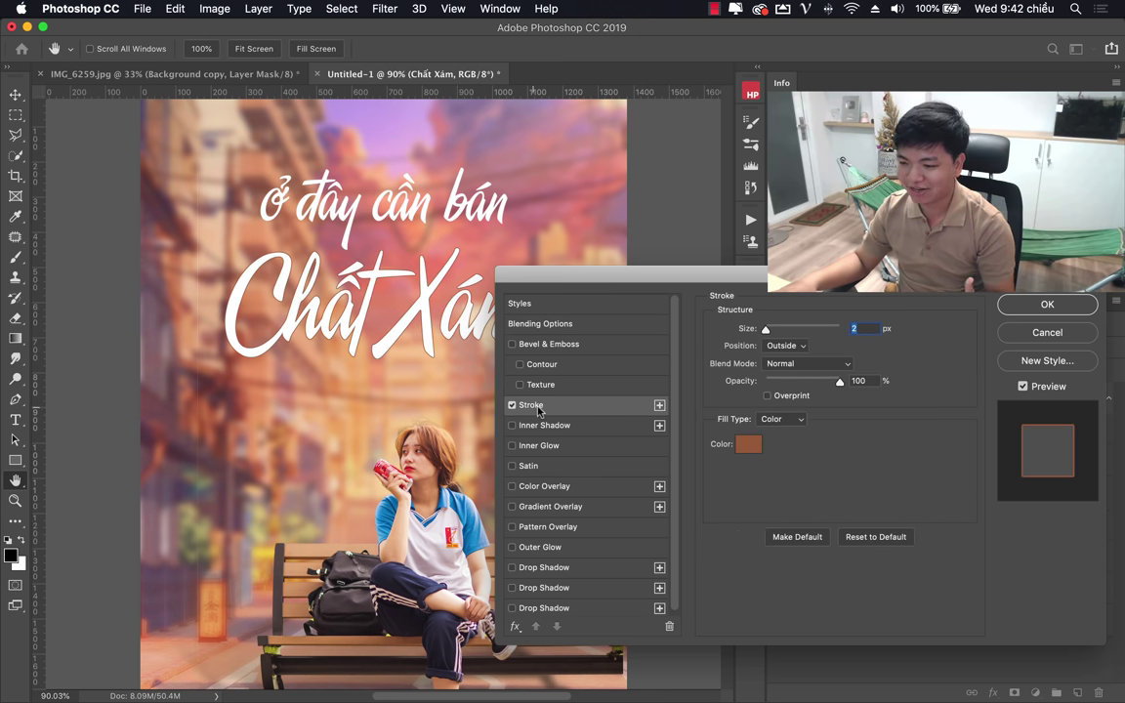
left_click_drag(765, 331, 777, 331)
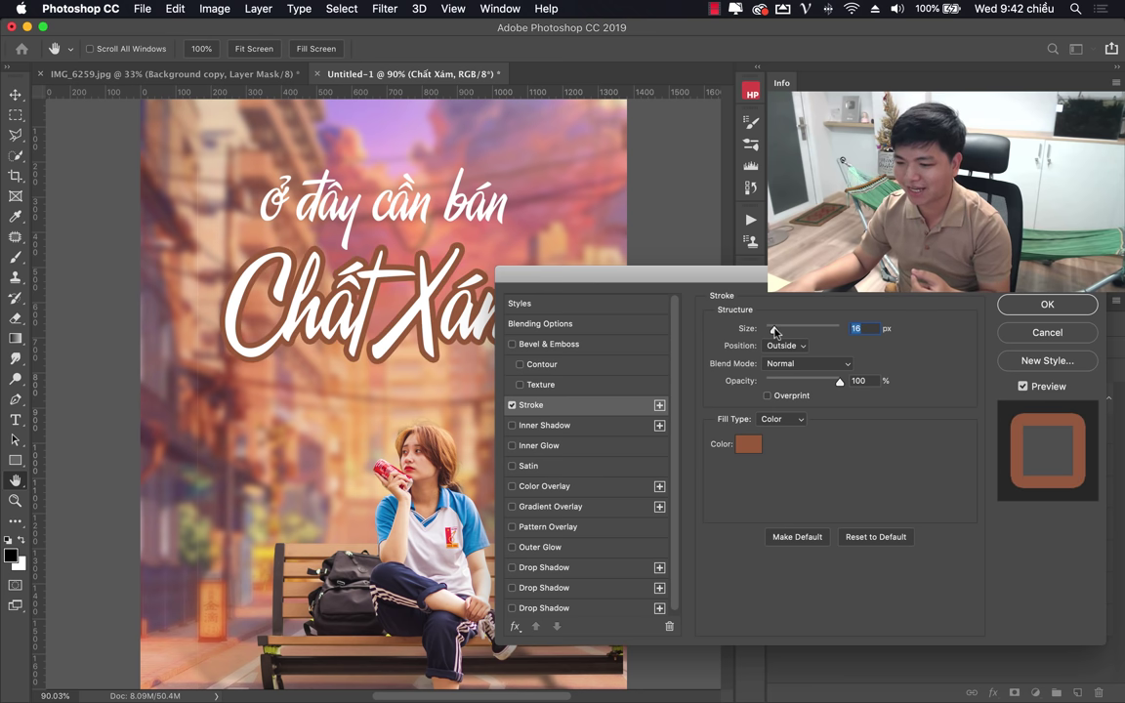
left_click(781, 419)
left_click(920, 435)
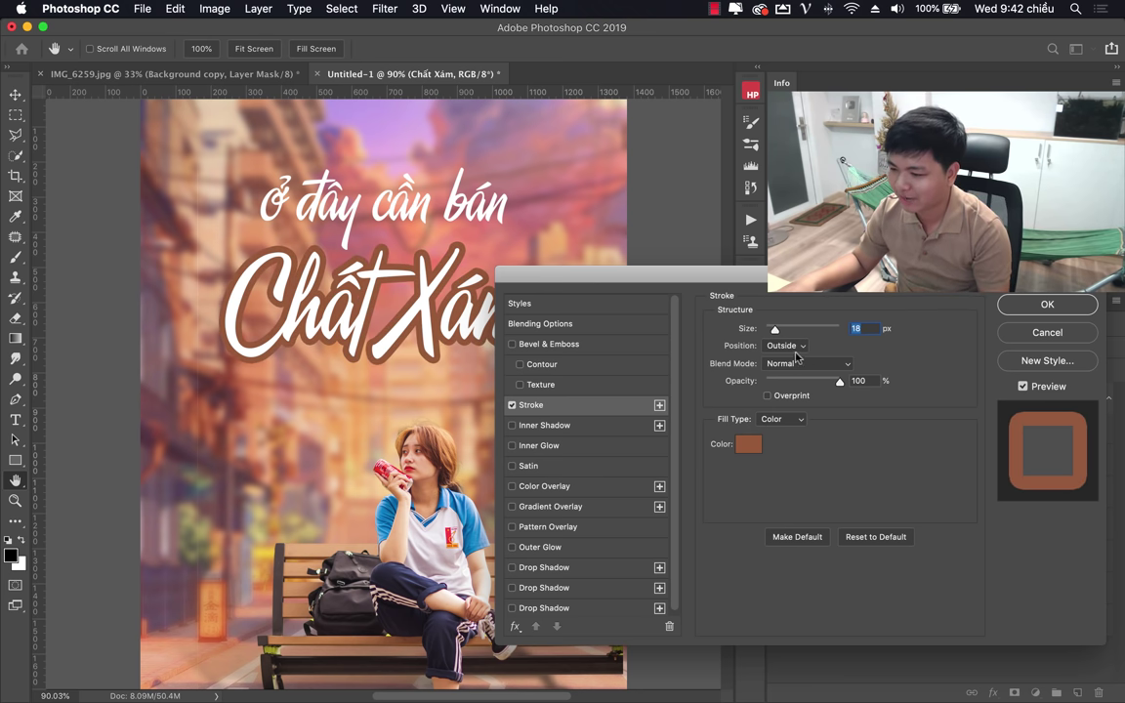
left_click(786, 356)
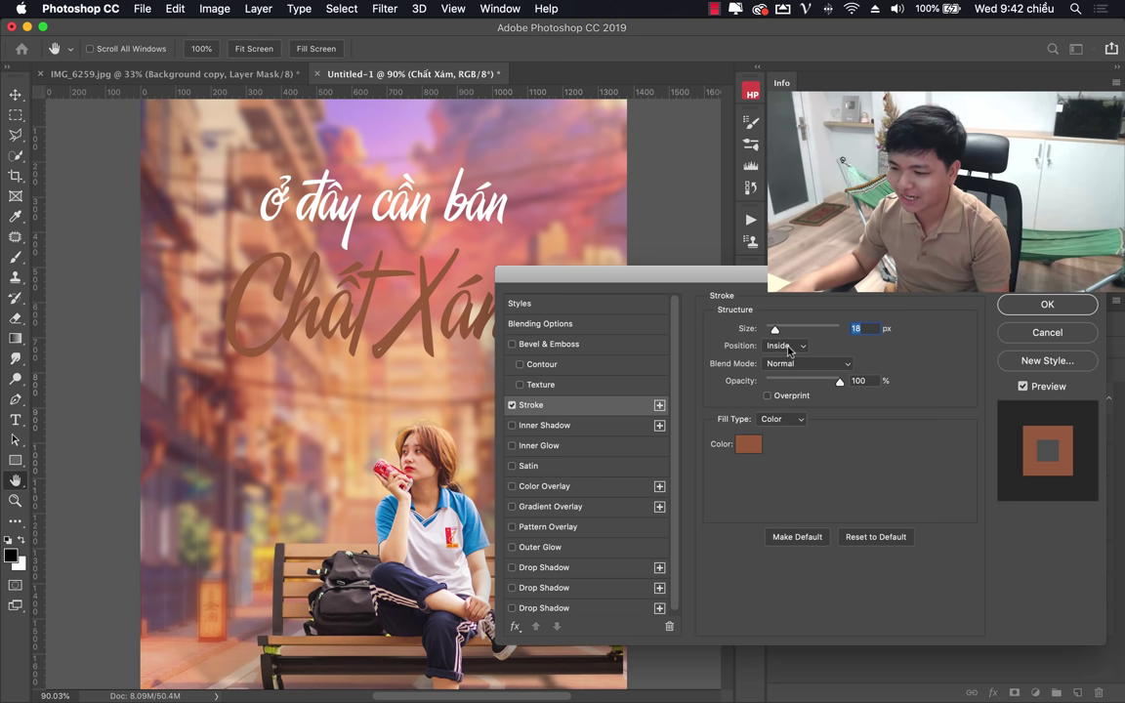
left_click(789, 347)
left_click(784, 356)
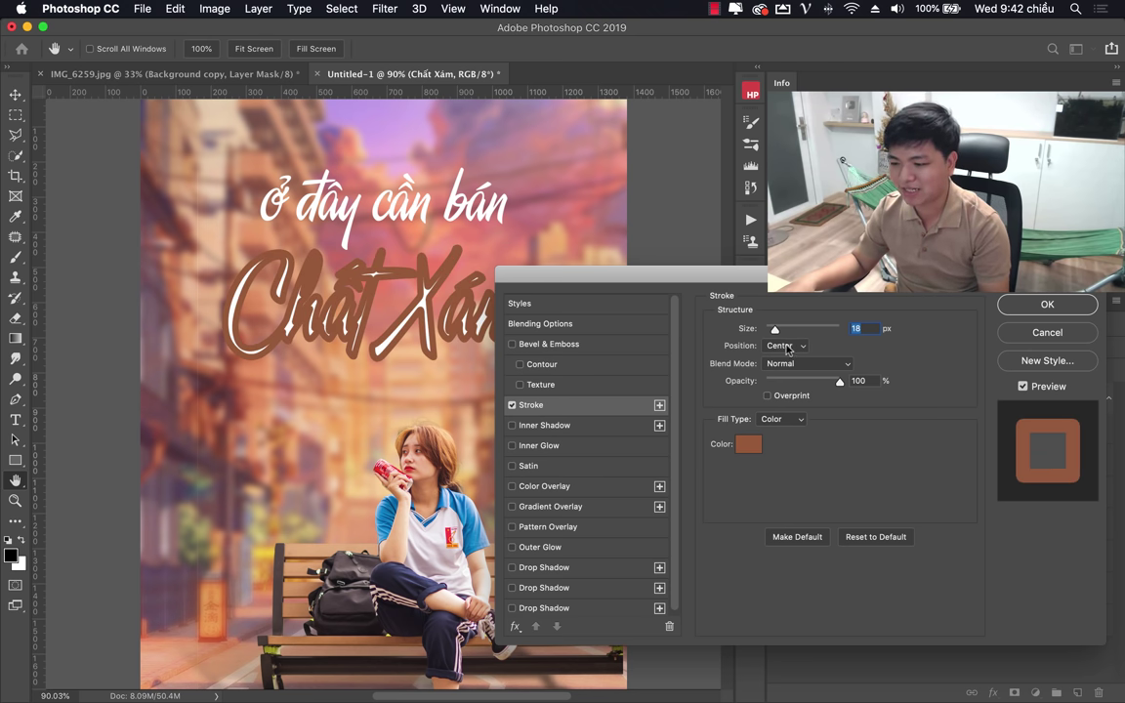
left_click(797, 341)
left_click(799, 323)
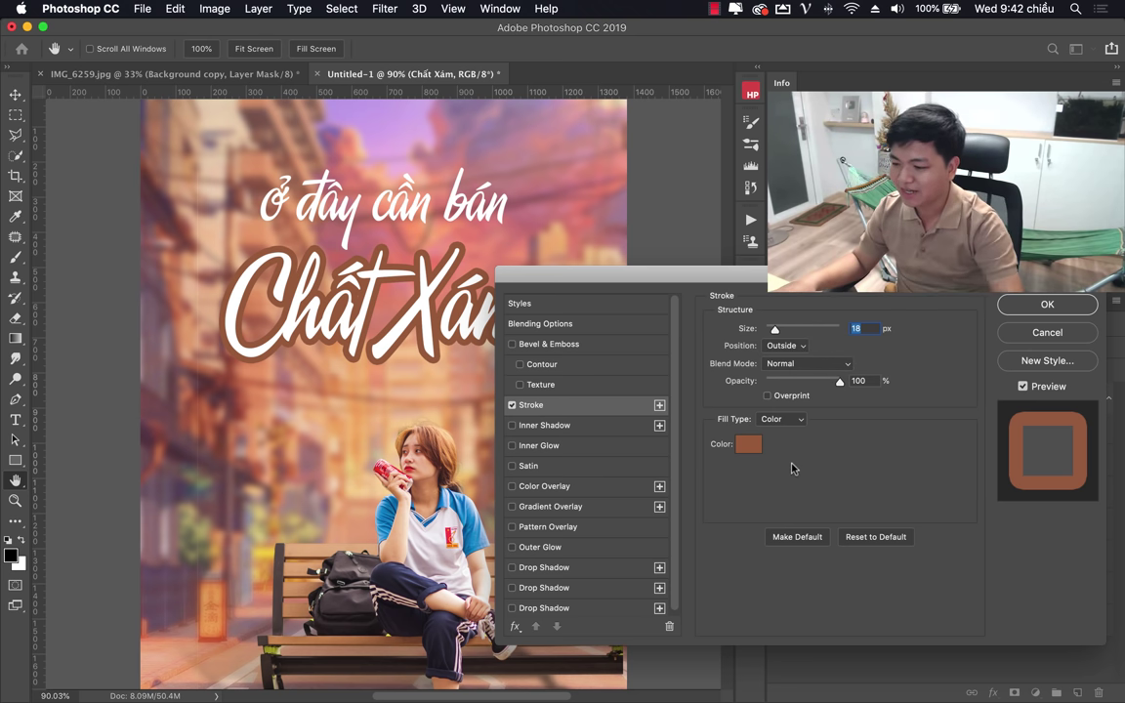
Change the stroke's Fill Type from Color to Gradient.
left_click(786, 422)
left_click(770, 422)
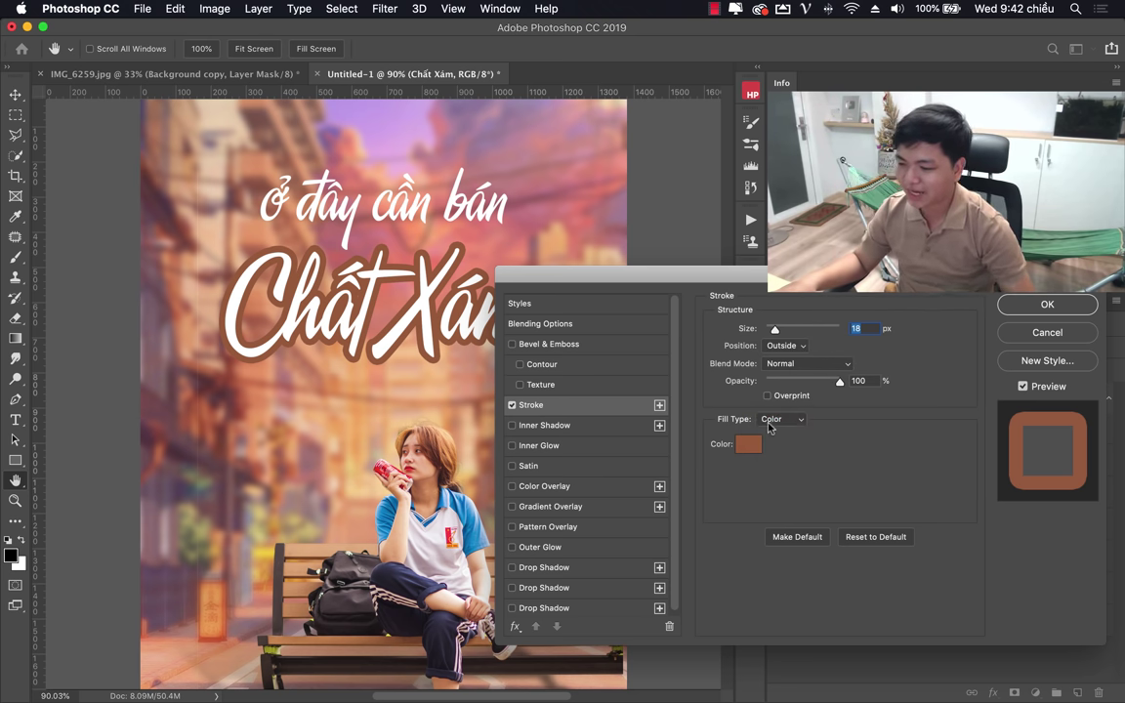
left_click(784, 420)
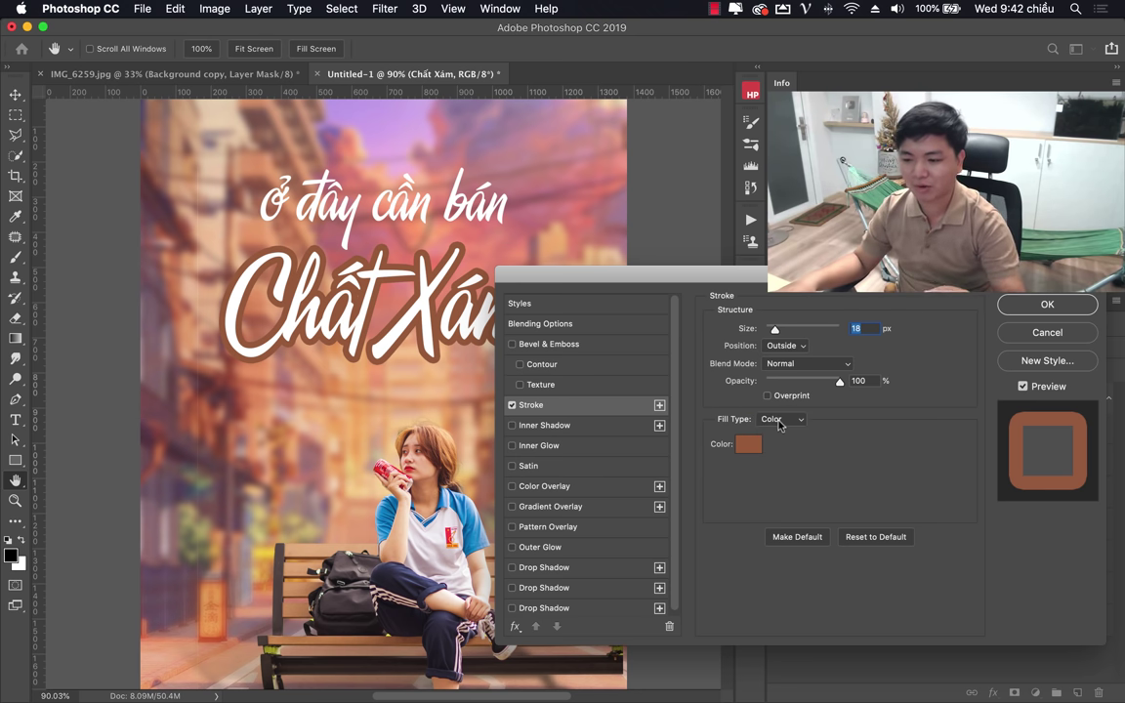
left_click(780, 420)
left_click(781, 430)
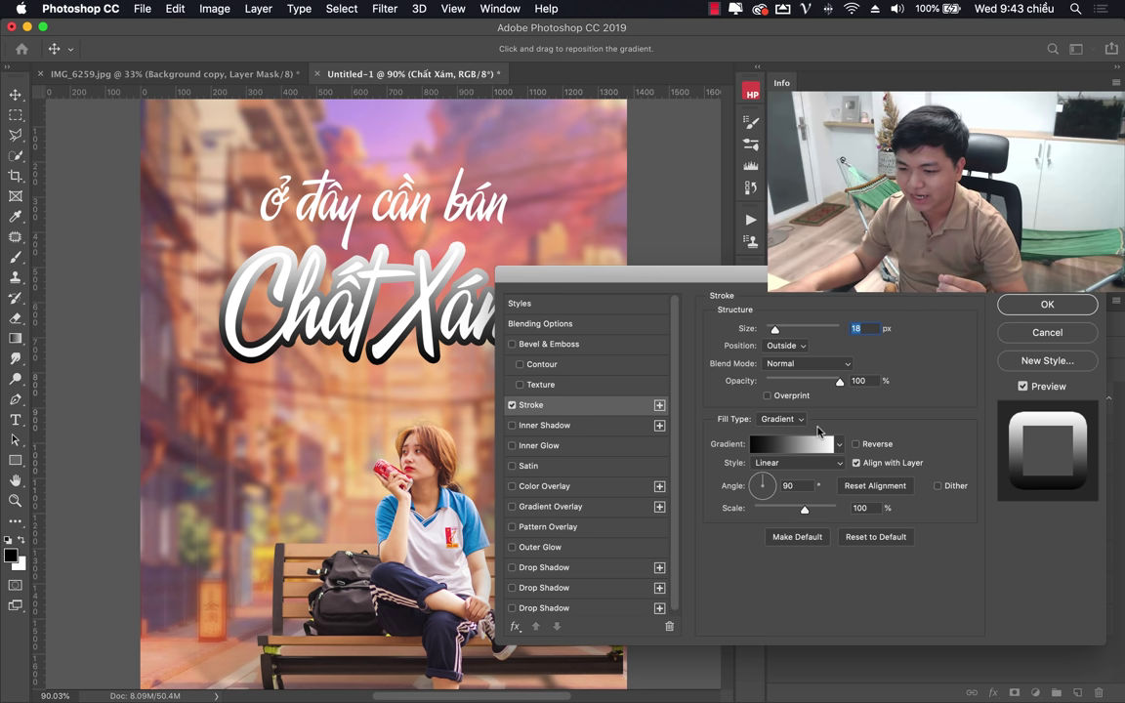
In the stroke's Gradient Editor, set the left color stop to light blue #8fc2ee.
left_click(791, 445)
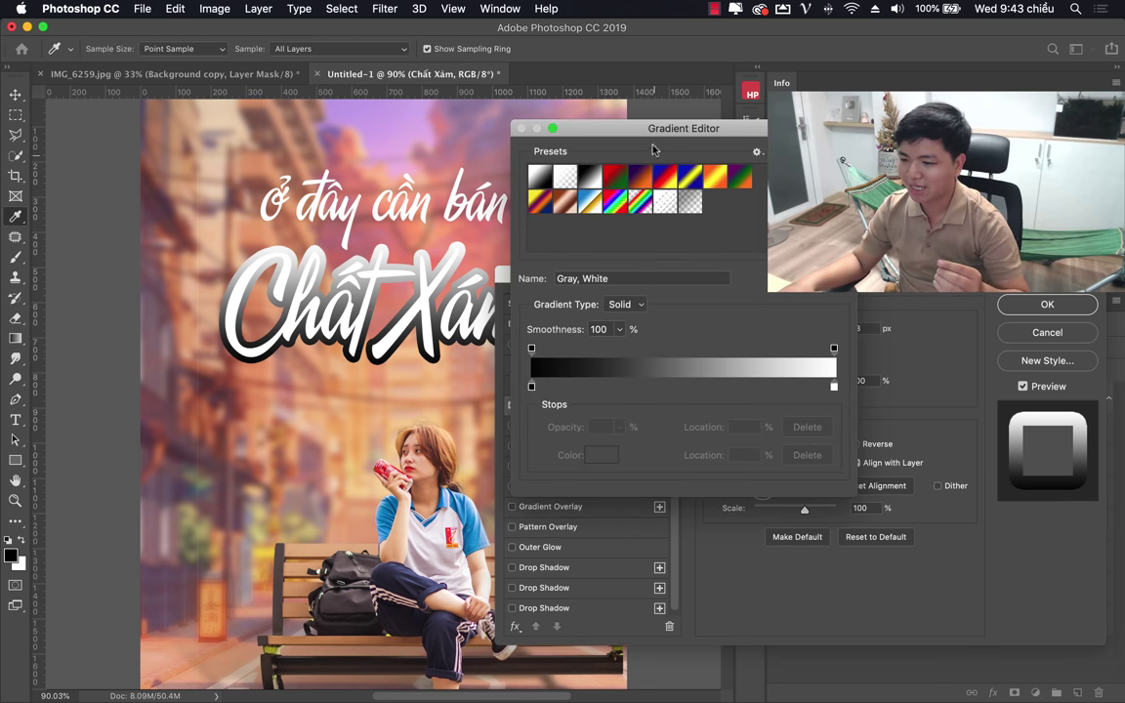
left_click_drag(653, 128, 623, 263)
left_click(501, 523)
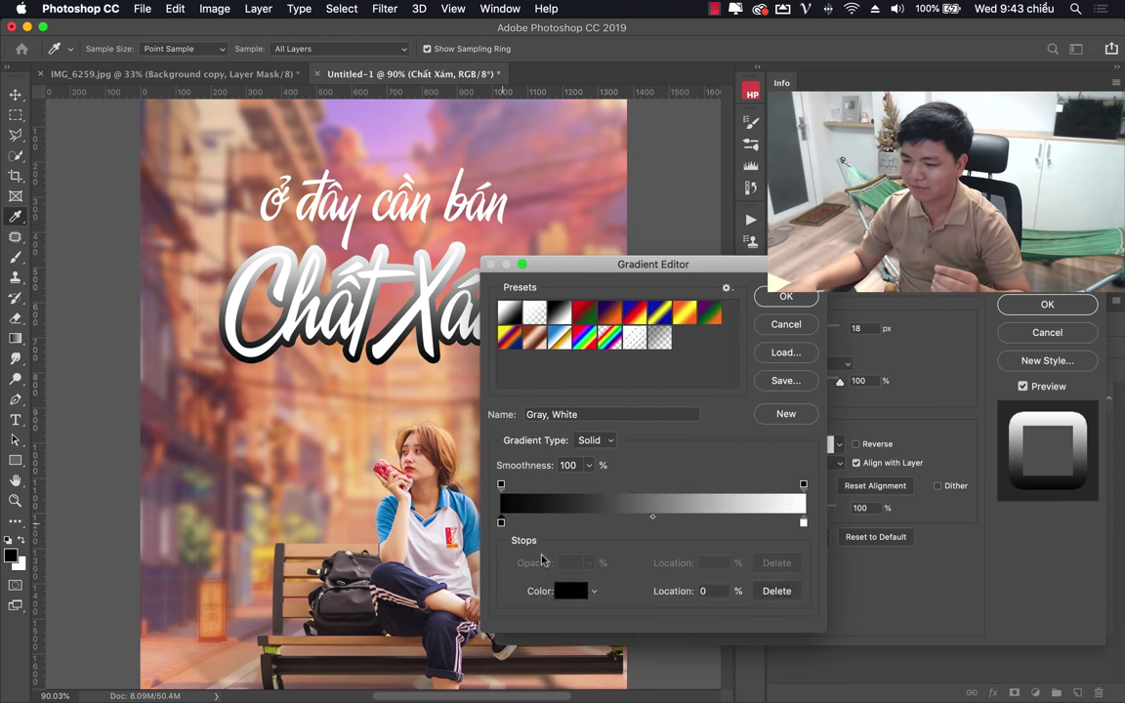
left_click(571, 590)
left_click(417, 451)
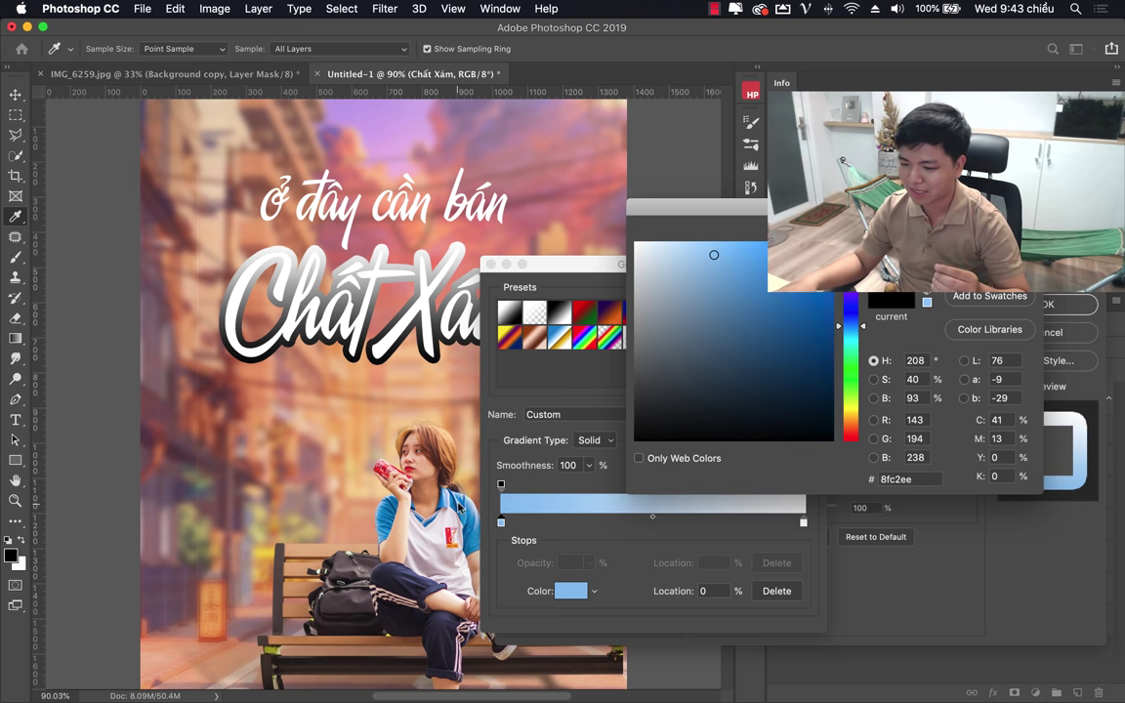
key("Return")
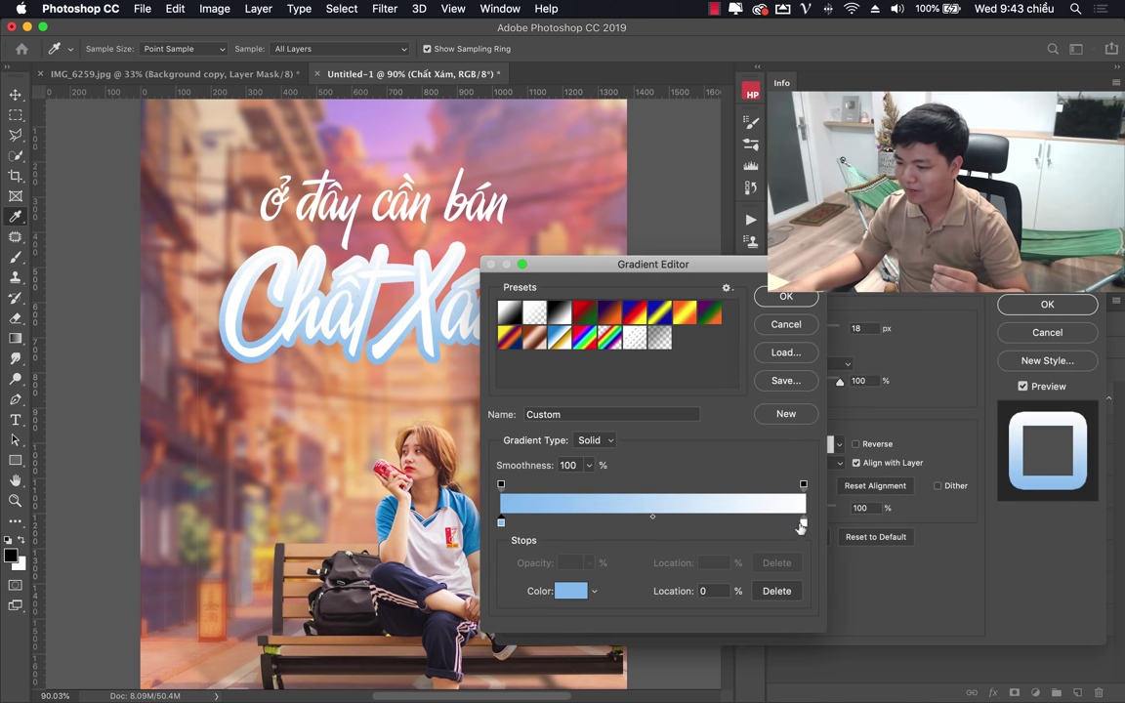
Set the right stop to pink #b97787, accept the gradient, and reduce stroke size to 10 px.
left_click(802, 522)
left_click(571, 591)
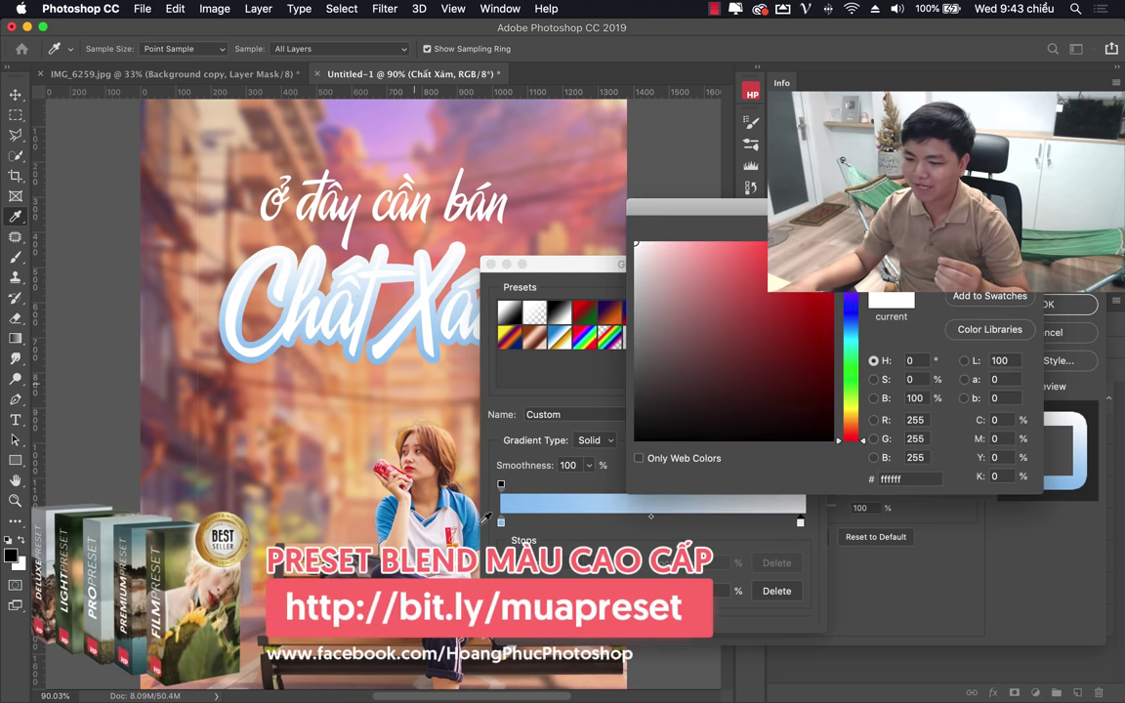
left_click(353, 133)
left_click_drag(285, 177, 490, 183)
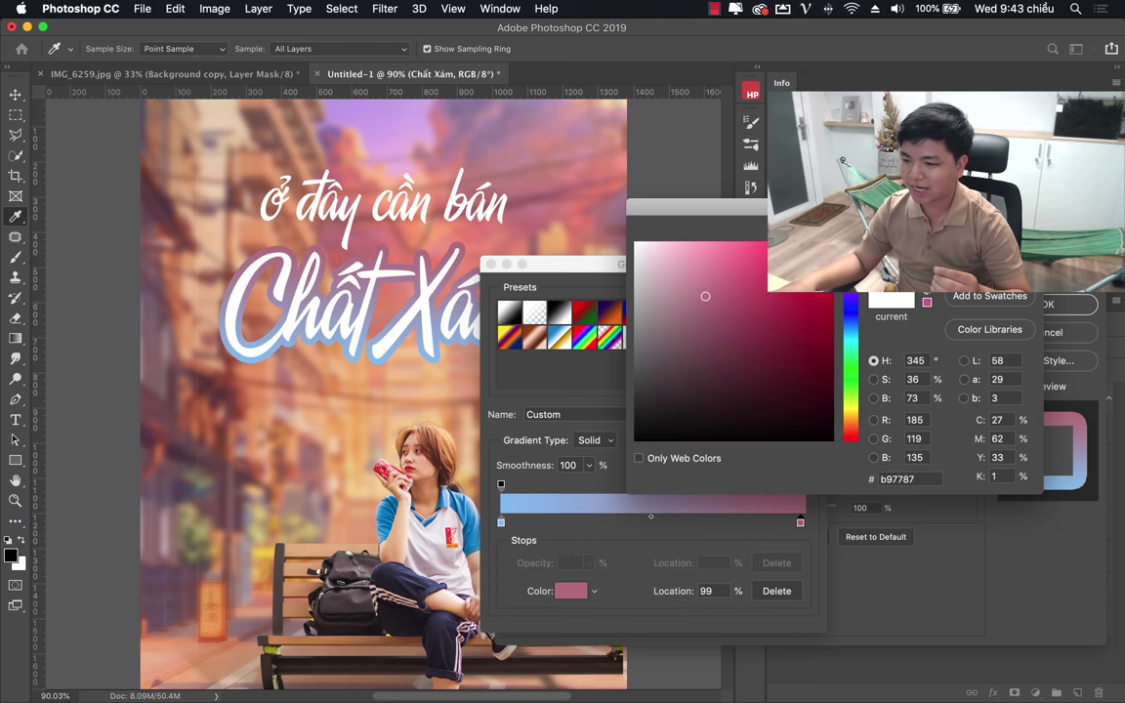
key("Return")
left_click(791, 297)
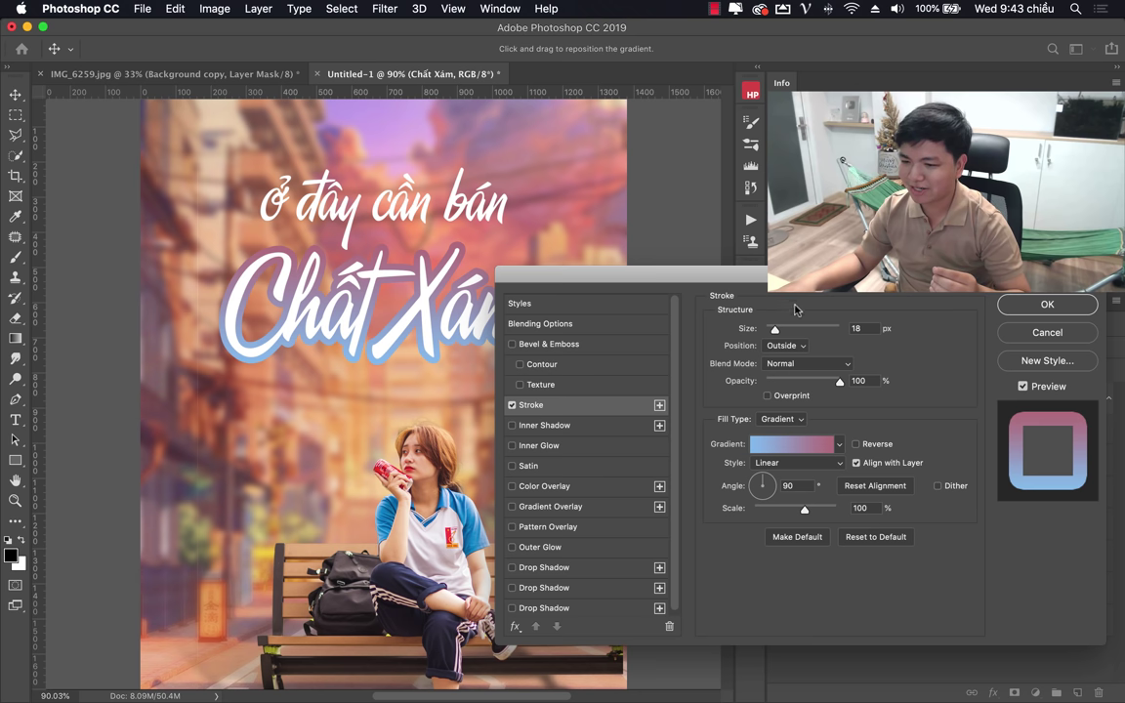
left_click_drag(776, 329, 772, 330)
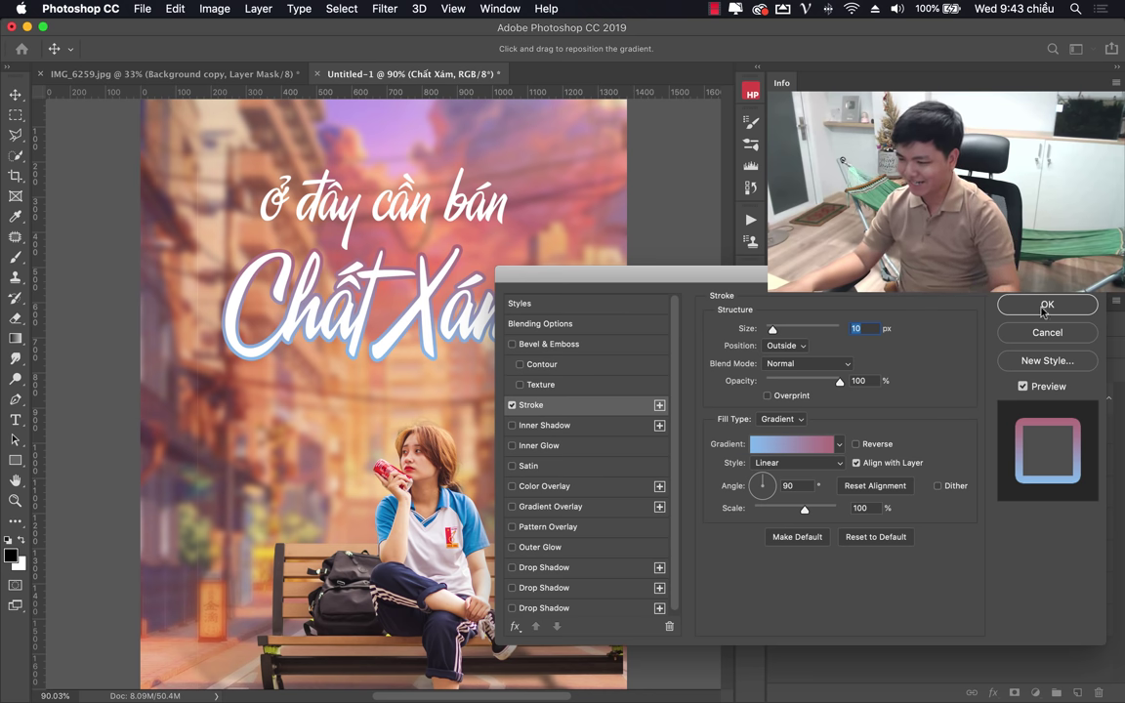
Enable Outer Glow with a coral-red colour at 83% opacity, Screen mode, 60 px size.
left_click(539, 549)
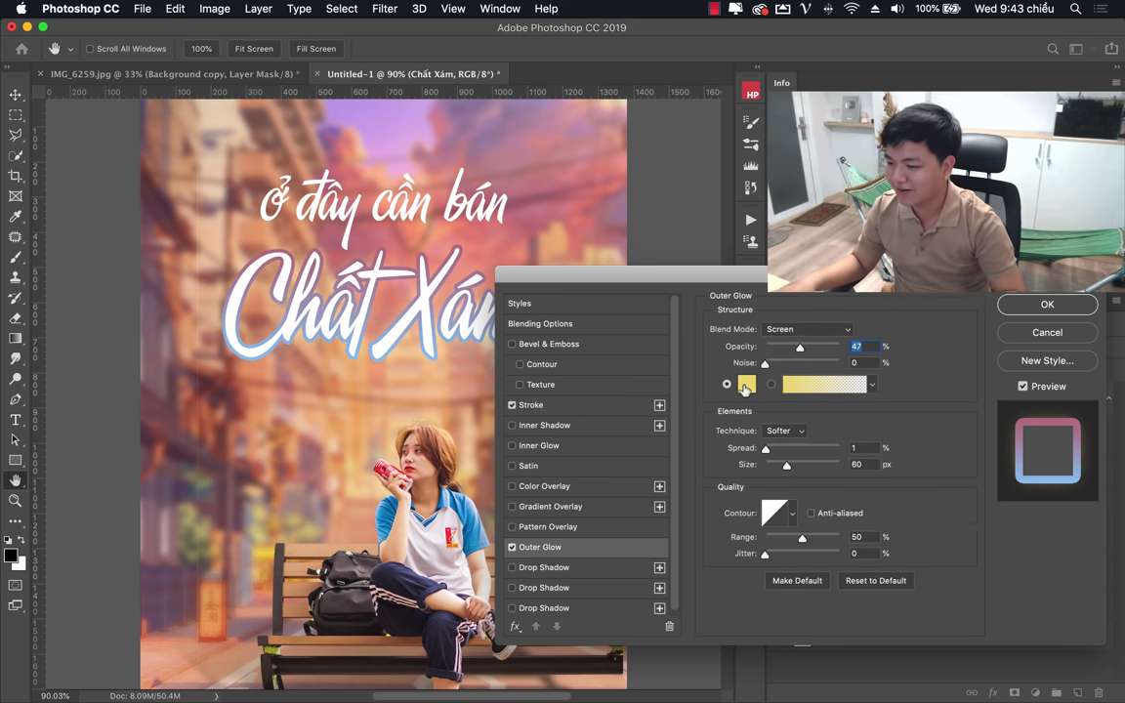
left_click(747, 386)
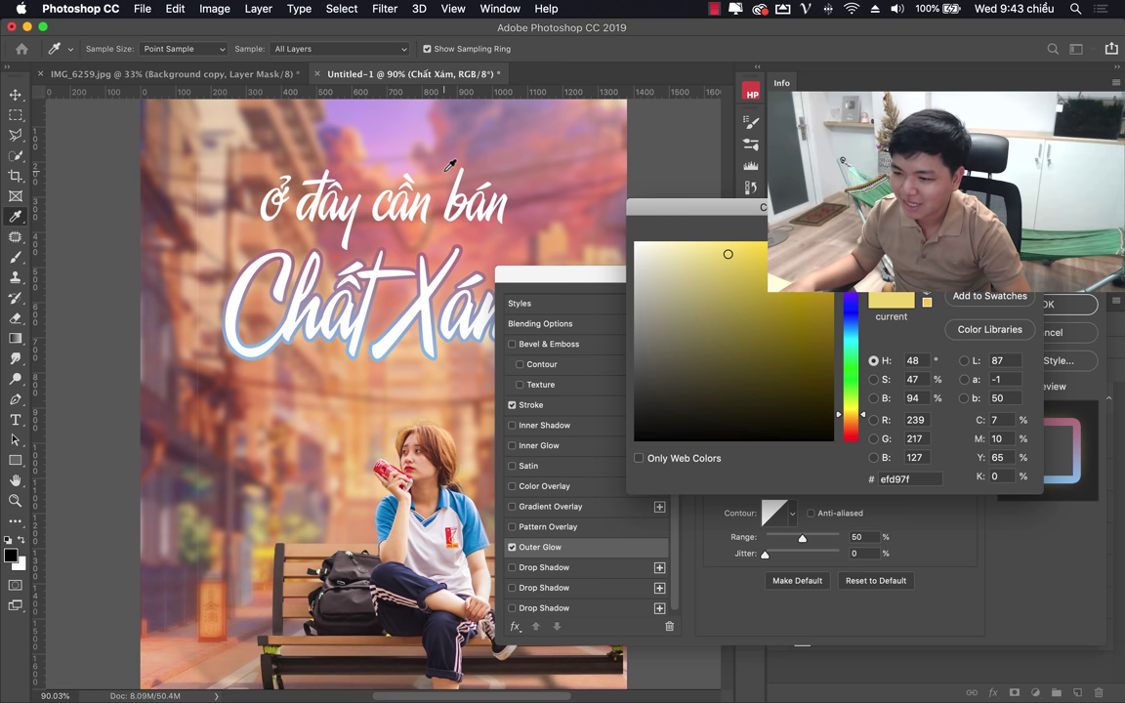
left_click(451, 165)
left_click(761, 250)
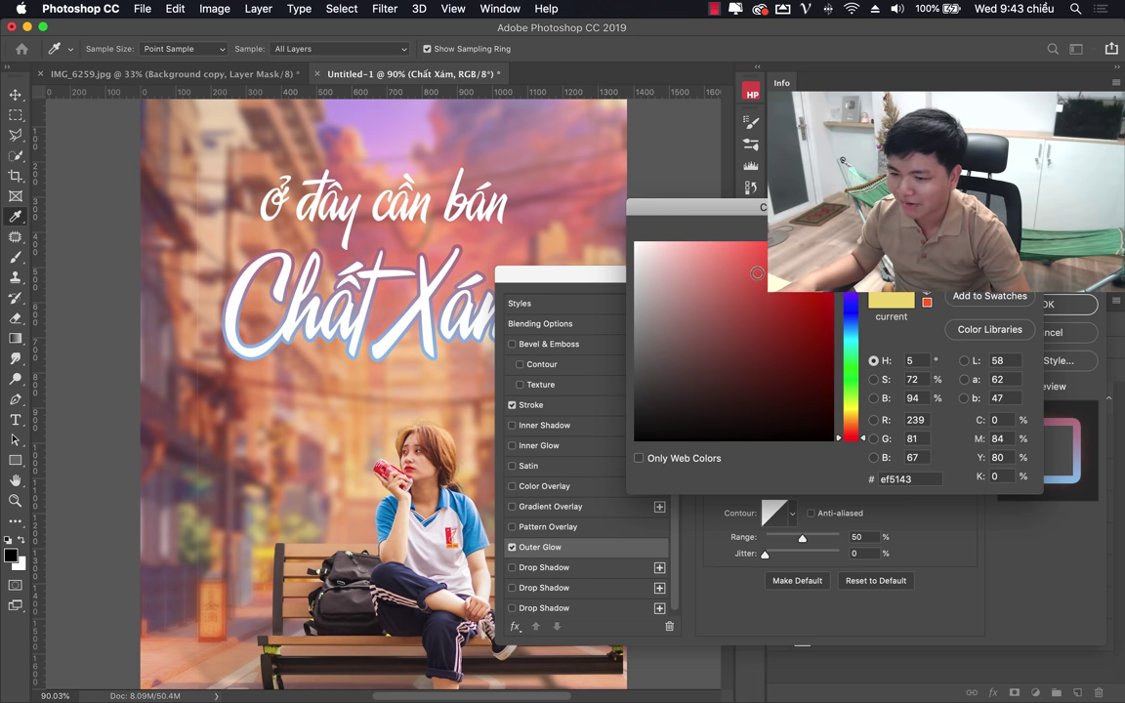
left_click_drag(757, 272, 758, 241)
key("Return")
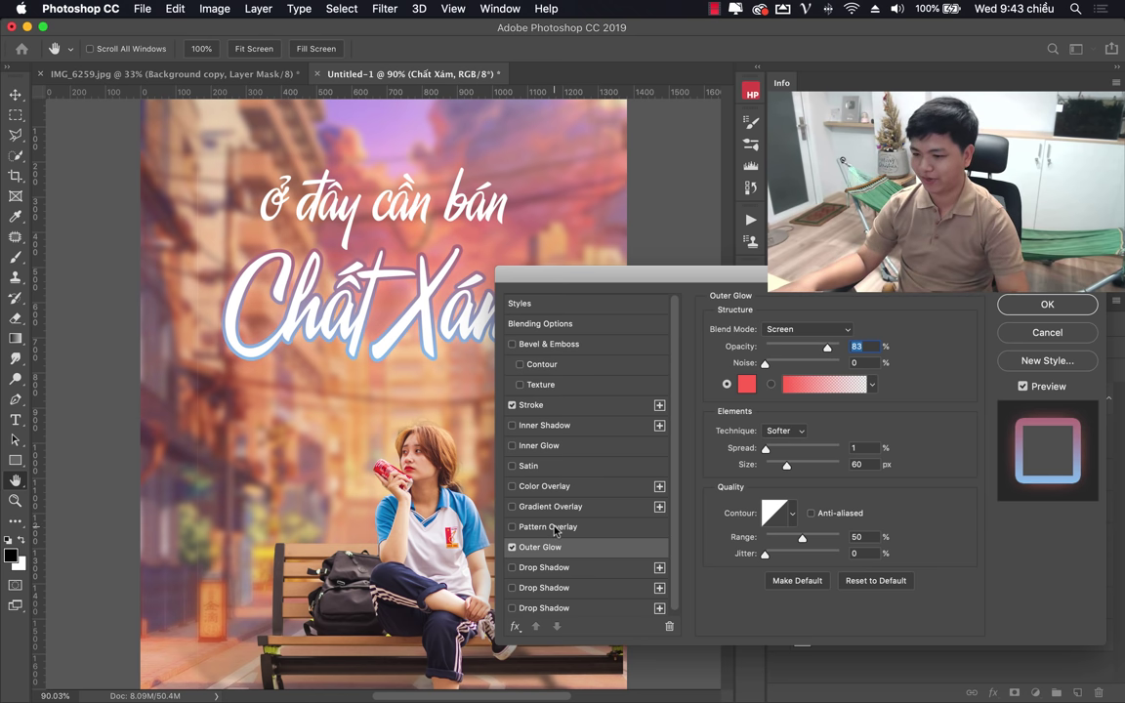
scroll(507, 478, "down", 1)
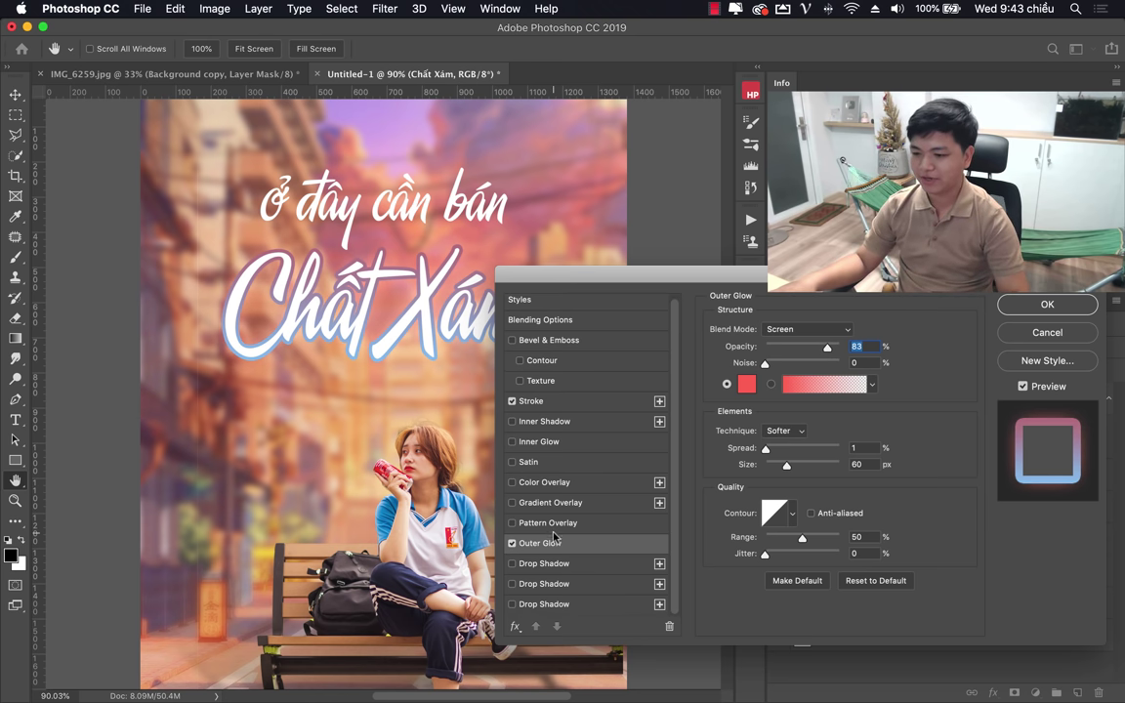
Add a black Multiply drop shadow (78%, 90°, 23 px distance, 12 px size) and apply the style.
left_click(514, 565)
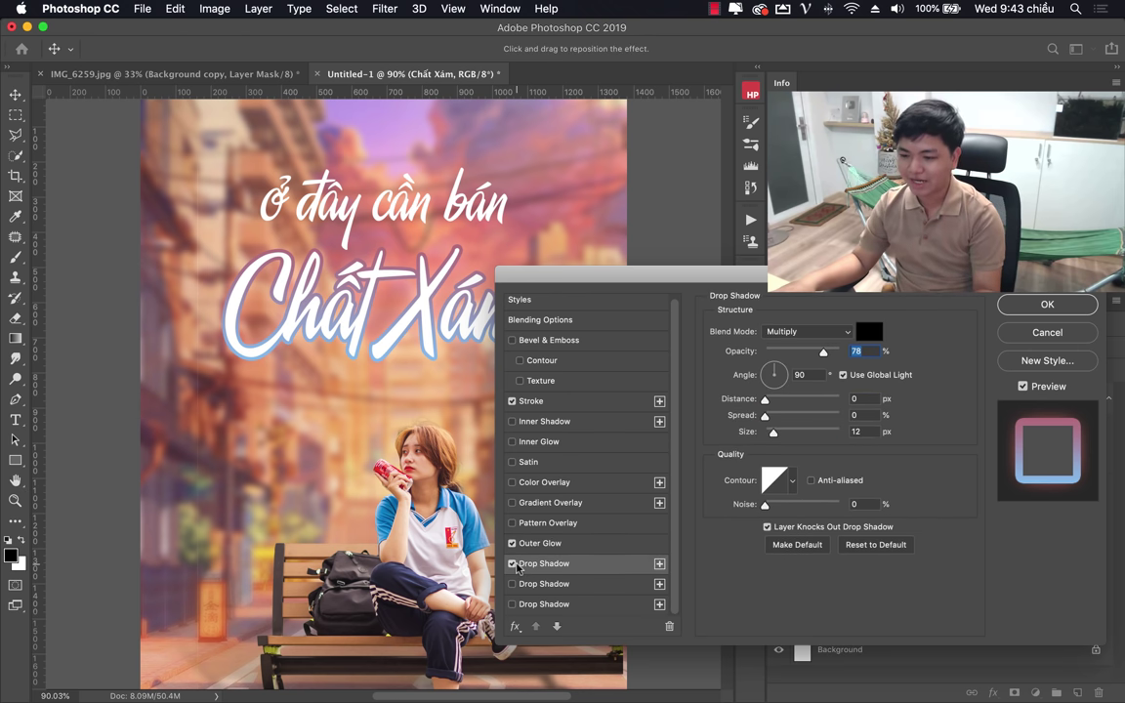
mouse_move(764, 399)
left_mouse_down()
mouse_move(805, 401)
mouse_move(783, 407)
mouse_move(774, 363)
left_mouse_up()
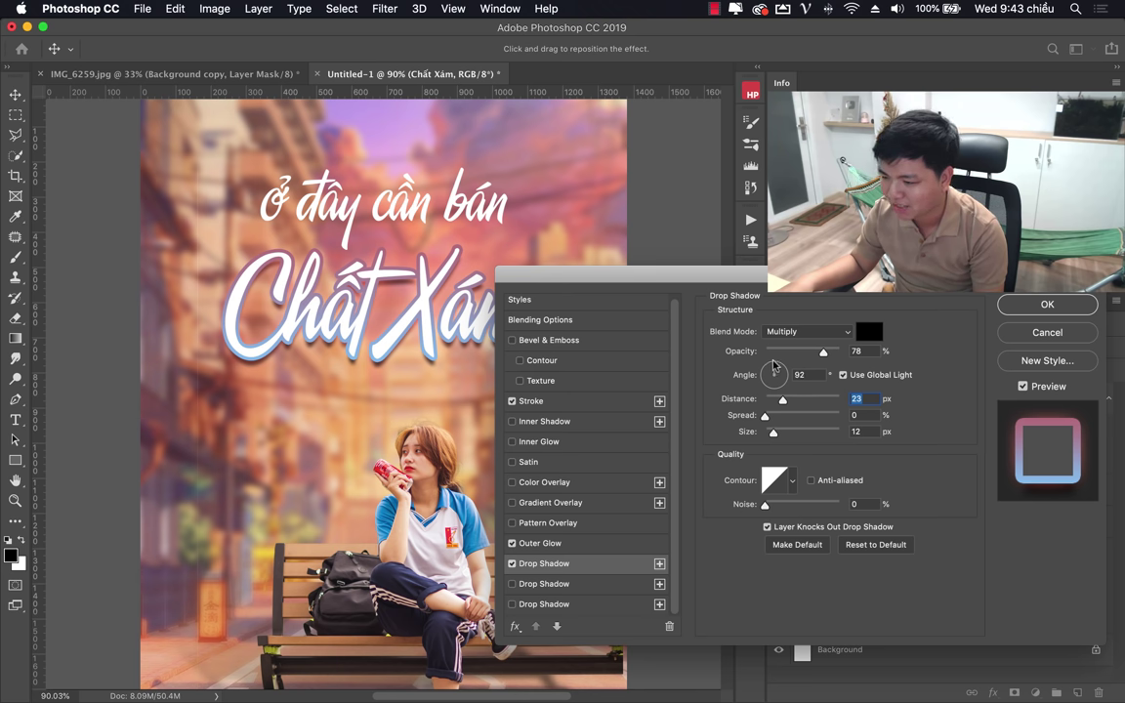
left_click_drag(773, 364, 775, 362)
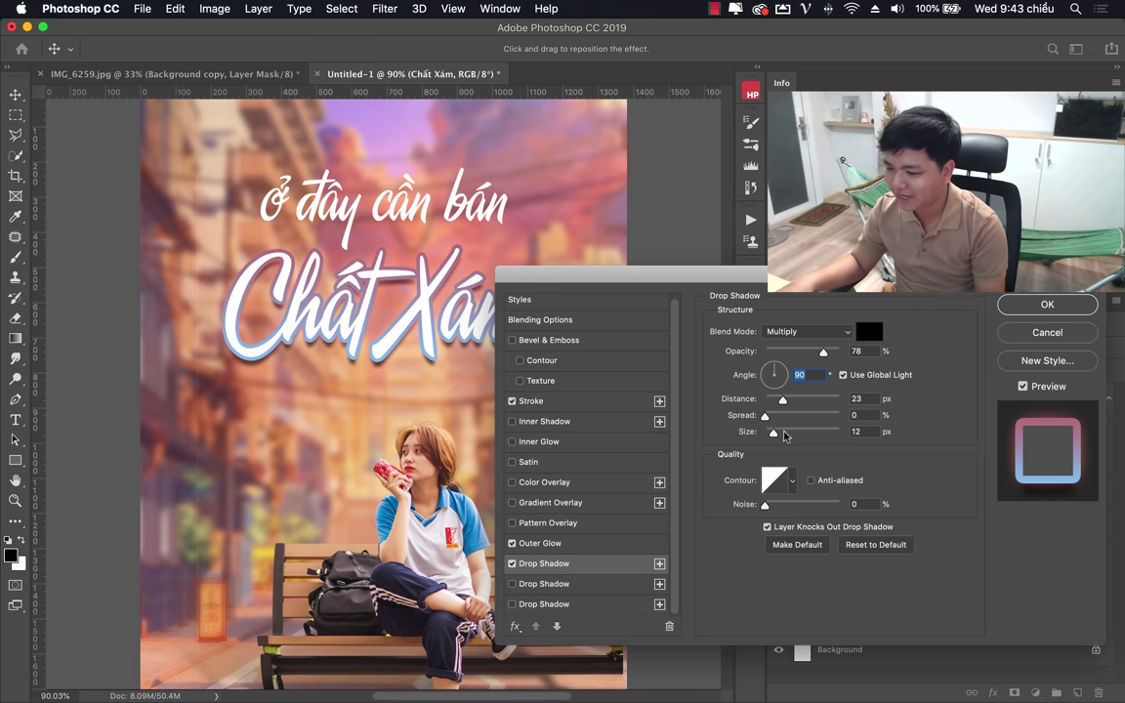
scroll(561, 430, "up", 1)
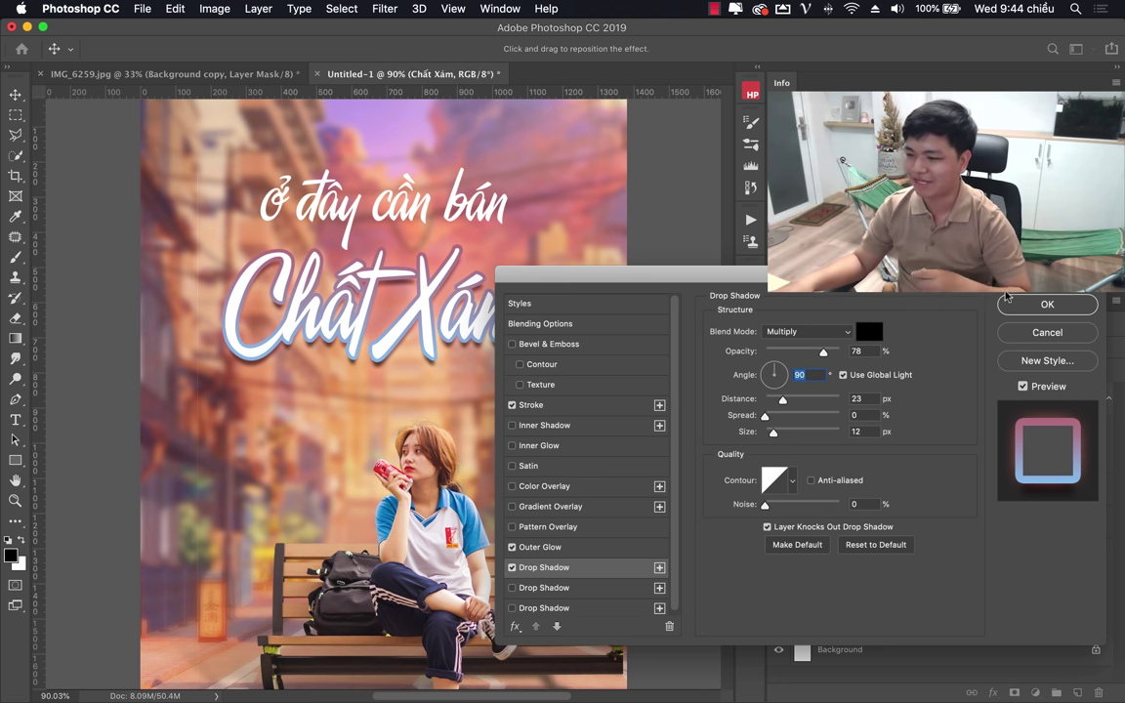
mouse_move(946, 278)
left_mouse_down()
mouse_move(598, 290)
mouse_move(597, 244)
left_mouse_up()
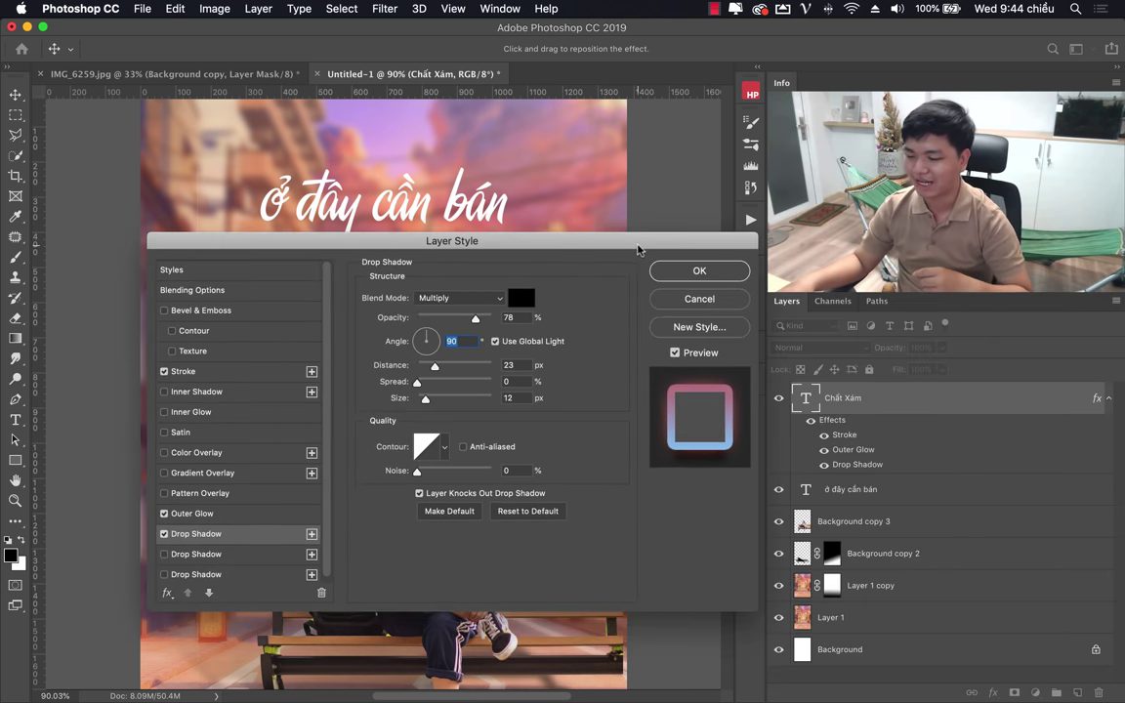
left_click(695, 281)
key("z")
mouse_move(422, 360)
left_mouse_down()
mouse_move(391, 381)
mouse_move(422, 348)
left_mouse_up()
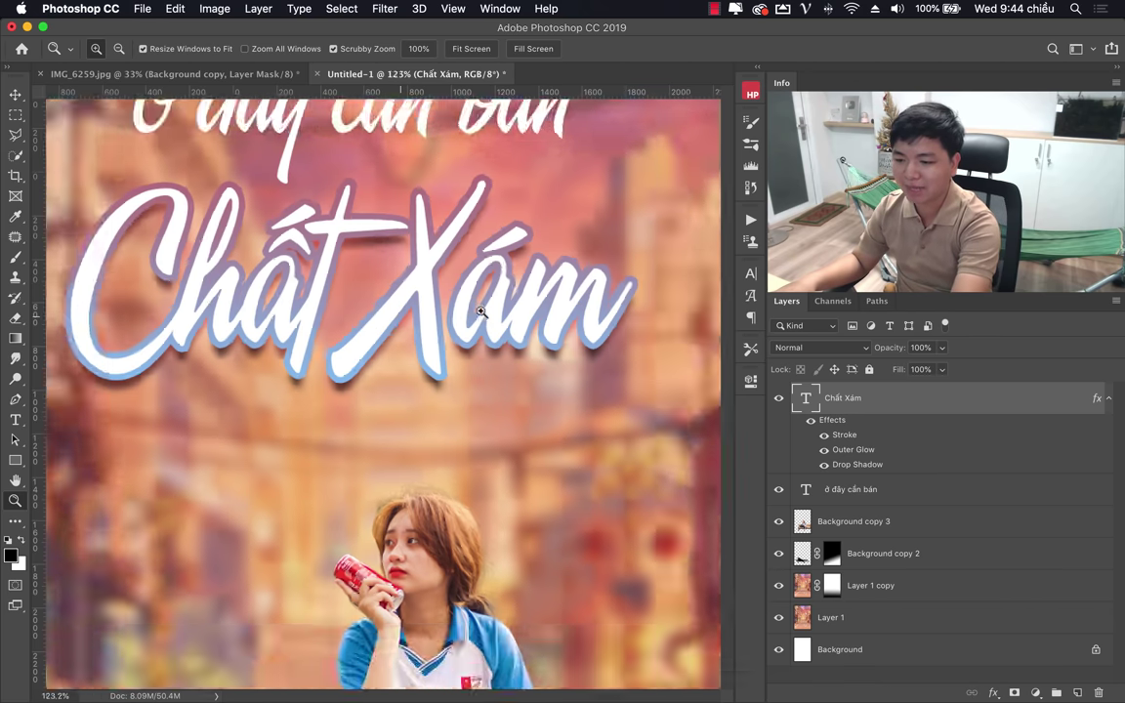
left_click_drag(402, 325, 438, 319)
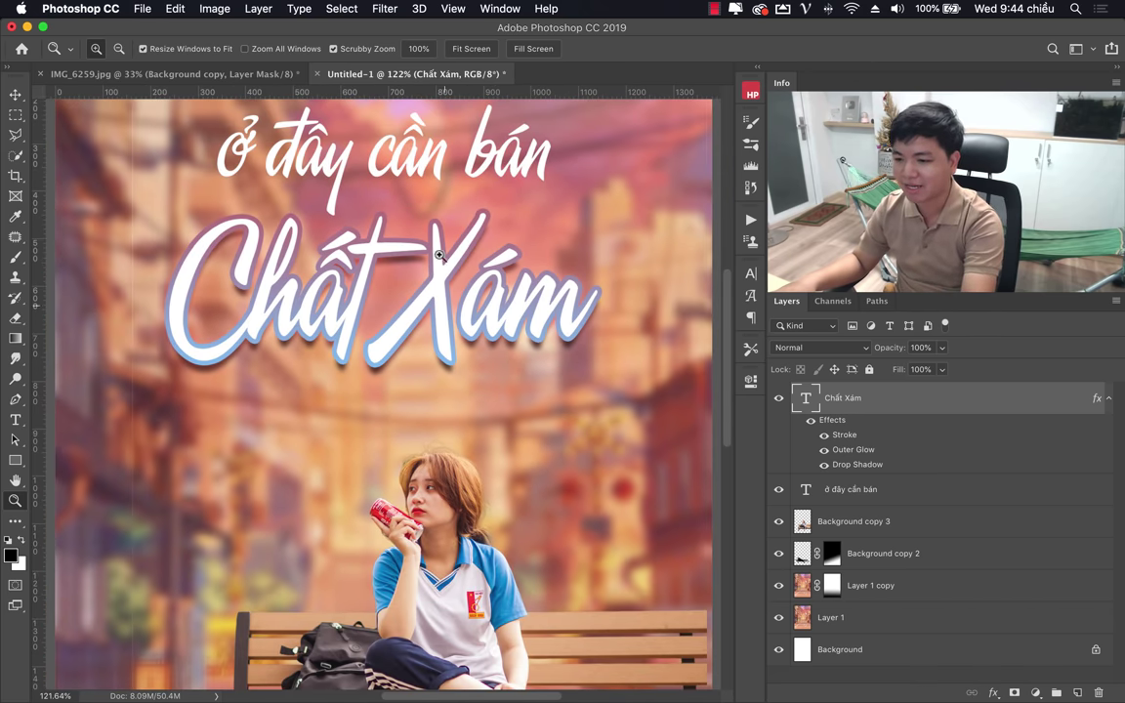
left_click_drag(445, 239, 371, 244)
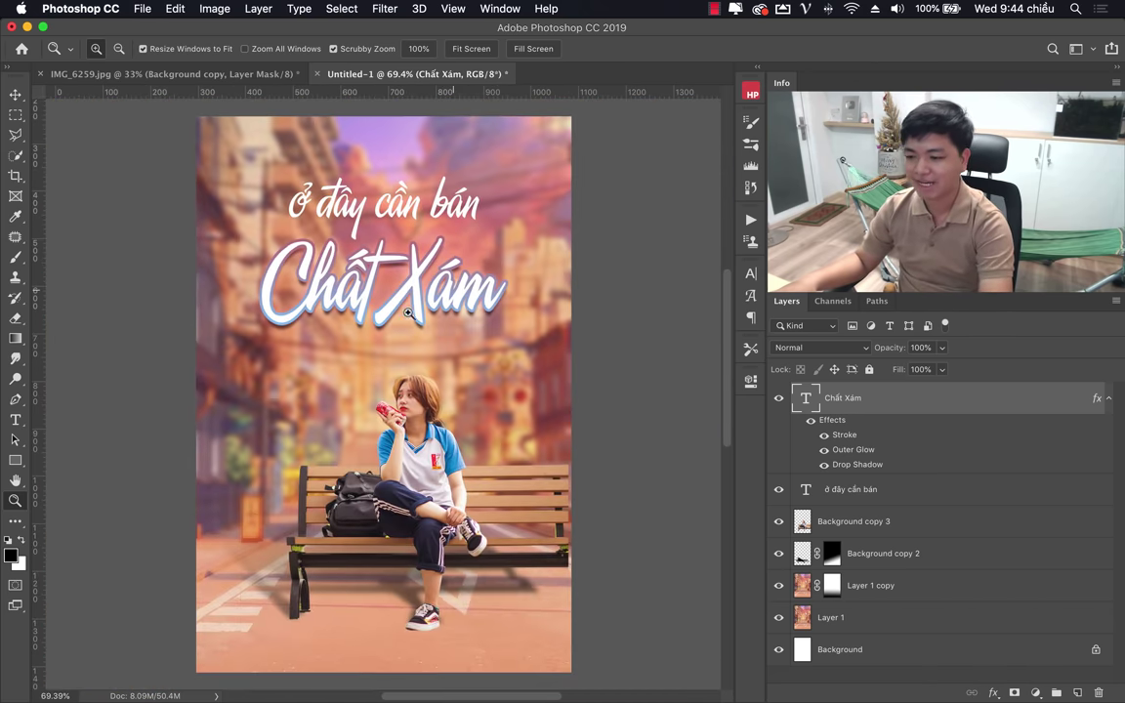
Copy the Chất Xám layer style and paste it onto the ở đây cần bán layer.
right_click(828, 401)
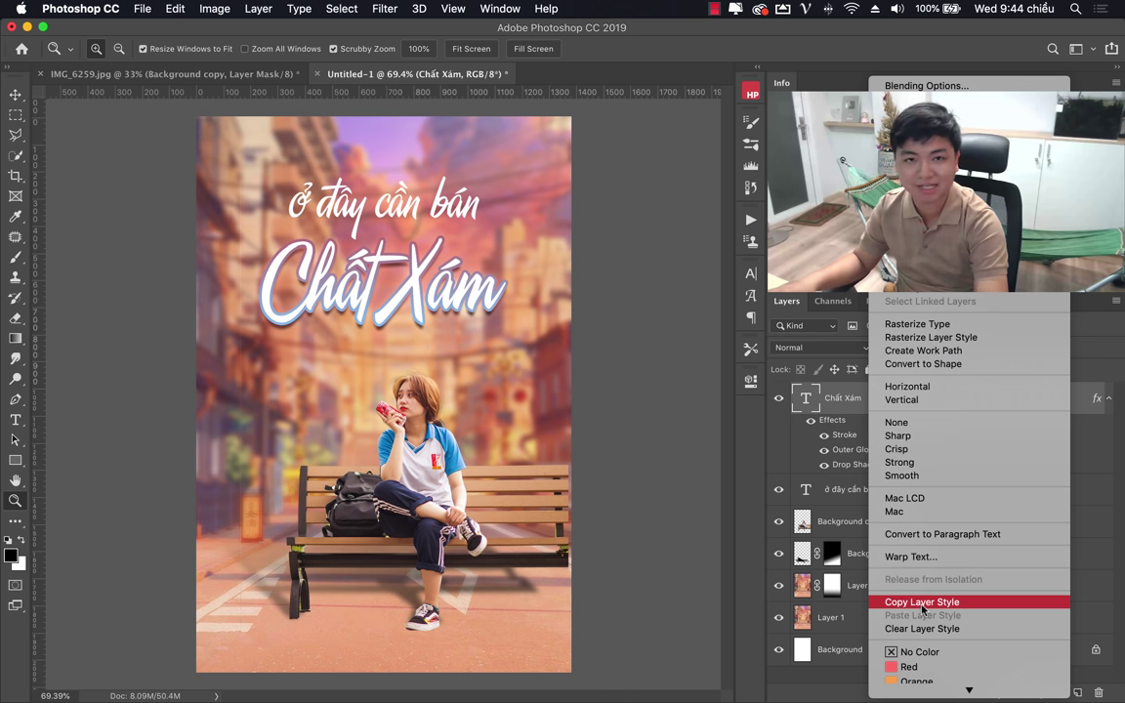
left_click(921, 604)
right_click(859, 493)
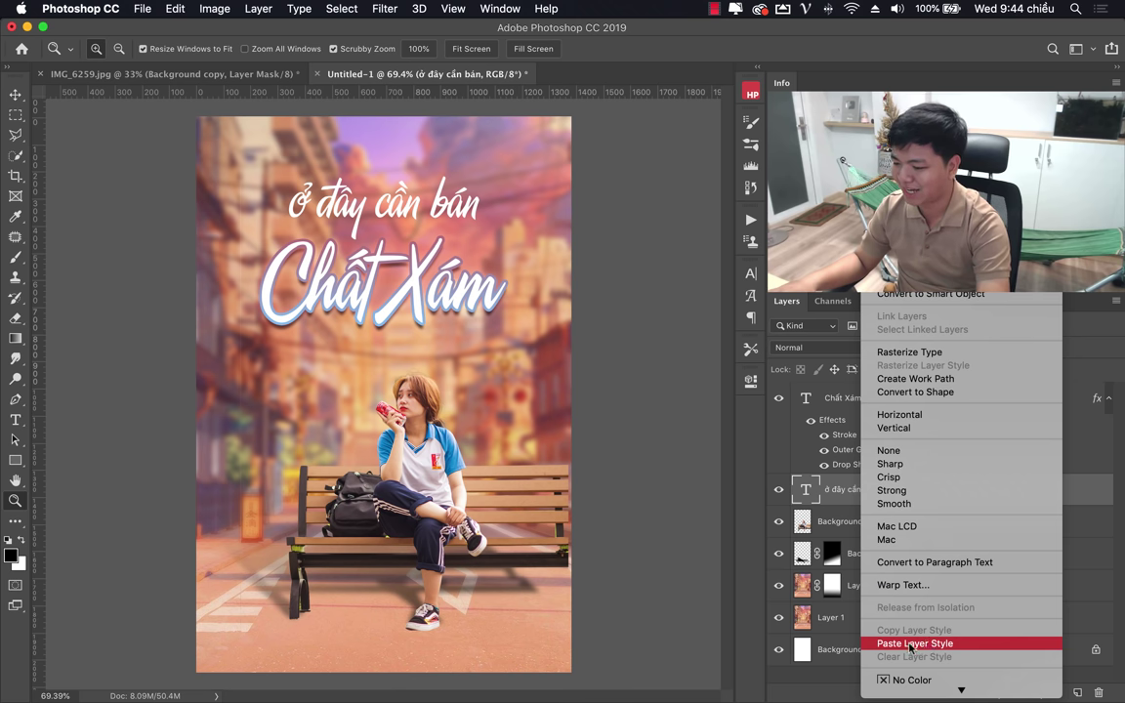
left_click(909, 644)
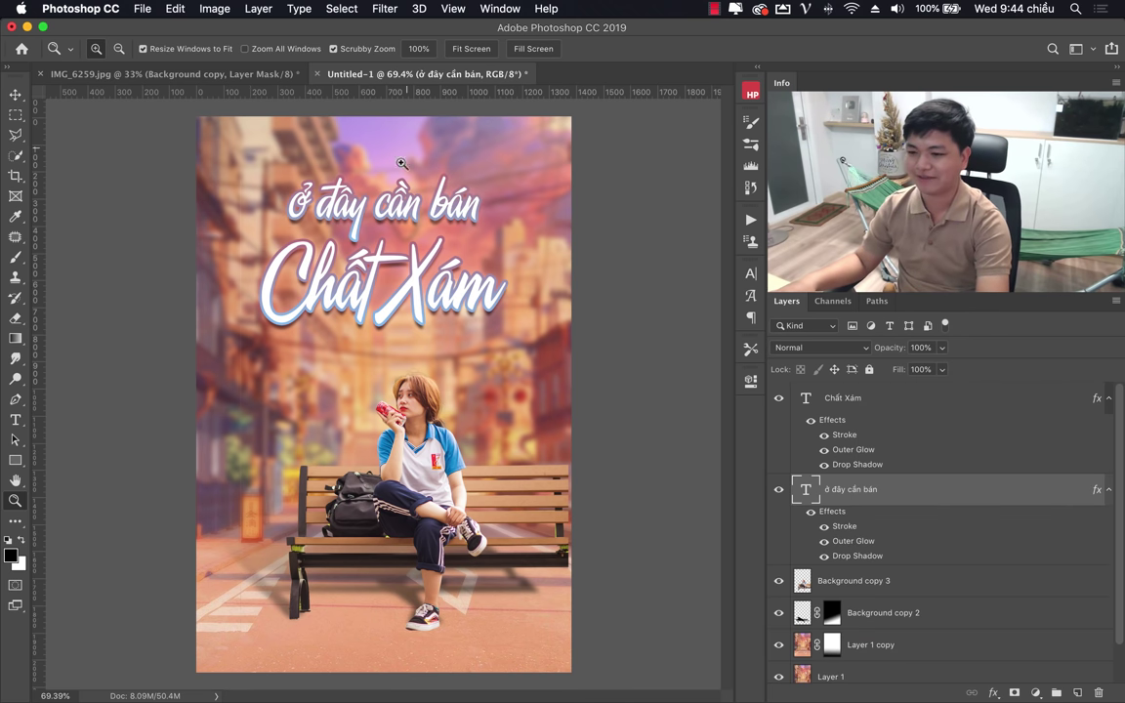
left_click_drag(411, 206, 454, 202)
scroll(404, 221, "down", 1)
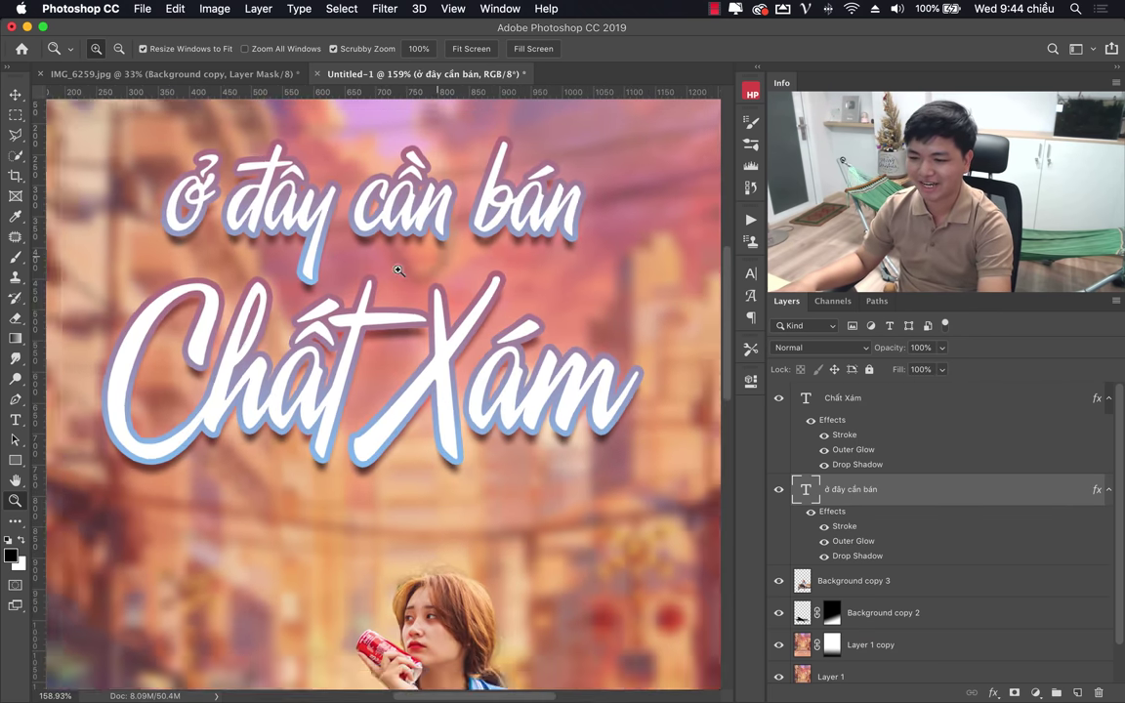
scroll(395, 264, "down", 3)
scroll(310, 289, "up", 1)
scroll(399, 310, "up", 1)
scroll(396, 410, "down", 1)
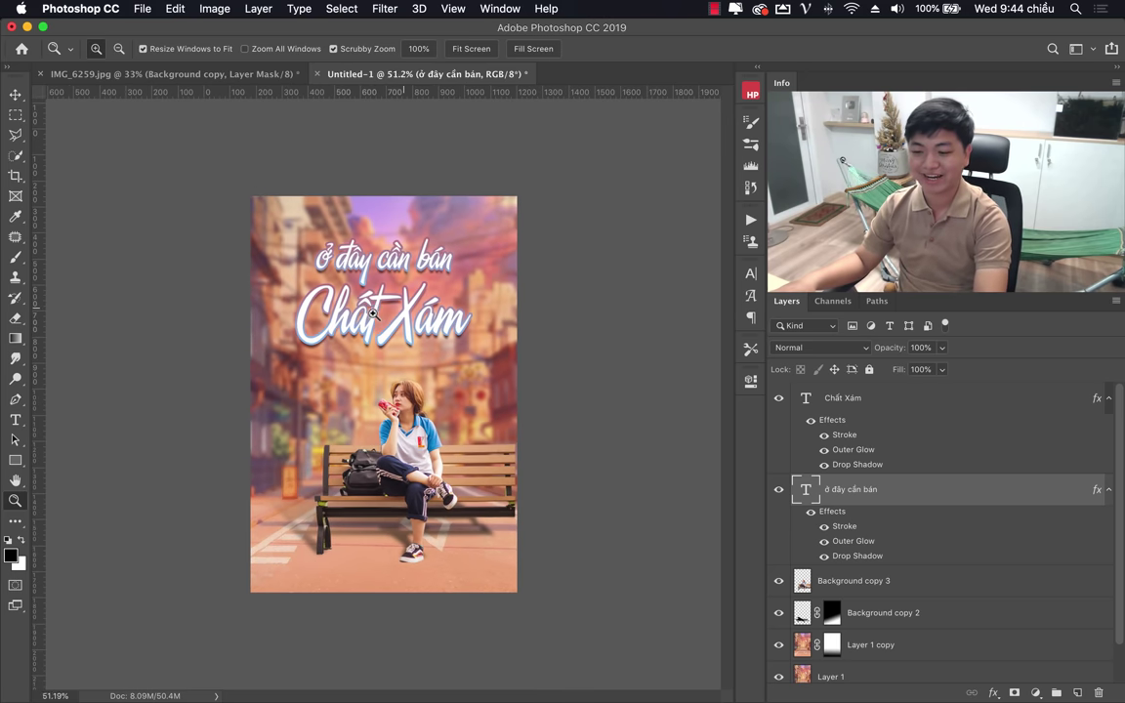
scroll(385, 566, "up", 1)
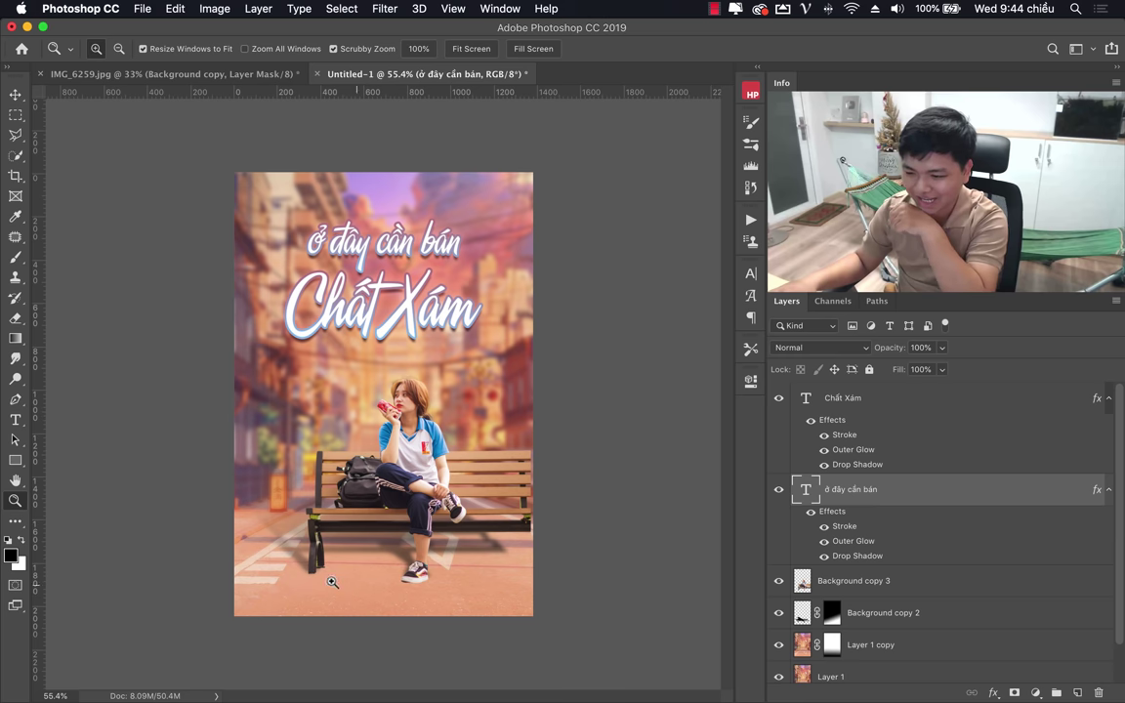
Bring Chrome to the front and run a web search for 'iamge'.
left_click(261, 681)
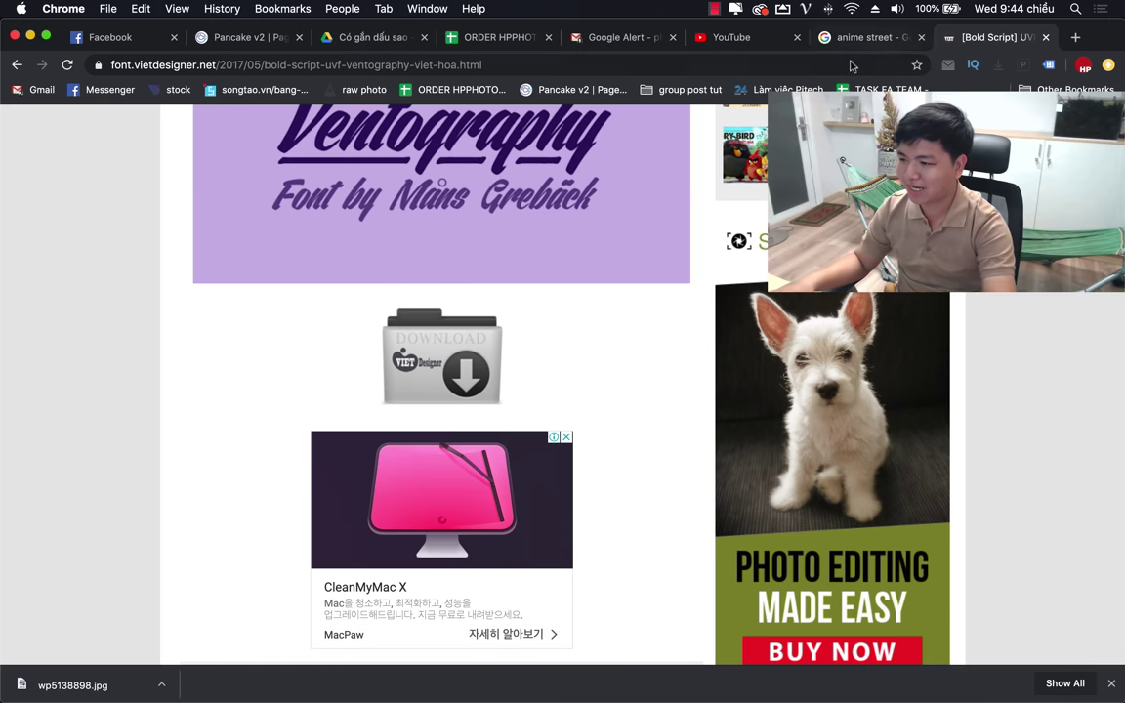
left_click(843, 64)
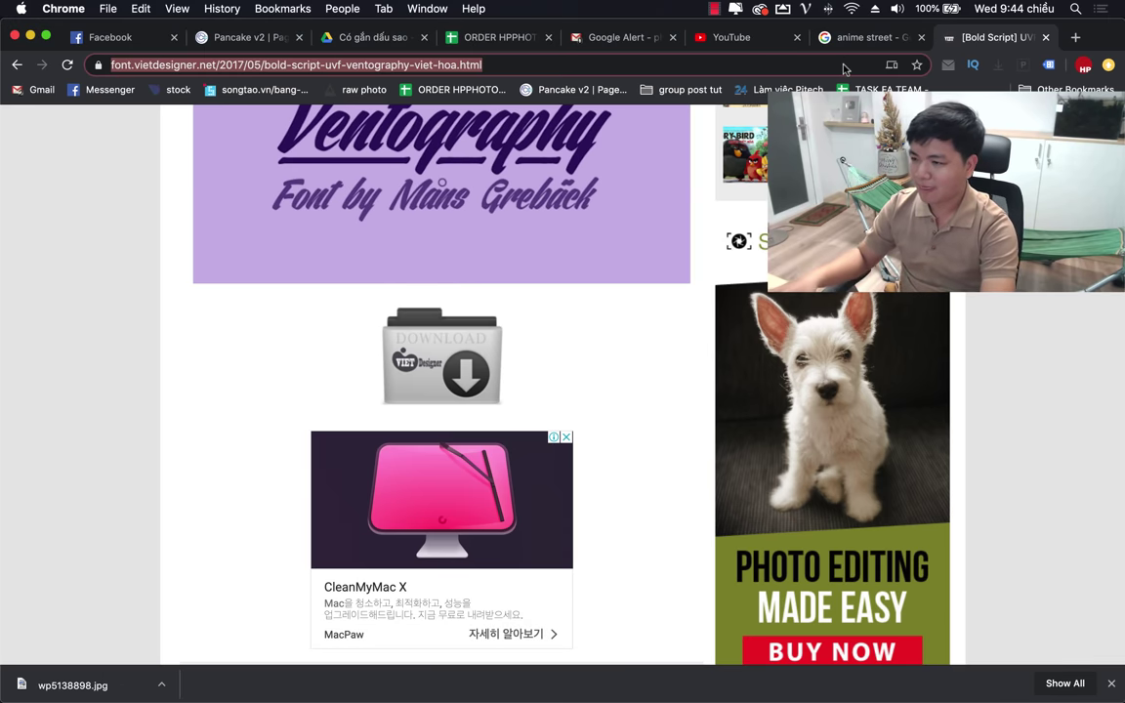
type("iamge")
key("Return")
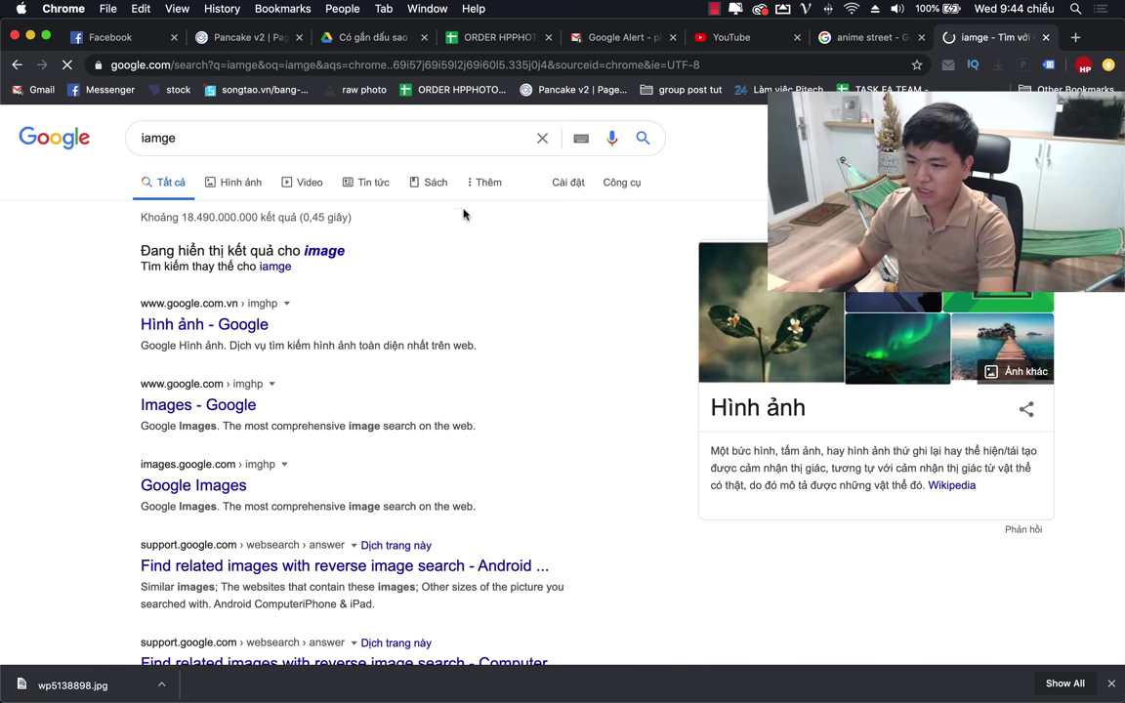
Search Google Images for 'creadit film việt nam' and browse the results.
left_click(240, 182)
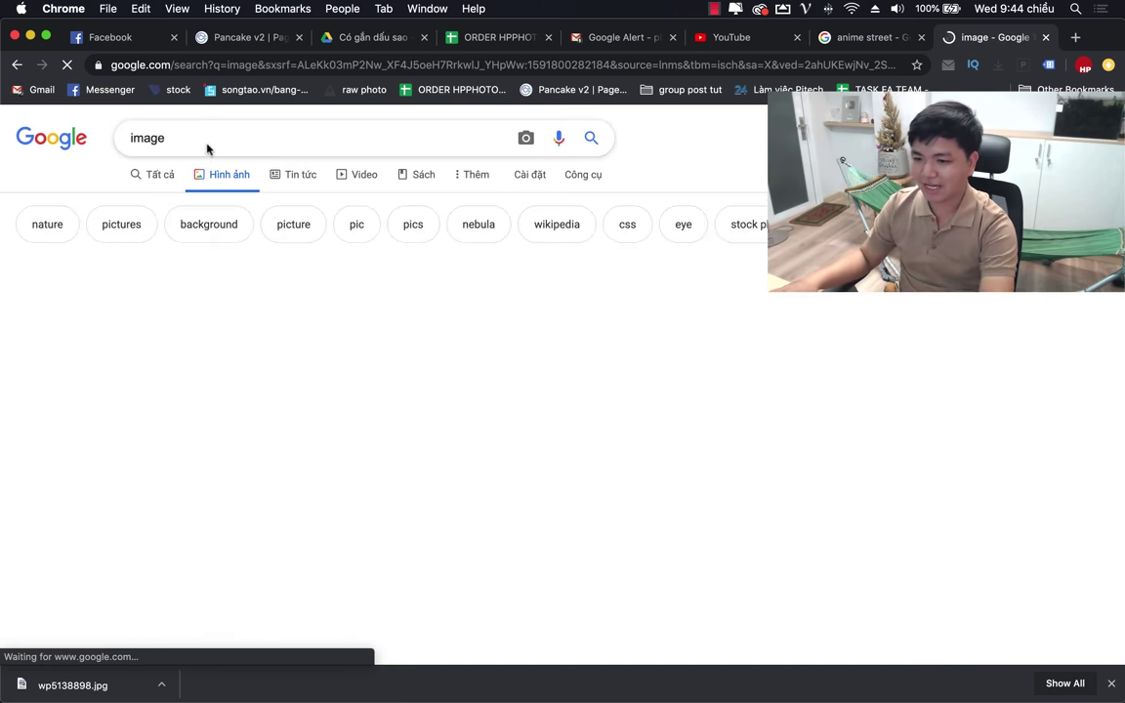
double_click(206, 146)
type("crea")
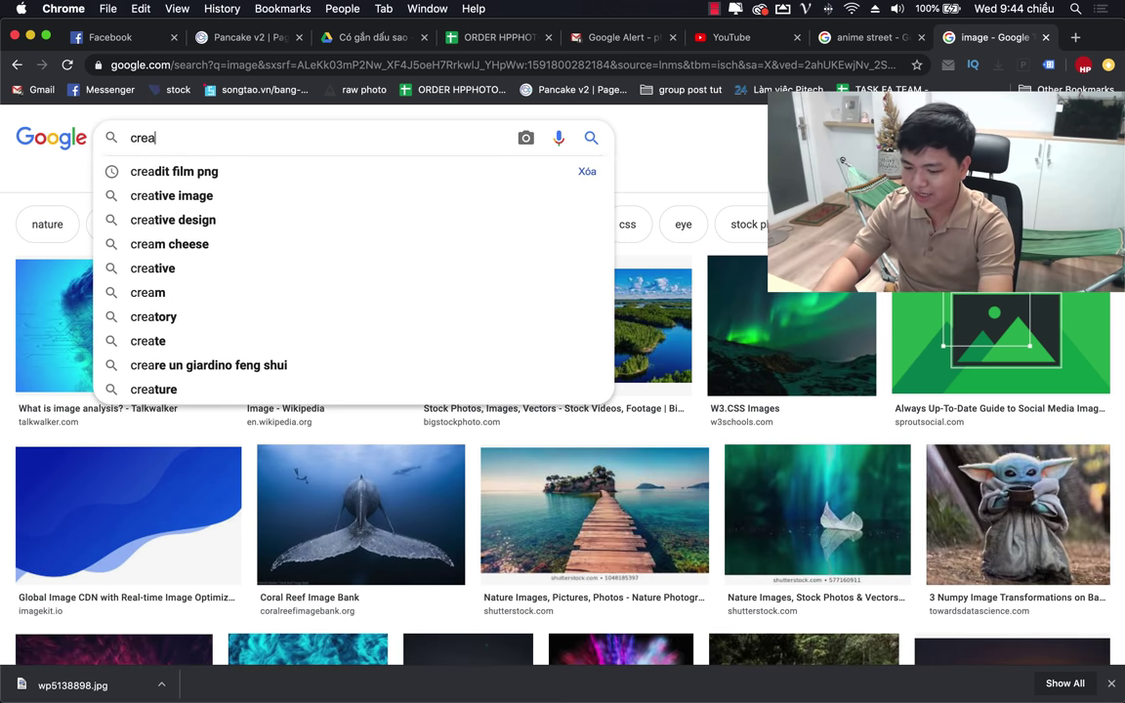
type("dit film")
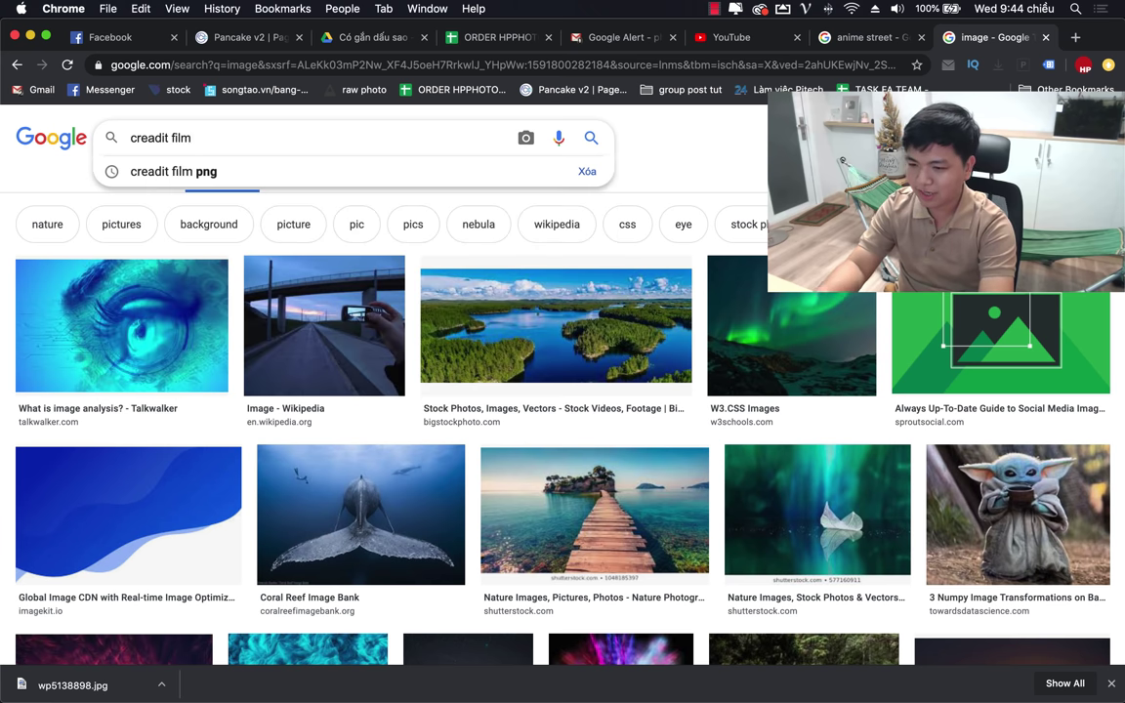
type(" việt nam")
key("Return")
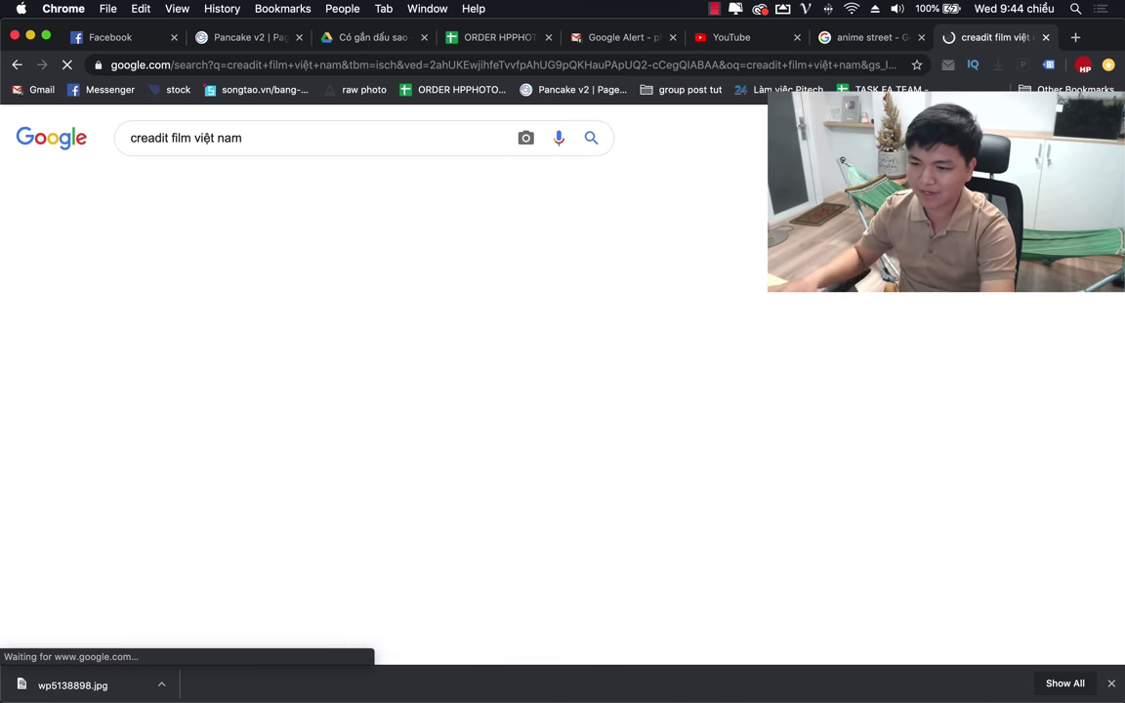
scroll(436, 414, "down", 5)
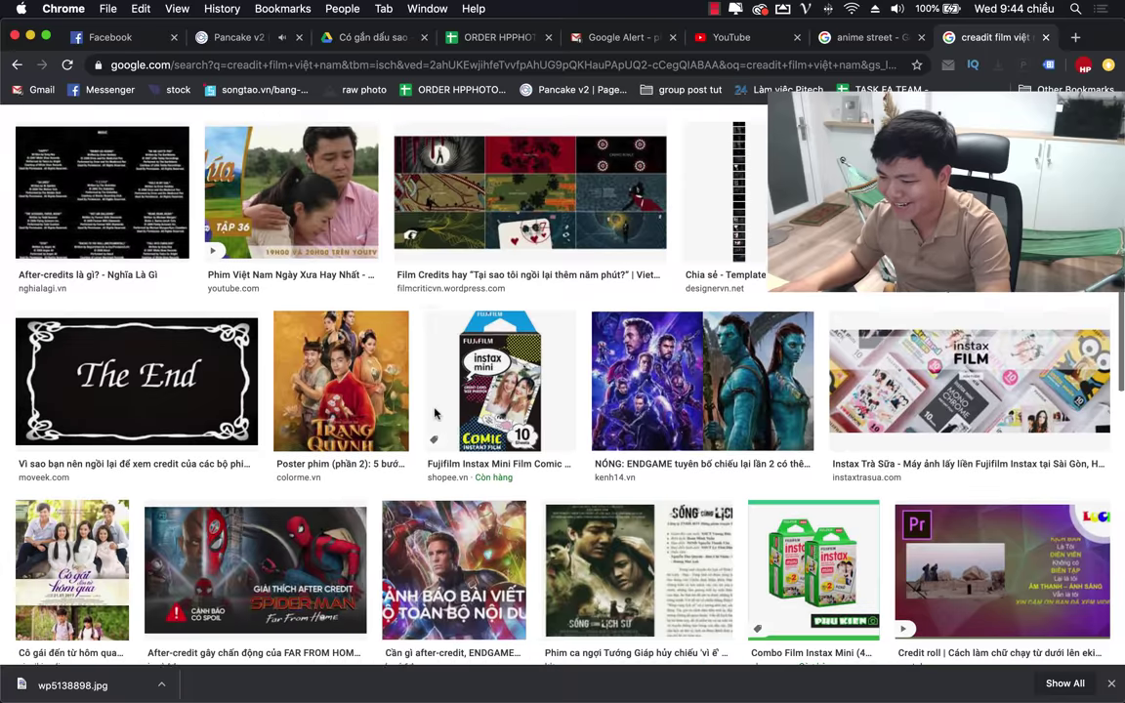
scroll(435, 414, "up", 3)
scroll(435, 414, "up", 1)
scroll(435, 414, "down", 5)
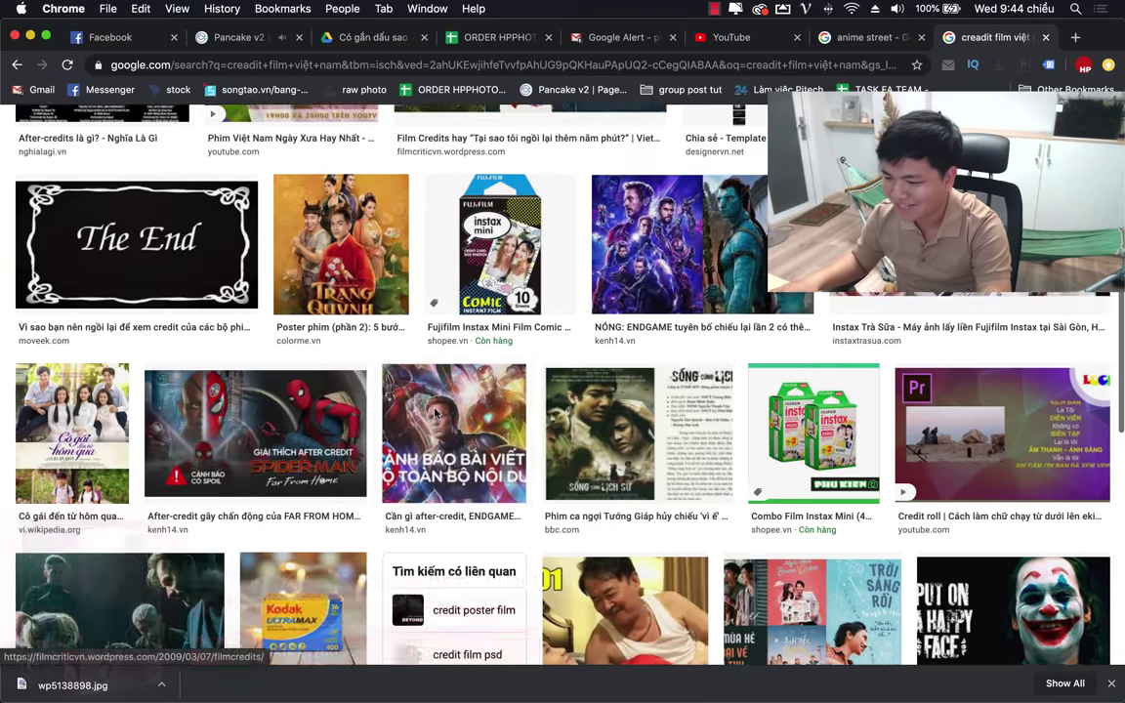
scroll(435, 414, "down", 2)
scroll(435, 414, "down", 3)
scroll(436, 414, "down", 5)
scroll(436, 414, "up", 5)
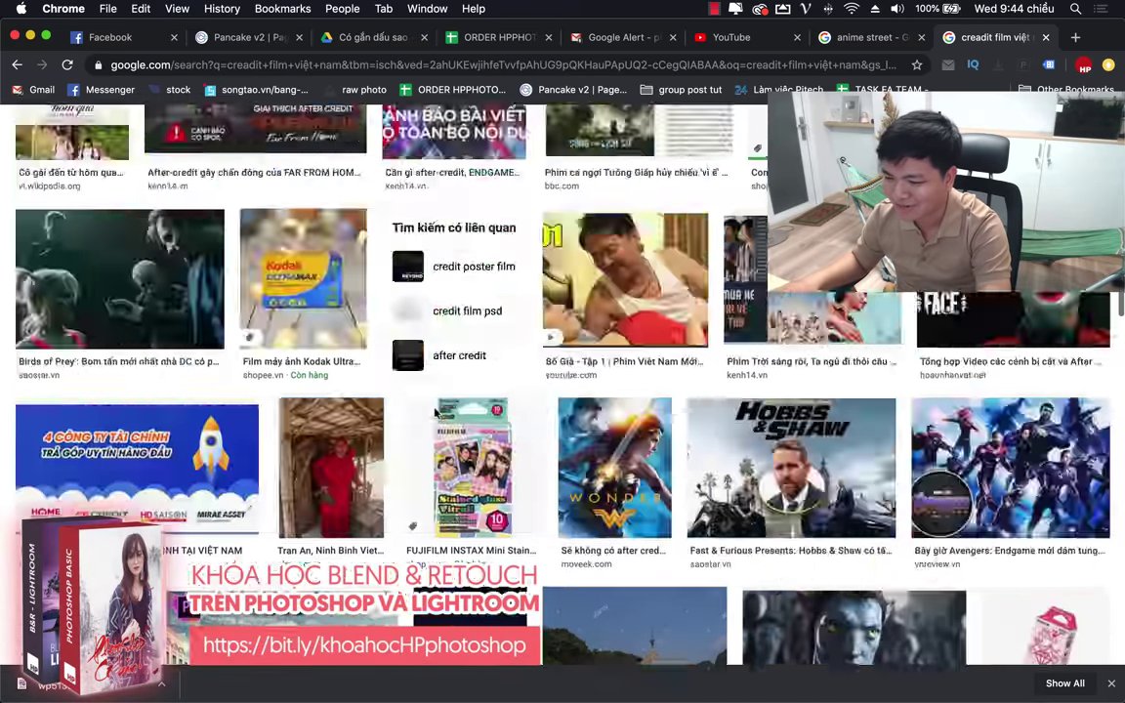
scroll(436, 414, "up", 10)
Refine the image search with 'png' and browse for a white credits image.
triple_click(249, 138)
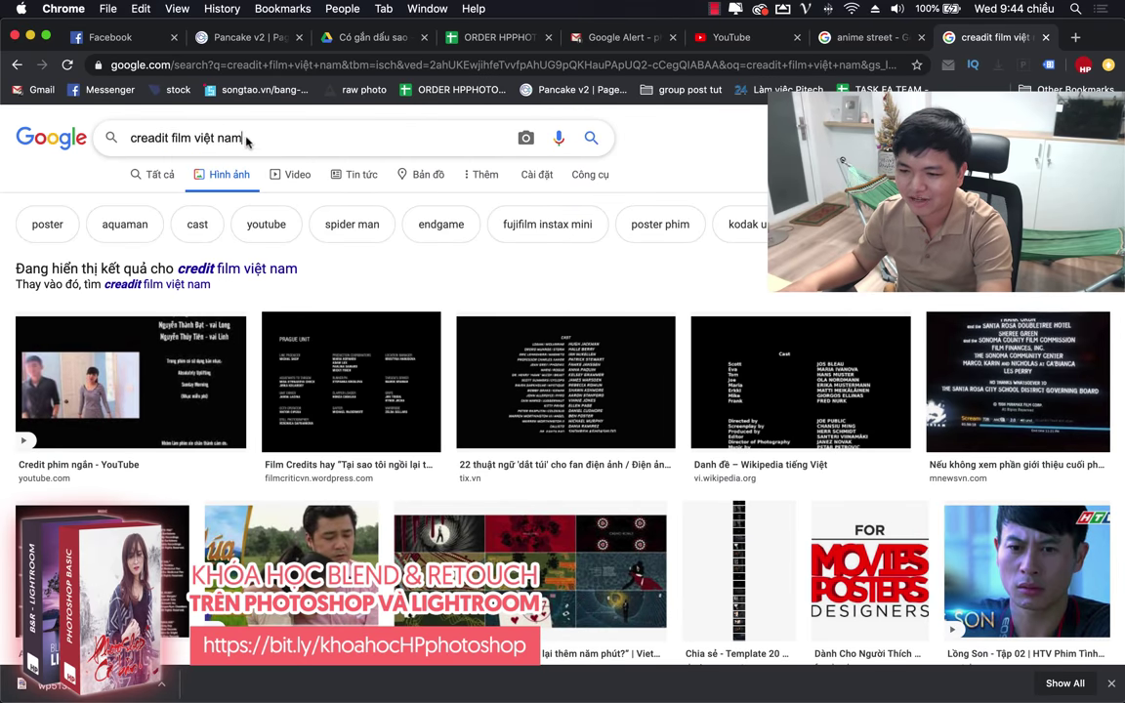
double_click(231, 138)
scroll(230, 274, "down", 1)
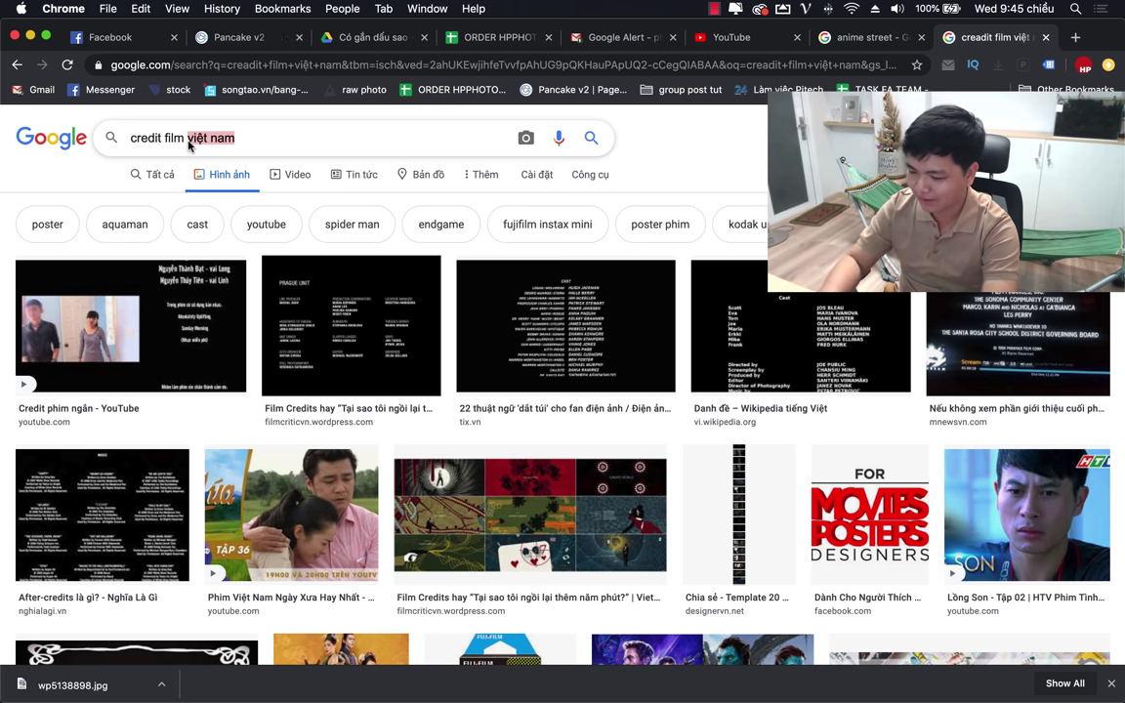
type("png")
key("Return")
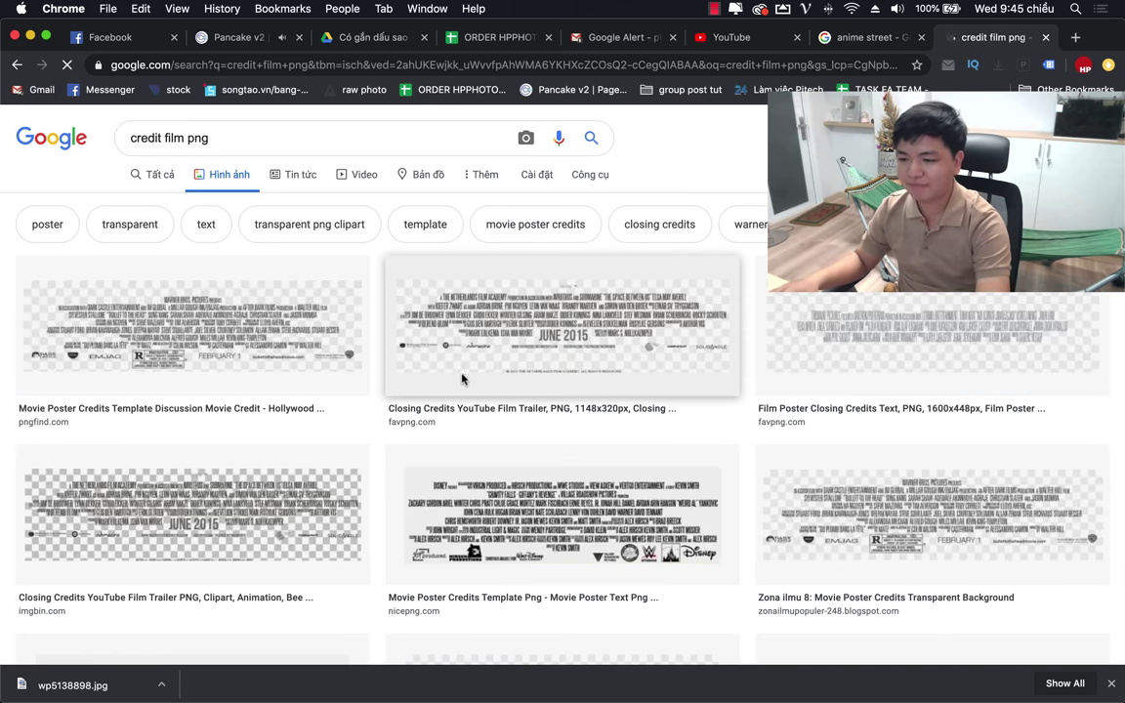
scroll(547, 337, "down", 1)
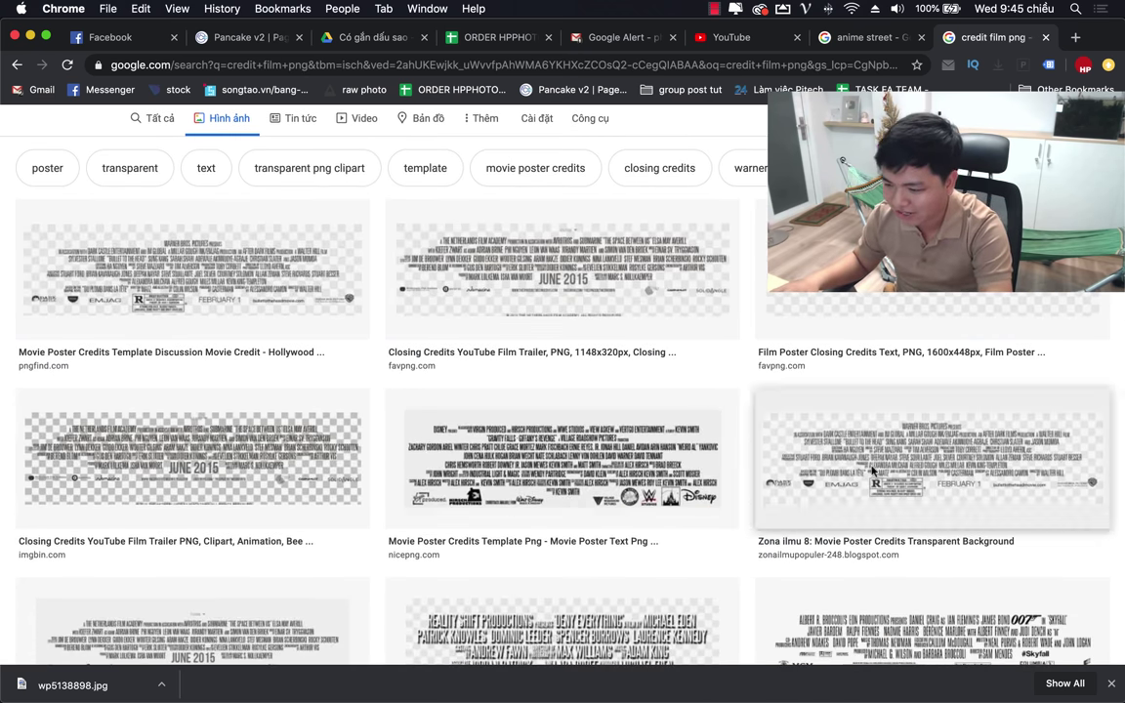
scroll(331, 451, "down", 5)
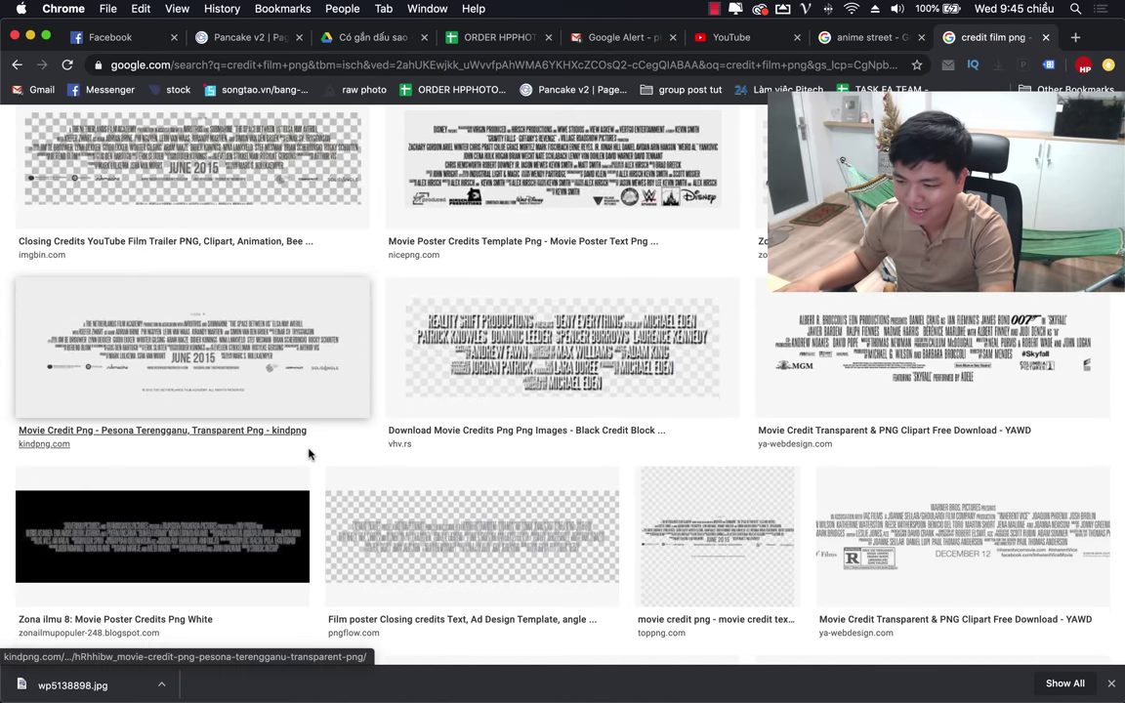
scroll(311, 452, "down", 1)
scroll(309, 452, "down", 3)
scroll(585, 385, "up", 3)
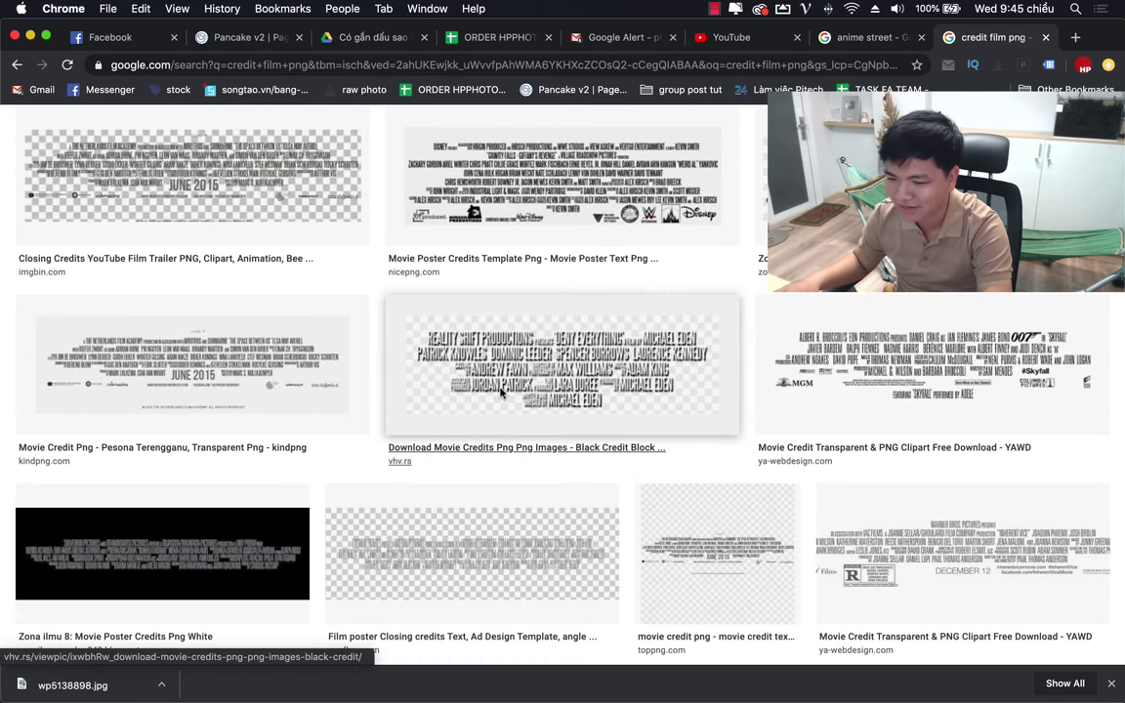
scroll(499, 392, "down", 5)
scroll(499, 392, "down", 5)
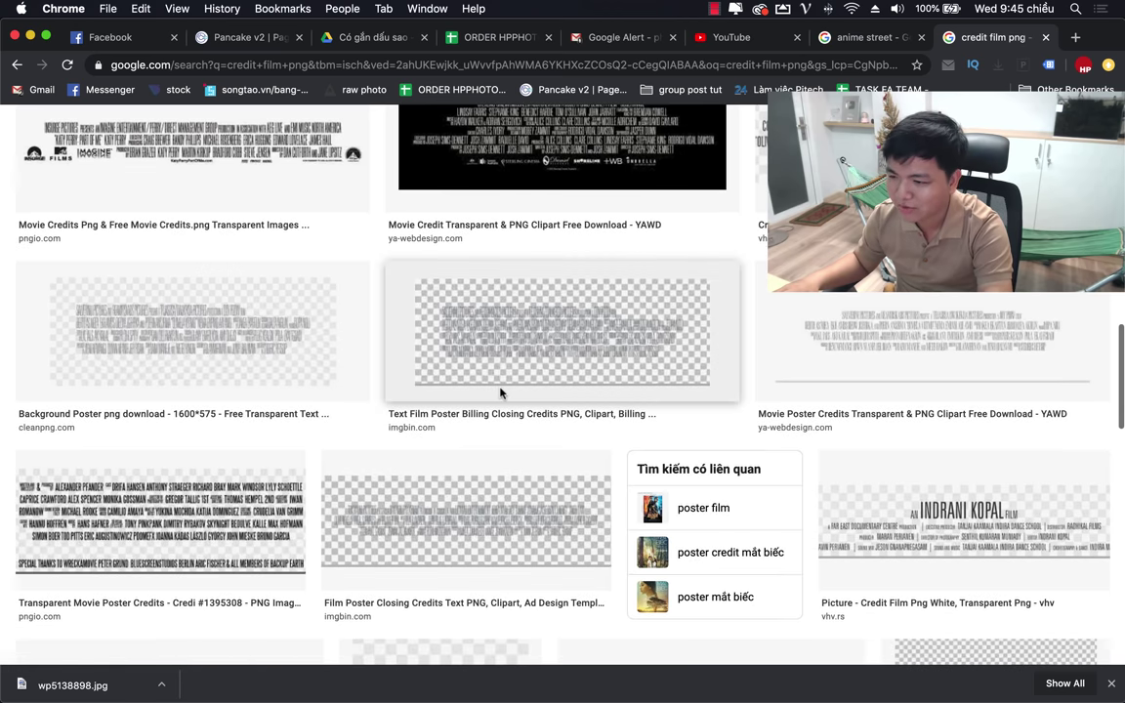
scroll(500, 393, "up", 2)
scroll(500, 392, "down", 3)
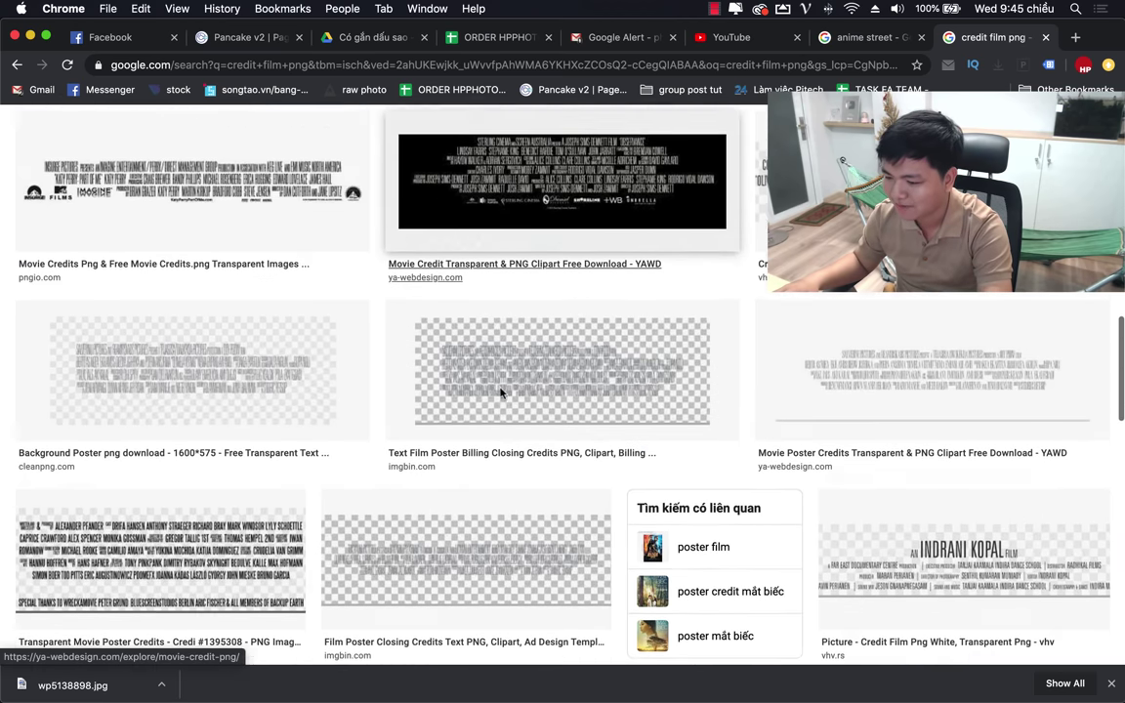
scroll(500, 392, "down", 1)
scroll(500, 393, "down", 3)
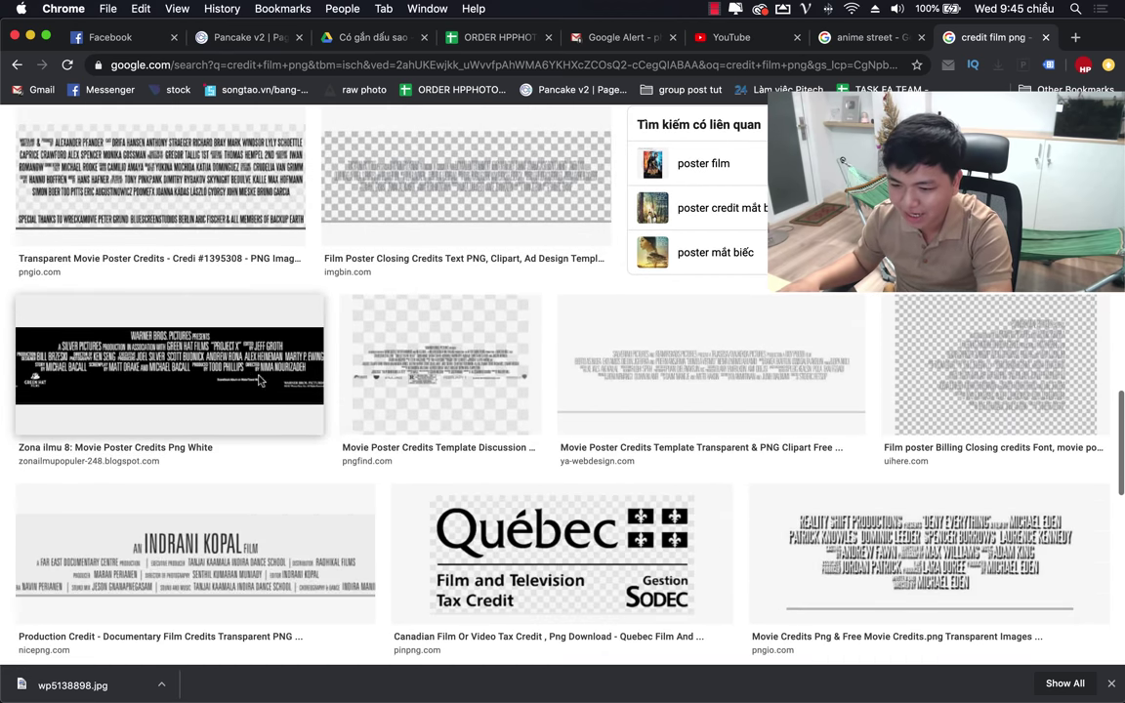
Copy the white movie-poster credits PNG from its preview and return to Photoshop.
left_click(252, 380)
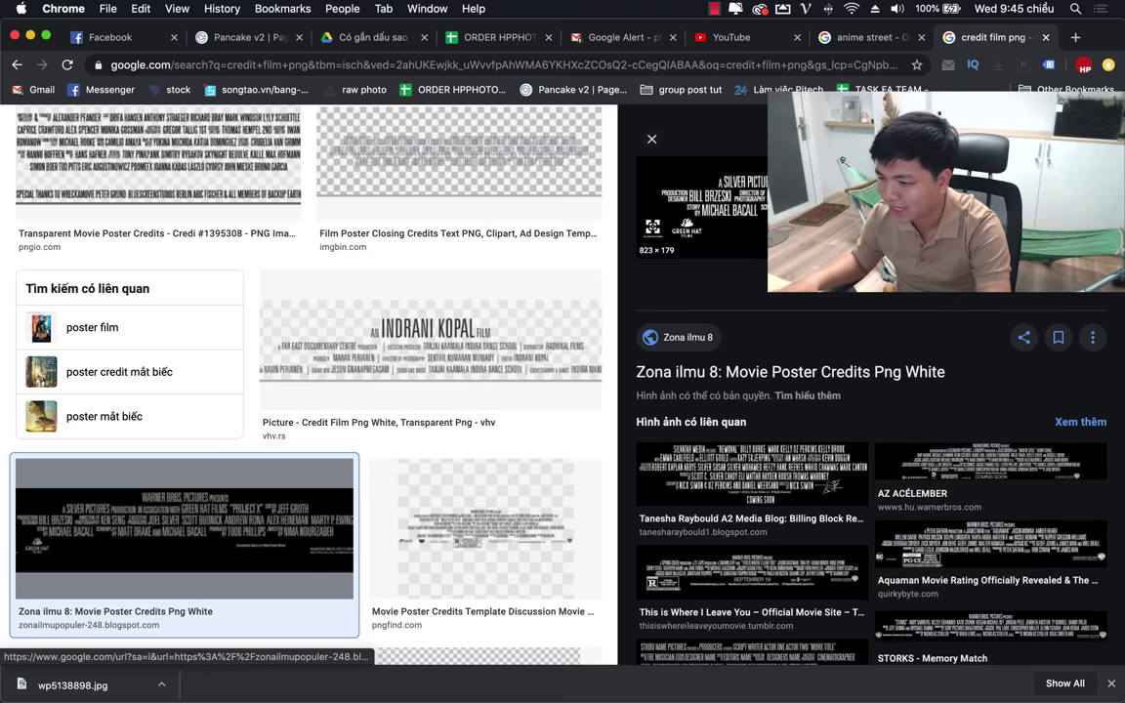
right_click(818, 292)
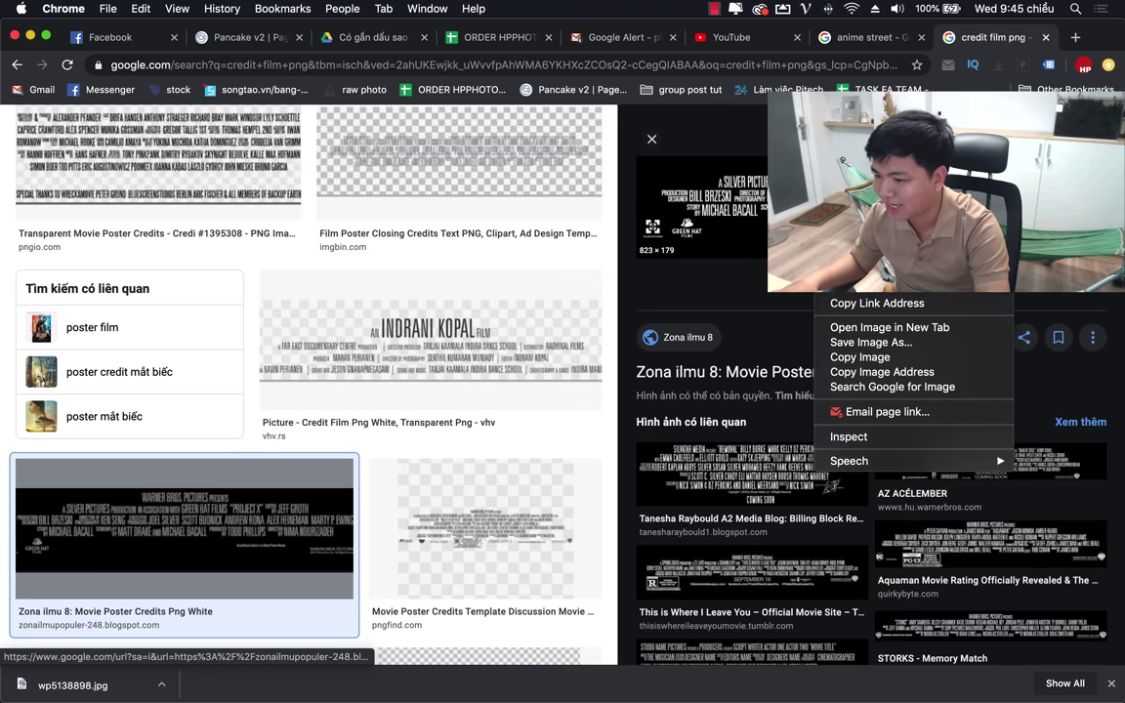
left_click(859, 357)
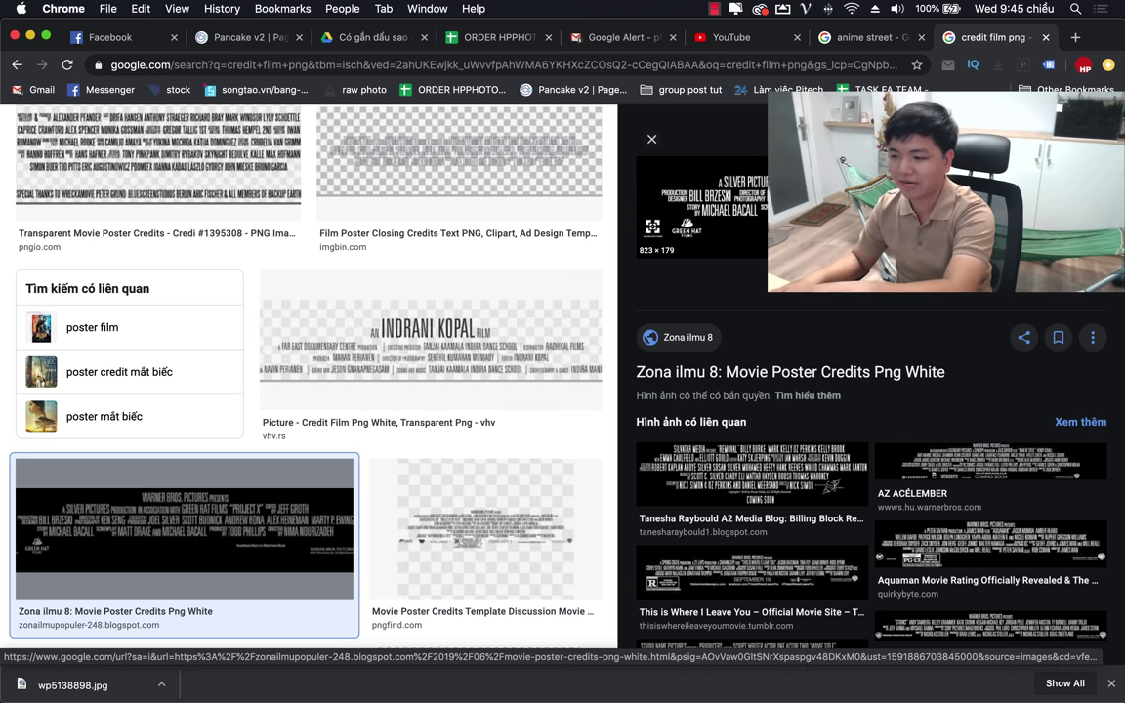
left_click(789, 684)
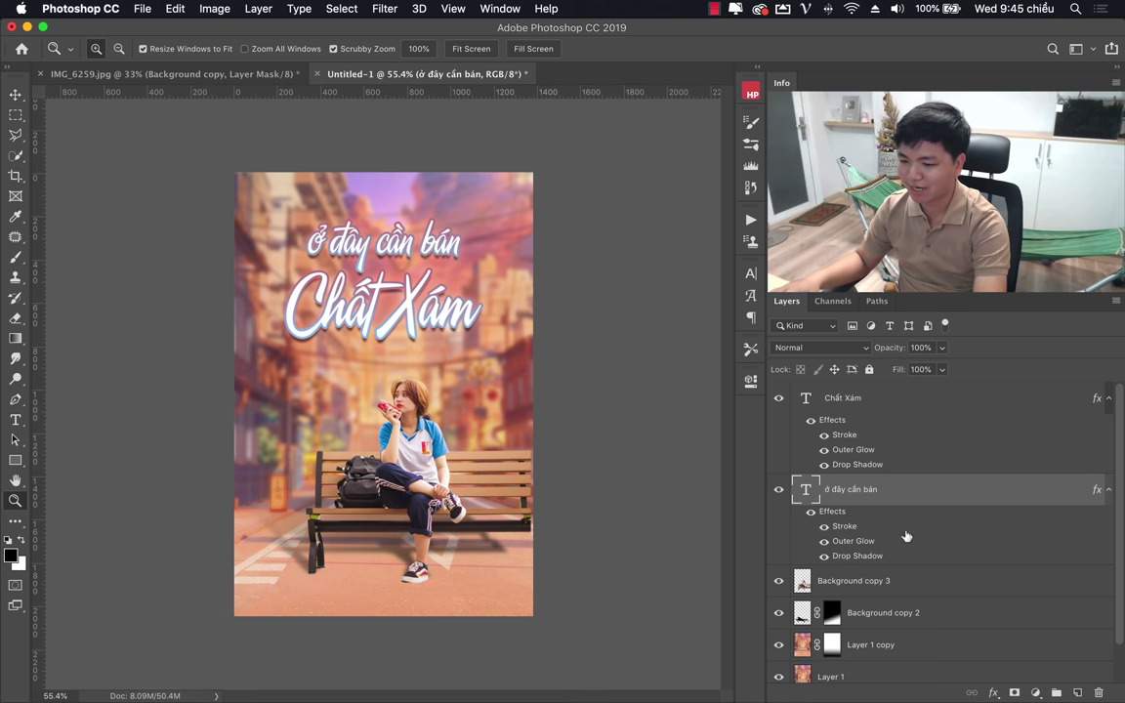
Paste the credits image as Layer 2 above Chất Xám and set its blend mode to Screen.
left_click(879, 398)
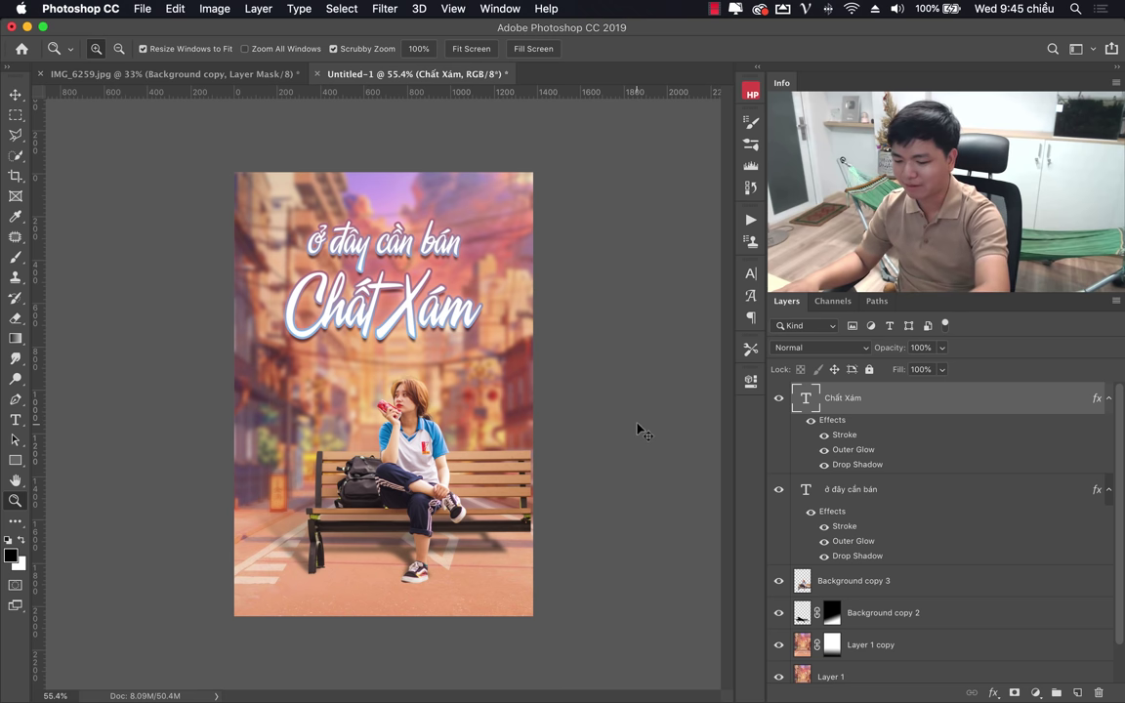
key("super+v")
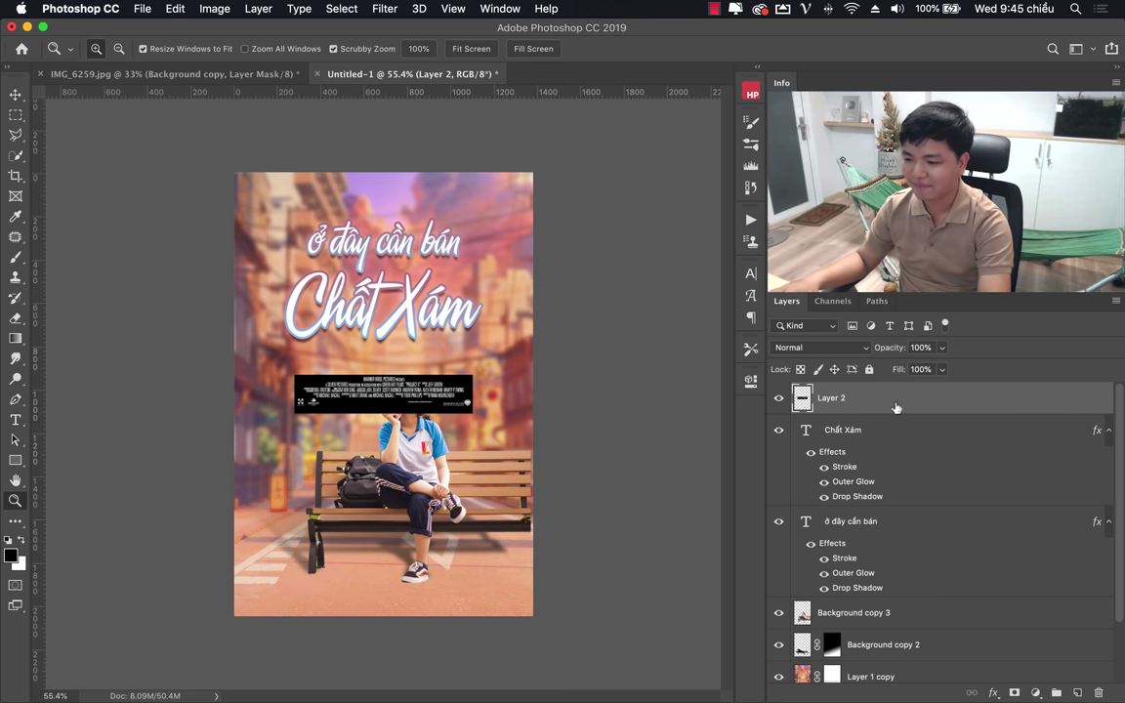
left_click_drag(383, 385, 459, 378)
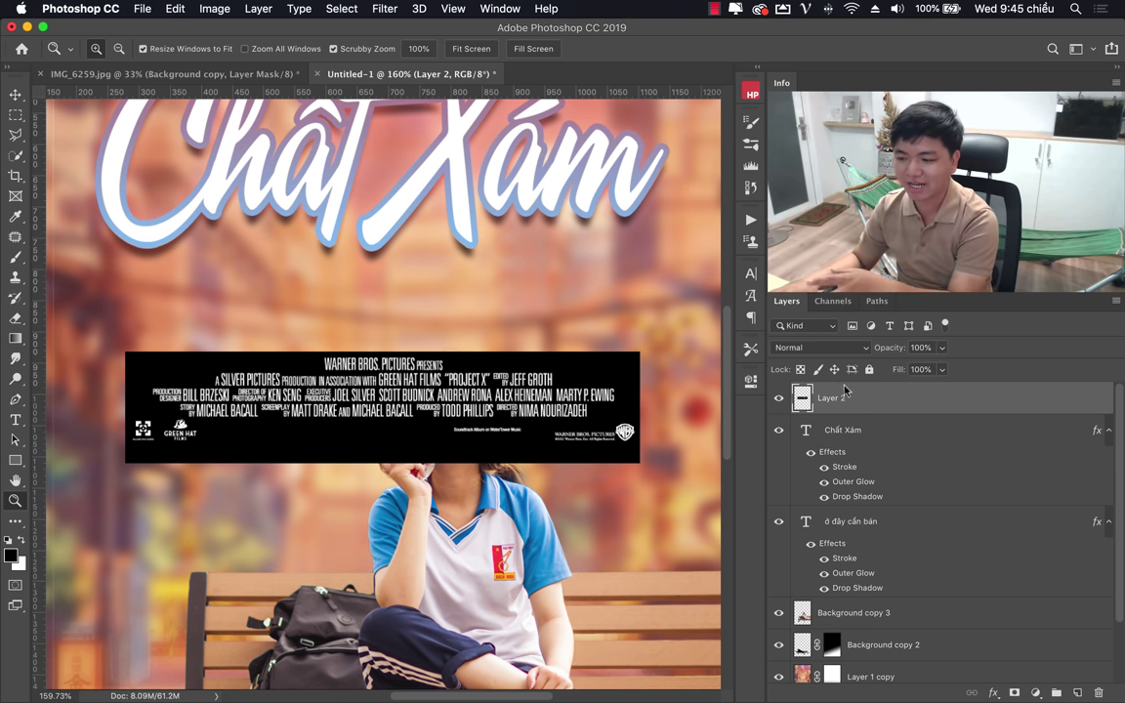
left_click(820, 346)
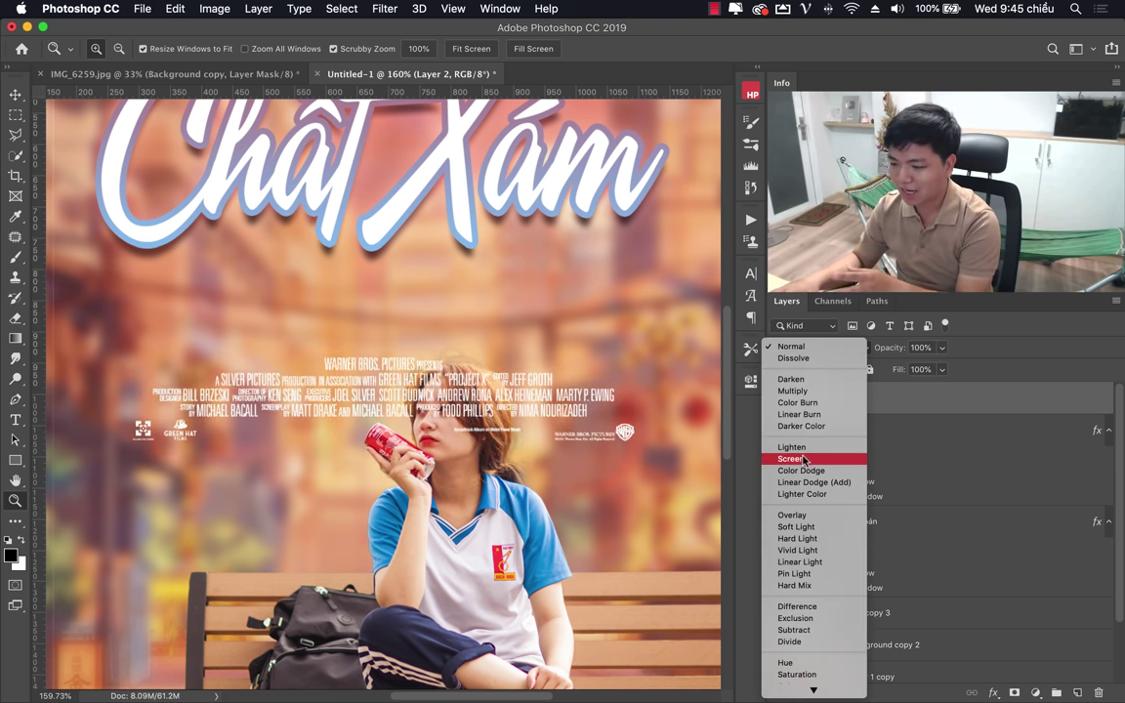
left_click(803, 461)
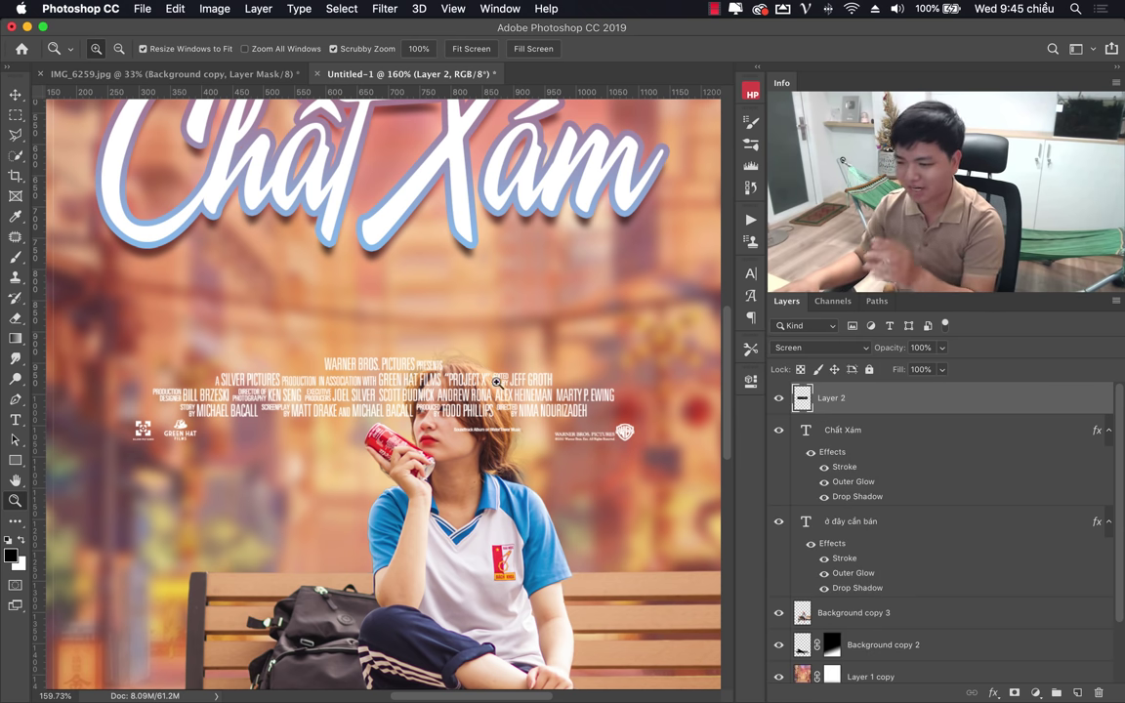
left_click(821, 351)
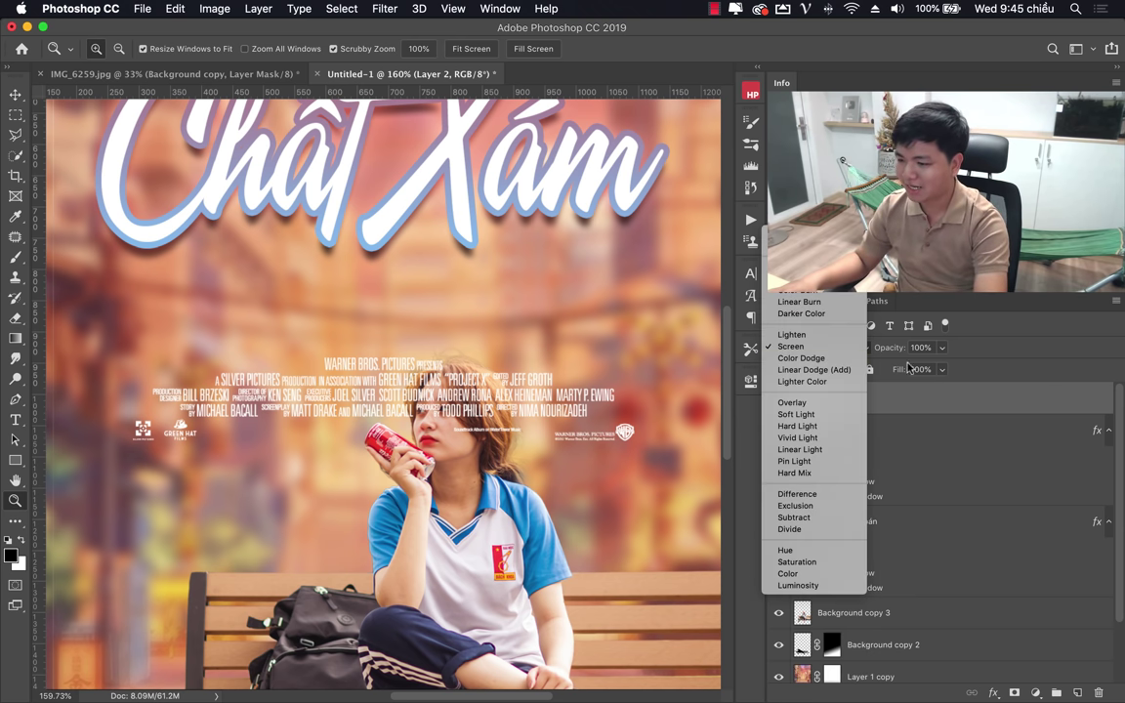
key("Escape")
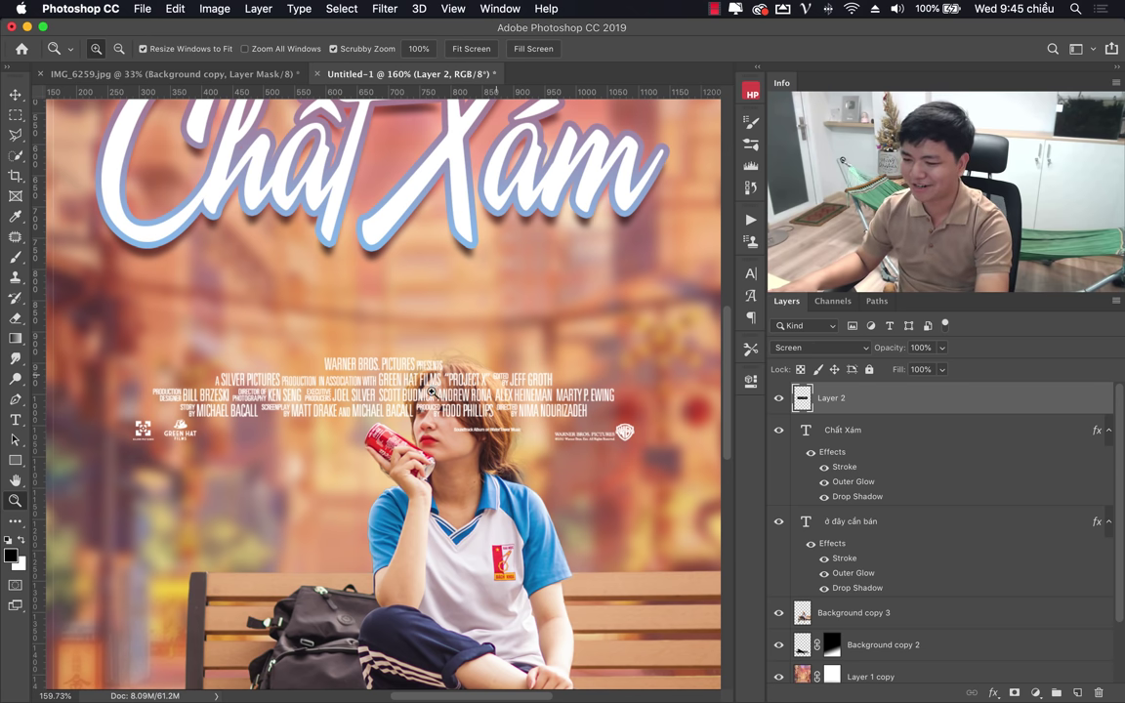
Move the credits block to the poster bottom, scale it to about 154%, and centre it.
left_click_drag(426, 385, 293, 385)
key("v")
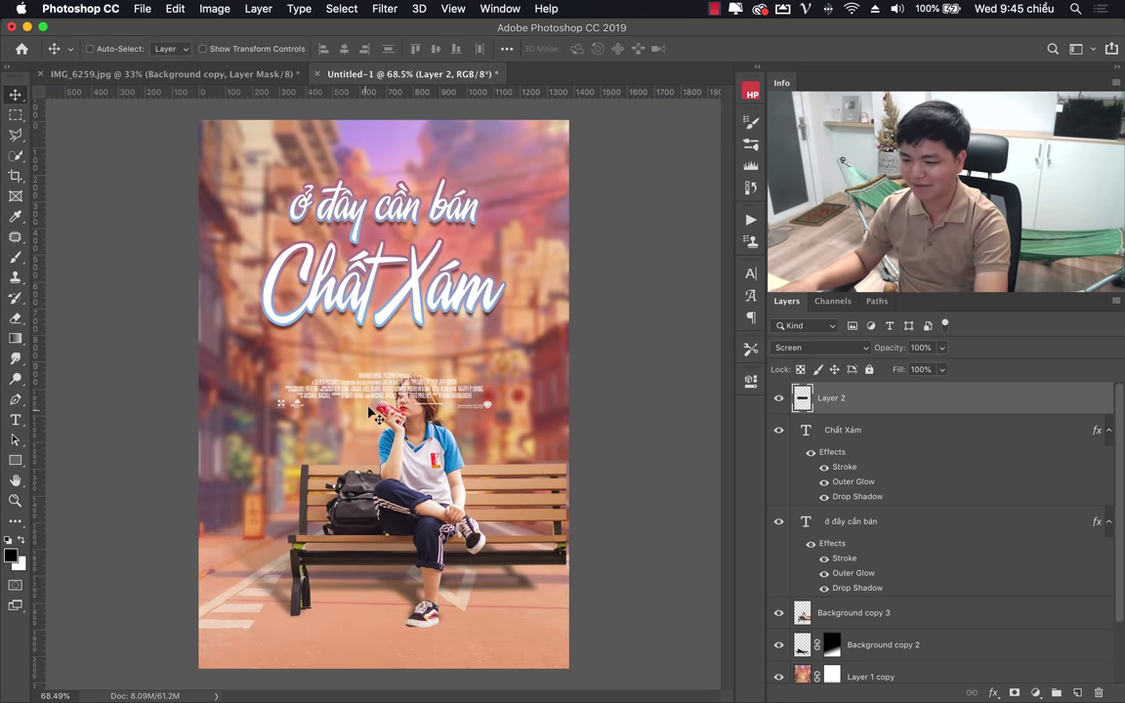
left_click_drag(405, 371, 402, 612)
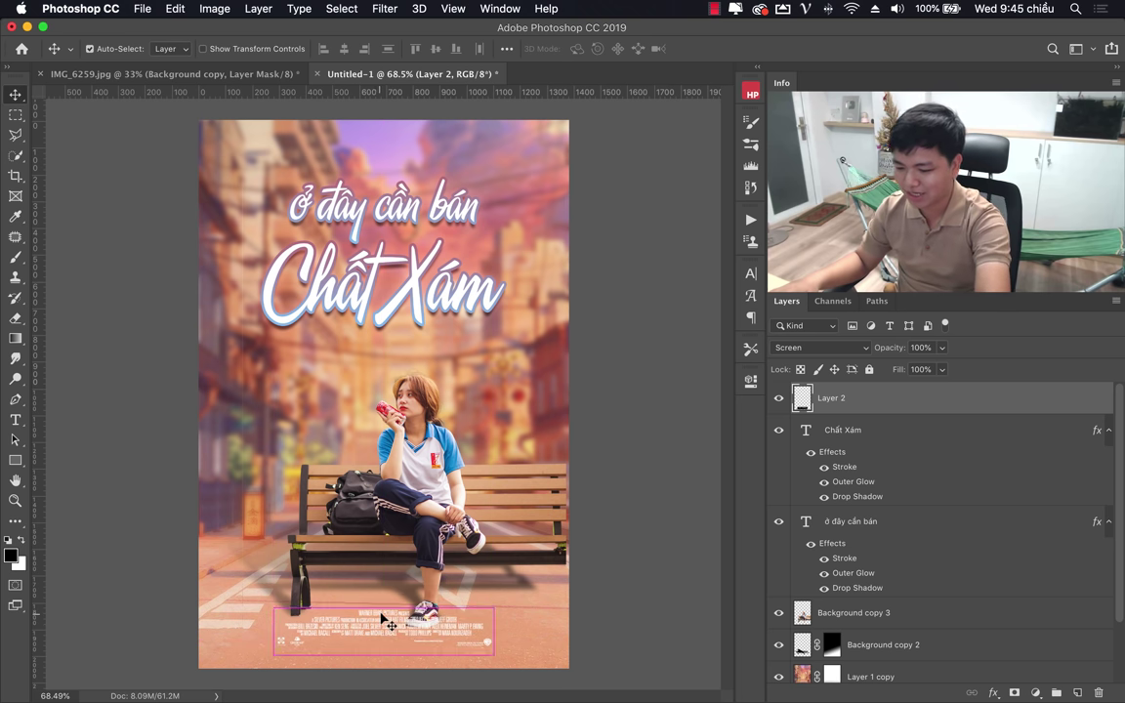
key("ctrl+t")
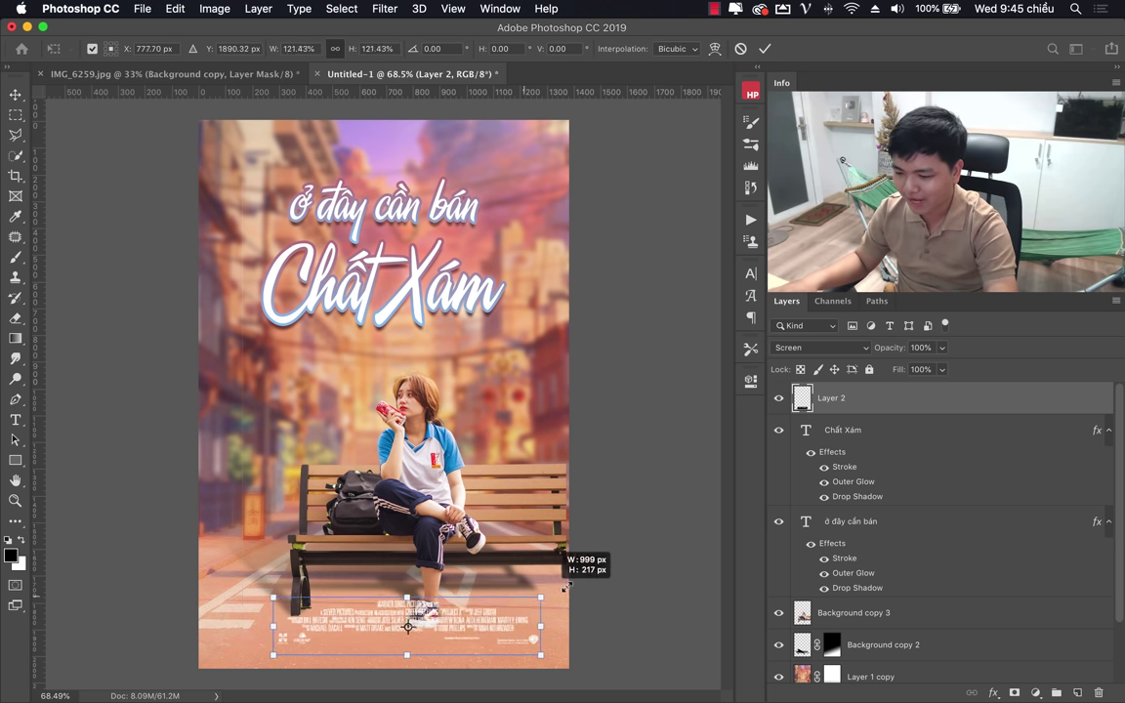
left_click_drag(496, 606, 612, 582)
left_click_drag(533, 634, 479, 632)
key("Return")
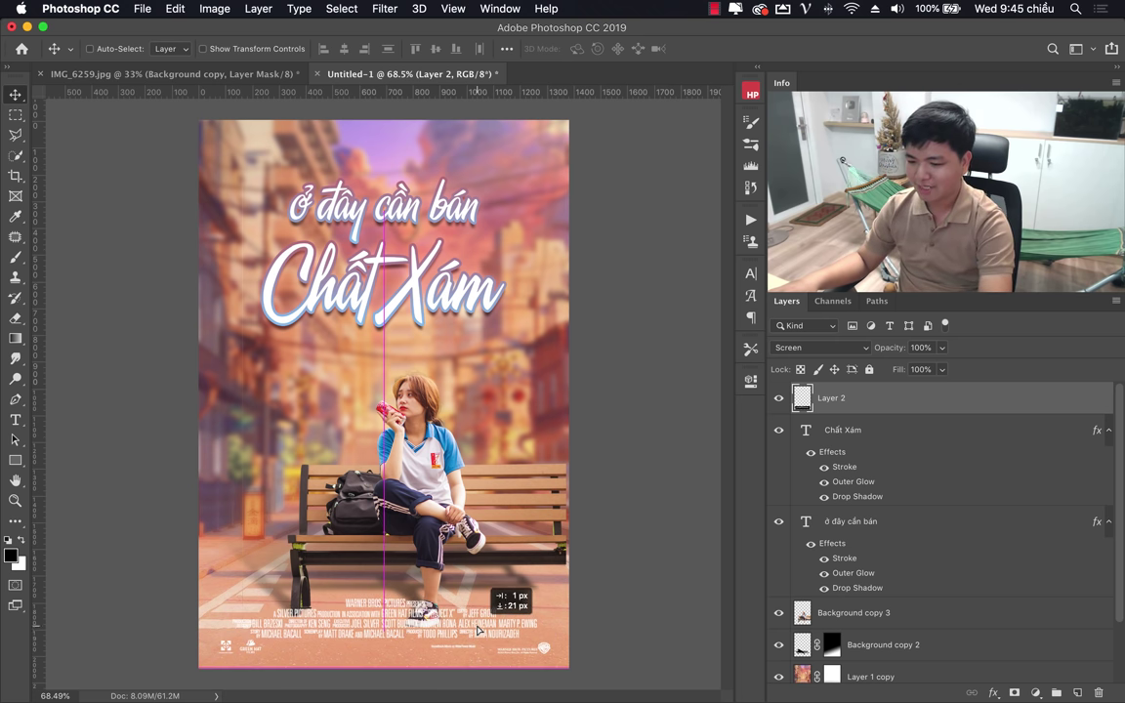
Zoom out and select the Background copy 3 and Background copy 2 layers.
key("z")
left_click_drag(493, 376, 438, 345)
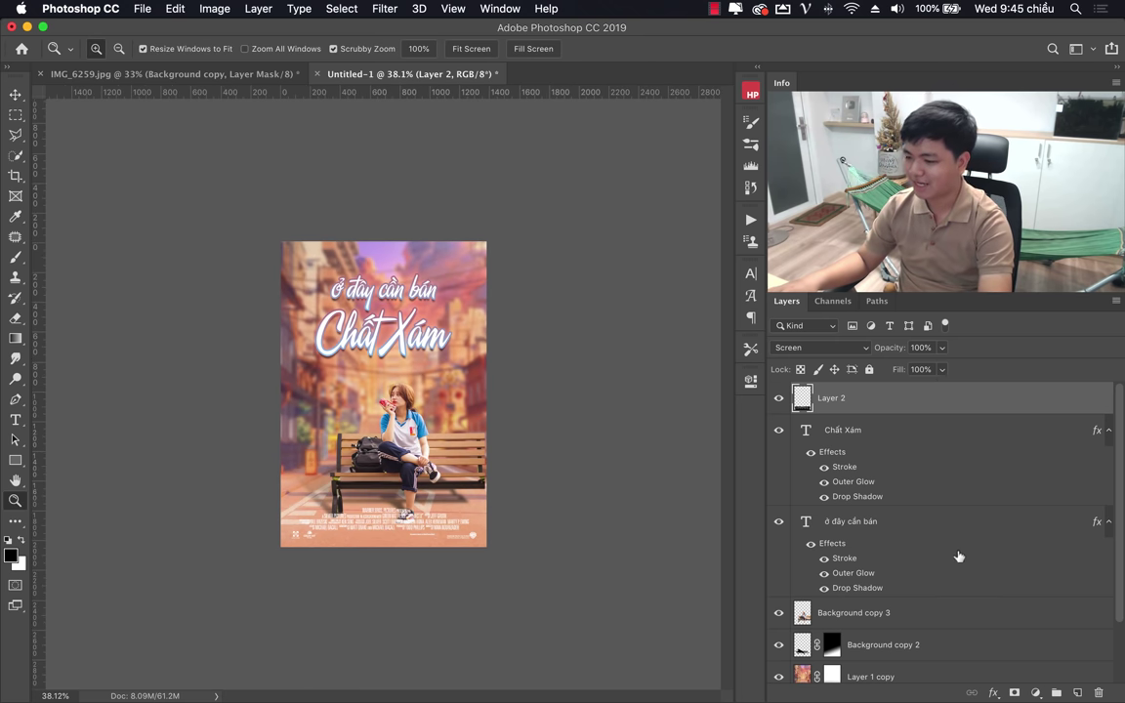
scroll(952, 552, "down", 2)
left_click(918, 546)
left_click(906, 580, "shift")
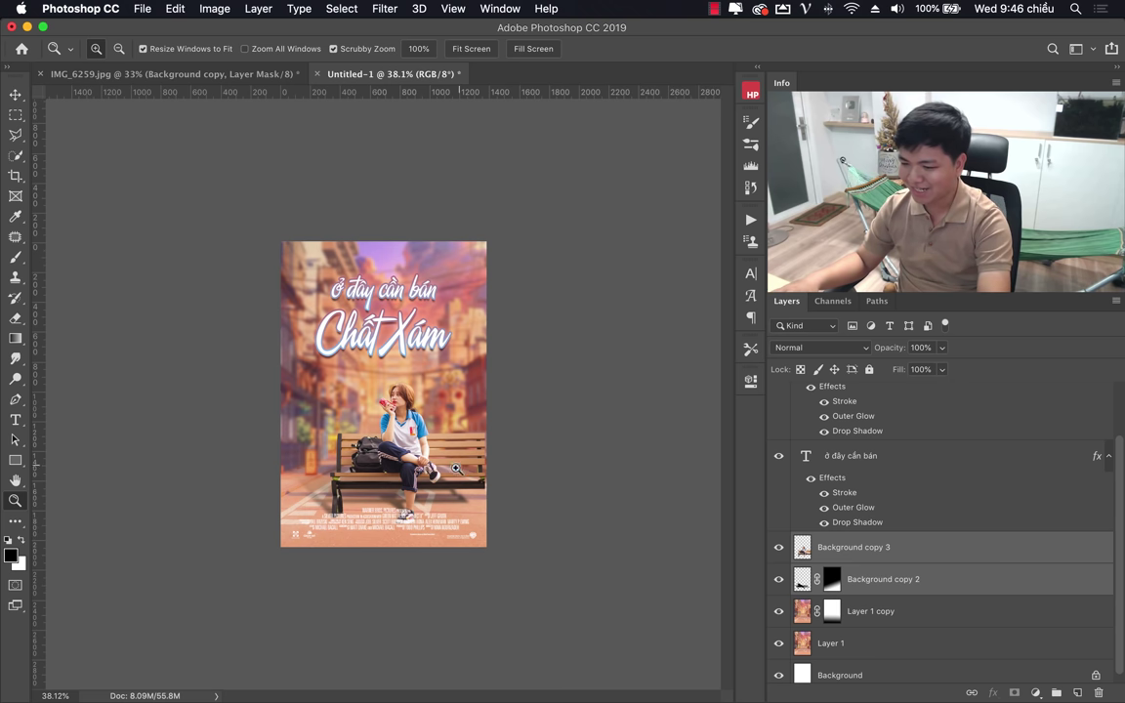
Move the girl-and-bench layers 21 px lower, just above the credits.
key("v")
left_click_drag(455, 468, 447, 478)
key("z")
left_click_drag(384, 396, 419, 355)
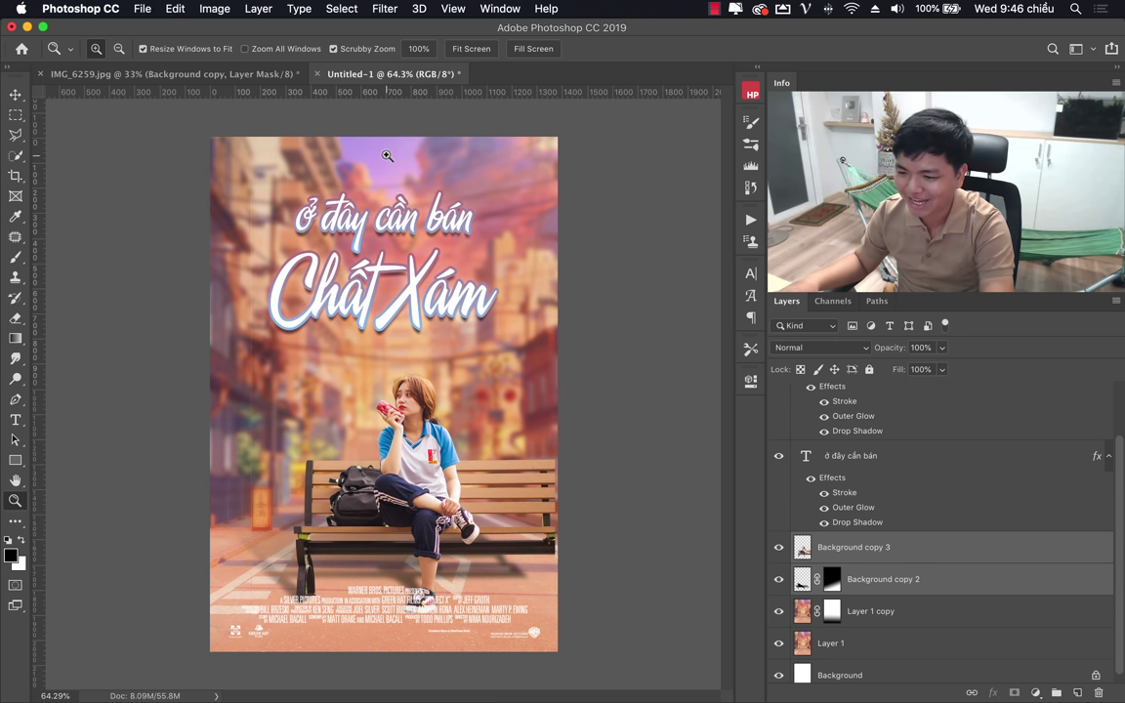
On Background copy 3, marquee-select the strip along the poster's left edge.
left_click(859, 553)
key("m")
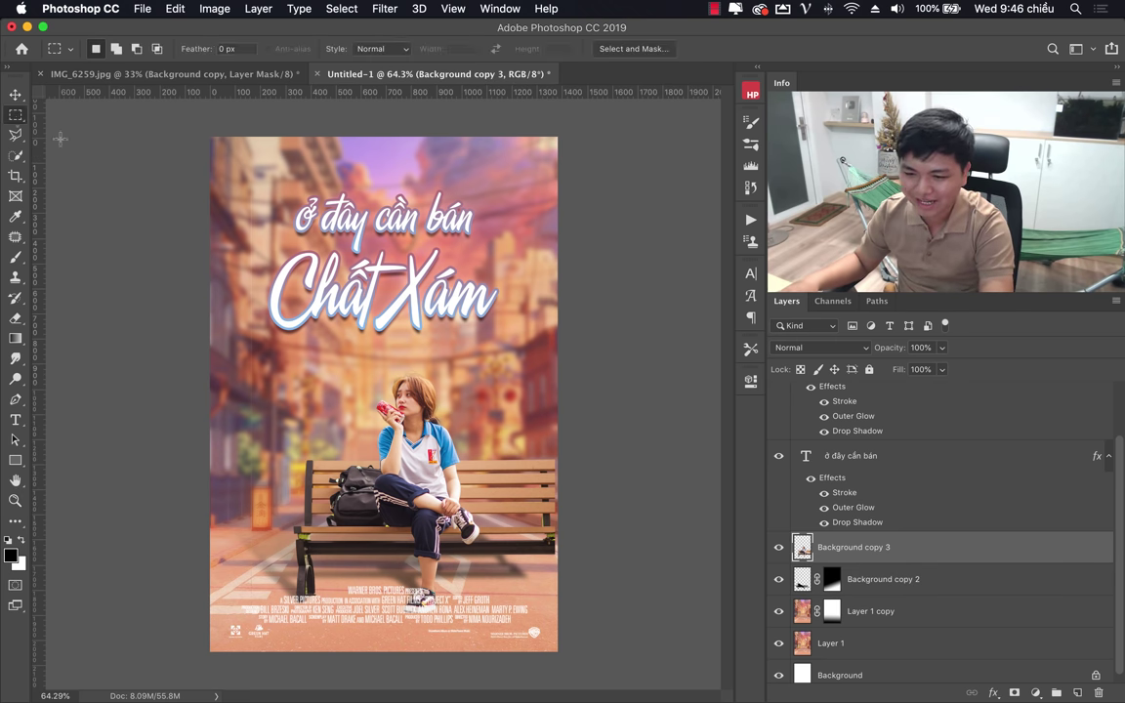
left_click_drag(211, 170, 274, 652)
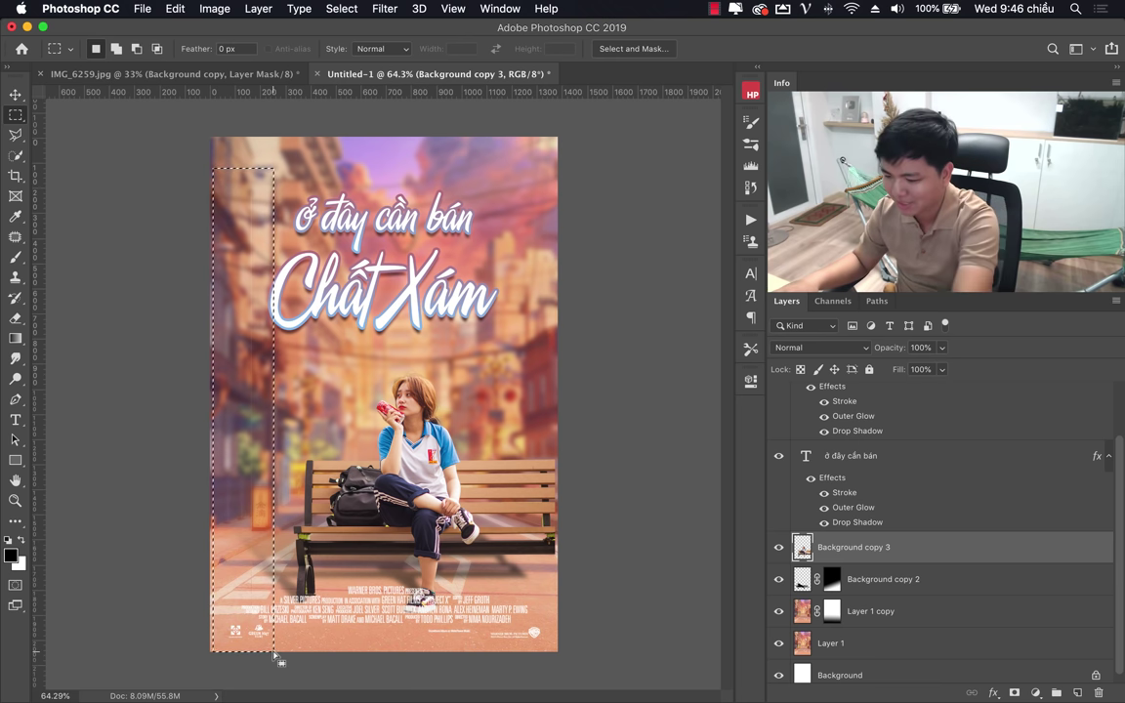
key("z")
left_click_drag(347, 323, 371, 328)
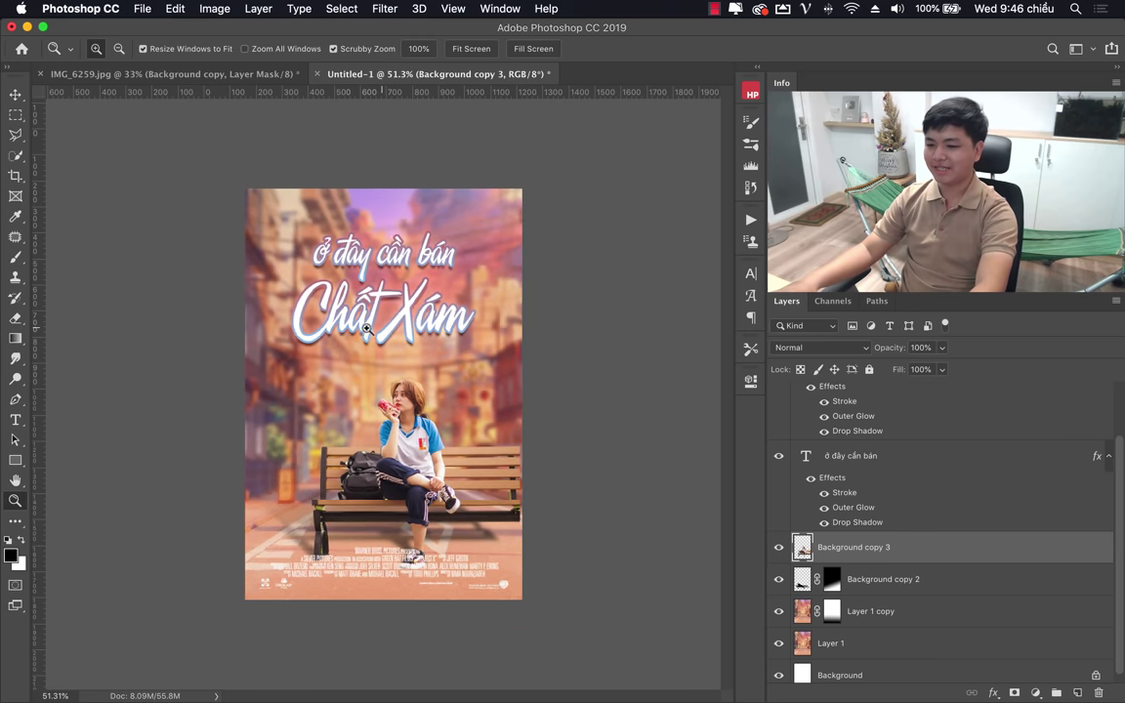